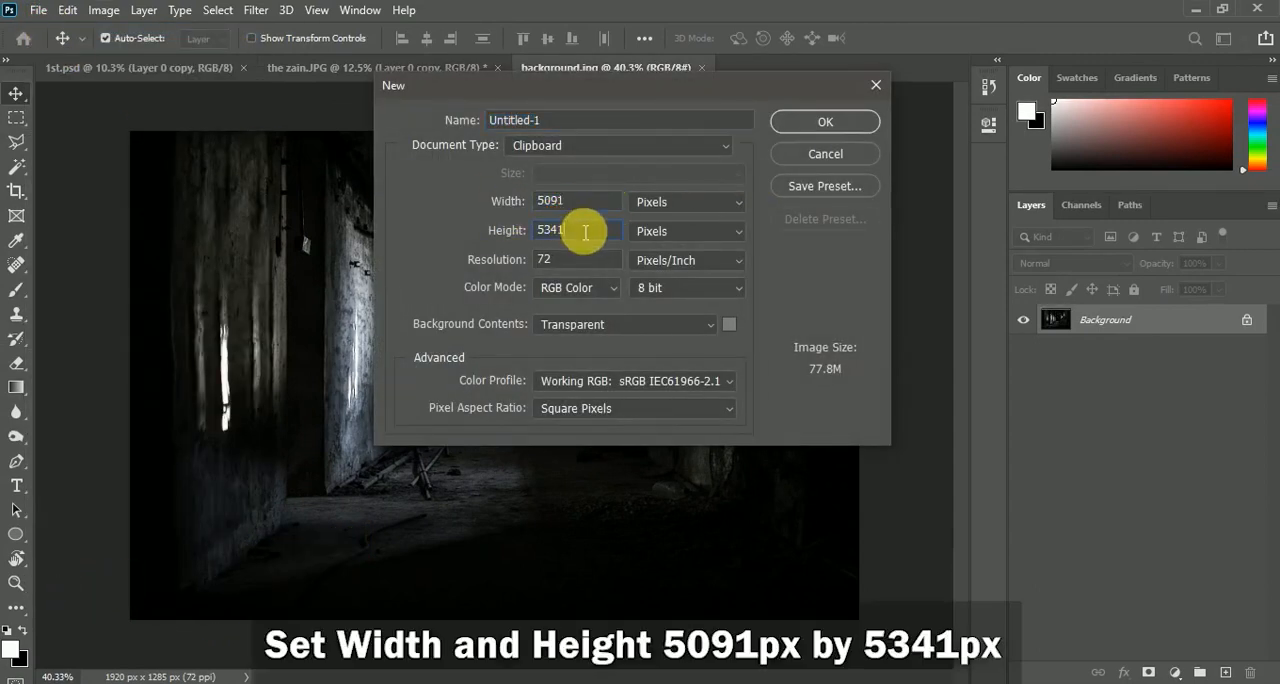
# Create a transparent 5091 by 5341 pixel document and paste the entire background.jpg image into it
pyautogui.click(797, 130)
pyautogui.click(580, 64)
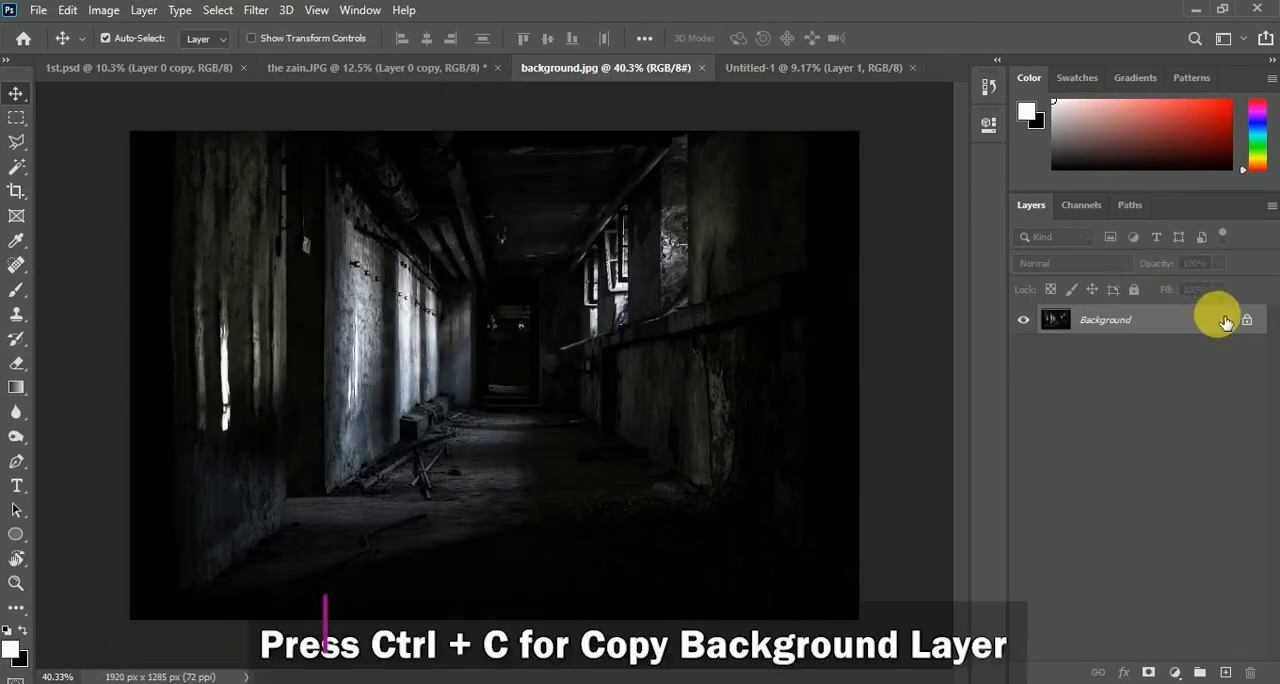
pyautogui.click(1247, 319)
pyautogui.hotkey('ctrl', 'a')
pyautogui.hotkey('ctrl', 'c')
pyautogui.click(780, 68)
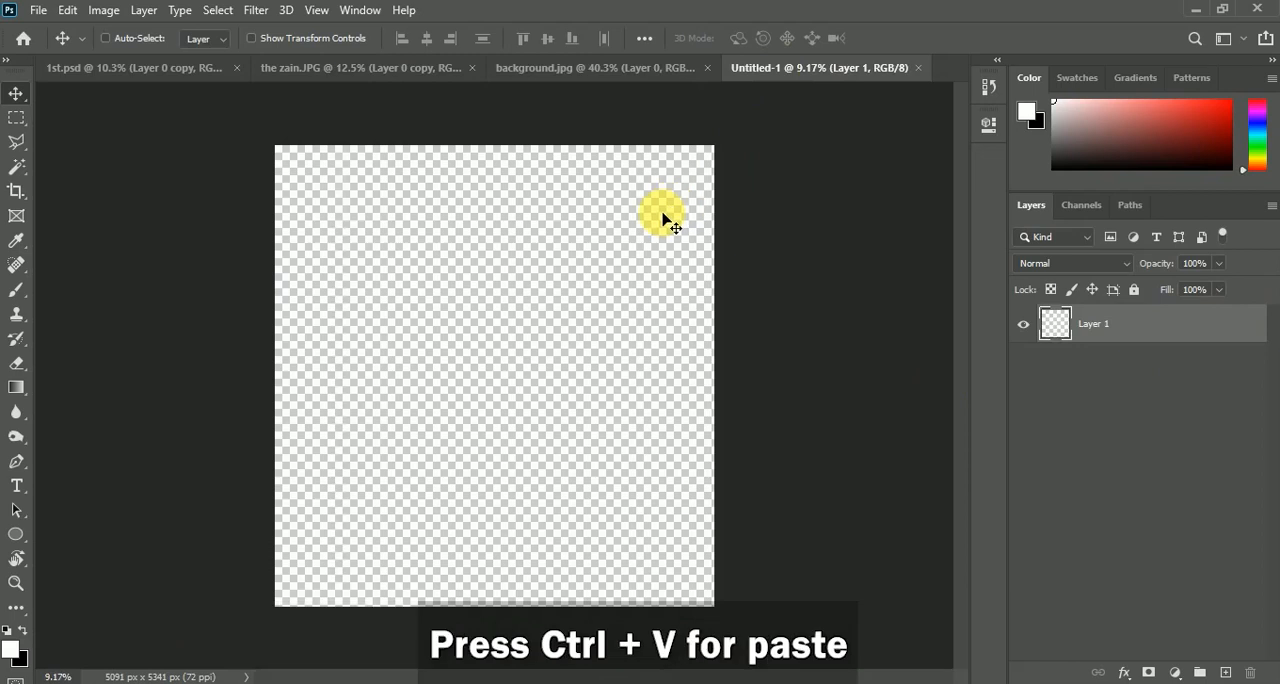
pyautogui.hotkey('ctrl', 'v')
# Enlarge the pasted corridor image to about 463% so that it covers the whole canvas
pyautogui.hotkey('ctrl', 't')
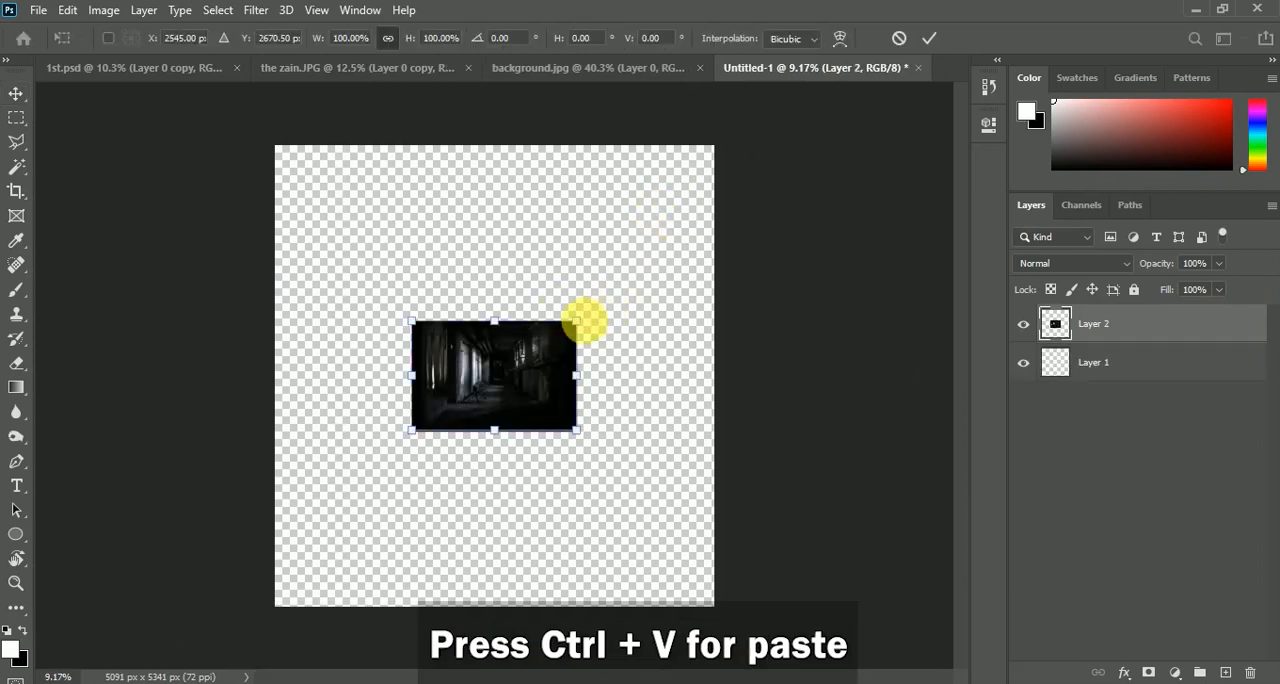
pyautogui.moveTo(578, 321); pyautogui.dragTo(926, 182)
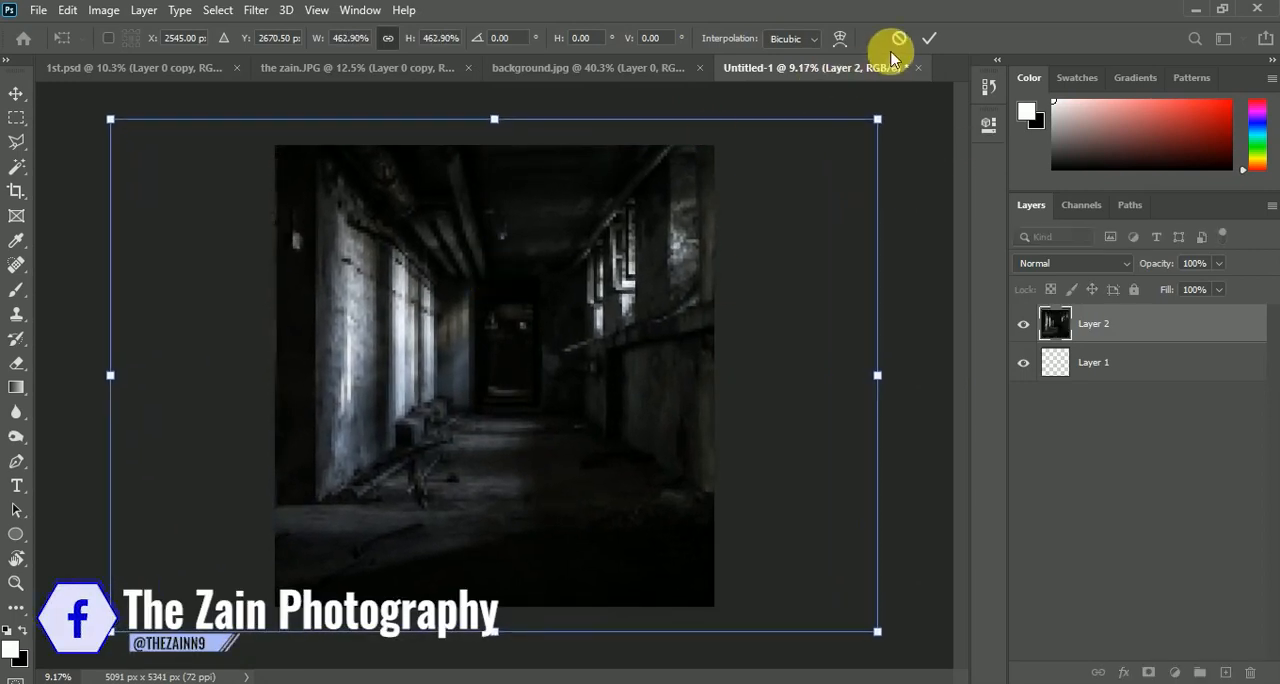
pyautogui.click(929, 39)
pyautogui.scroll(3, 598, 220)
pyautogui.scroll(-3, 598, 220)
pyautogui.scroll(1, 598, 220)
pyautogui.scroll(-1, 598, 220)
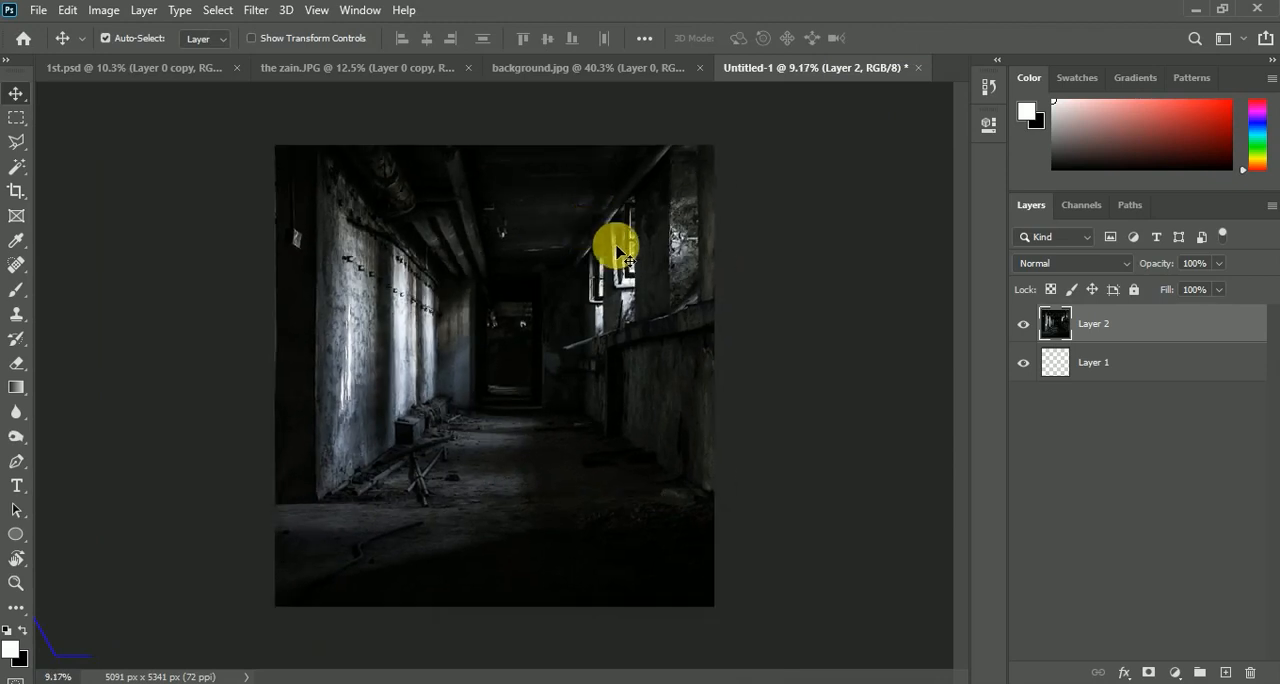
# Close background.jpg without saving its changes
pyautogui.click(530, 70)
pyautogui.click(708, 70)
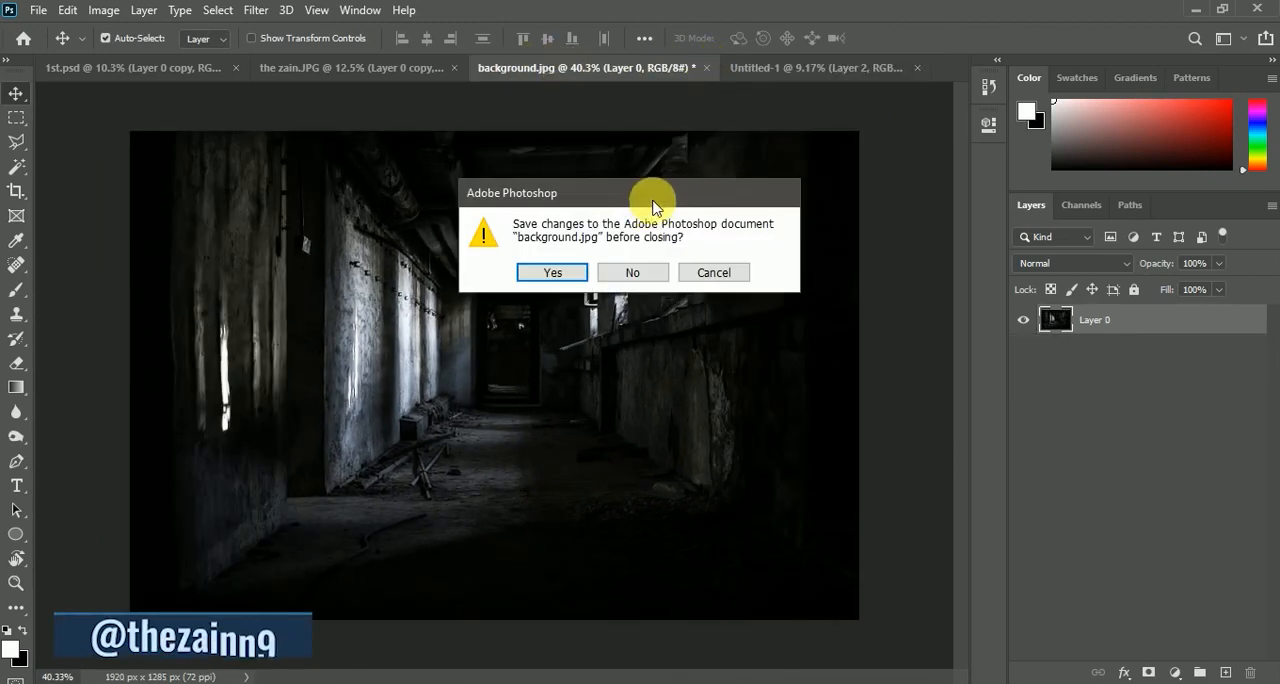
pyautogui.click(643, 273)
# Hide the Background layer of the portrait photo and bring the masked cut-out of the man into Untitled-1
pyautogui.click(418, 72)
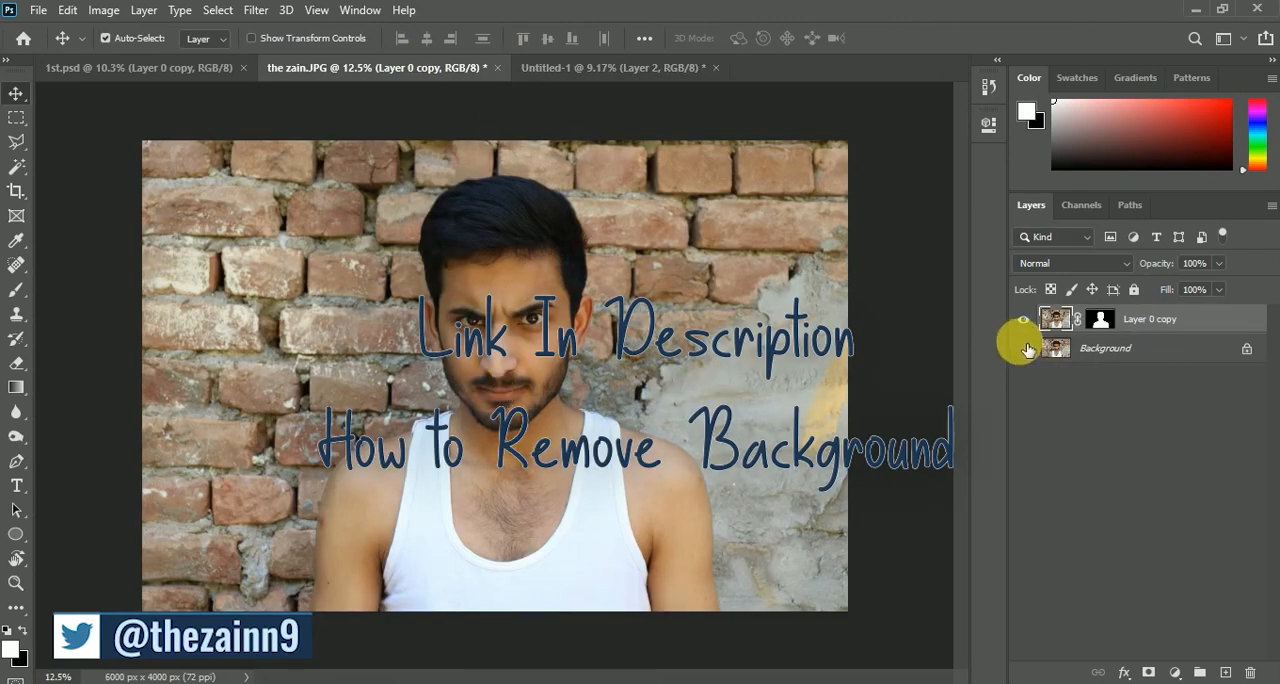
pyautogui.click(1023, 348)
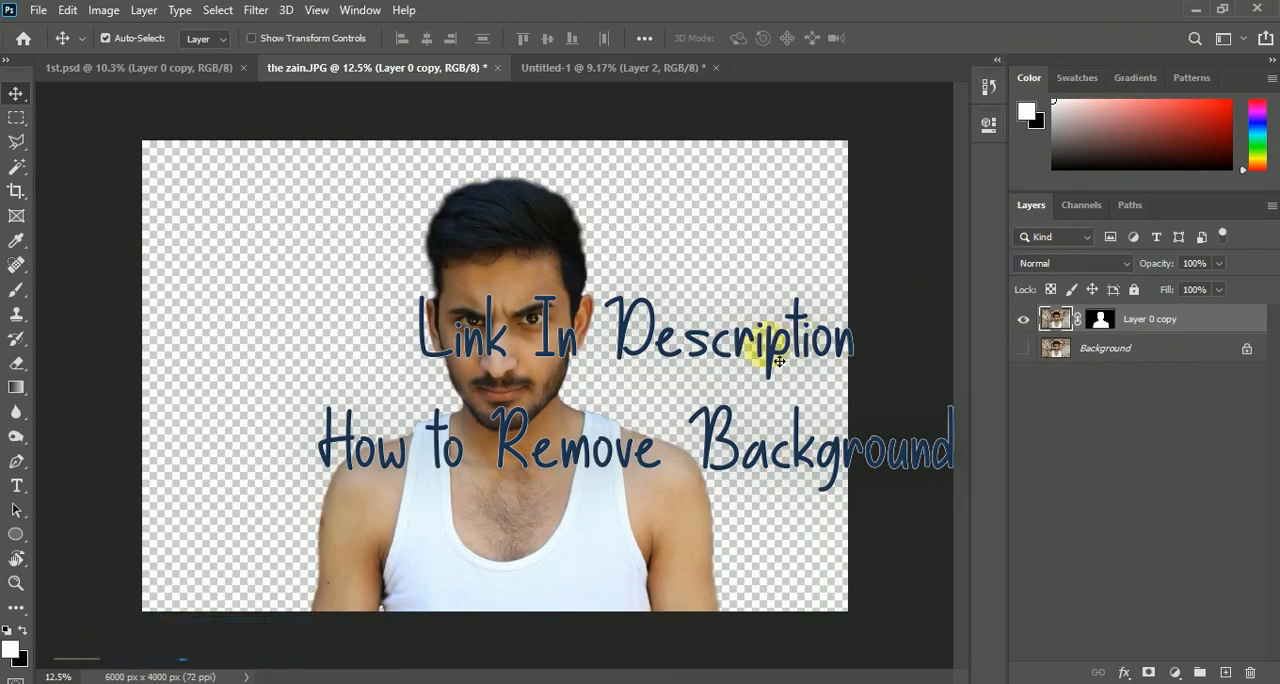
pyautogui.click(613, 67)
pyautogui.press('z')
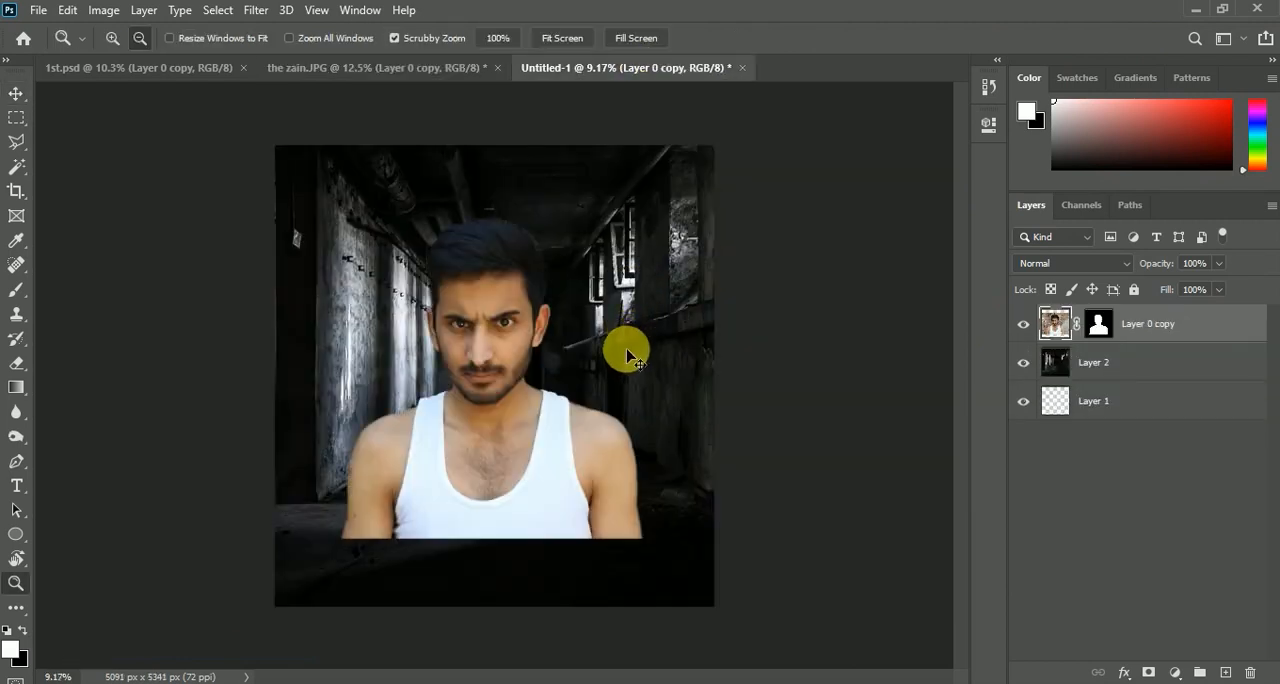
# Scale the man's cut-out to about 169% and position it along the left side of the canvas
pyautogui.hotkey('ctrl', 't')
pyautogui.moveTo(723, 192); pyautogui.dragTo(794, 149)
pyautogui.moveTo(577, 418); pyautogui.dragTo(425, 432)
pyautogui.moveTo(659, 154); pyautogui.dragTo(747, 117)
pyautogui.moveTo(490, 387); pyautogui.dragTo(504, 386)
pyautogui.moveTo(751, 103); pyautogui.dragTo(766, 93)
pyautogui.moveTo(613, 231); pyautogui.dragTo(606, 231)
pyautogui.scroll(-2, 612, 238)
pyautogui.moveTo(708, 602); pyautogui.dragTo(722, 615)
pyautogui.moveTo(606, 523); pyautogui.dragTo(603, 517)
pyautogui.scroll(4, 423, 337)
pyautogui.scroll(-3, 411, 369)
pyautogui.moveTo(411, 369); pyautogui.dragTo(411, 372)
pyautogui.moveTo(738, 106); pyautogui.dragTo(748, 99)
pyautogui.moveTo(545, 206); pyautogui.dragTo(542, 206)
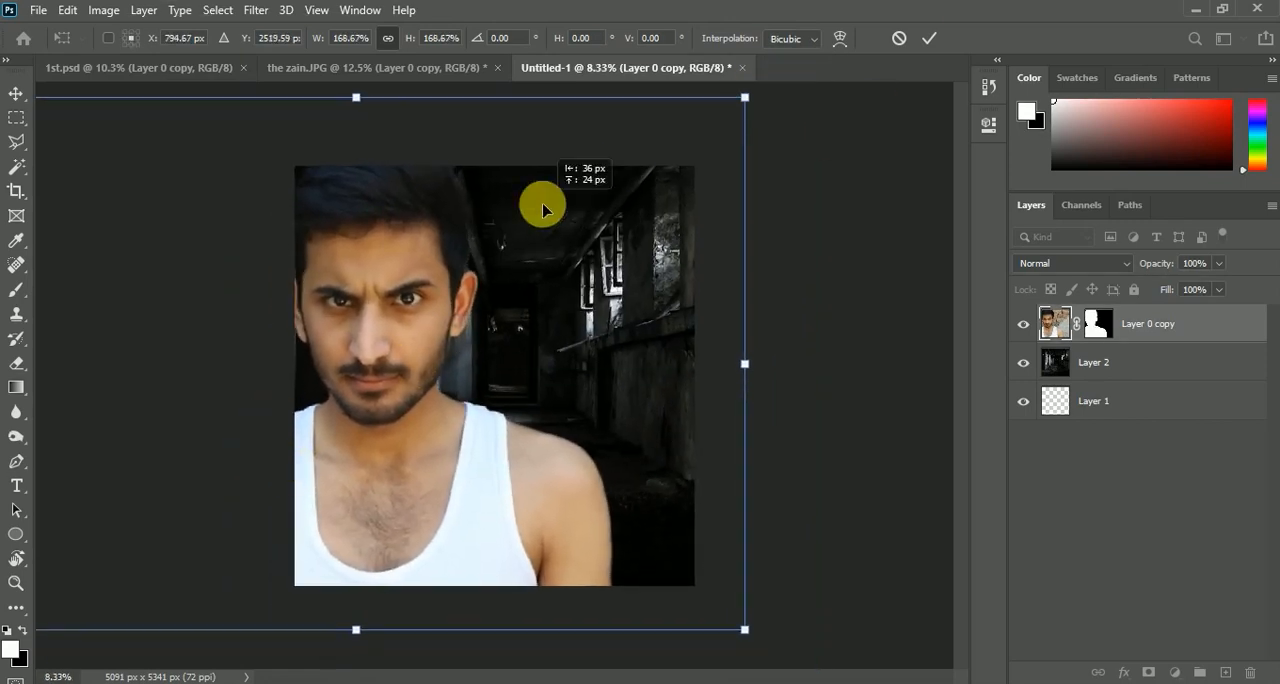
pyautogui.click(929, 39)
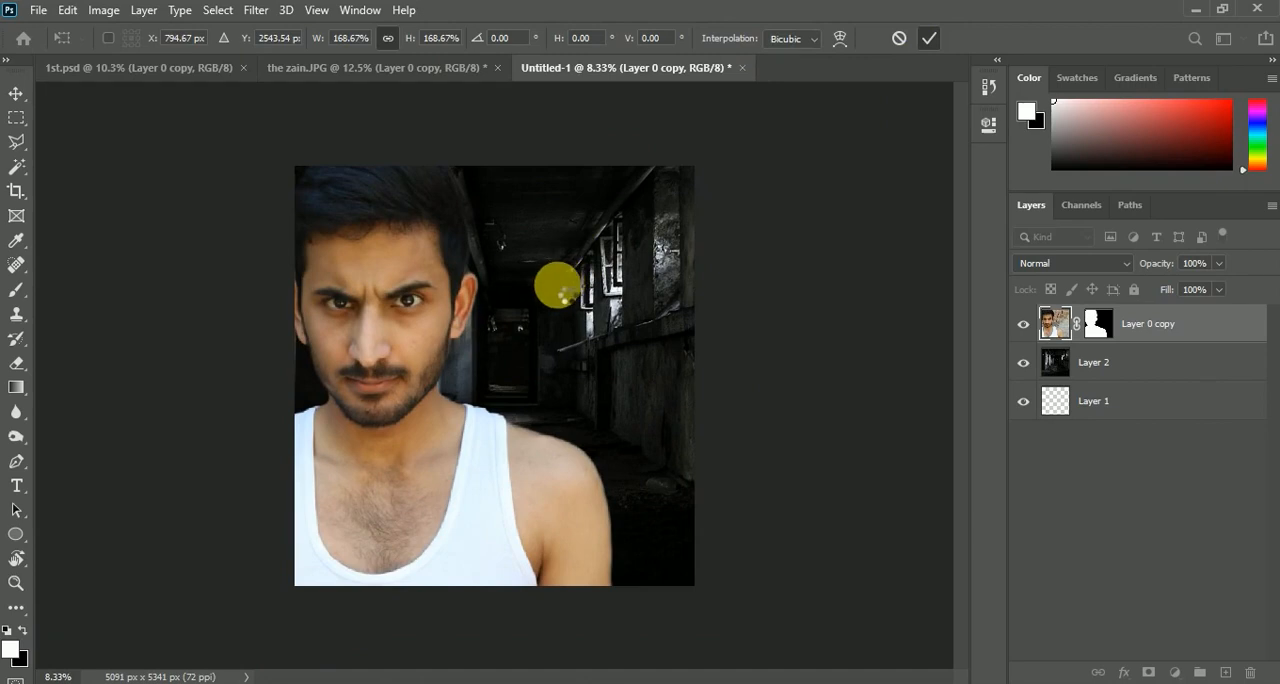
pyautogui.press('z')
pyautogui.click(19, 96)
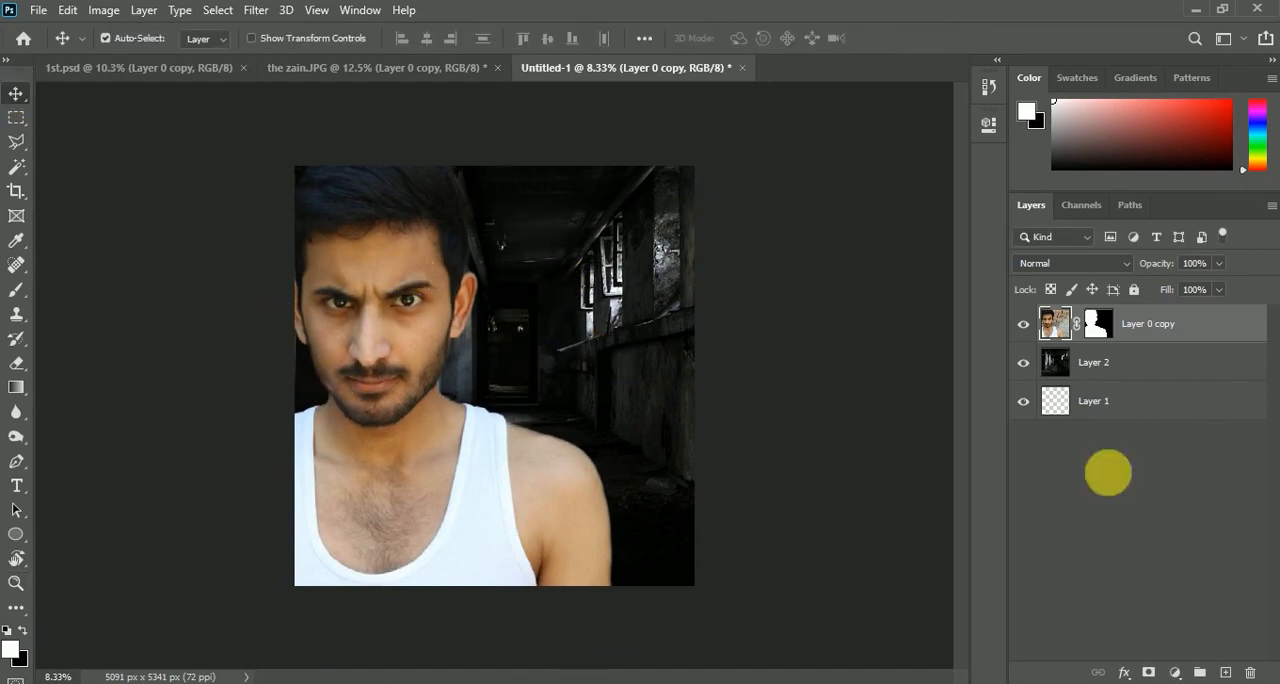
# Place smoke.jpg directly above the corridor layer, scaled to about 172%, beside the man's neck
pyautogui.click(1123, 373)
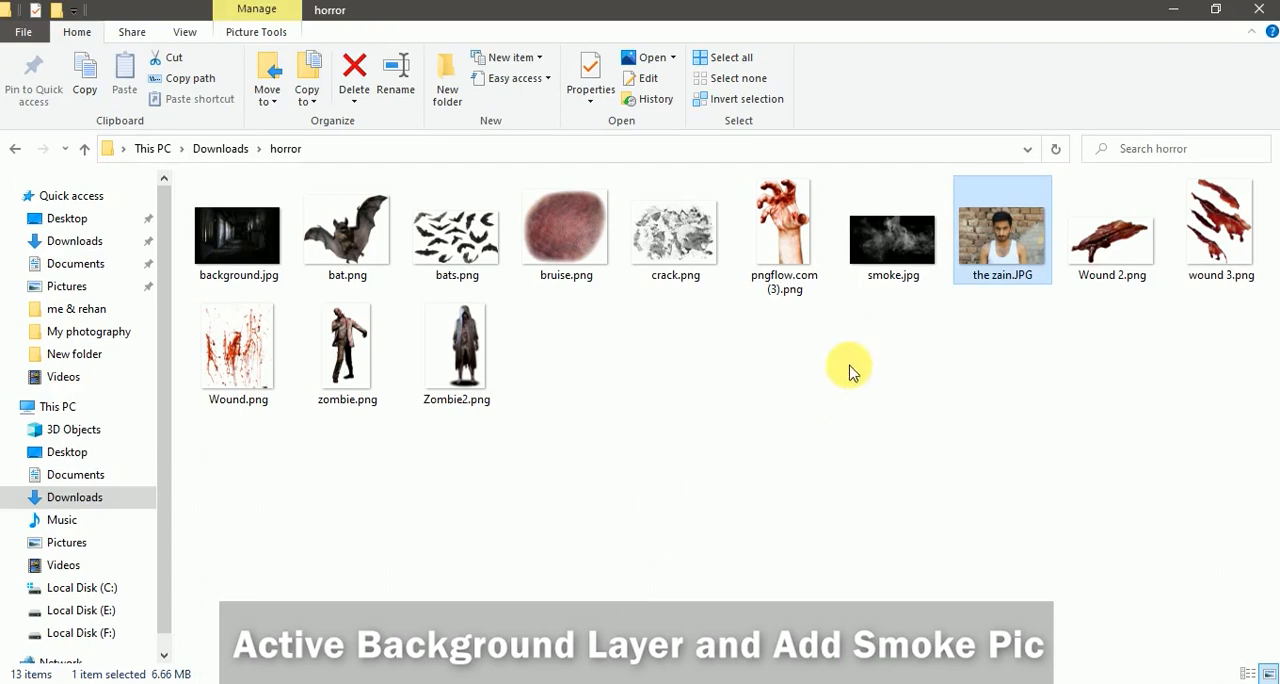
pyautogui.click(893, 237)
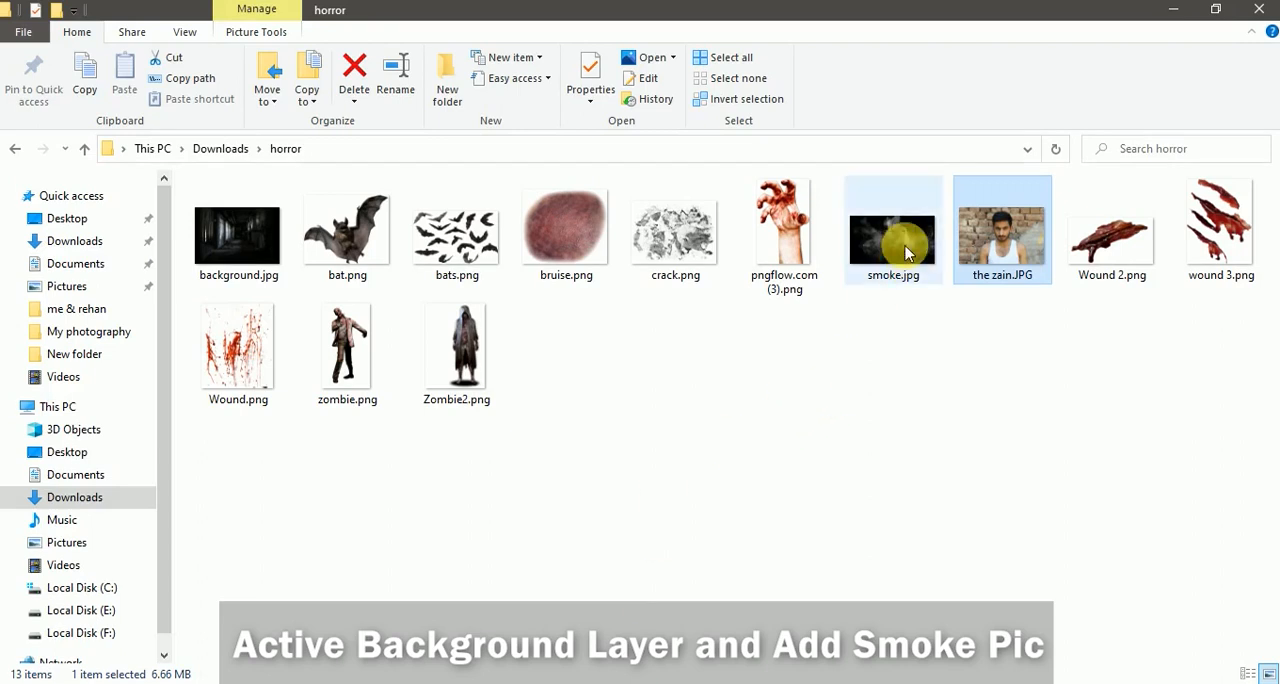
pyautogui.moveTo(825, 358); pyautogui.dragTo(575, 422)
pyautogui.moveTo(530, 385); pyautogui.dragTo(510, 415)
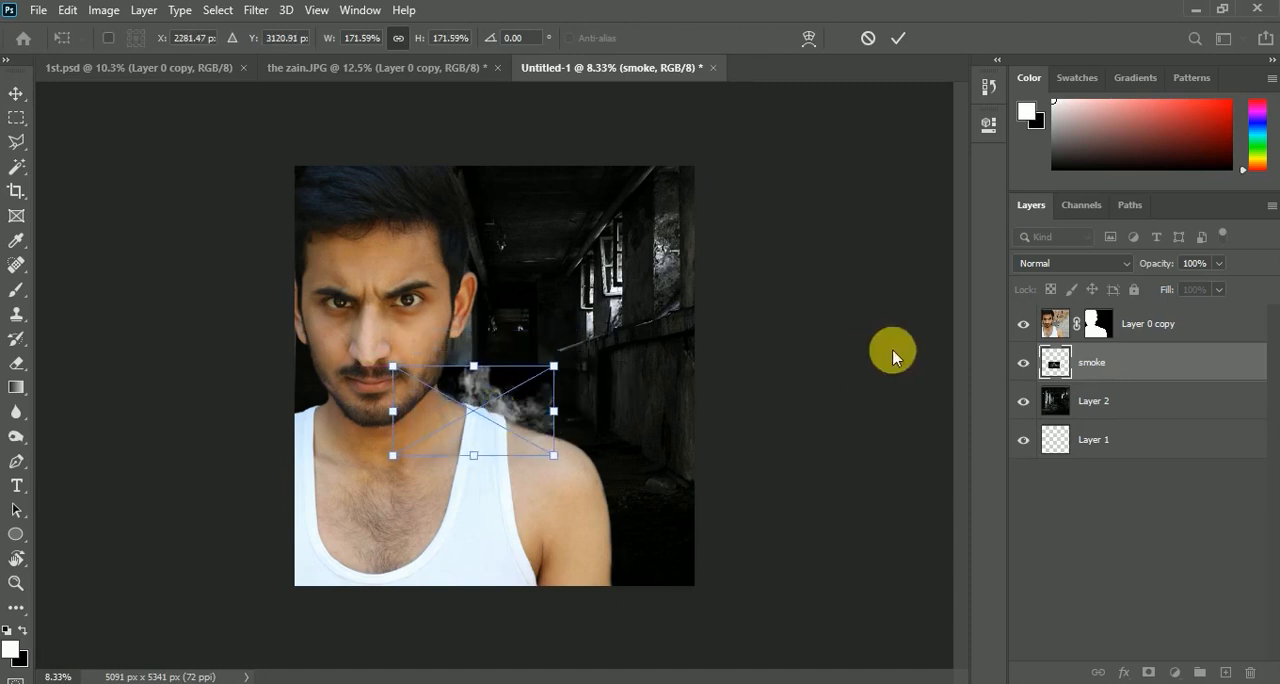
# Set the smoke's blend mode to Screen and adjust its size and position beside the man's neck
pyautogui.click(1025, 263)
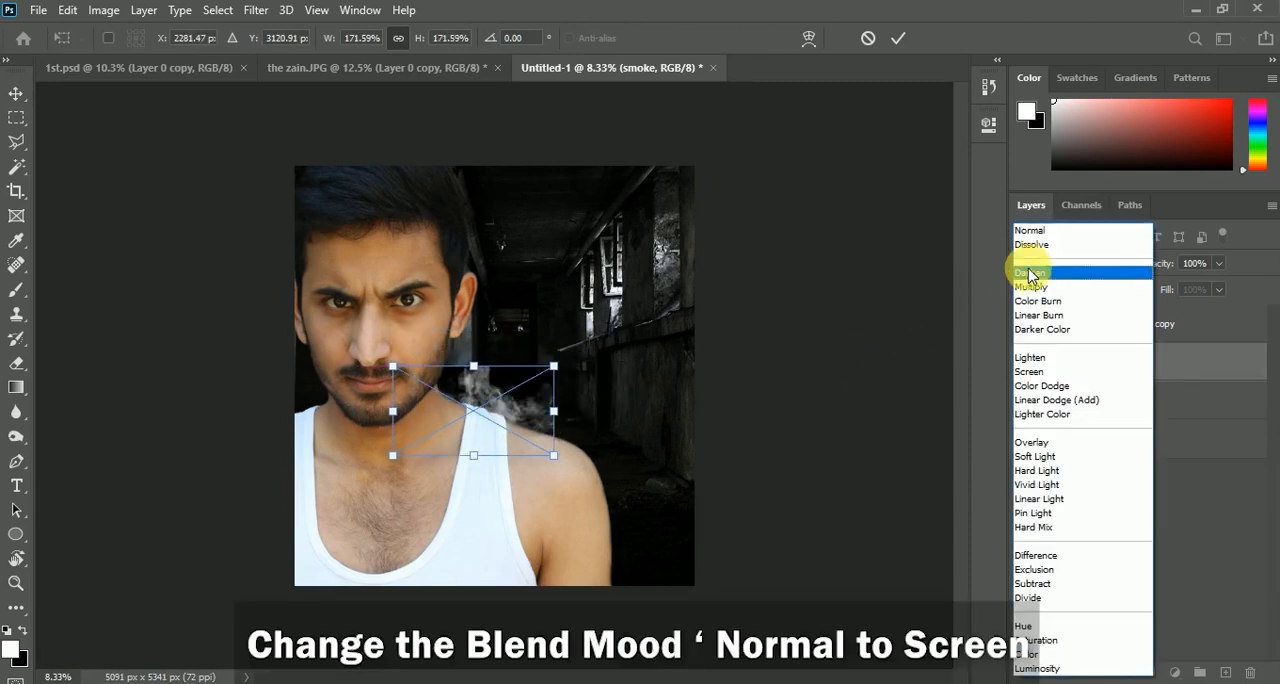
pyautogui.click(1050, 371)
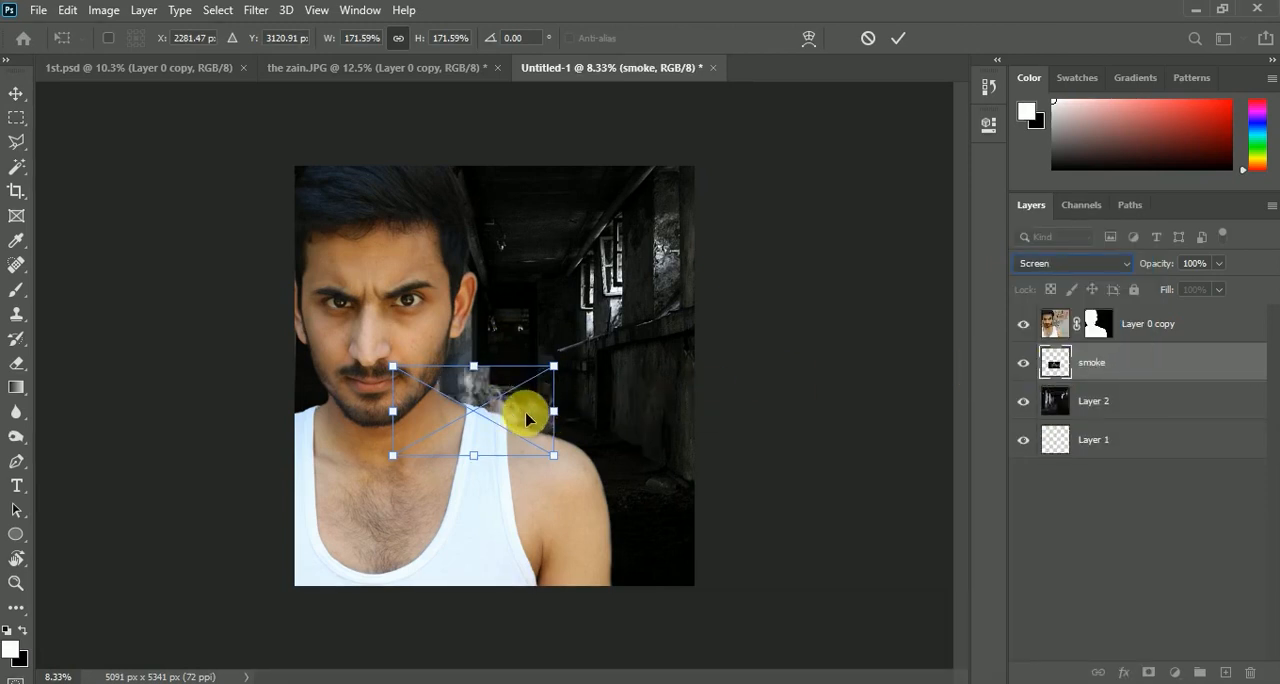
pyautogui.moveTo(523, 426); pyautogui.dragTo(504, 419)
pyautogui.moveTo(541, 365); pyautogui.dragTo(560, 361)
pyautogui.moveTo(508, 400); pyautogui.dragTo(501, 387)
pyautogui.click(897, 44)
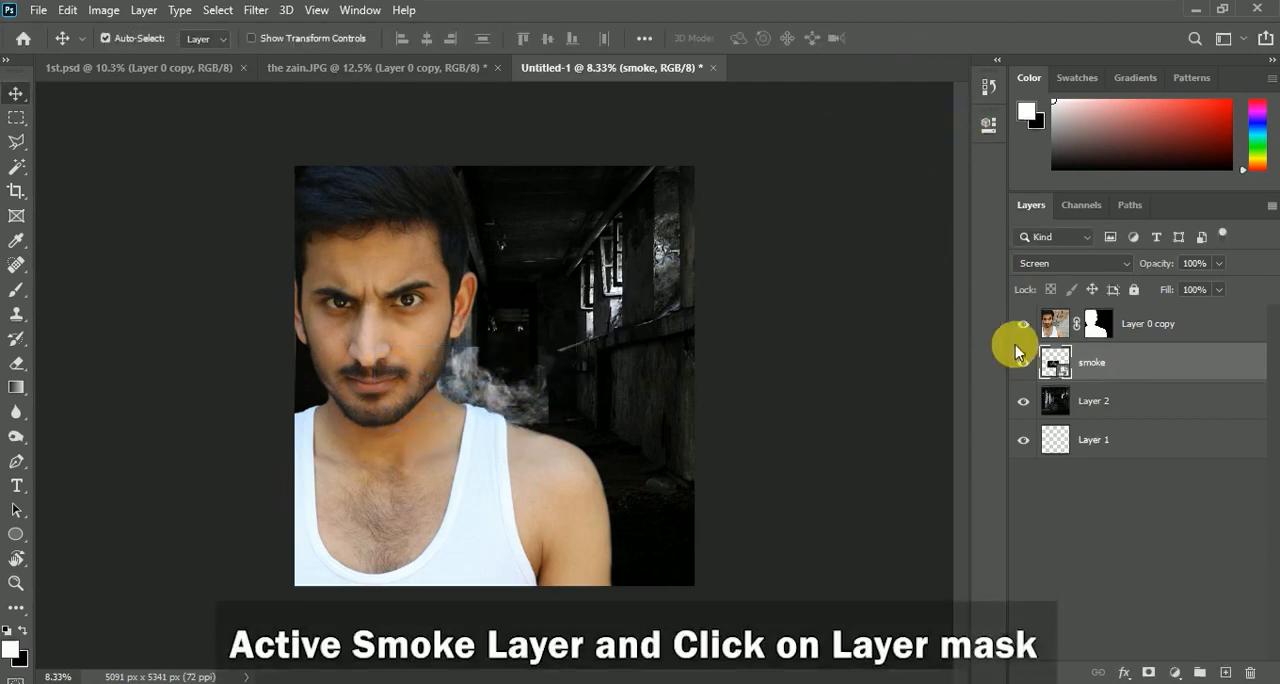
# Paint black with a soft 1000-pixel brush on the smoke's layer mask to fade its outer part
pyautogui.click(21, 290)
pyautogui.press('x')
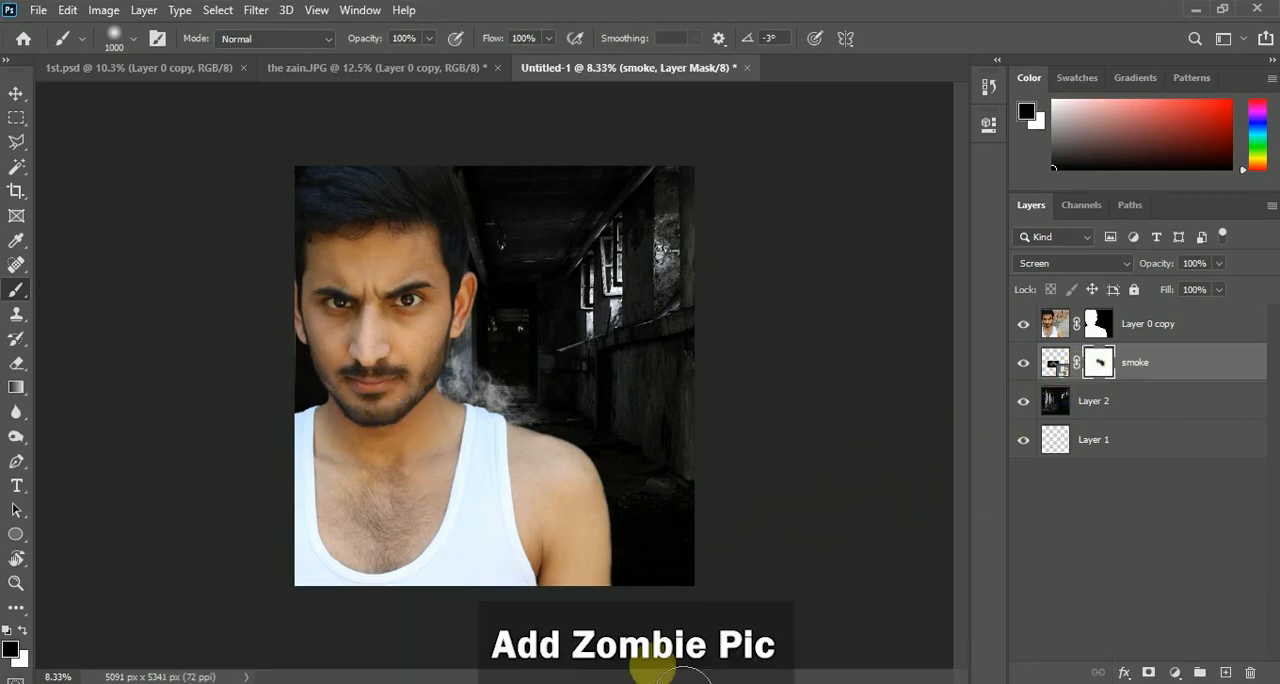
# Place zombie.png above the smoke layer, scaled to about 389%, in the corridor behind the man's shoulder
pyautogui.click(609, 683)
pyautogui.moveTo(352, 343); pyautogui.dragTo(521, 366)
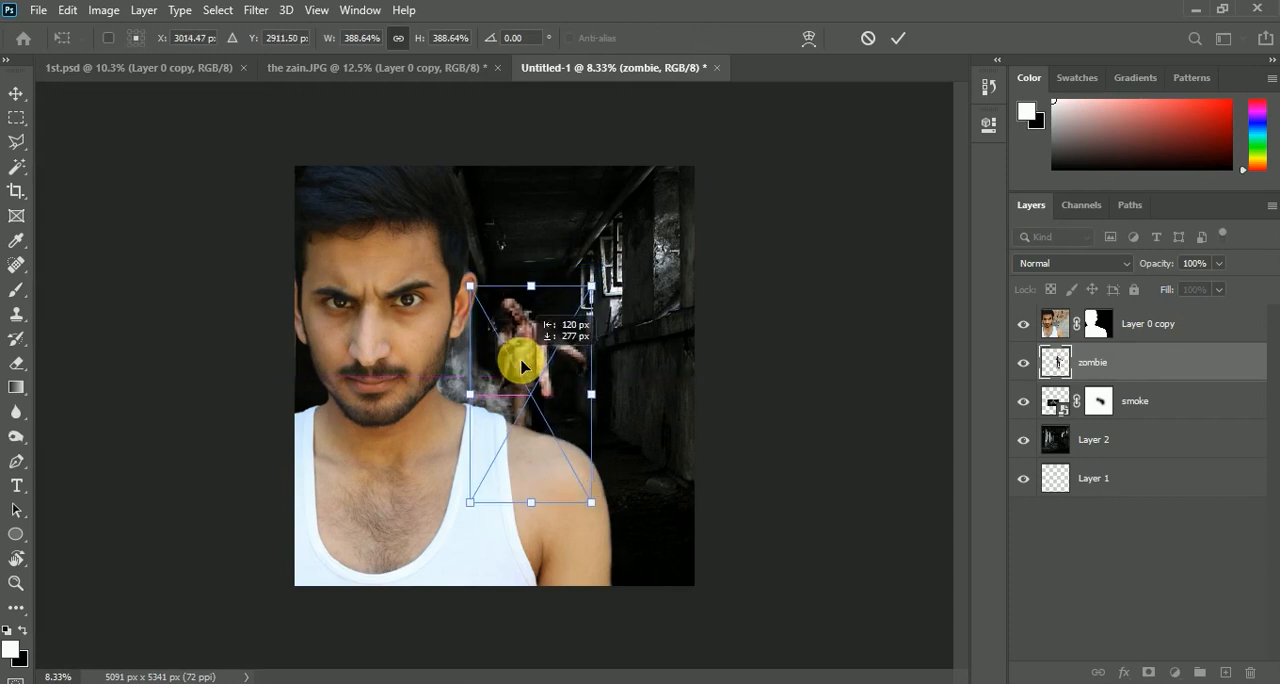
pyautogui.click(897, 41)
pyautogui.press('b')
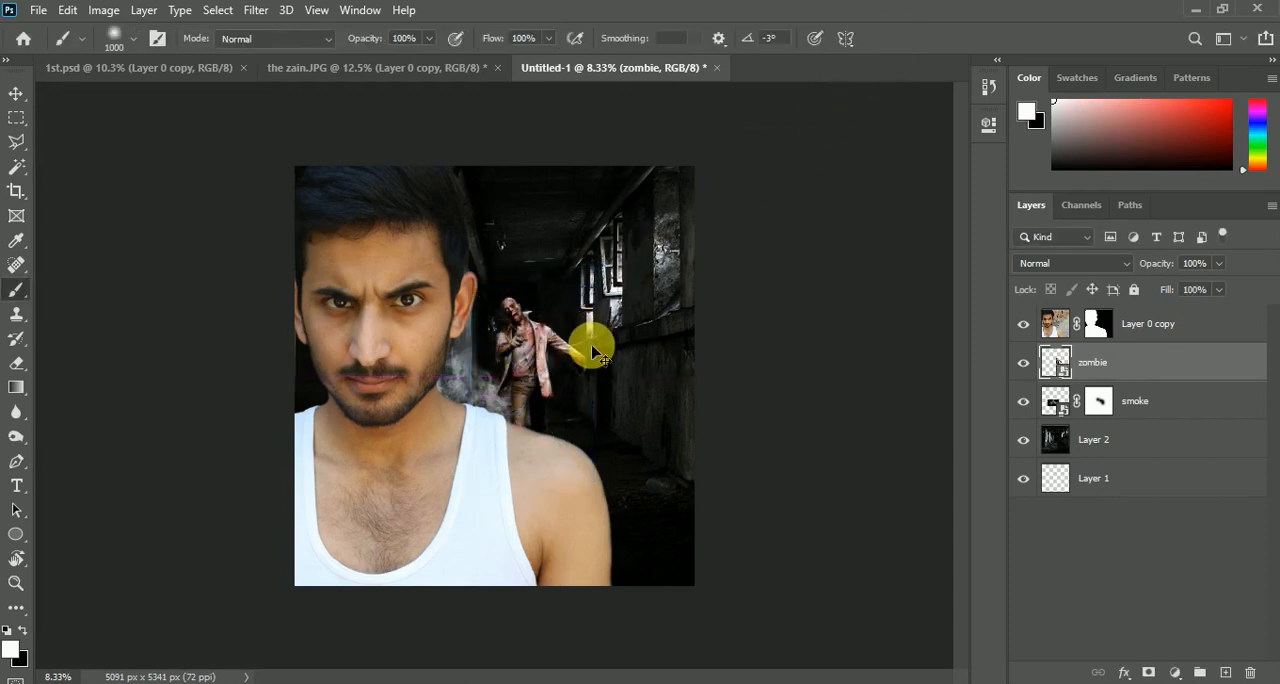
# Enlarge the zombie to about 419% and reposition it just beside the man's ear
pyautogui.hotkey('ctrl', 't')
pyautogui.moveTo(592, 284); pyautogui.dragTo(603, 268)
pyautogui.moveTo(506, 357); pyautogui.dragTo(540, 342)
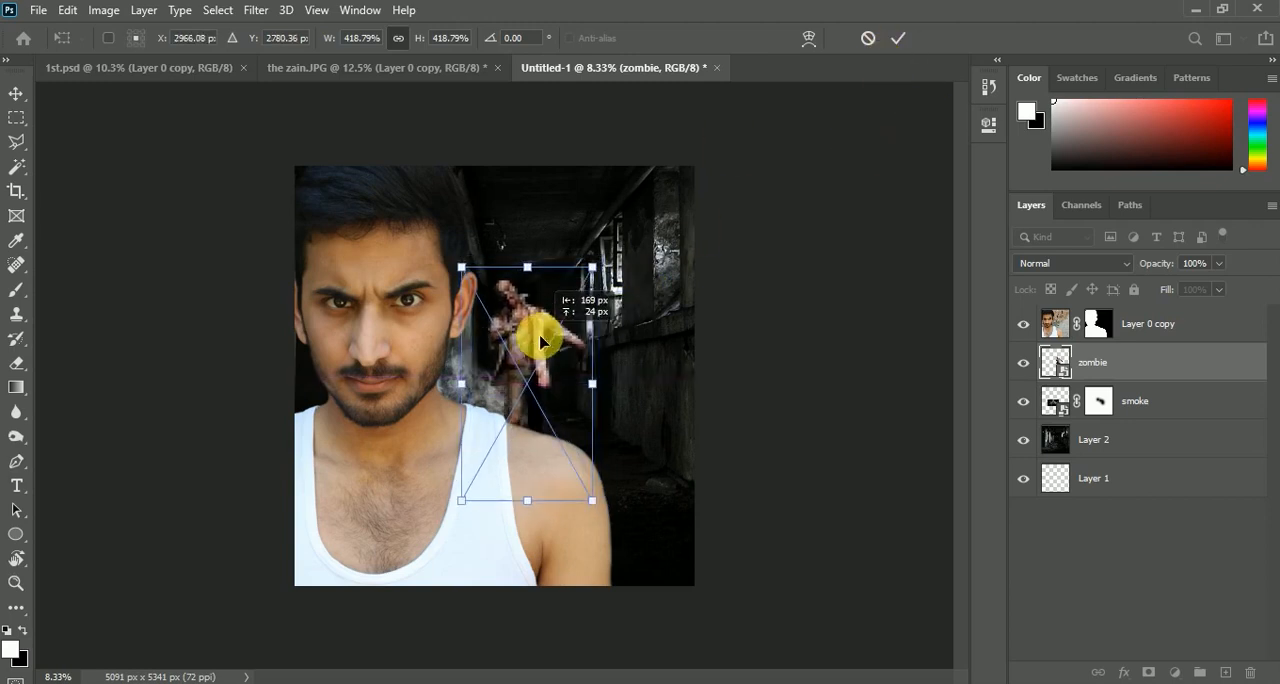
pyautogui.click(897, 41)
pyautogui.press('b')
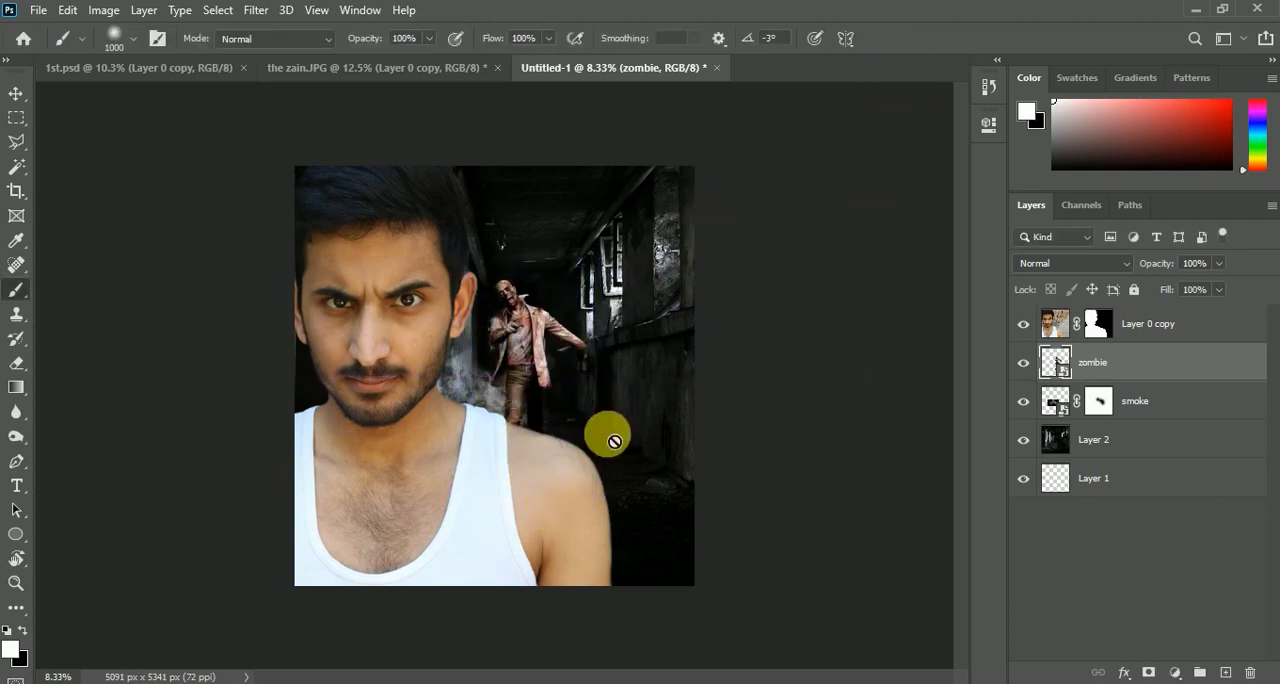
# Place Zombie2.png above the zombie layer, enlarged and positioned on the right side of the corridor
pyautogui.click(585, 683)
pyautogui.moveTo(476, 345); pyautogui.dragTo(577, 668)
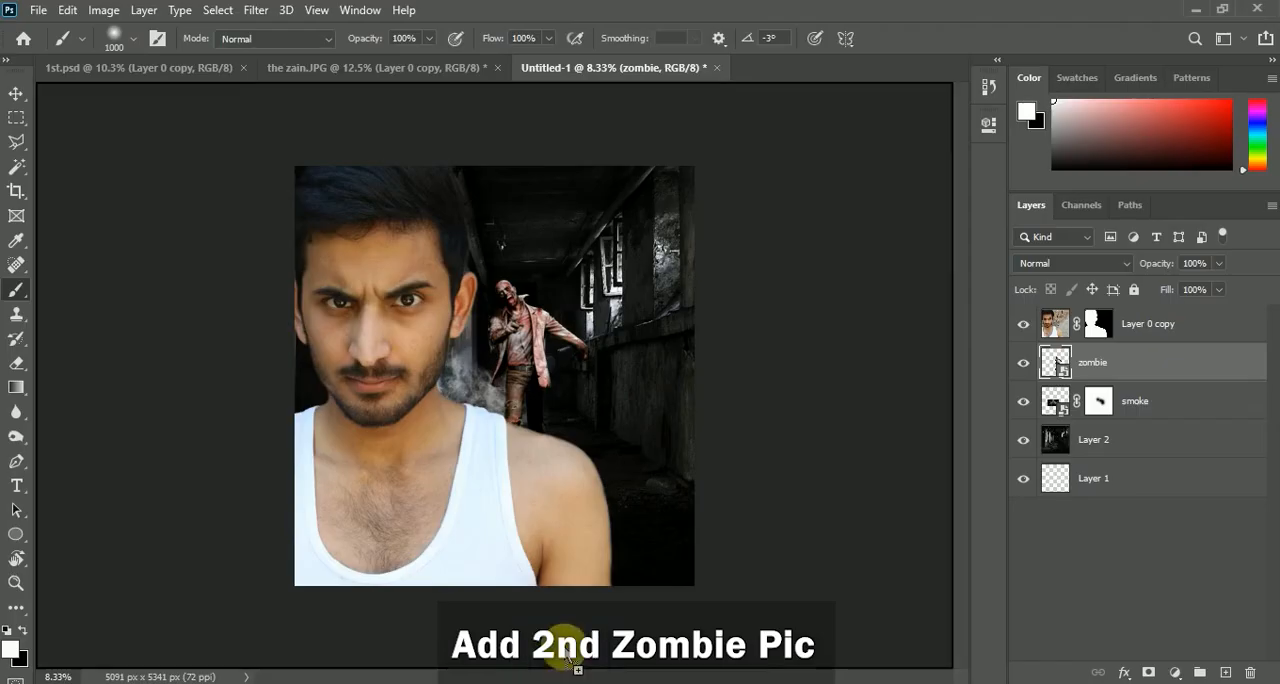
pyautogui.moveTo(582, 452); pyautogui.dragTo(585, 450)
pyautogui.moveTo(556, 310); pyautogui.dragTo(610, 212)
pyautogui.moveTo(614, 338); pyautogui.dragTo(668, 436)
pyautogui.moveTo(660, 297); pyautogui.dragTo(733, 292)
pyautogui.moveTo(638, 365); pyautogui.dragTo(627, 373)
pyautogui.click(900, 40)
# Enlarge the hooded zombie on the Zombie2 layer to about 226%
pyautogui.hotkey('ctrl', 't')
pyautogui.moveTo(678, 279)
pyautogui.mouseDown()
pyautogui.moveTo(689, 274)
pyautogui.moveTo(626, 346)
pyautogui.moveTo(695, 263)
pyautogui.mouseUp()
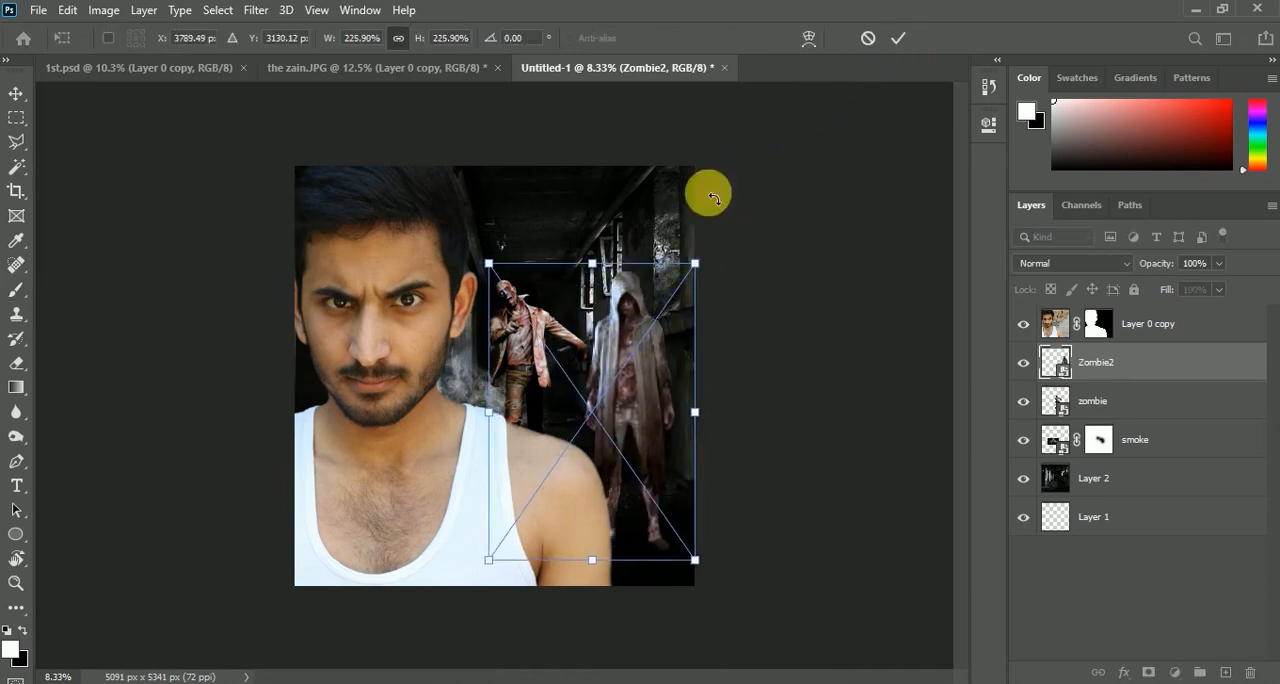
pyautogui.click(896, 40)
pyautogui.press('b')
pyautogui.scroll(2, 606, 240)
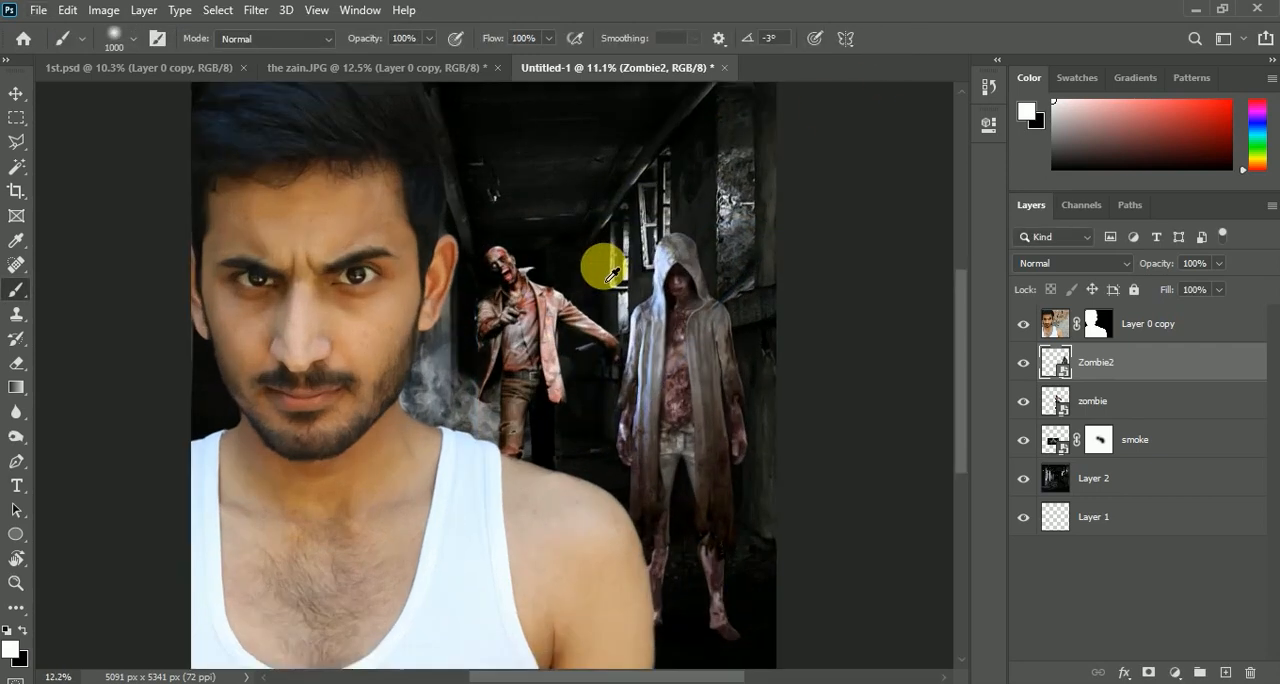
pyautogui.scroll(-1, 463, 243)
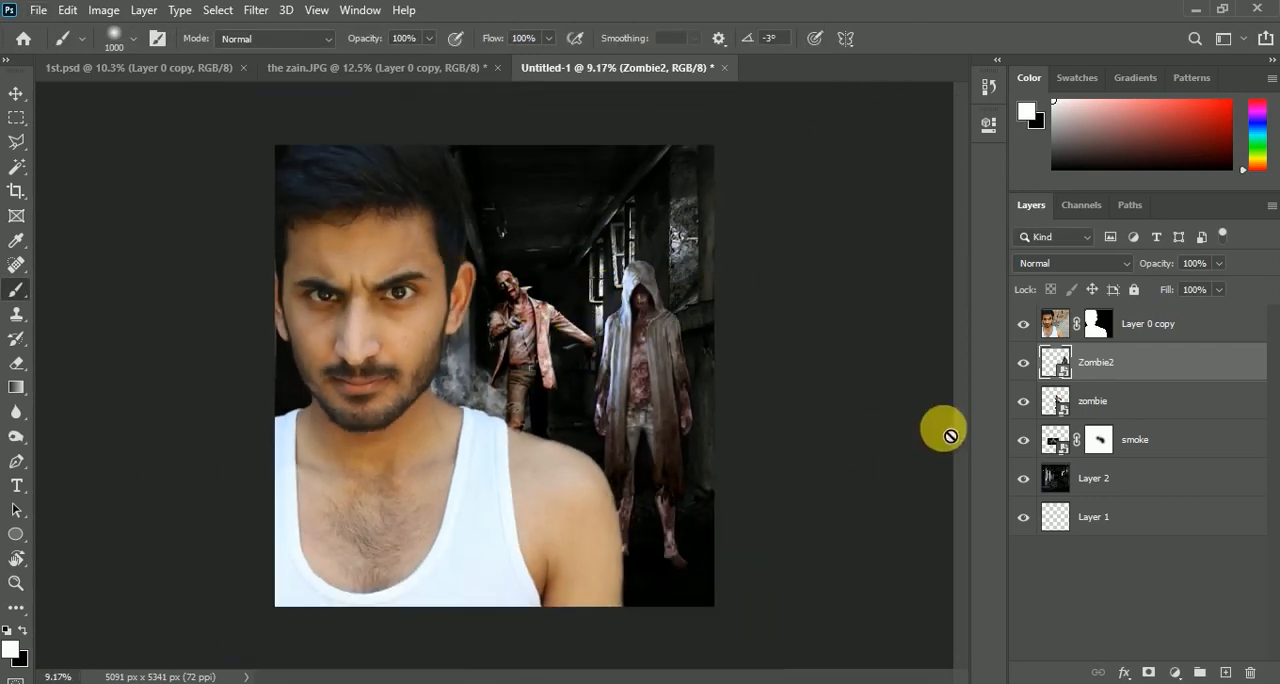
# Place bats.png at about 240% around the first zombie, between the man's head and the hooded zombie
pyautogui.hotkey('alt', 'Tab')
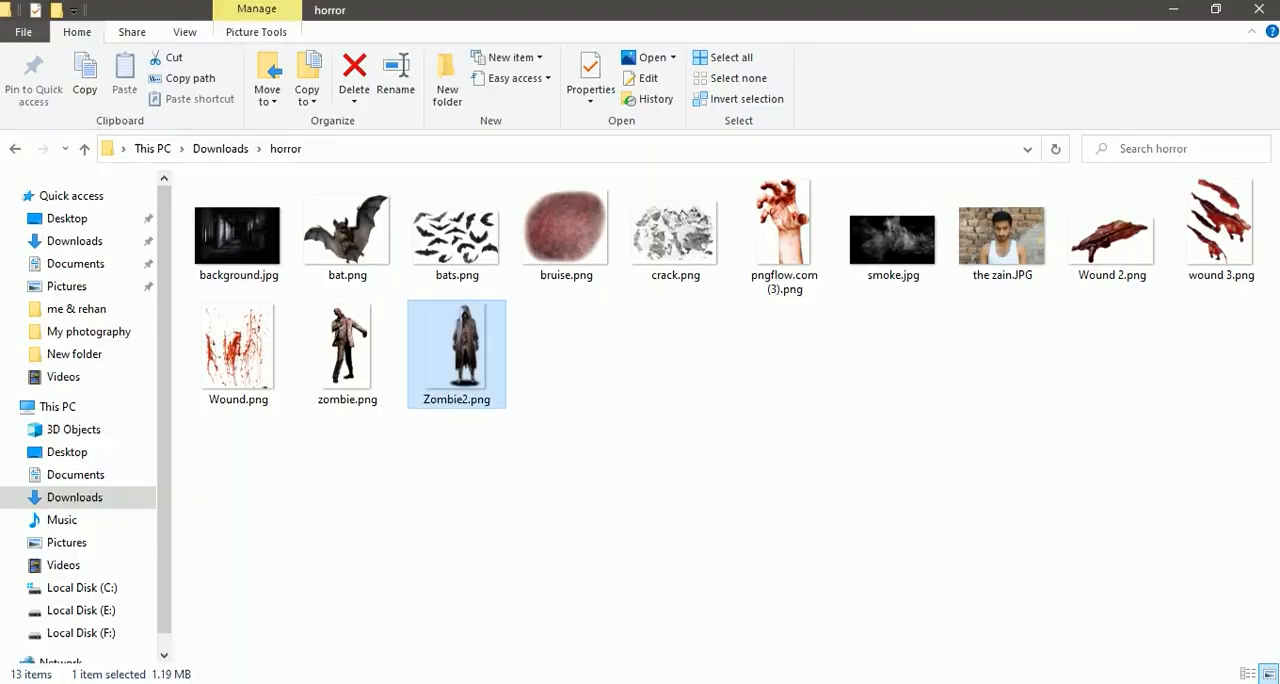
pyautogui.moveTo(457, 235); pyautogui.dragTo(514, 411)
pyautogui.moveTo(564, 343)
pyautogui.mouseDown()
pyautogui.moveTo(609, 289)
pyautogui.moveTo(537, 326)
pyautogui.moveTo(562, 326)
pyautogui.mouseUp()
pyautogui.moveTo(633, 241); pyautogui.dragTo(641, 236)
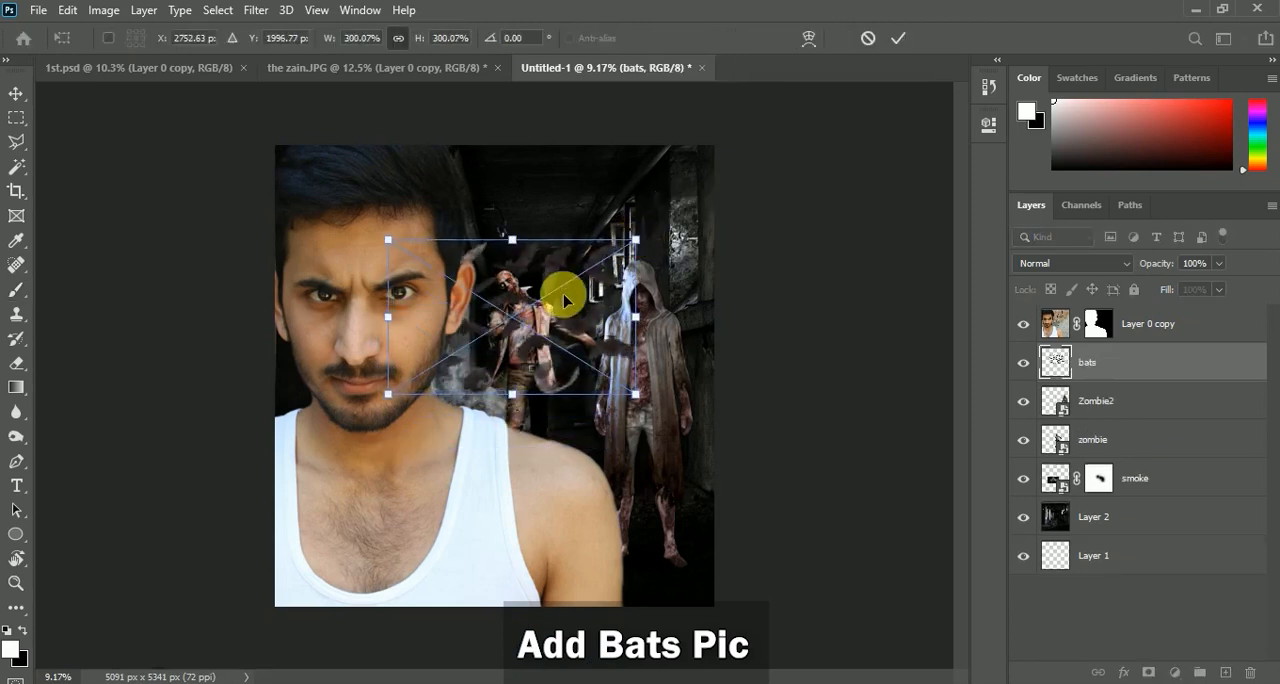
pyautogui.moveTo(563, 293); pyautogui.dragTo(566, 273)
pyautogui.moveTo(639, 221); pyautogui.dragTo(614, 237)
pyautogui.moveTo(580, 294); pyautogui.dragTo(587, 302)
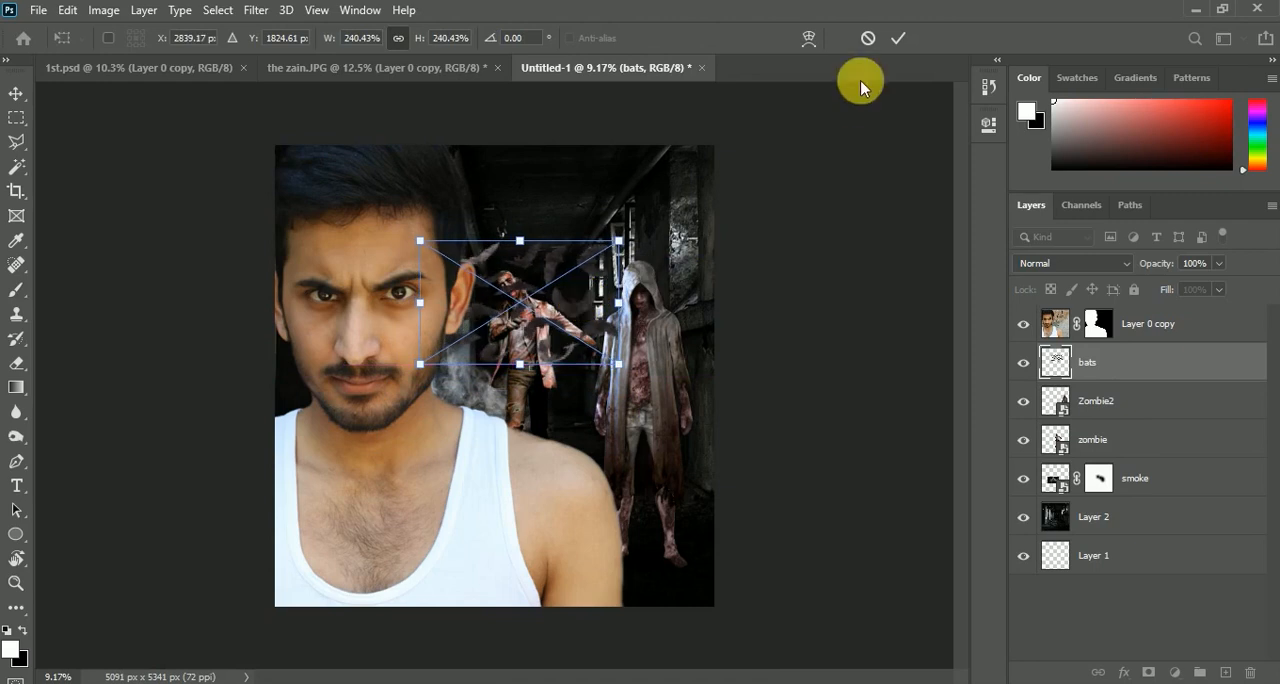
pyautogui.click(898, 38)
# Move the bats layer directly beneath the zombie layer and add a layer mask to it
pyautogui.moveTo(1137, 363)
pyautogui.mouseDown()
pyautogui.moveTo(1137, 423)
pyautogui.moveTo(1112, 457)
pyautogui.moveTo(1070, 471)
pyautogui.mouseUp()
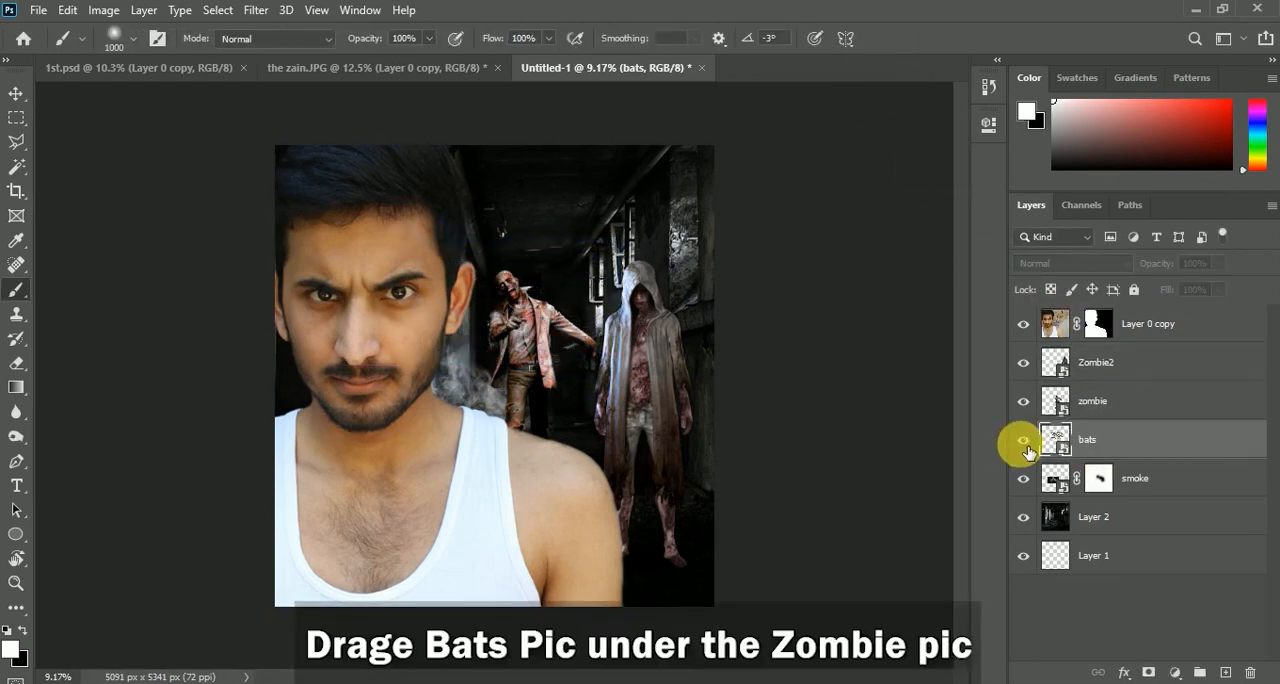
pyautogui.scroll(2, 523, 277)
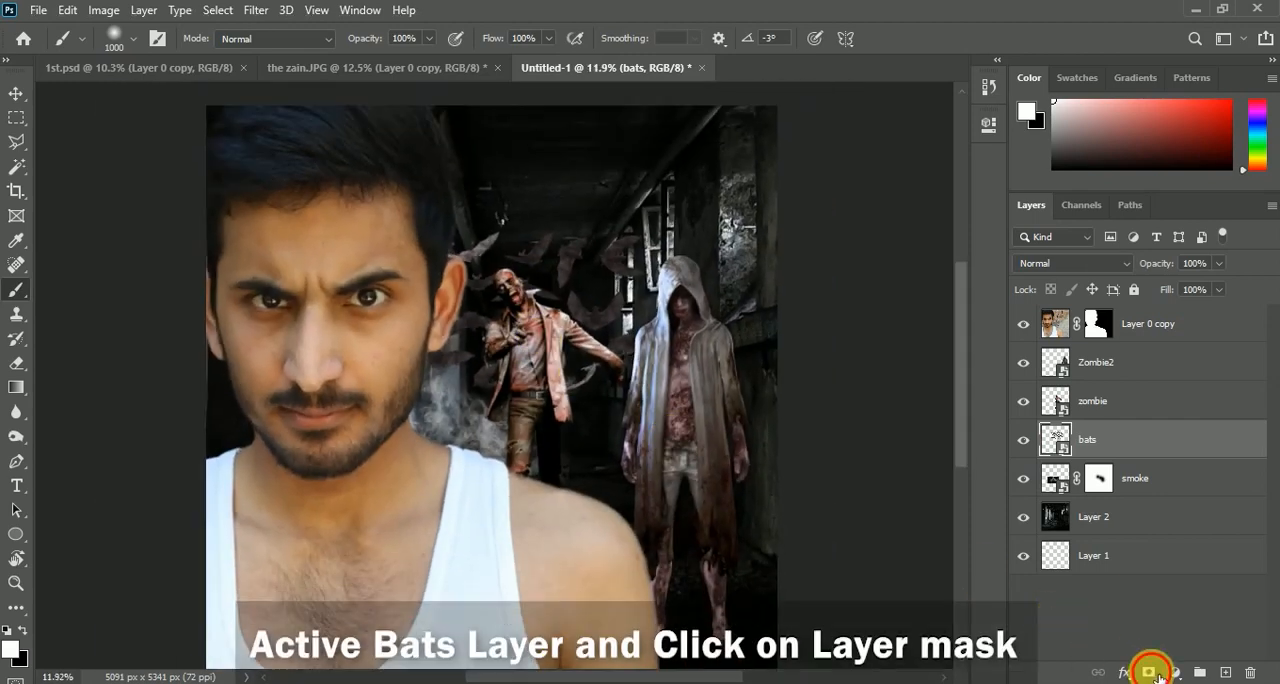
pyautogui.click(1150, 672)
# Paint black with a 200 px brush on the bats layer mask to hide the extra bats beside the first zombie's head and arm
pyautogui.scroll(4, 480, 275)
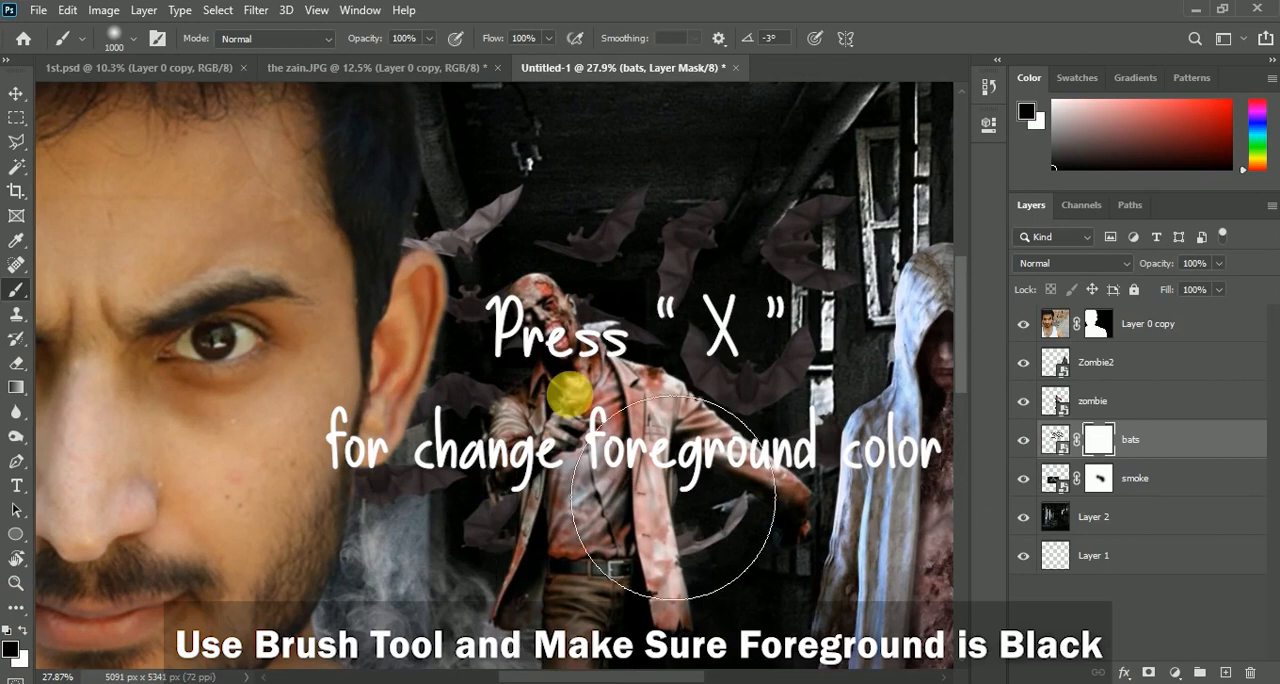
pyautogui.press('[')
pyautogui.press('[')
pyautogui.press('[')
pyautogui.press('[')
pyautogui.press('[')
pyautogui.press('[')
pyautogui.press('[')
pyautogui.press('[')
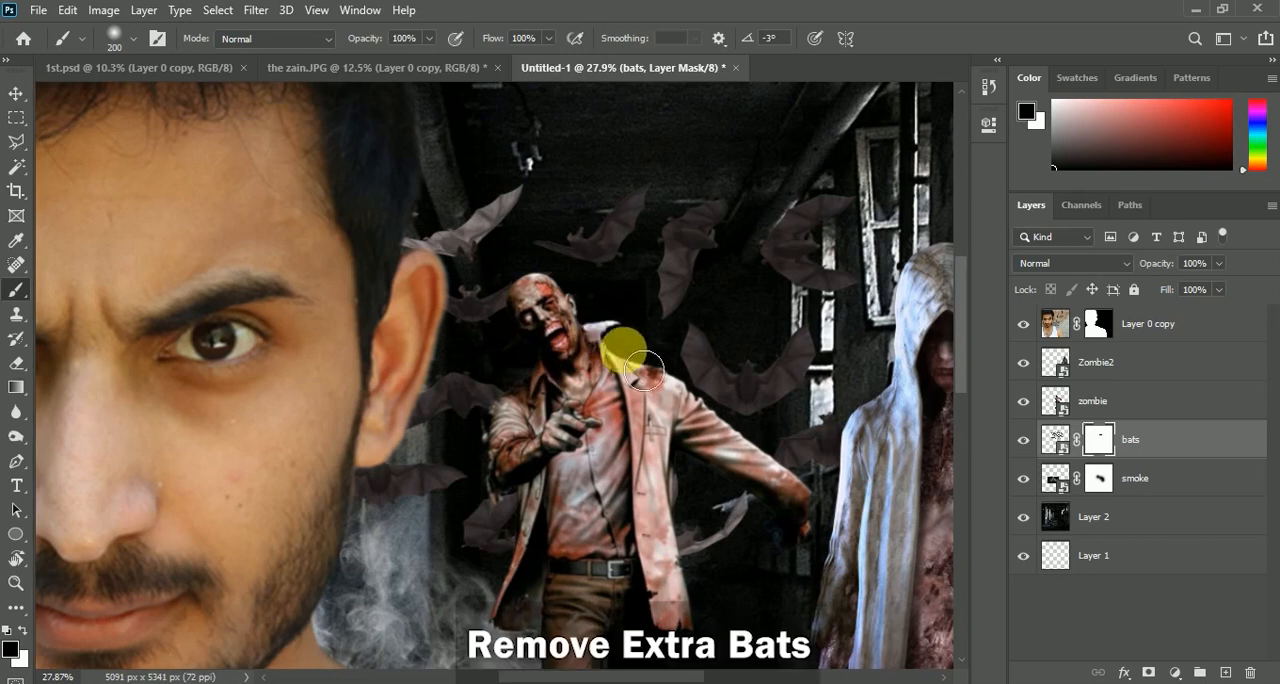
pyautogui.moveTo(795, 492); pyautogui.dragTo(870, 450)
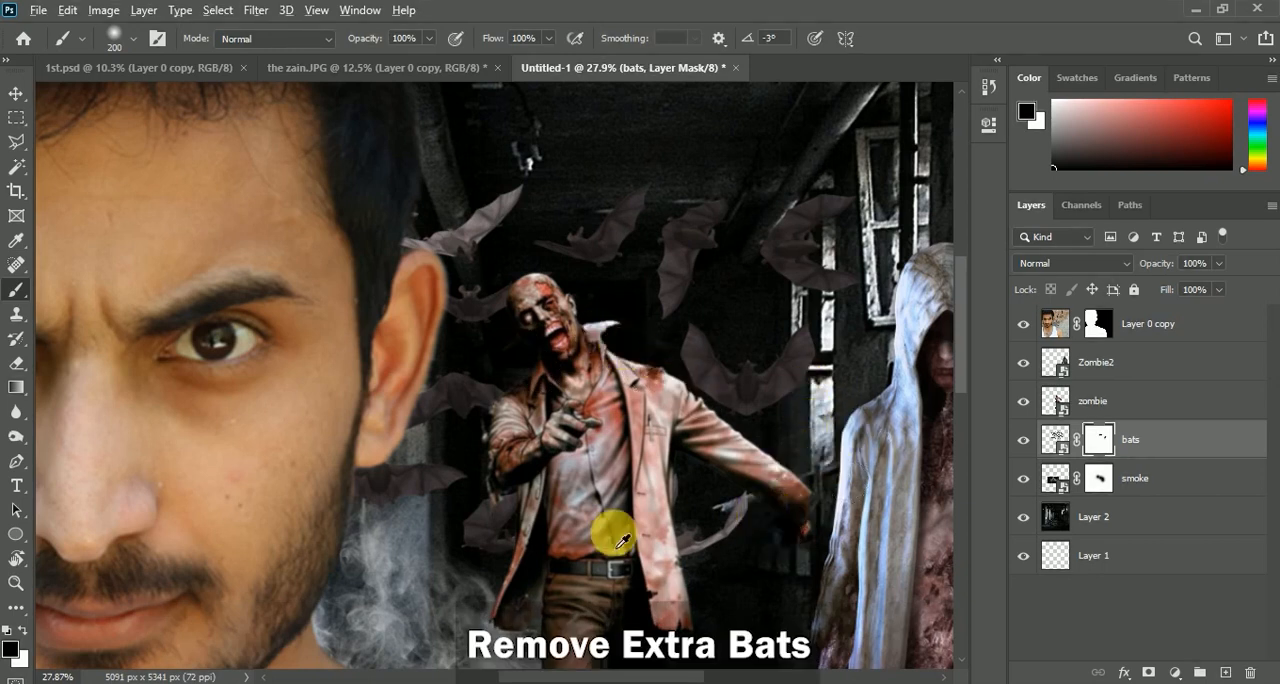
pyautogui.scroll(-1, 540, 500)
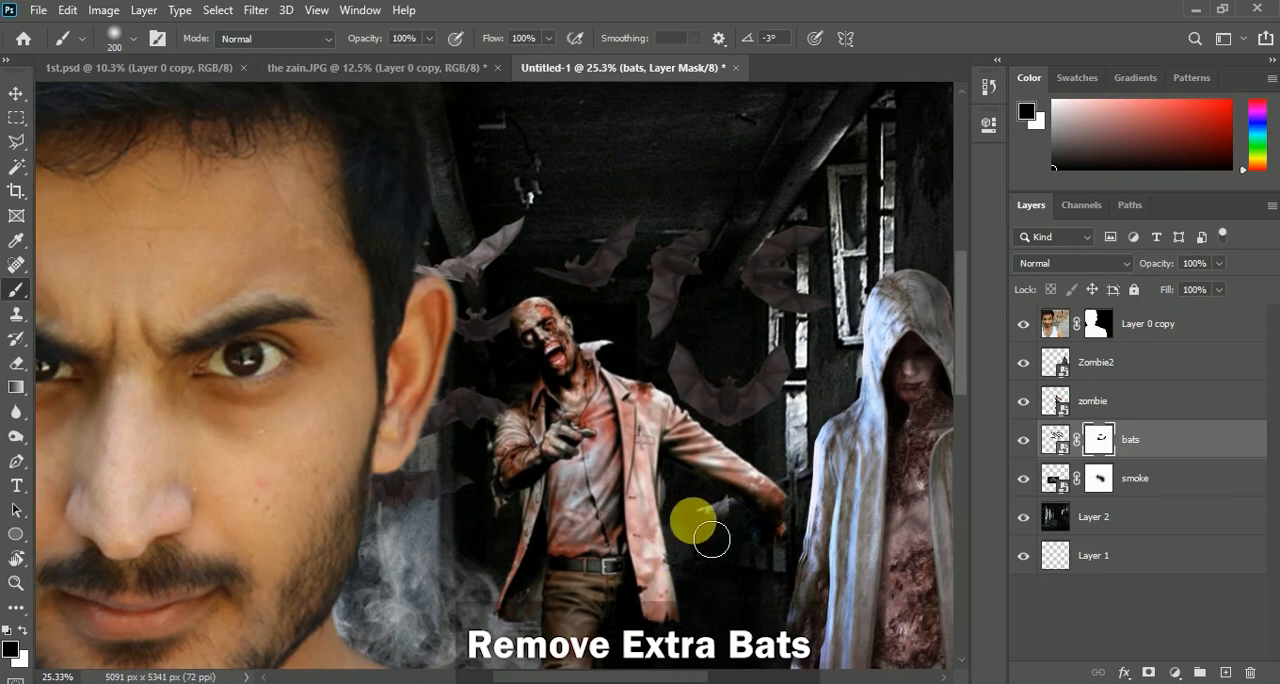
pyautogui.scroll(-5, 673, 608)
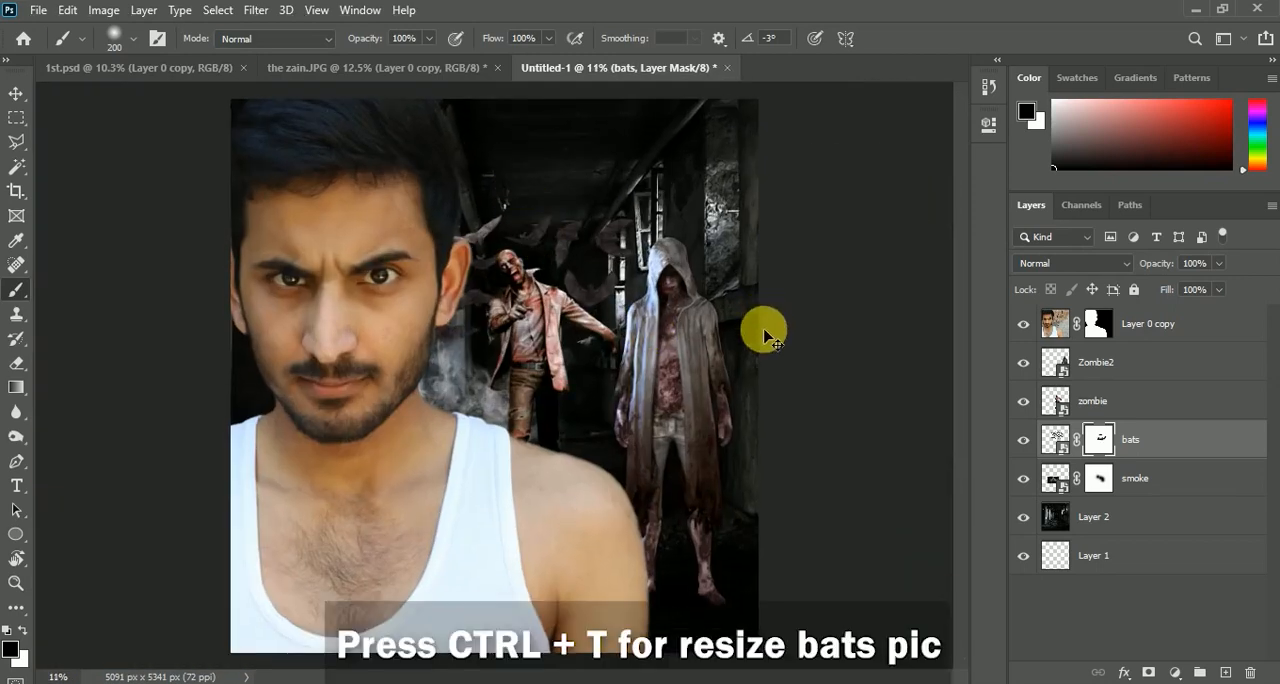
# Scale the bats layer with its mask down to about 90%
pyautogui.hotkey('ctrl', 't')
pyautogui.moveTo(660, 215); pyautogui.dragTo(640, 208)
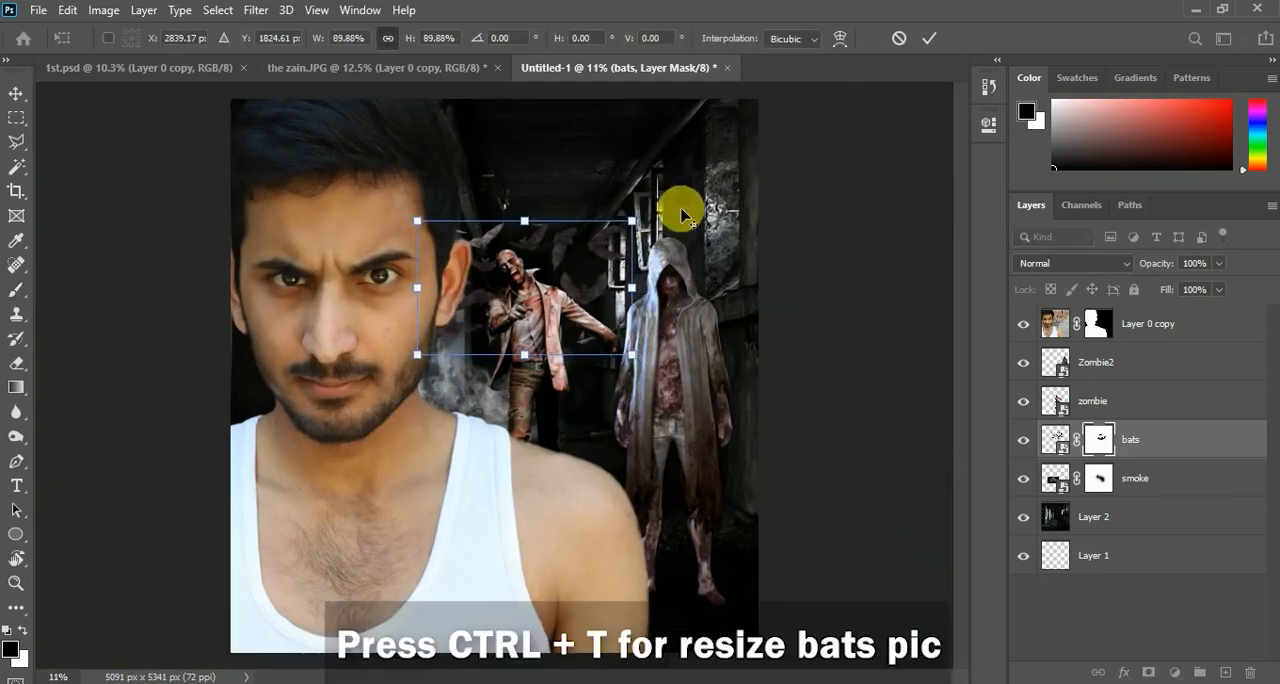
pyautogui.click(929, 38)
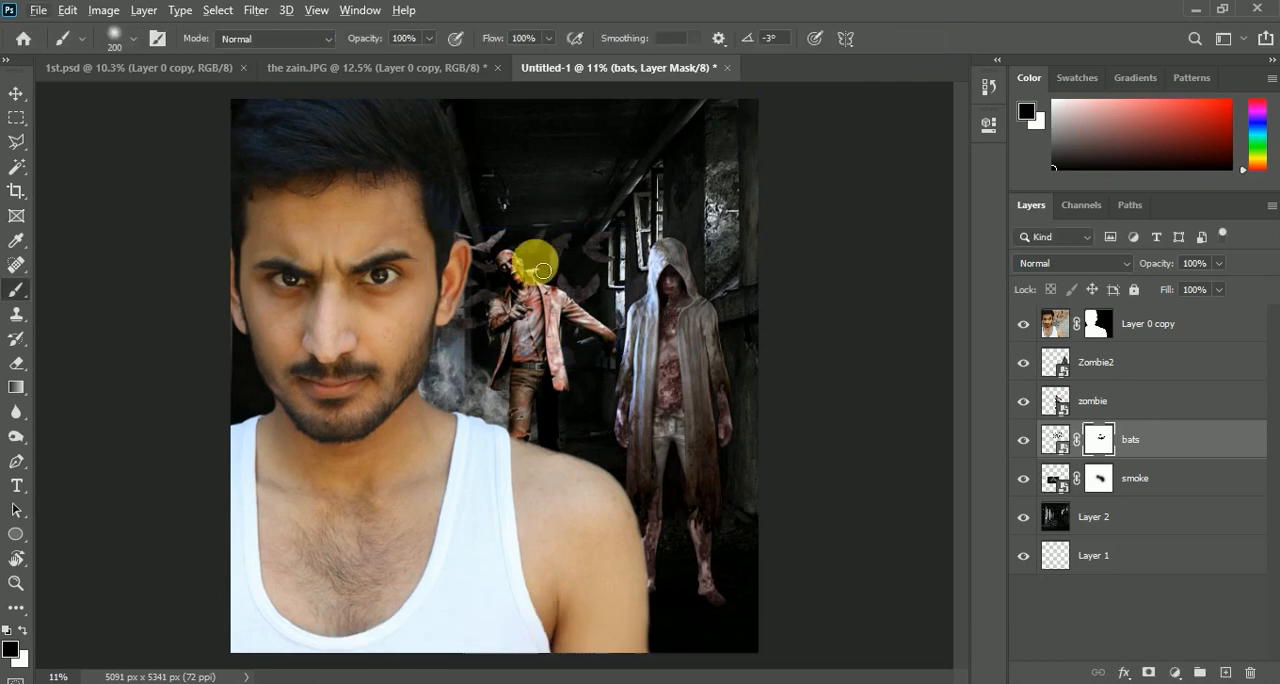
# Mask out further extra bats on the bats layer, above the first zombie's shoulder and near his outstretched hand
pyautogui.scroll(5, 523, 263)
pyautogui.moveTo(537, 283)
pyautogui.mouseDown()
pyautogui.moveTo(567, 298)
pyautogui.moveTo(523, 377)
pyautogui.mouseUp()
pyautogui.click(840, 415)
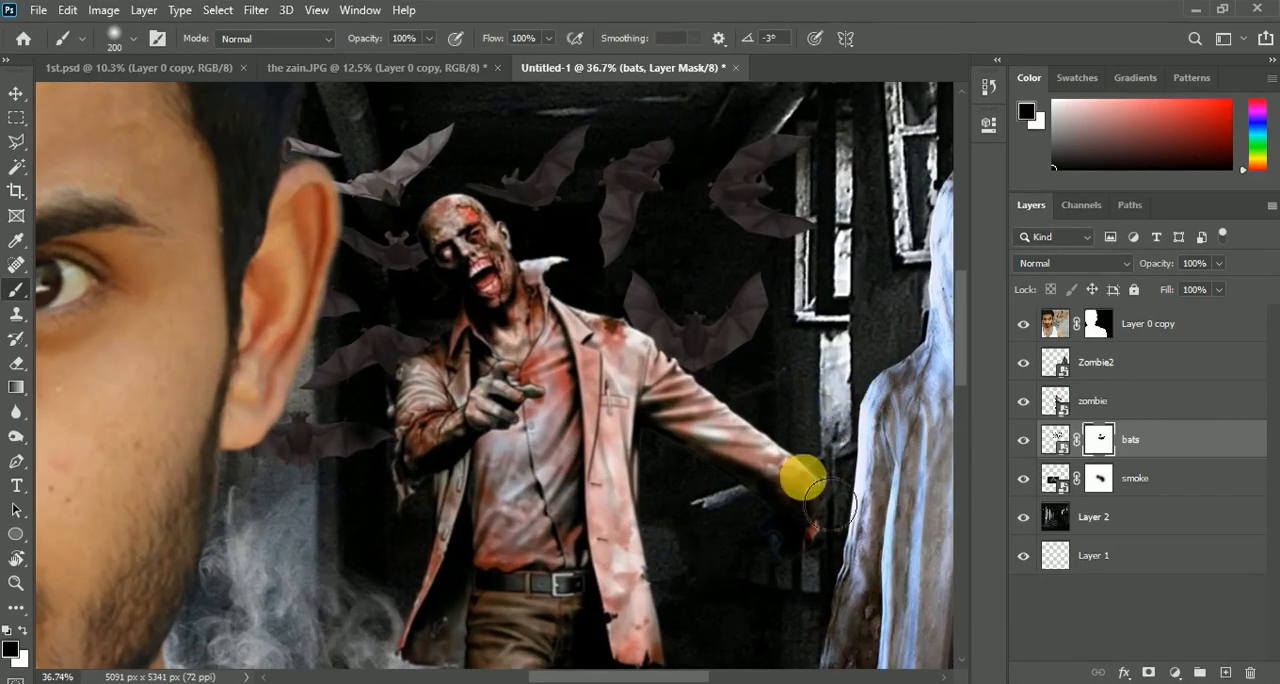
pyautogui.scroll(-3, 705, 490)
pyautogui.scroll(4, 610, 298)
pyautogui.moveTo(642, 290); pyautogui.dragTo(677, 193)
pyautogui.scroll(-5, 628, 289)
pyautogui.scroll(1, 430, 295)
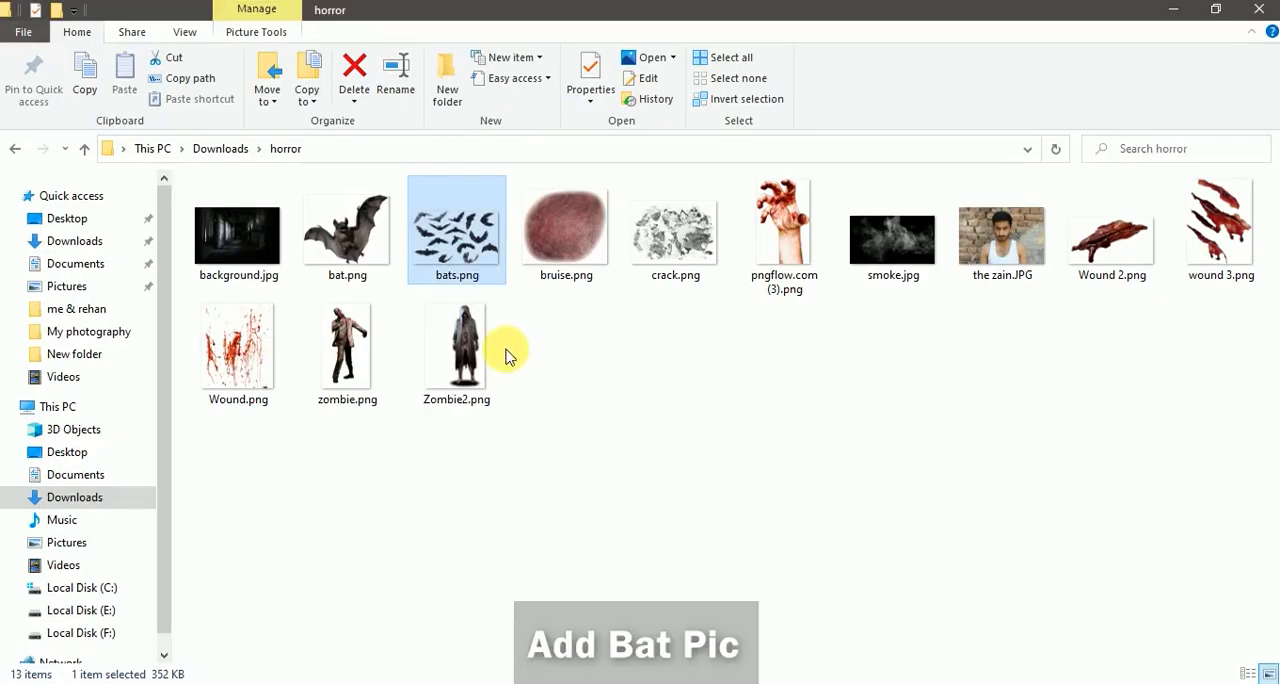
# Place bat.png directly above the bats layer, positioned over the first zombie beside the man's hair
pyautogui.moveTo(347, 228); pyautogui.dragTo(588, 150)
pyautogui.moveTo(553, 211); pyautogui.dragTo(545, 188)
pyautogui.click(895, 40)
pyautogui.press('b')
pyautogui.scroll(2, 523, 223)
pyautogui.scroll(-3, 543, 206)
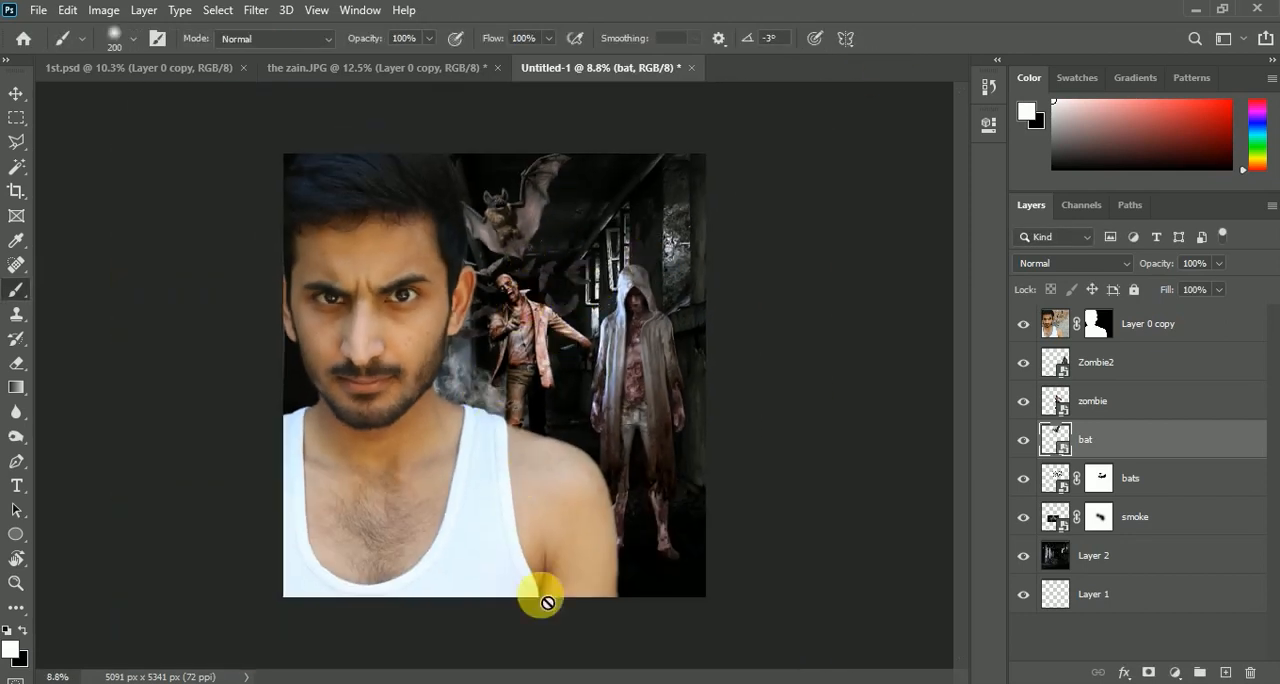
pyautogui.click(1024, 440)
pyautogui.click(1024, 440)
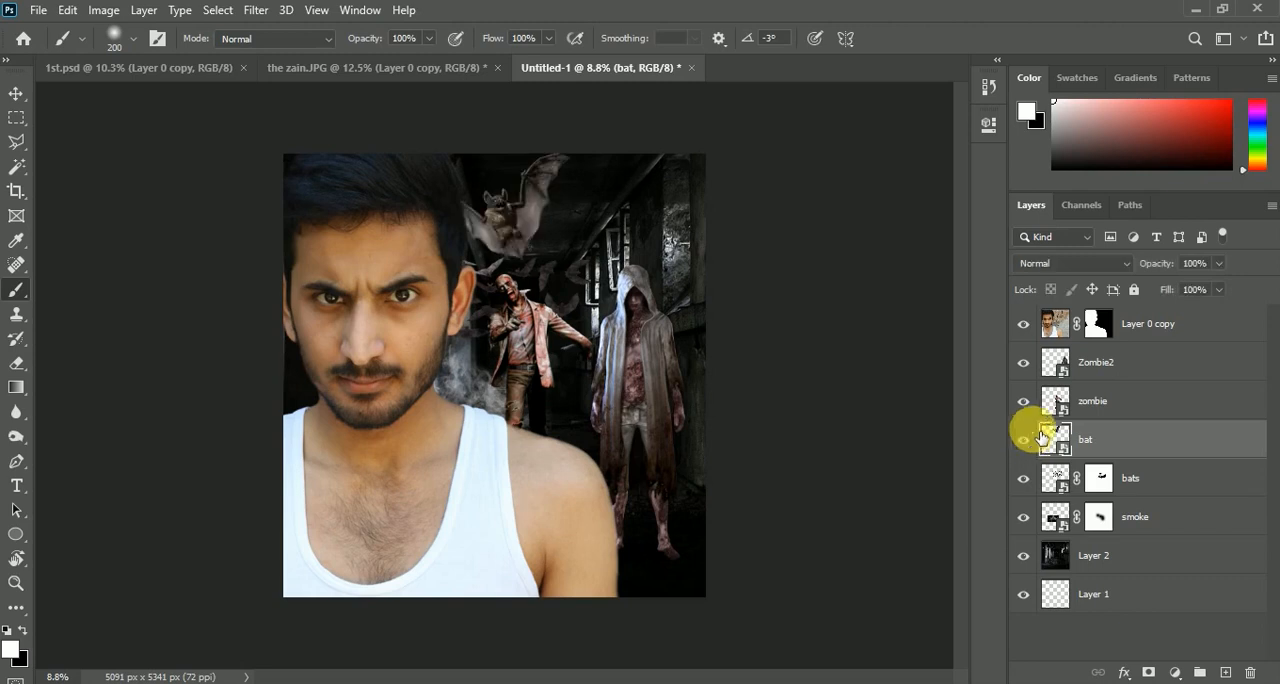
pyautogui.scroll(1, 528, 349)
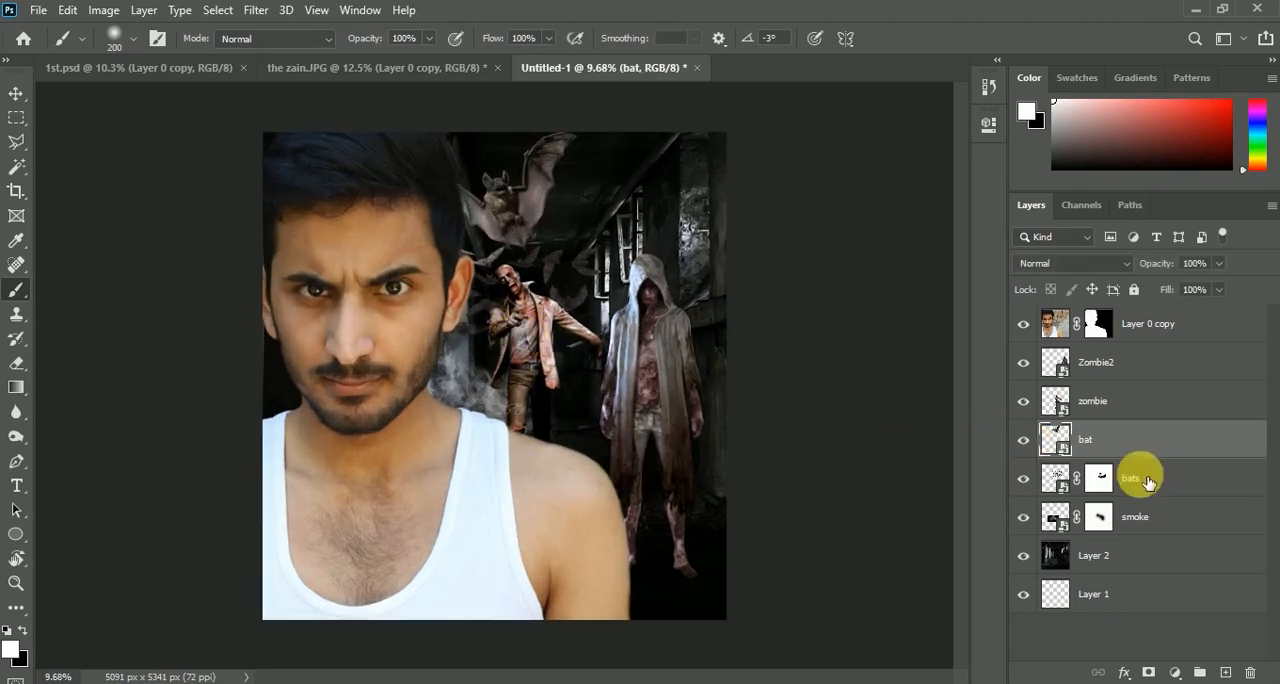
pyautogui.click(1113, 402)
pyautogui.click(1024, 362)
pyautogui.click(1024, 362)
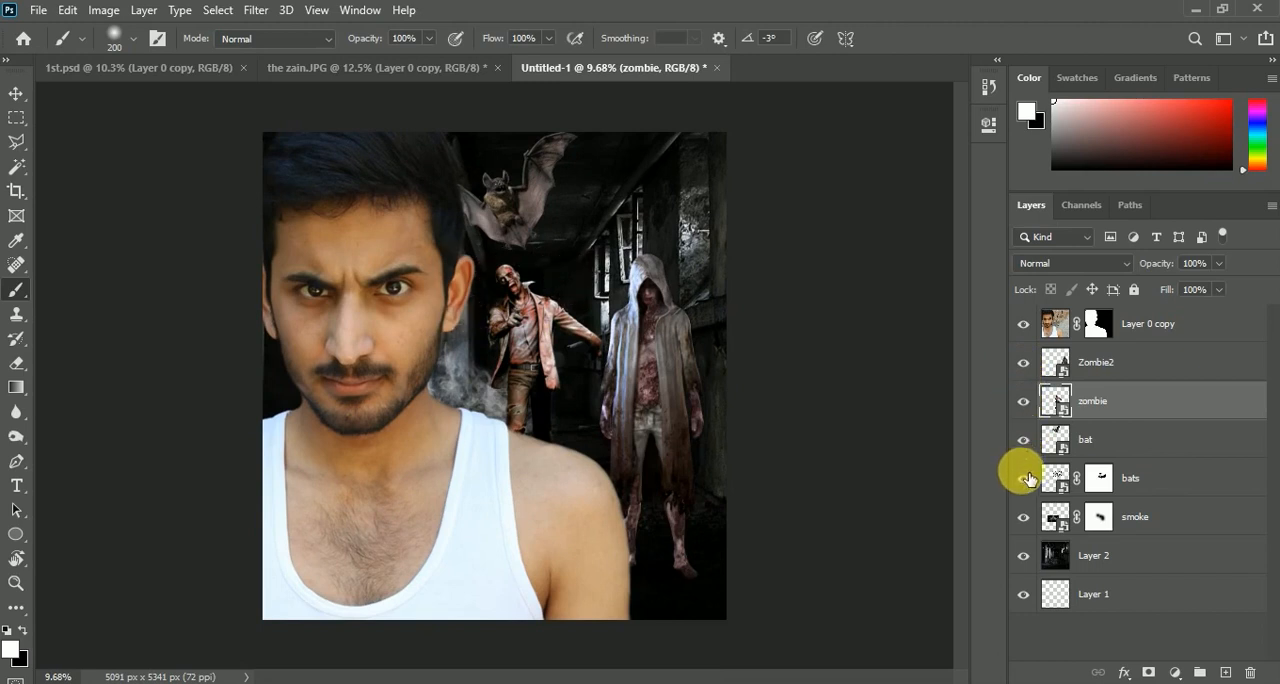
# Paint out leftover bats on the bats layer mask in the corridor area around the first zombie
pyautogui.click(1101, 480)
pyautogui.scroll(5, 521, 265)
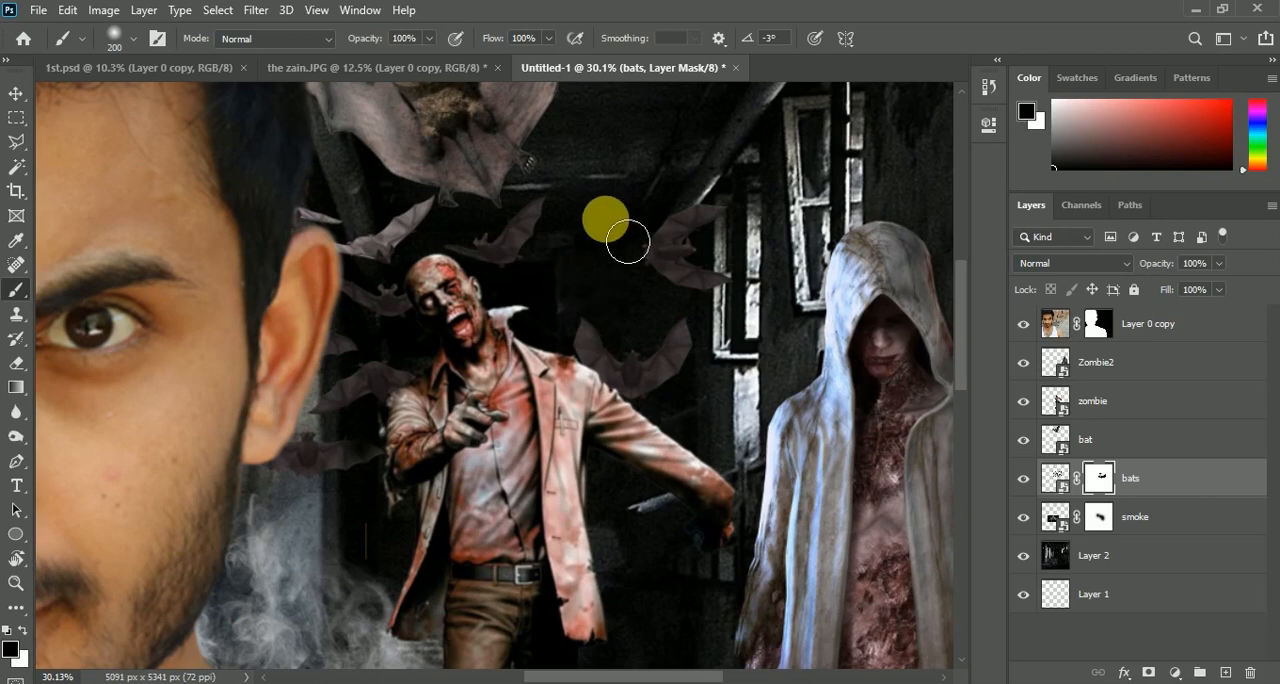
pyautogui.scroll(-6, 551, 277)
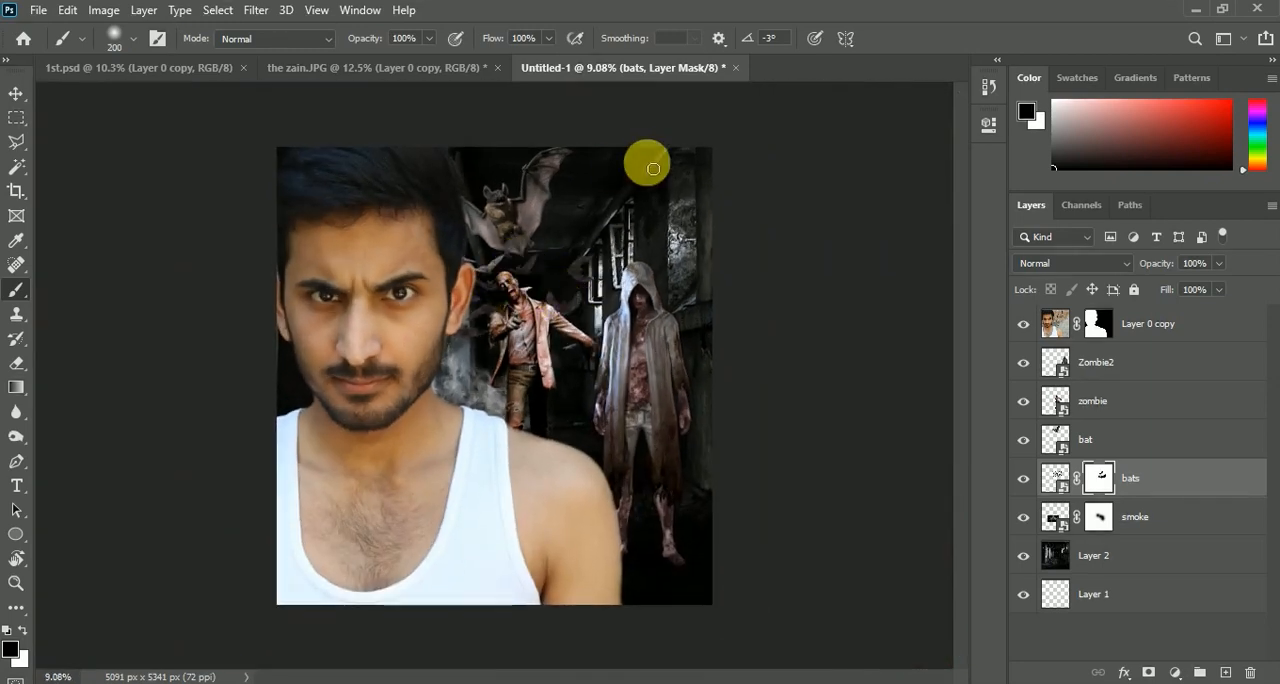
# Move the man on Layer 0 copy slightly down and to the left
pyautogui.click(1155, 327)
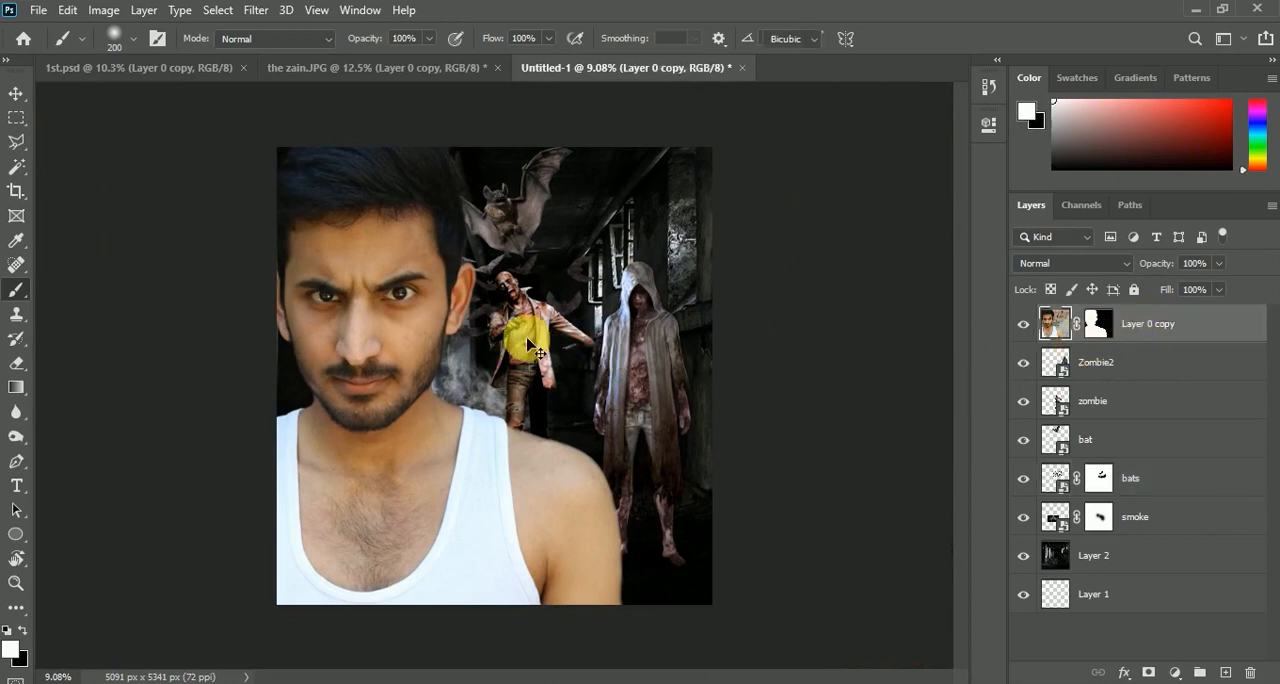
pyautogui.hotkey('ctrl', 't')
pyautogui.moveTo(490, 345); pyautogui.dragTo(488, 355)
pyautogui.click(930, 42)
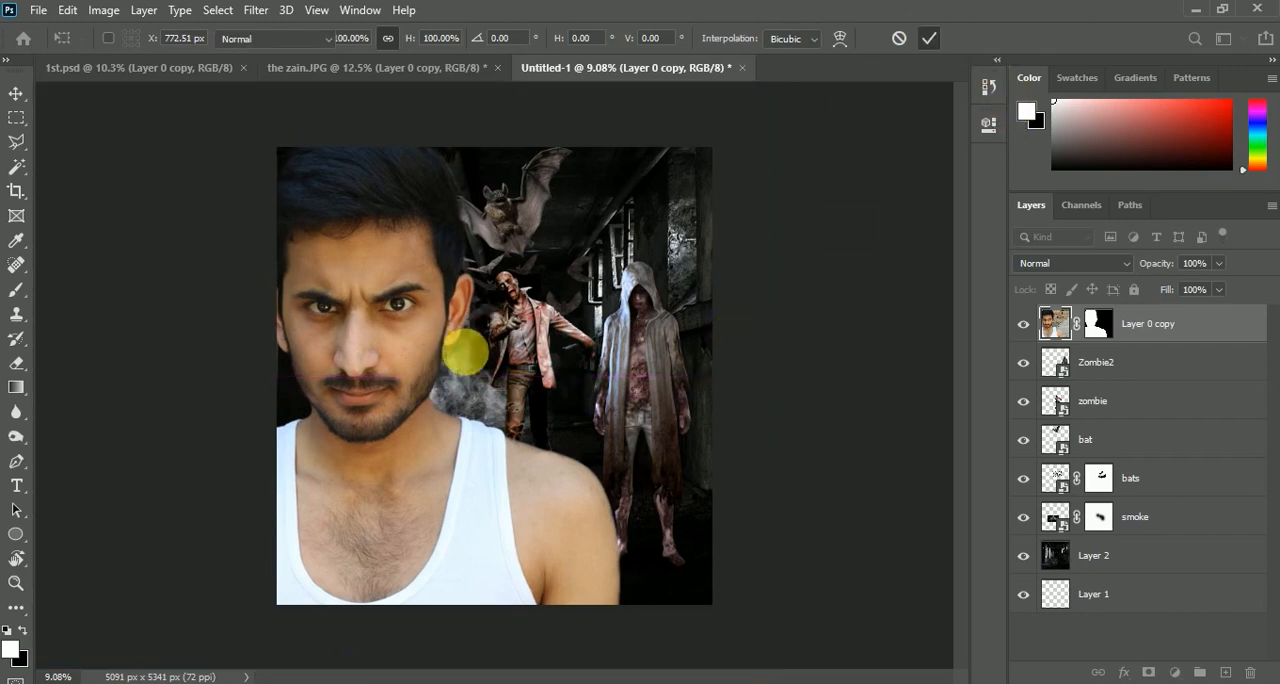
pyautogui.press('b')
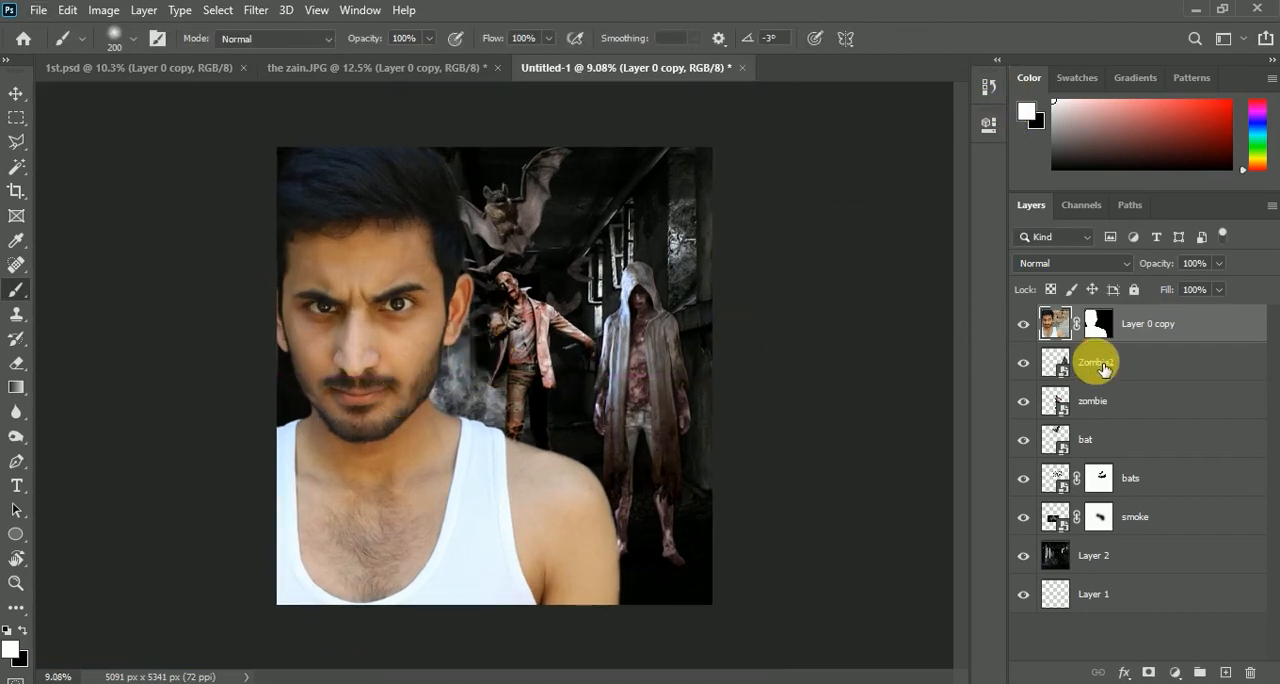
# Place the bloody hand pngflow.com (3).png above the Zombie2 layer, enlarged to about 758% and rotated about -35° behind the man's shoulder
pyautogui.click(1100, 364)
pyautogui.click(610, 683)
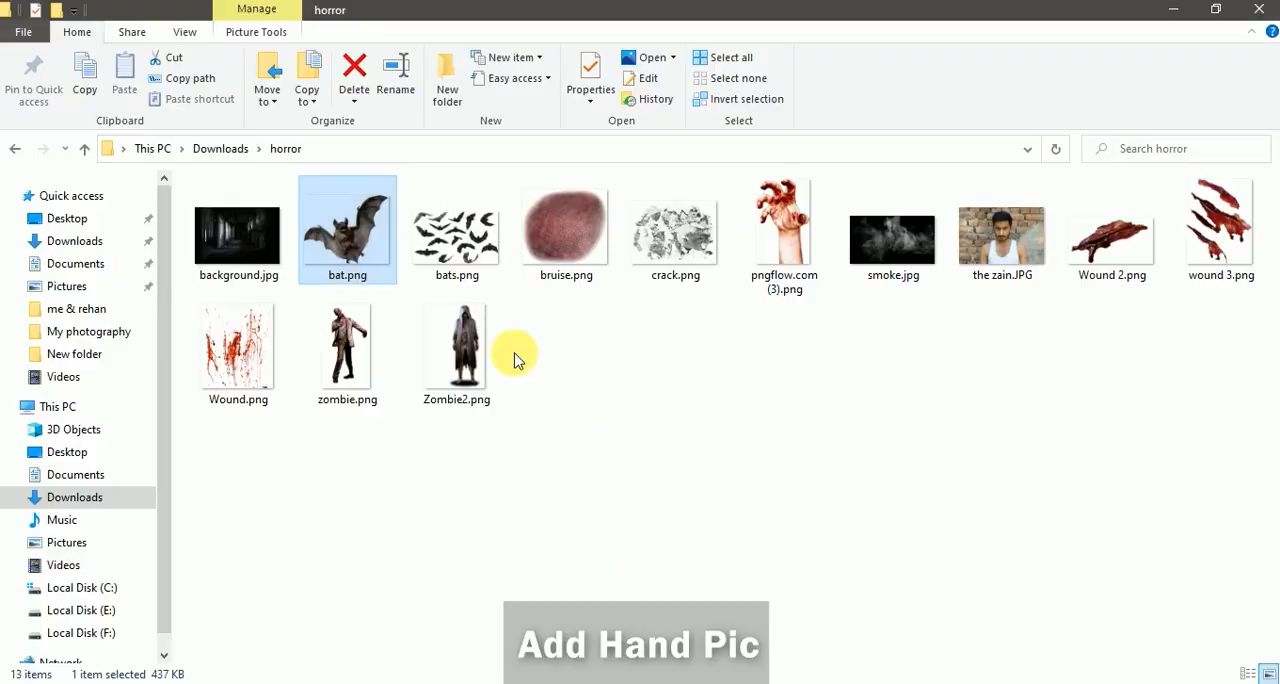
pyautogui.moveTo(794, 216); pyautogui.dragTo(680, 586)
pyautogui.moveTo(656, 366); pyautogui.dragTo(652, 380)
pyautogui.moveTo(637, 440); pyautogui.dragTo(649, 437)
pyautogui.moveTo(665, 375); pyautogui.dragTo(662, 390)
pyautogui.moveTo(649, 424)
pyautogui.mouseDown()
pyautogui.moveTo(640, 431)
pyautogui.moveTo(651, 431)
pyautogui.mouseUp()
pyautogui.moveTo(782, 650); pyautogui.dragTo(797, 623)
pyautogui.moveTo(643, 398); pyautogui.dragTo(643, 387)
pyautogui.moveTo(622, 491); pyautogui.dragTo(611, 523)
pyautogui.moveTo(797, 622); pyautogui.dragTo(803, 610)
pyautogui.moveTo(657, 543); pyautogui.dragTo(662, 550)
pyautogui.click(898, 38)
pyautogui.press('b')
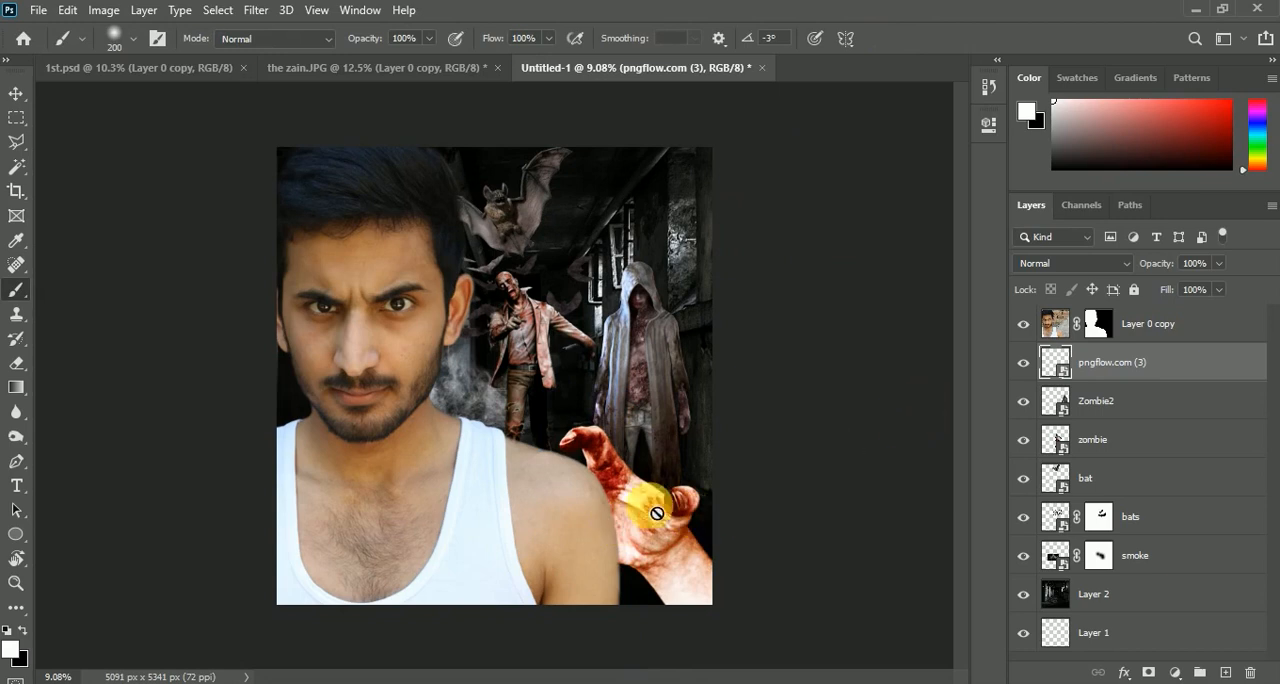
# Move the bloody hand slightly up and fine-tune its transform so it reaches over the man's shoulder
pyautogui.hotkey('ctrl', 't')
pyautogui.moveTo(684, 504); pyautogui.dragTo(679, 493)
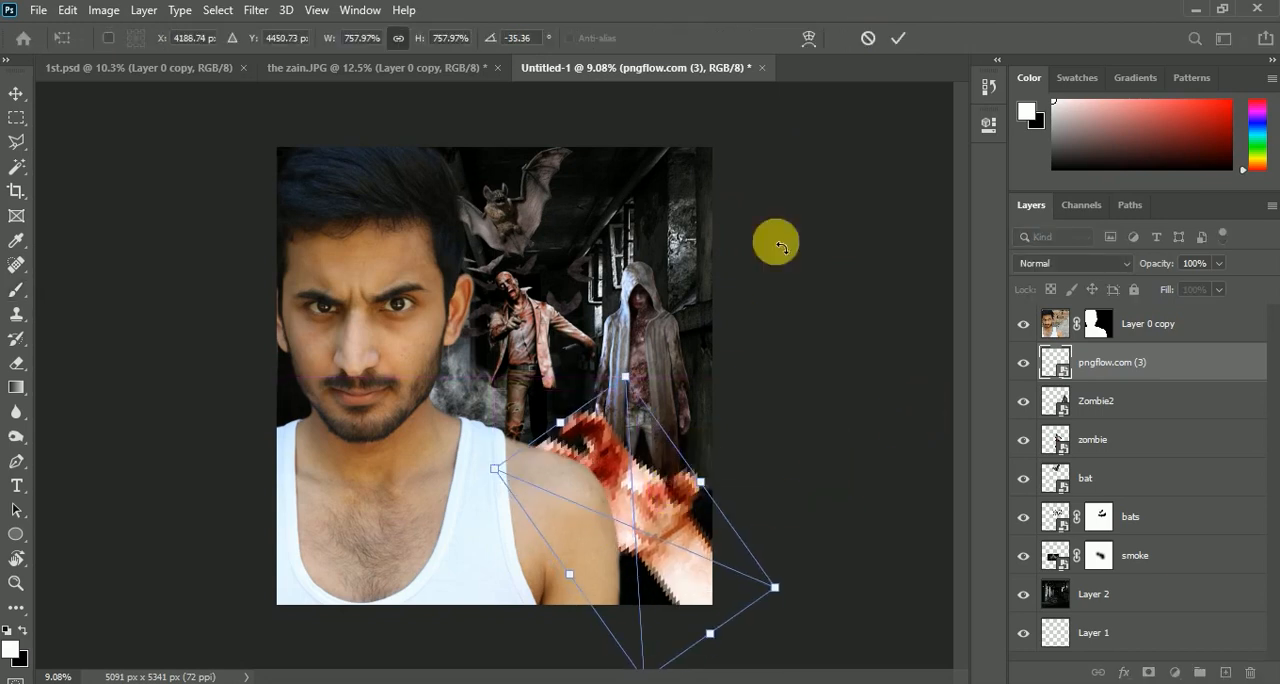
pyautogui.click(898, 38)
pyautogui.scroll(-1, 605, 280)
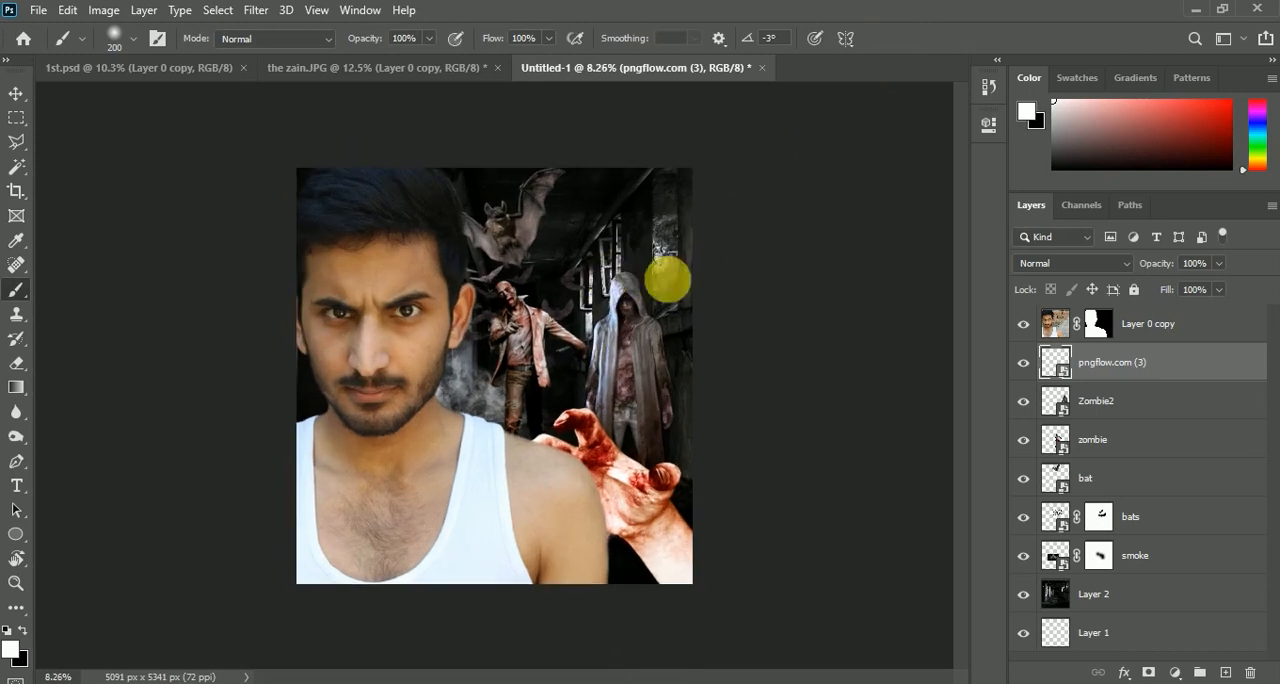
pyautogui.hotkey('ctrl', 't')
pyautogui.moveTo(706, 457); pyautogui.dragTo(780, 563)
pyautogui.click(898, 38)
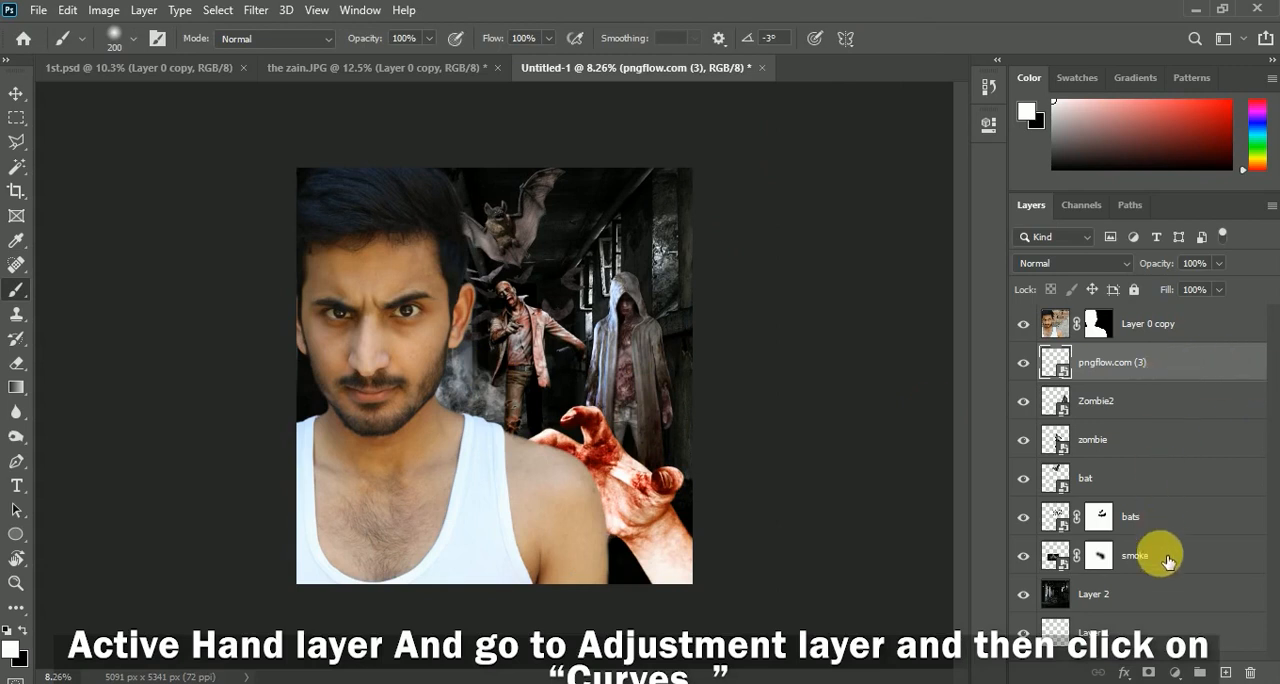
# Add a Curves adjustment above the hand layer, darken the tones sampled at the wrist and clip it to the hand
pyautogui.click(1176, 672)
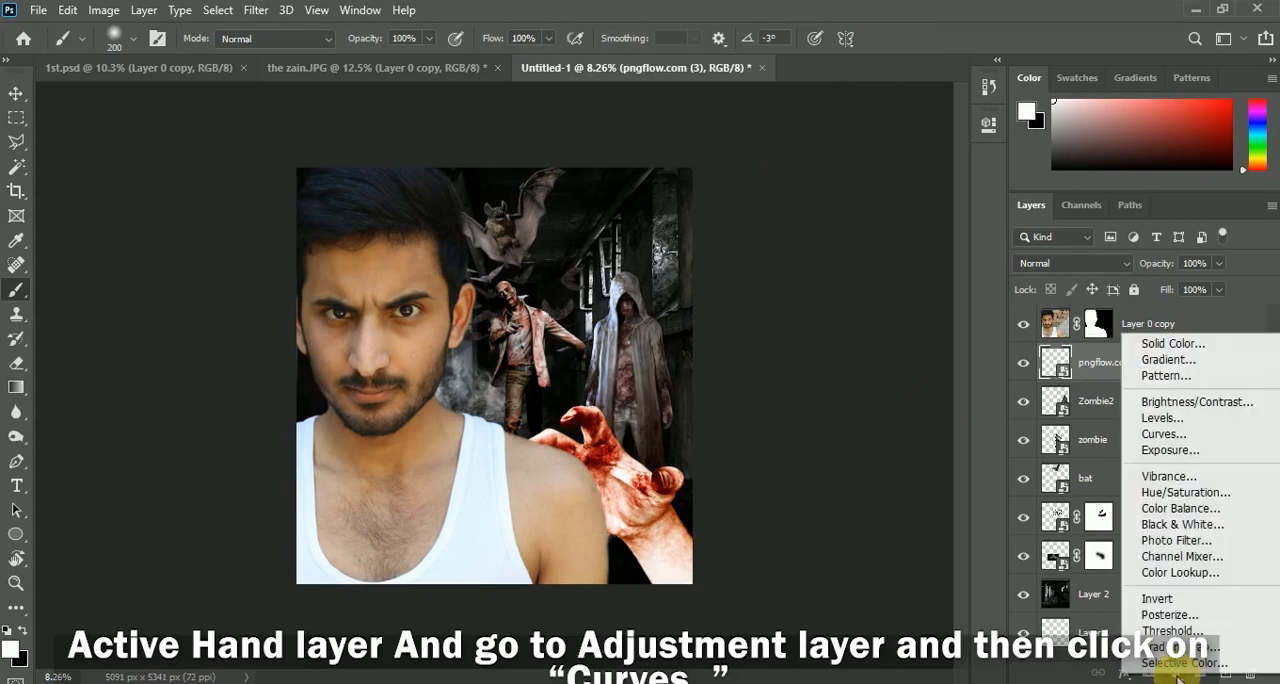
pyautogui.click(1180, 436)
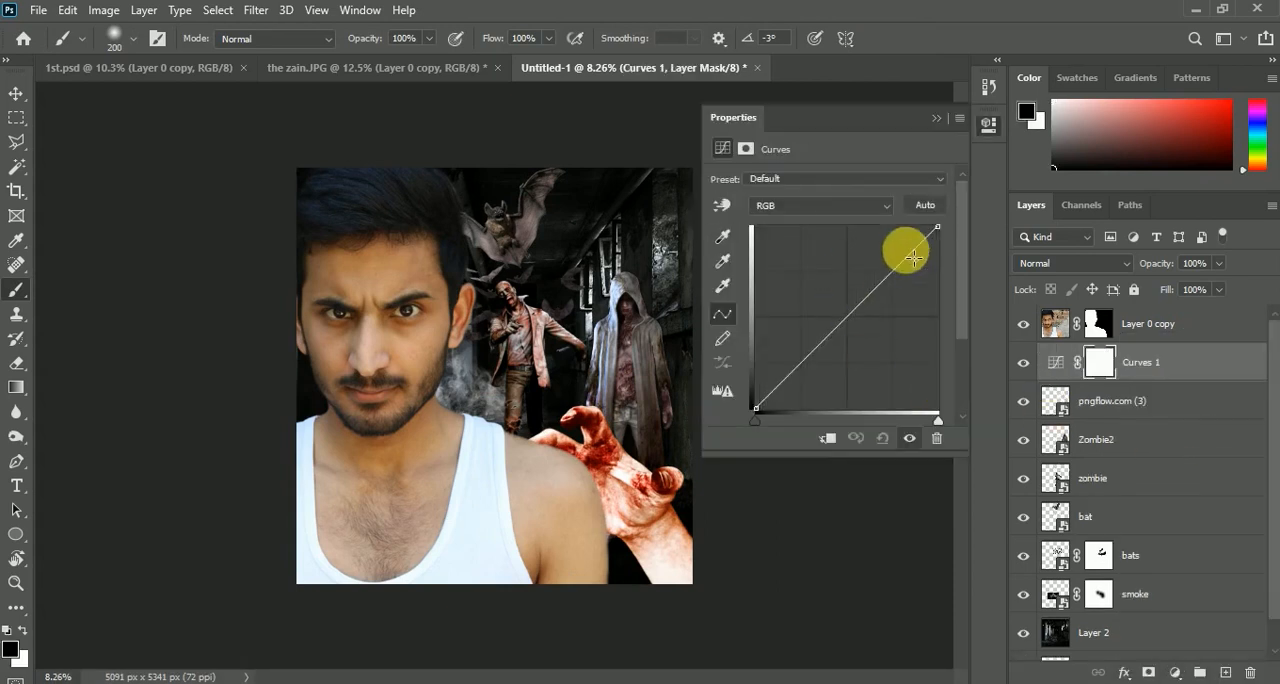
pyautogui.click(724, 206)
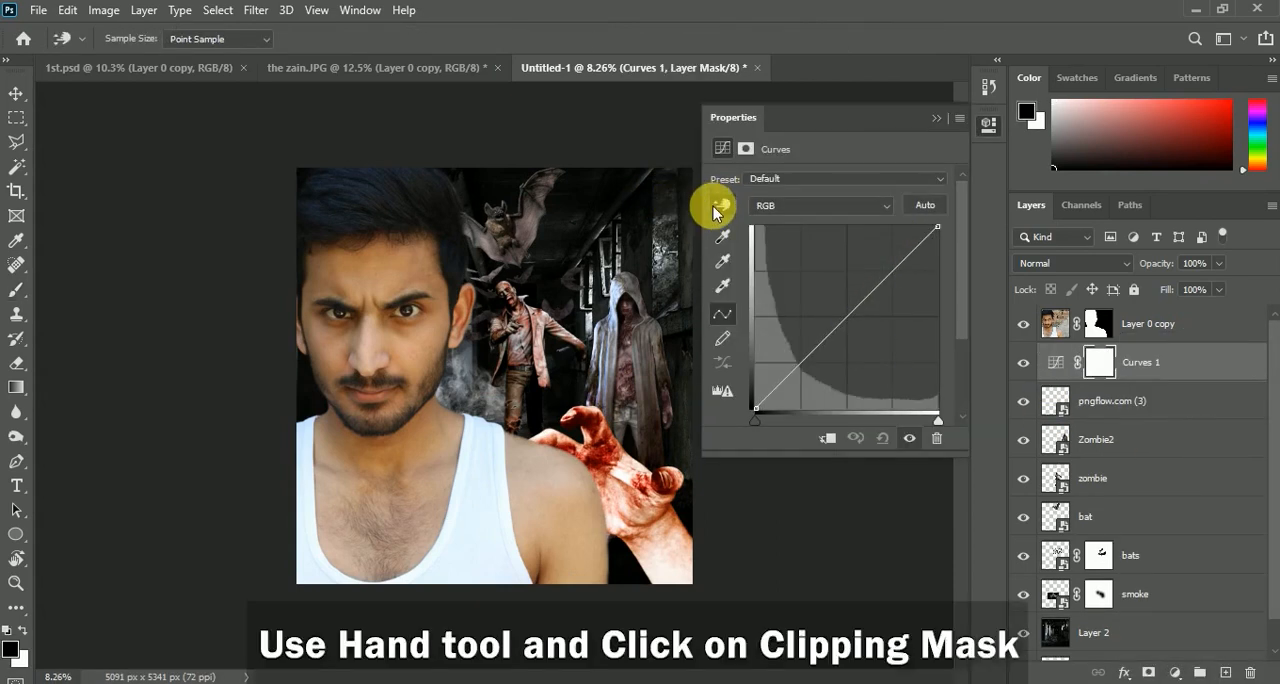
pyautogui.scroll(5, 588, 468)
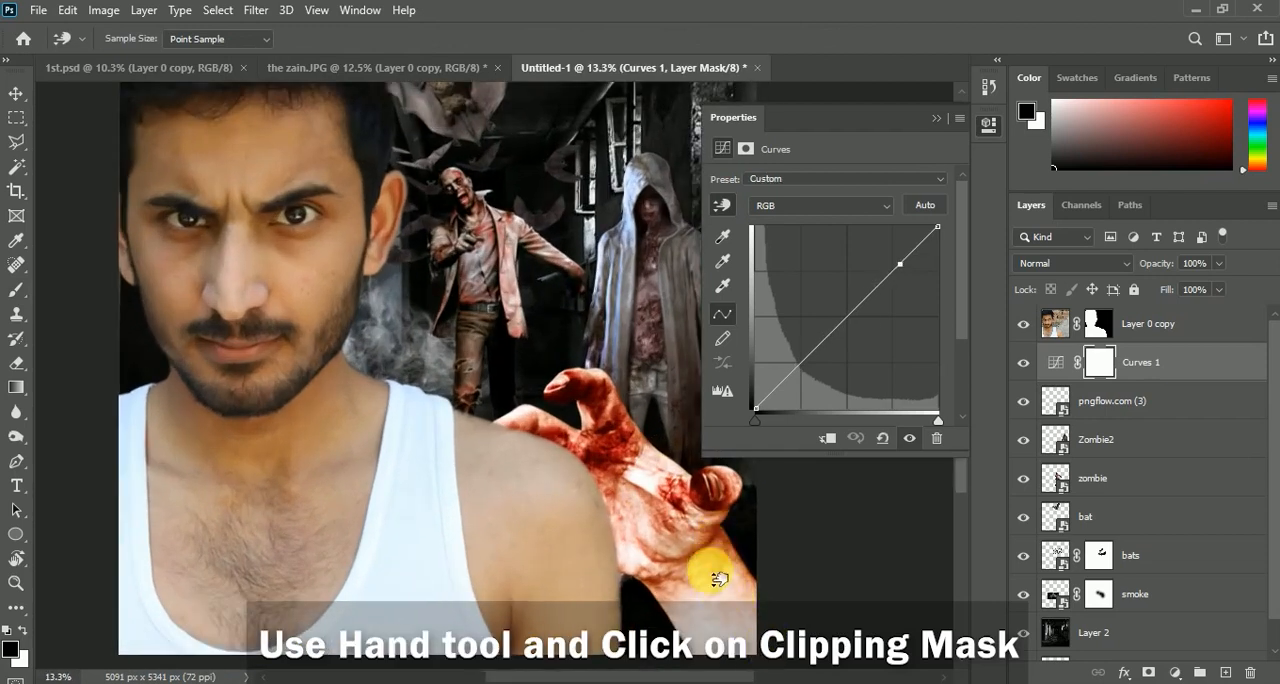
pyautogui.moveTo(718, 578); pyautogui.dragTo(728, 593)
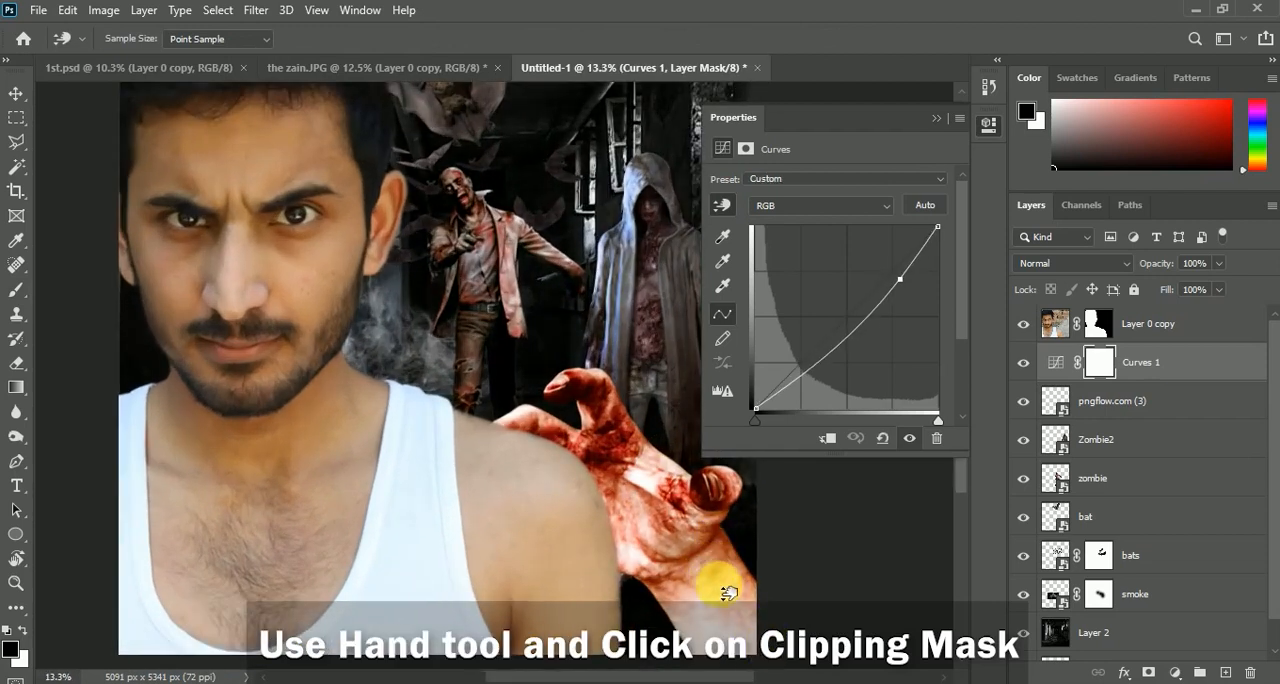
pyautogui.click(830, 442)
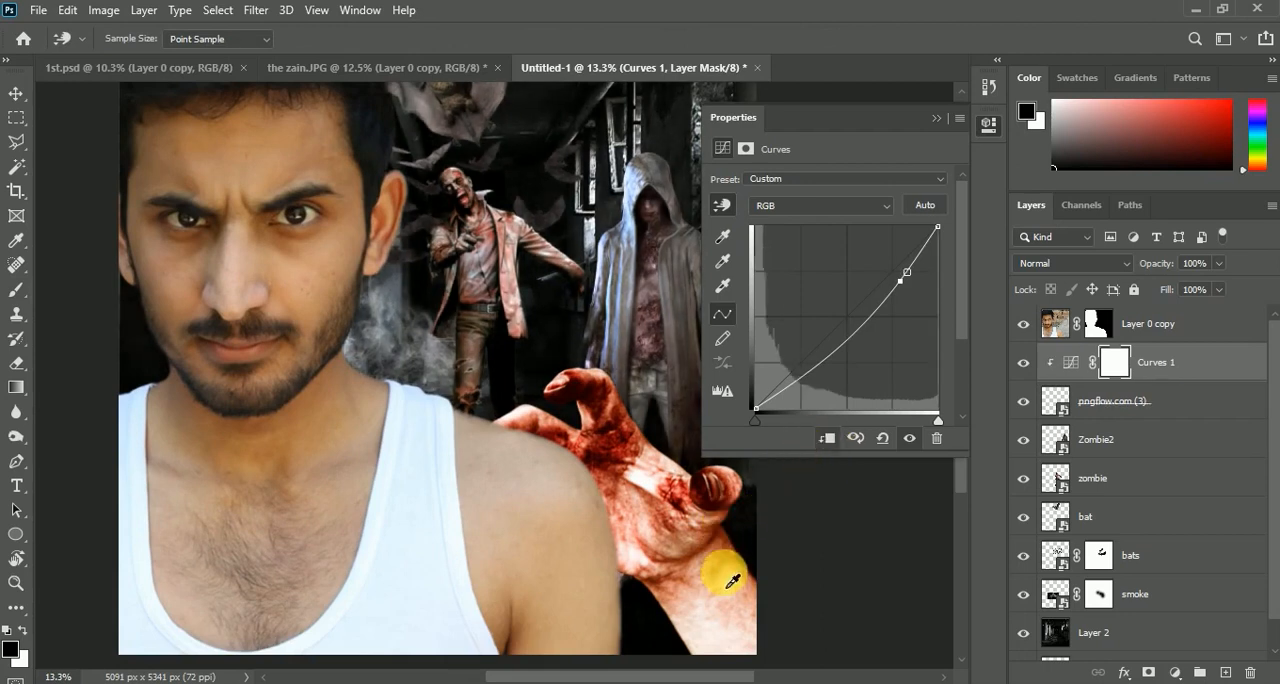
# Lower the Curves shadows by sampling a dark red area of the hand, and compare the hand with and without the adjustment
pyautogui.moveTo(606, 463); pyautogui.dragTo(608, 479)
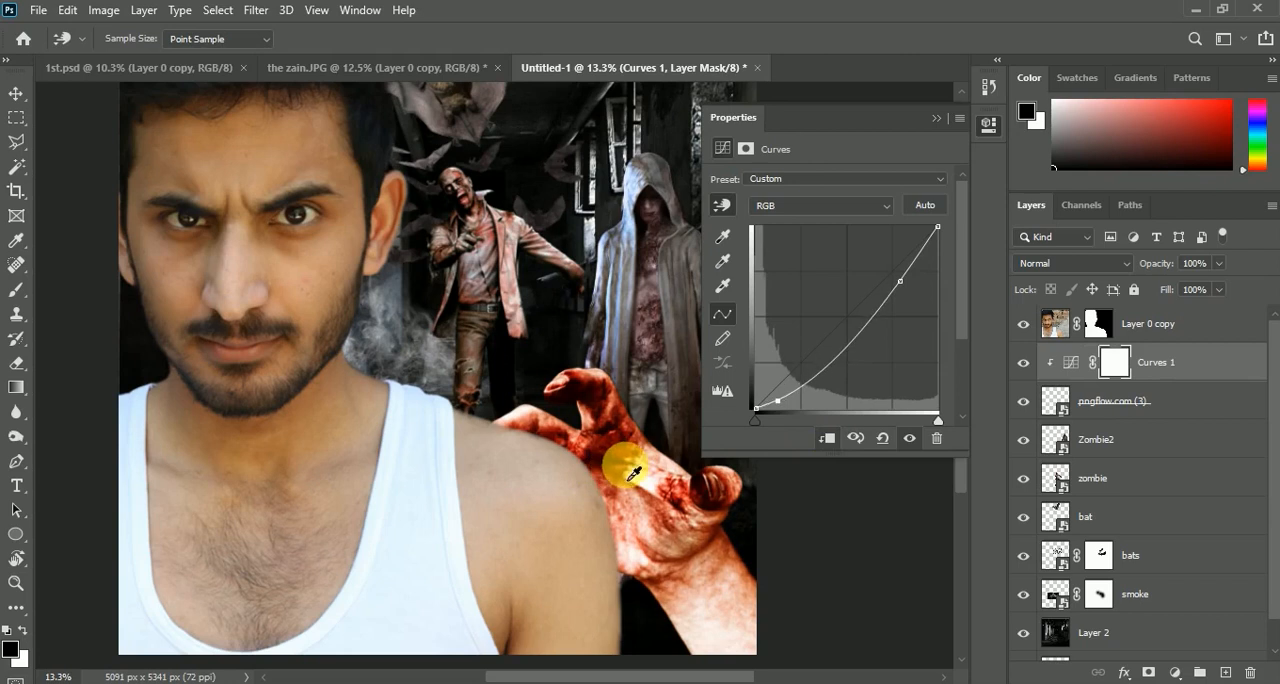
pyautogui.scroll(-3, 651, 490)
pyautogui.scroll(1, 651, 490)
pyautogui.click(937, 119)
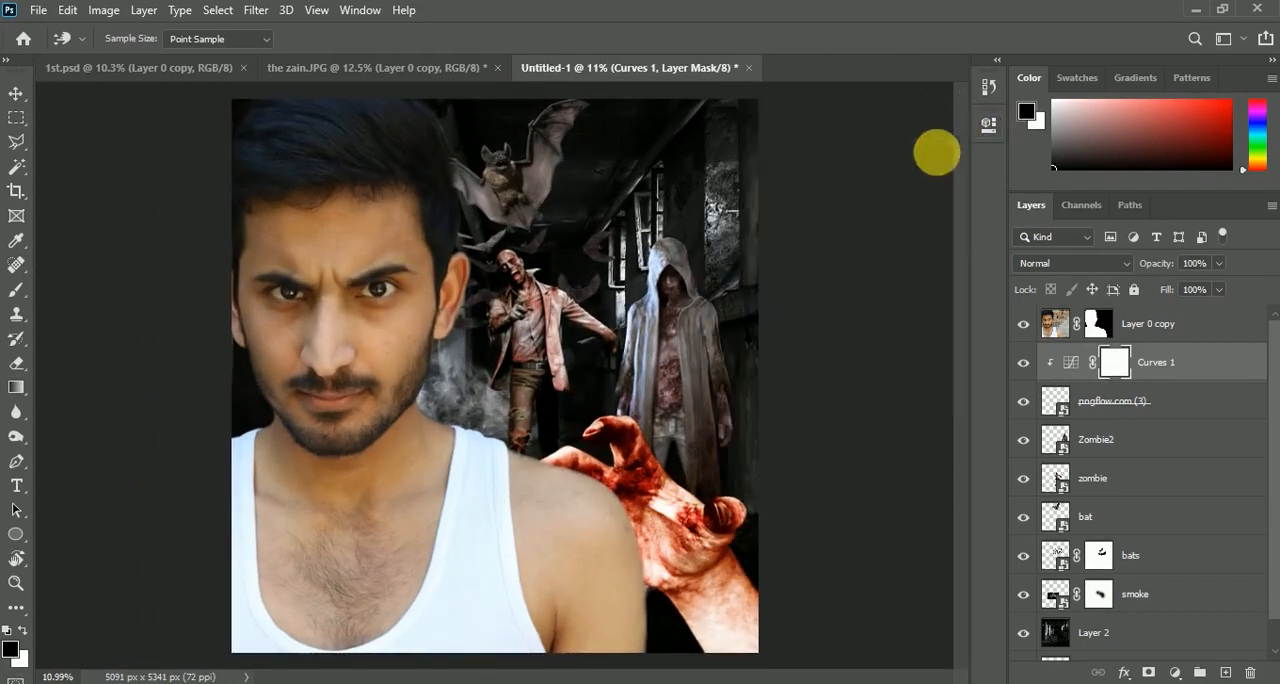
pyautogui.click(1023, 362)
pyautogui.click(1023, 362)
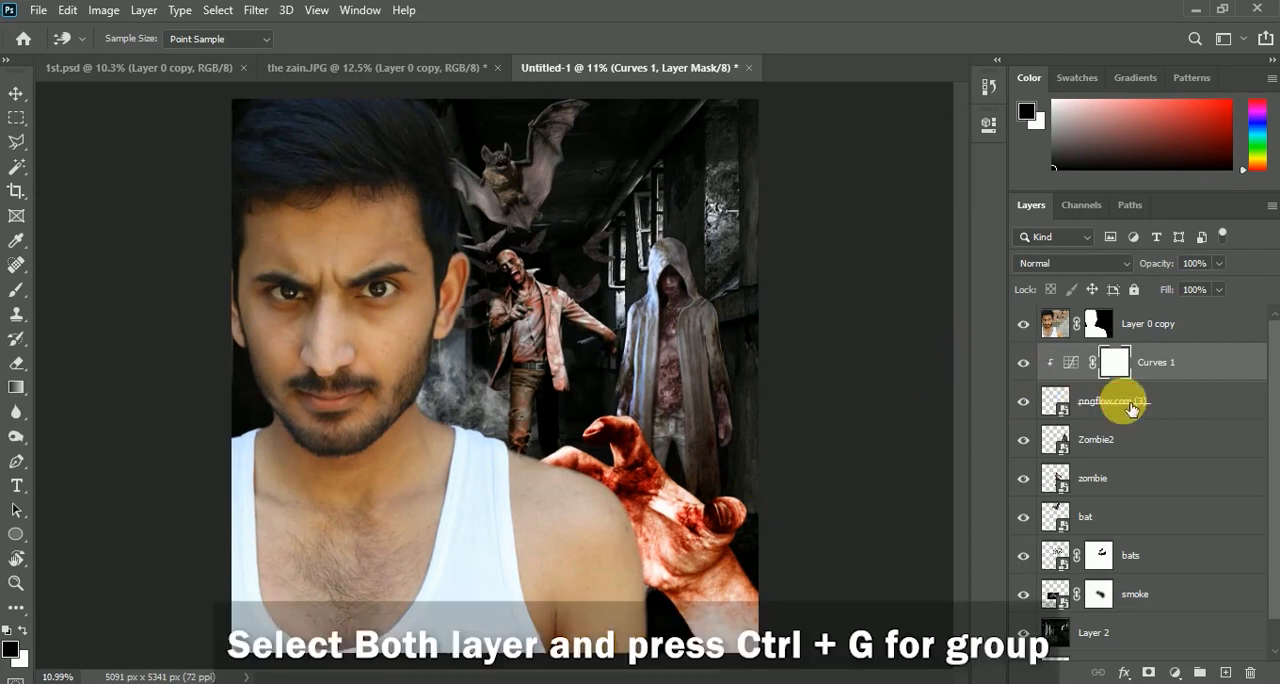
# Group the Curves 1 and pngflow.com (3) layers, name the group Hand and check it by toggling its visibility
pyautogui.keyDown('ctrl'); pyautogui.click(1131, 405); pyautogui.keyUp('ctrl')
pyautogui.hotkey('ctrl', 'g')
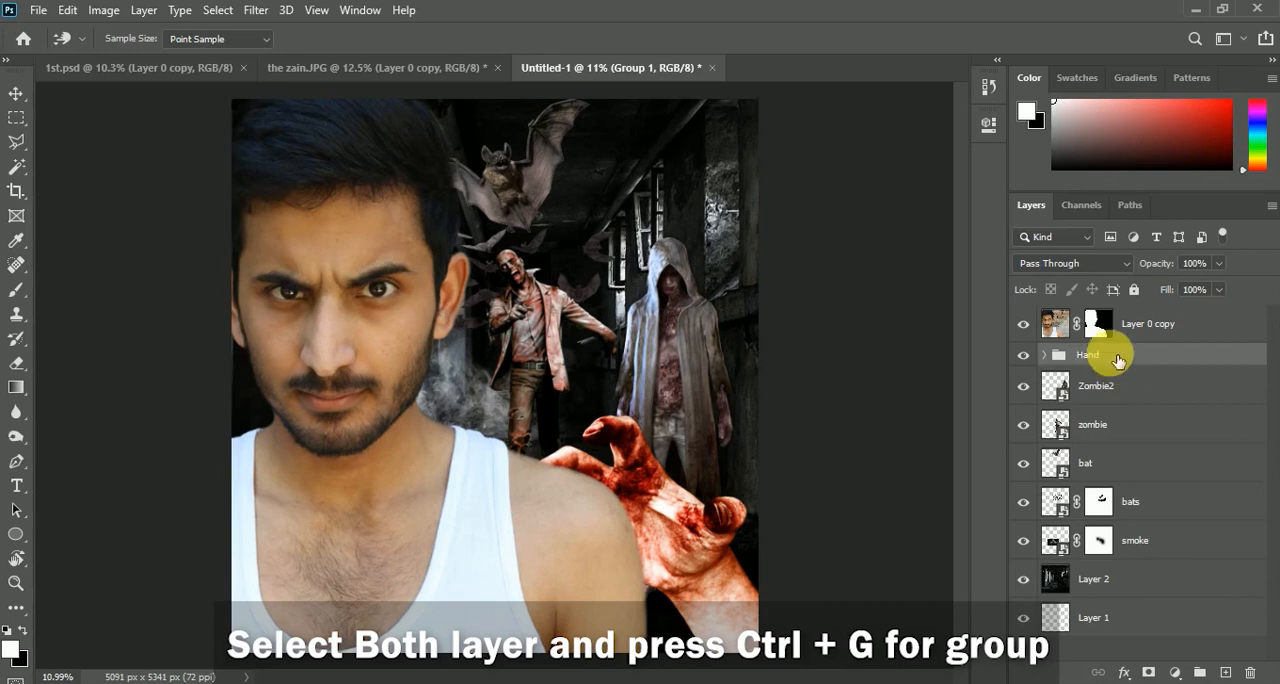
pyautogui.click(1023, 355)
pyautogui.click(1023, 355)
pyautogui.click(1023, 386)
pyautogui.click(1023, 386)
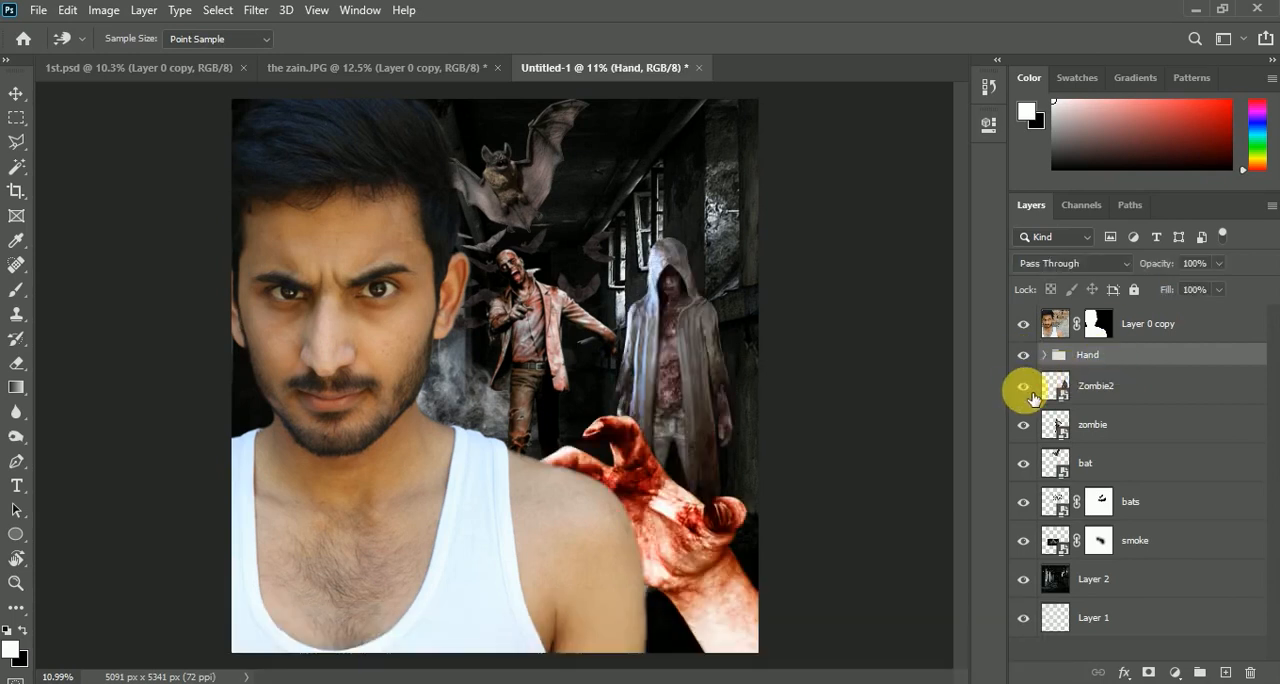
# Group the Zombie2 and zombie layers, name the group Zombie and check it by toggling its visibility
pyautogui.click(1131, 384)
pyautogui.keyDown('ctrl'); pyautogui.click(1120, 433); pyautogui.keyUp('ctrl')
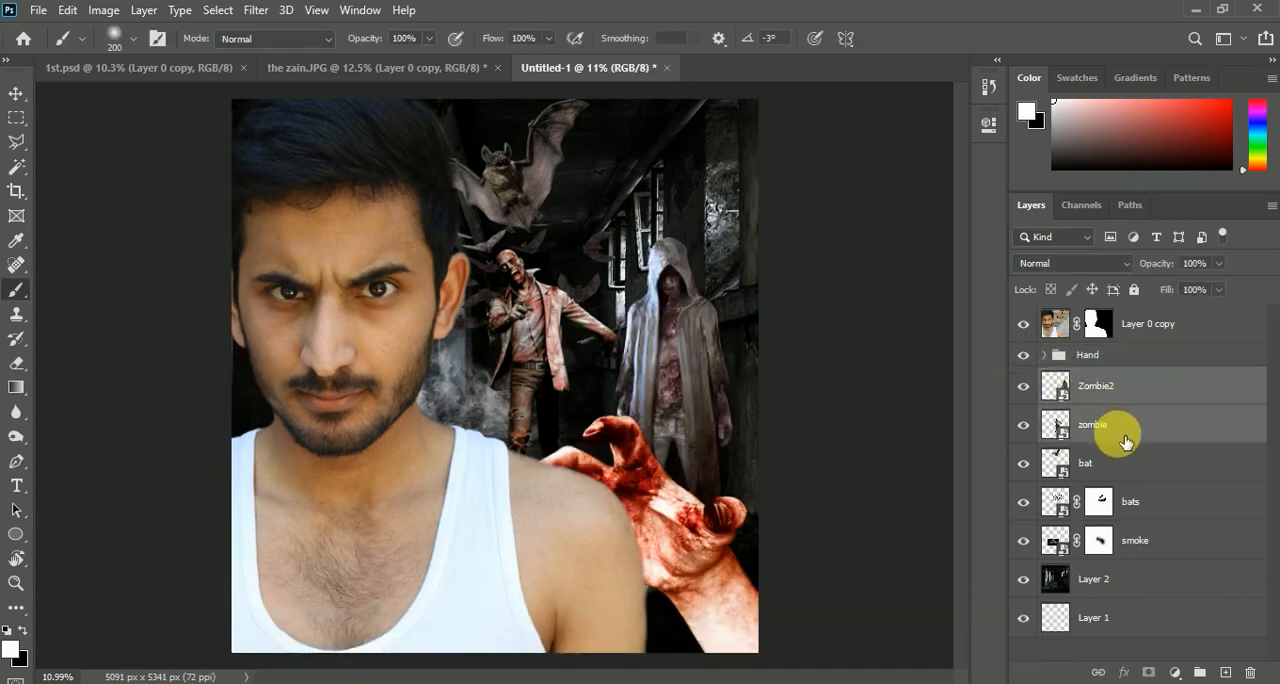
pyautogui.hotkey('ctrl', 'g')
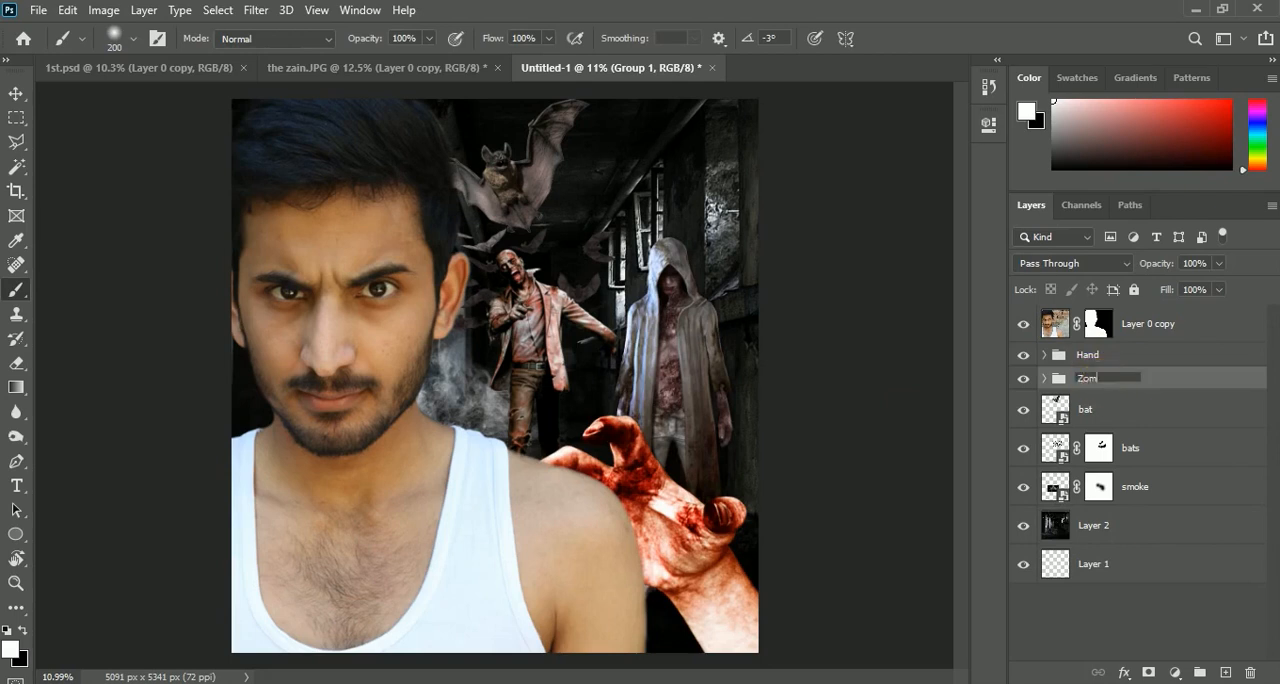
pyautogui.click(1023, 379)
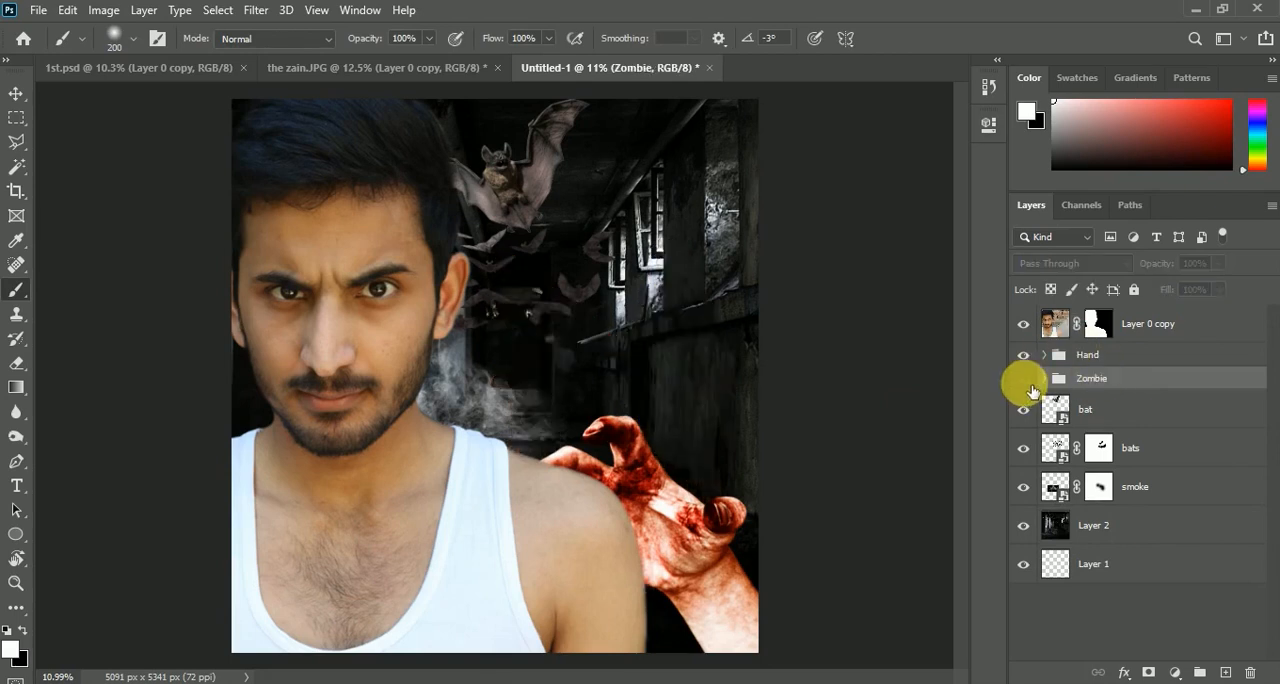
pyautogui.click(1023, 379)
# Group the bat and bats layers and name the group bats
pyautogui.click(1030, 449)
pyautogui.click(1023, 409)
pyautogui.click(1023, 409)
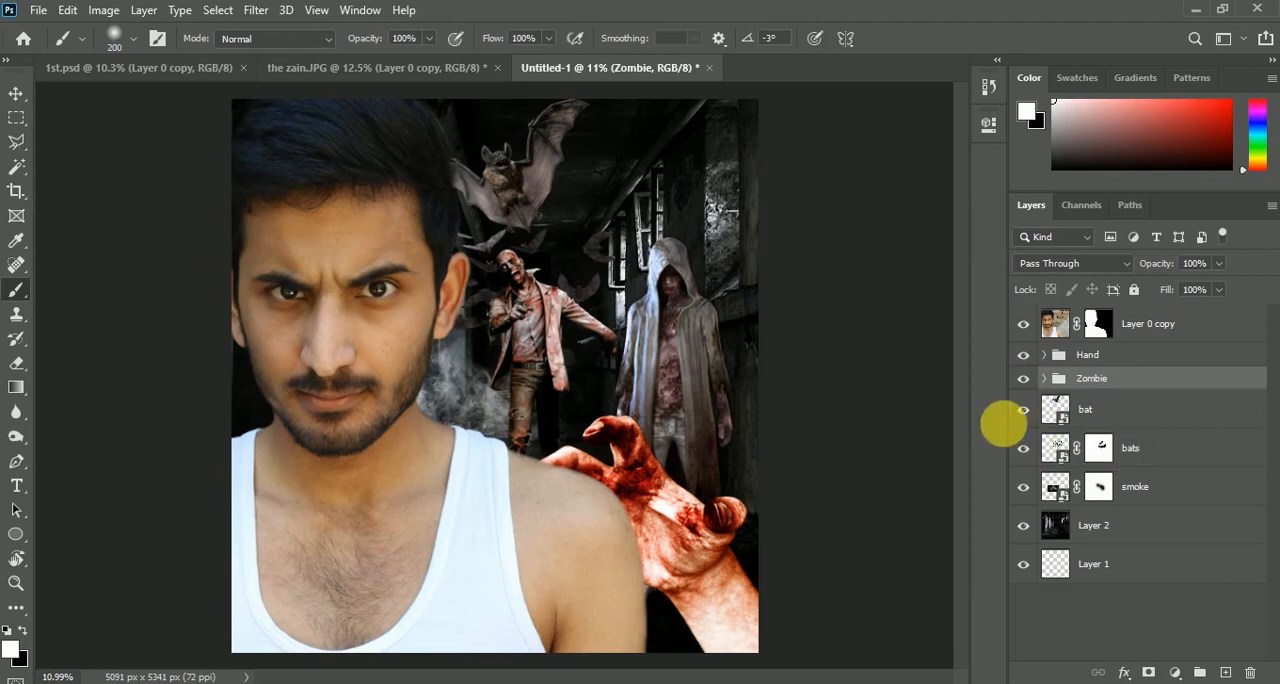
pyautogui.click(1143, 451)
pyautogui.keyDown('shift'); pyautogui.click(1142, 424); pyautogui.keyUp('shift')
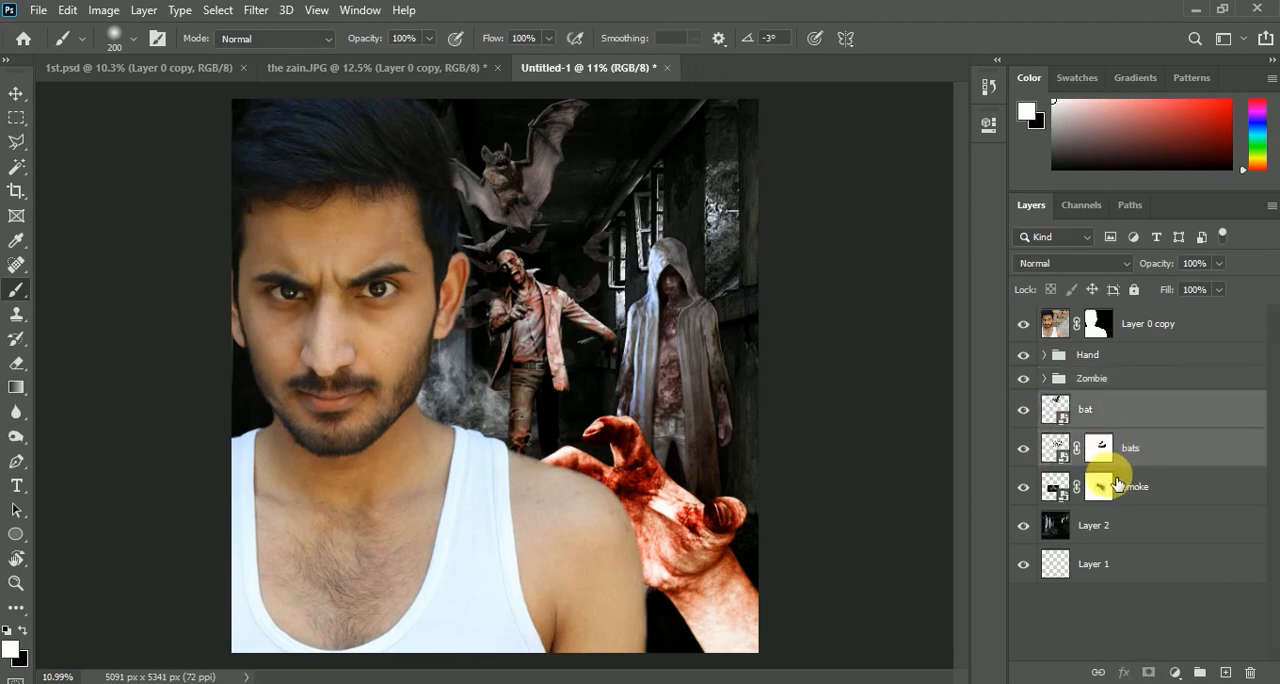
pyautogui.hotkey('ctrl', 'g')
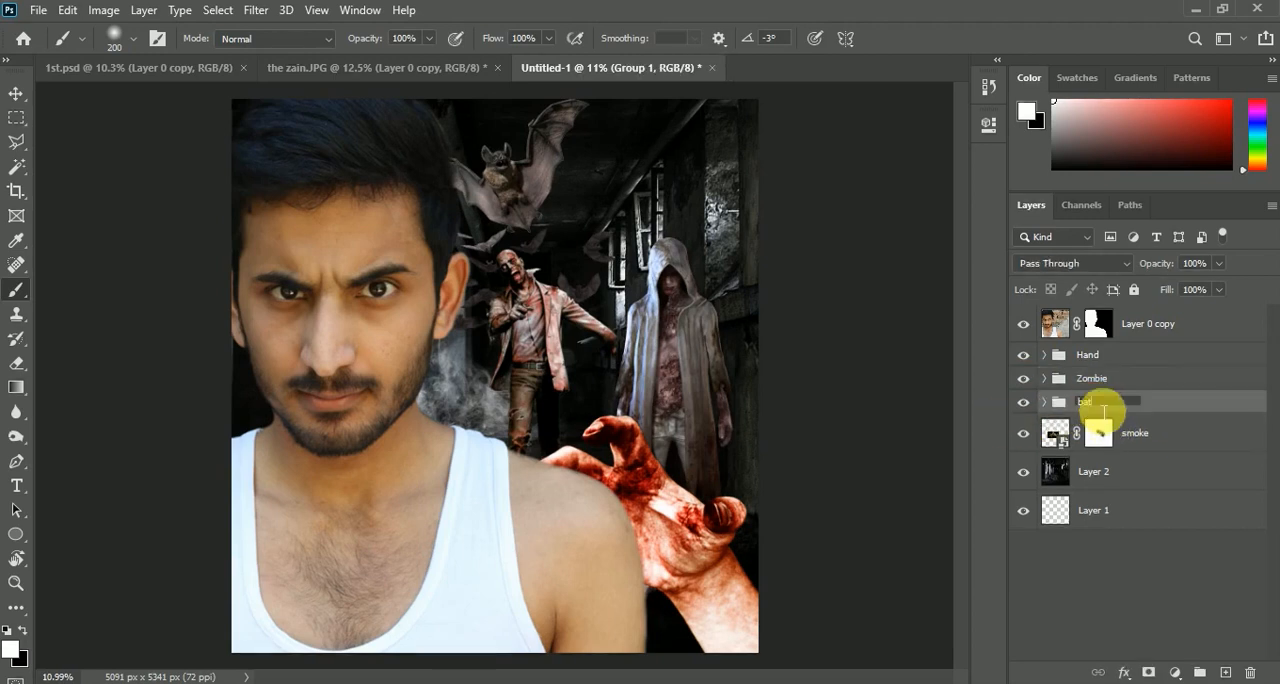
pyautogui.click(1023, 433)
pyautogui.click(1023, 433)
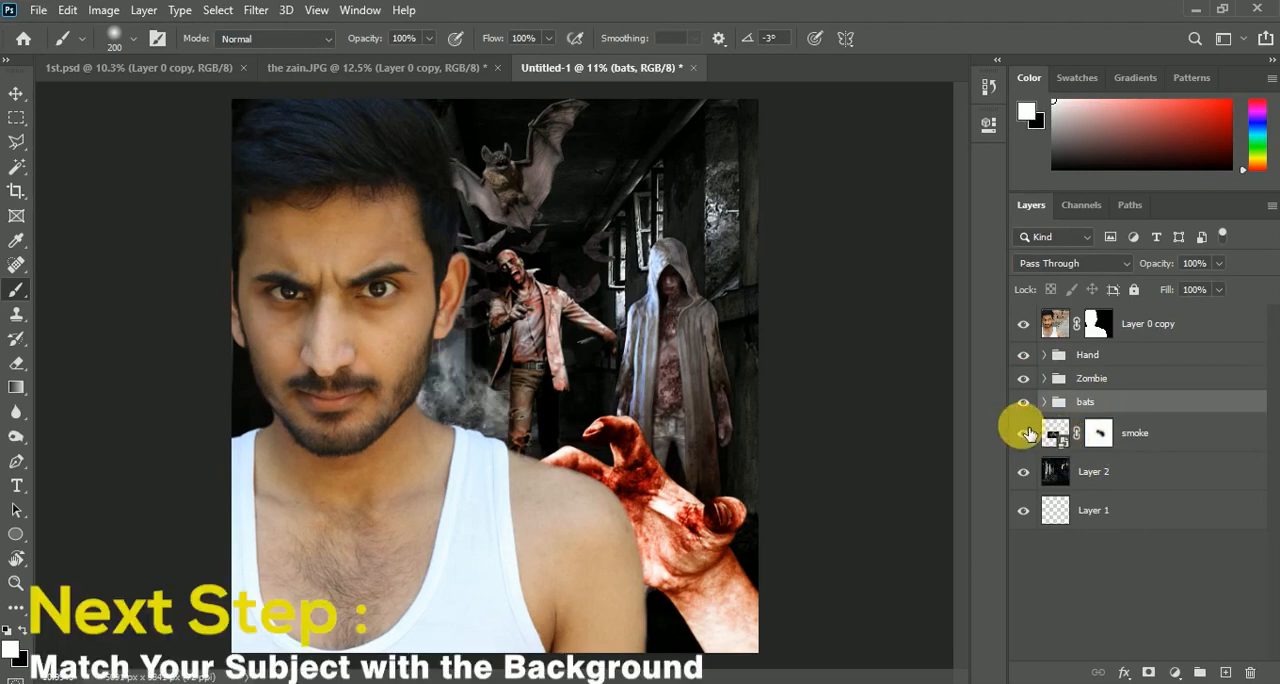
# Add a Curves adjustment above Layer 0 copy and save a target shadow color sampled from the dark background as the default
pyautogui.click(1155, 324)
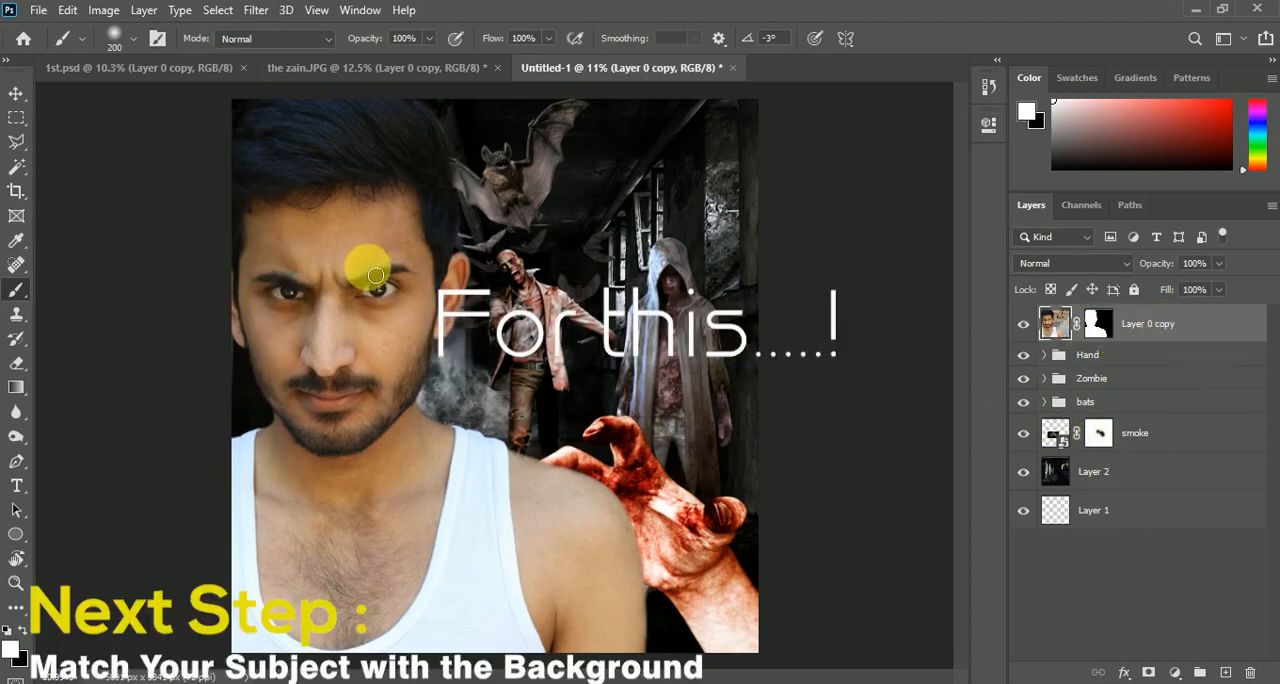
pyautogui.click(1175, 672)
pyautogui.click(1163, 437)
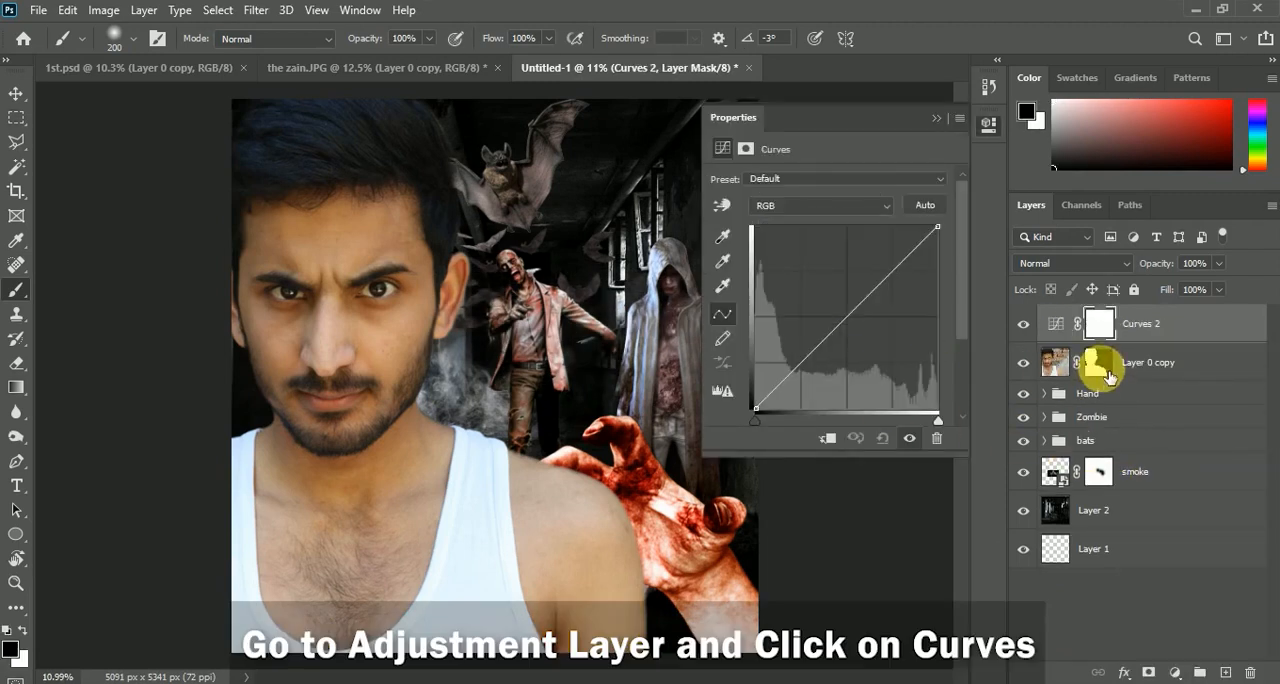
pyautogui.click(1052, 333)
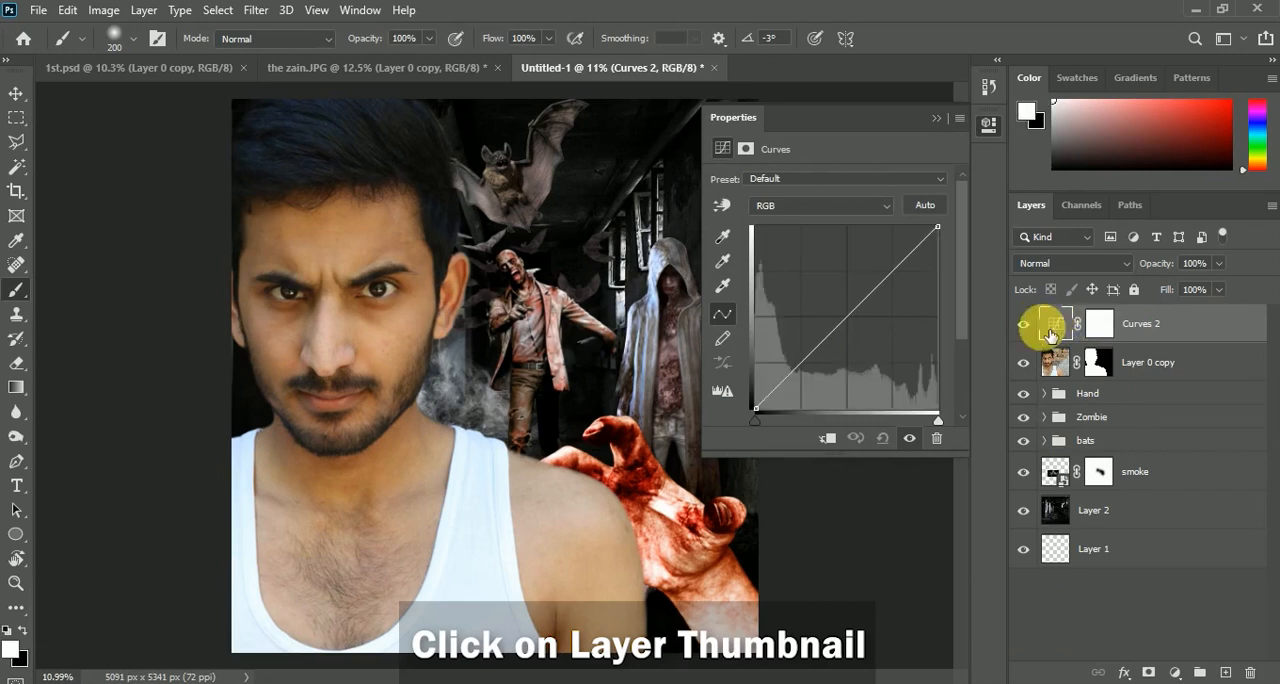
pyautogui.doubleClick(721, 239)
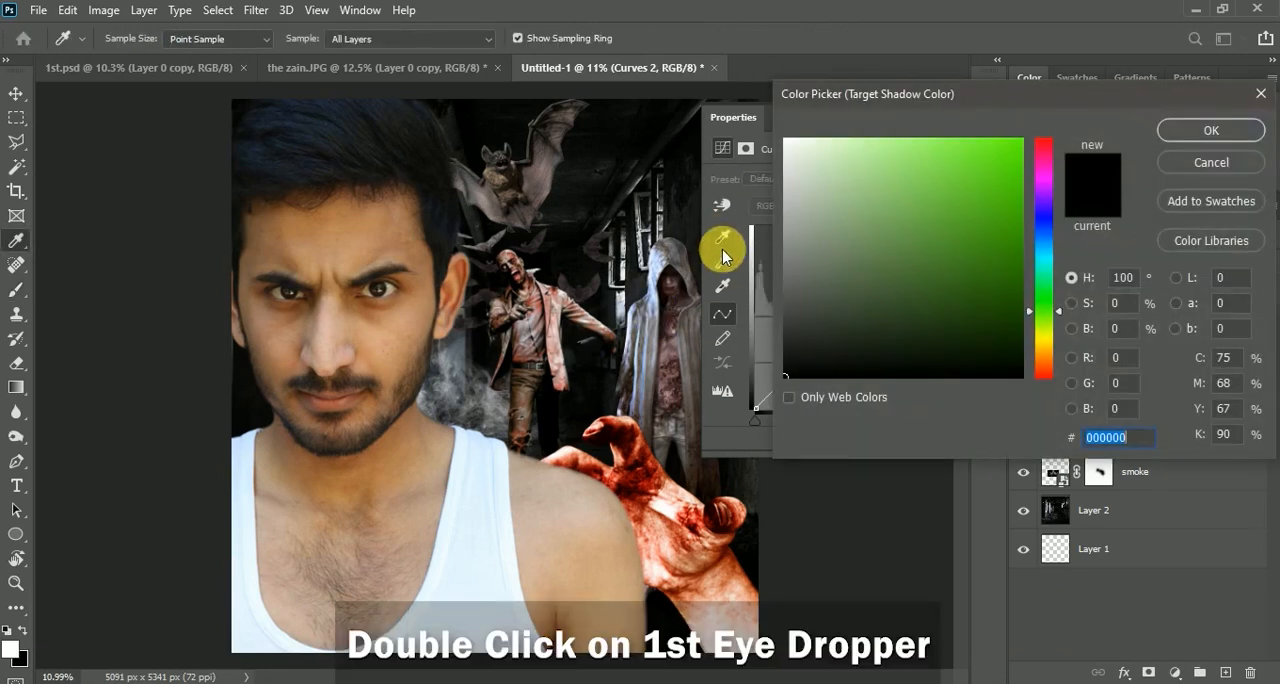
pyautogui.click(601, 420)
pyautogui.click(1238, 127)
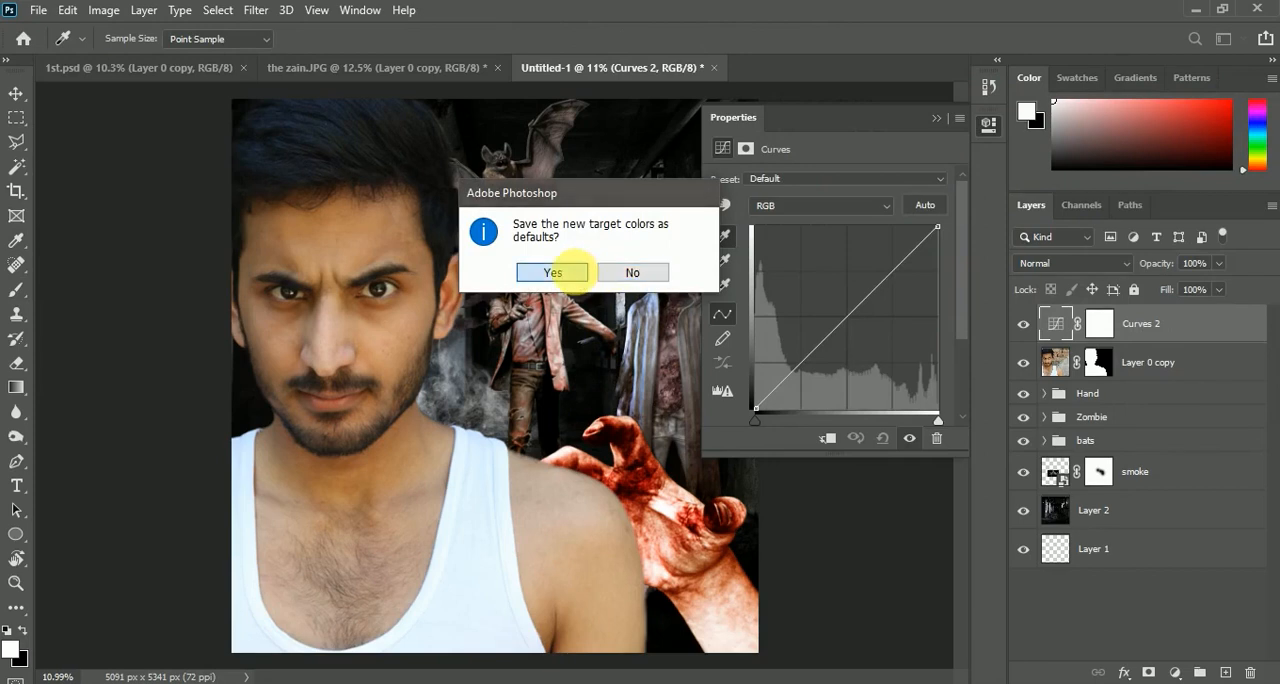
pyautogui.click(553, 272)
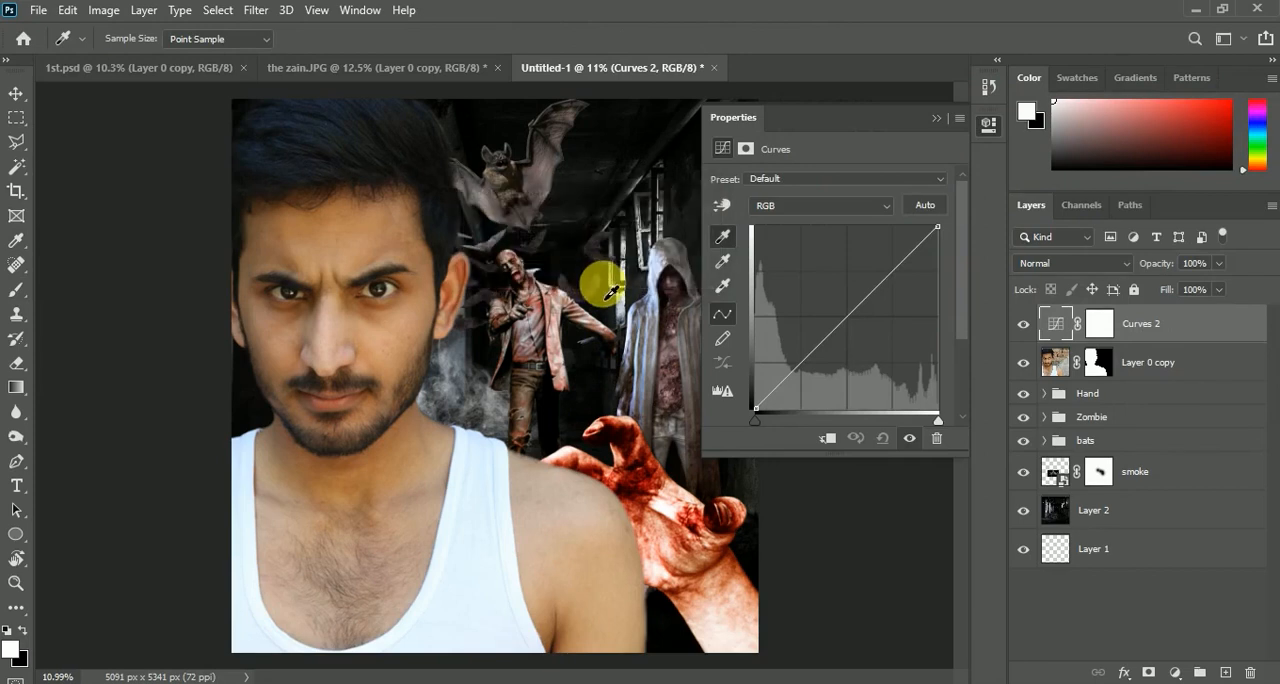
# Set the target midtone color to grey 565554 sampled from the hooded zombie area and save it as the default
pyautogui.doubleClick(723, 265)
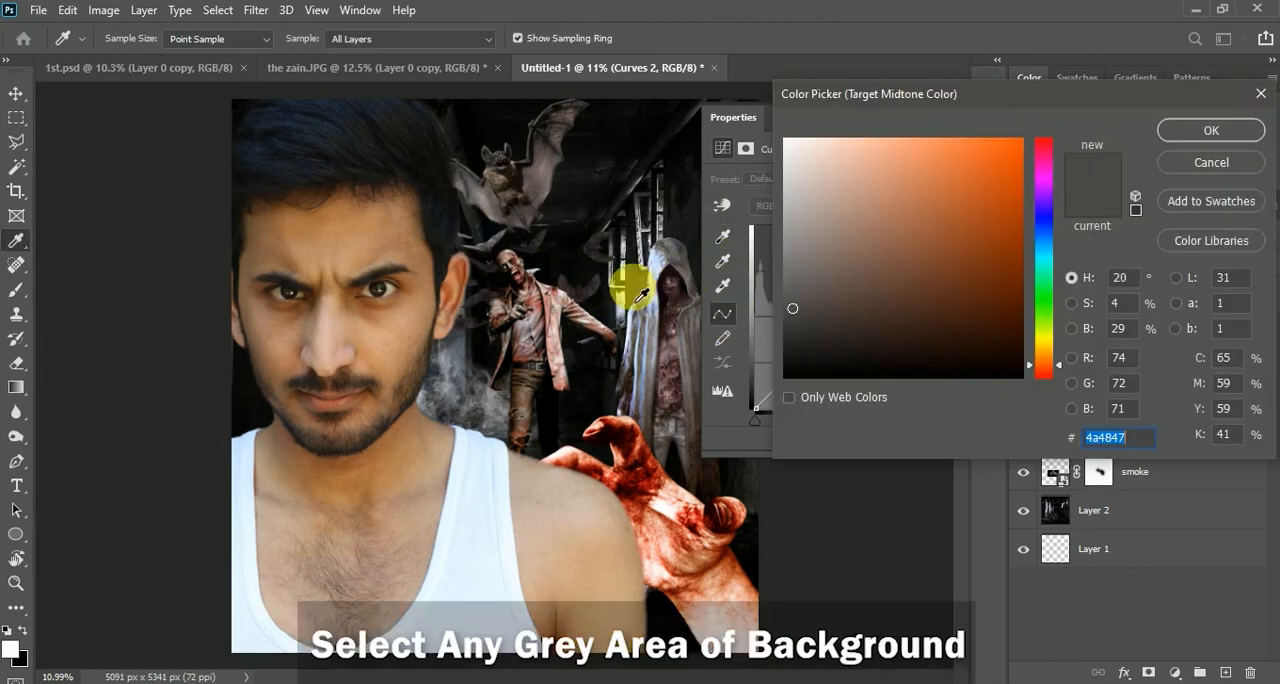
pyautogui.click(688, 280)
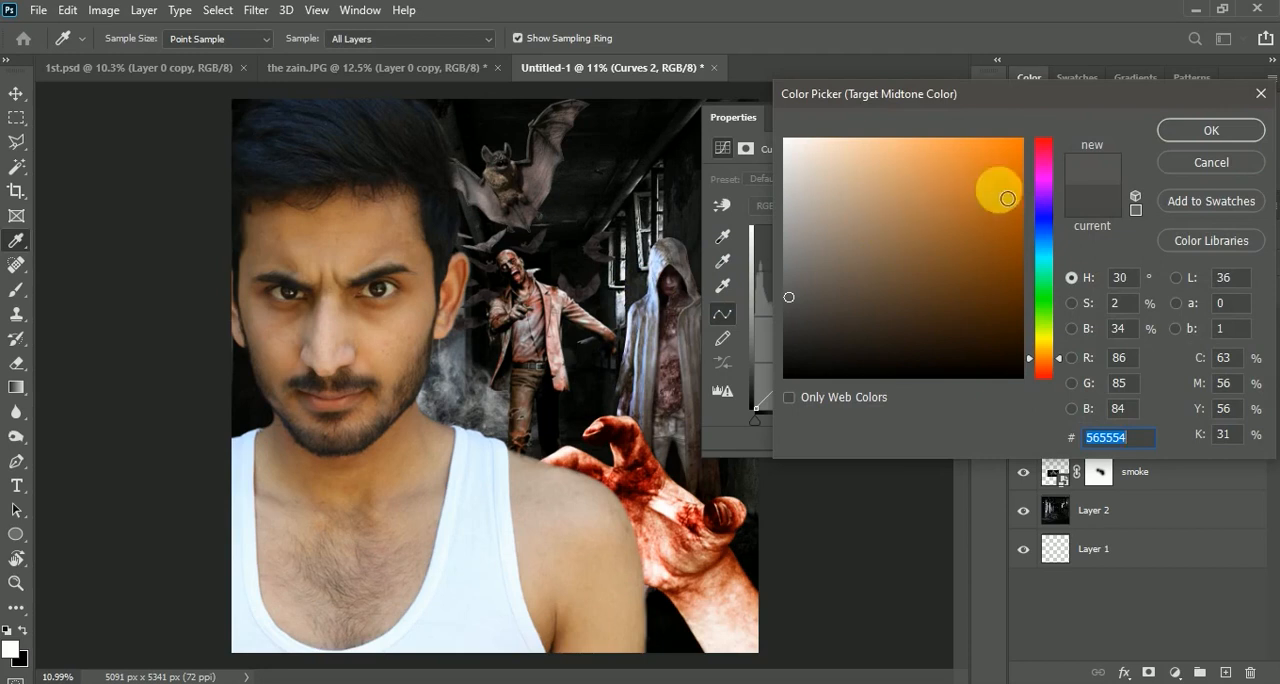
pyautogui.click(1199, 130)
pyautogui.click(580, 266)
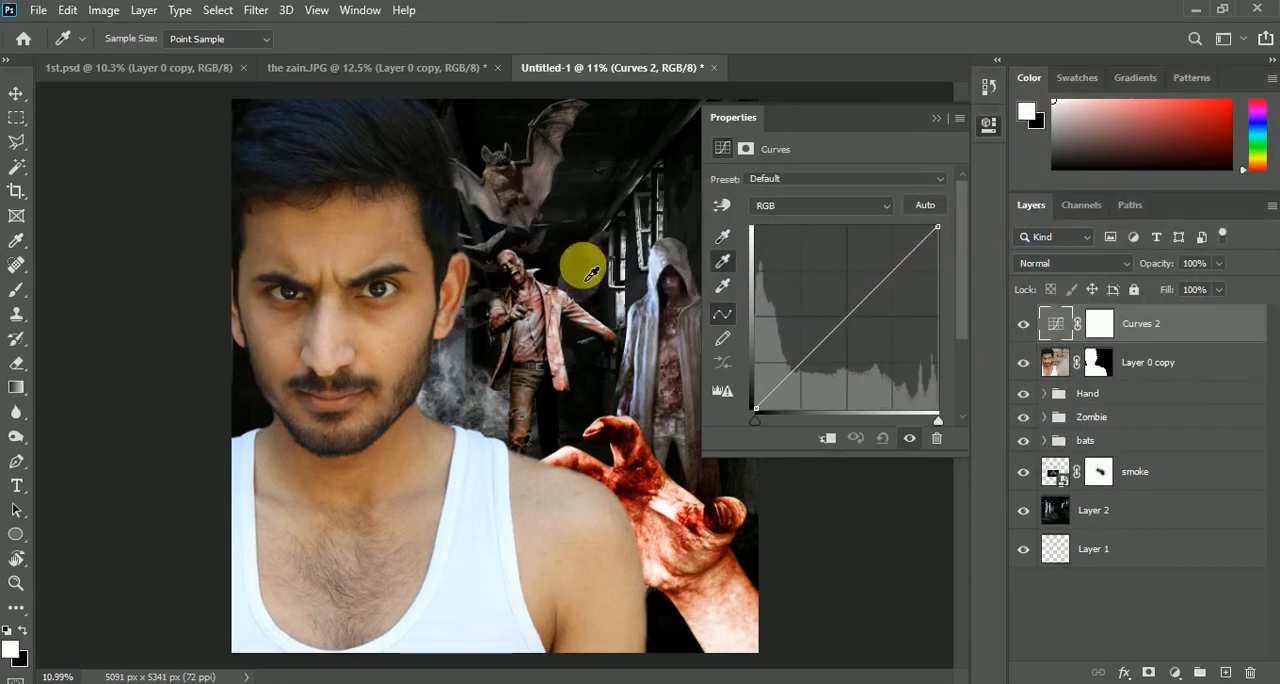
# Set the target highlight color to fff9fd sampled from the bright window and save it as the default
pyautogui.doubleClick(722, 287)
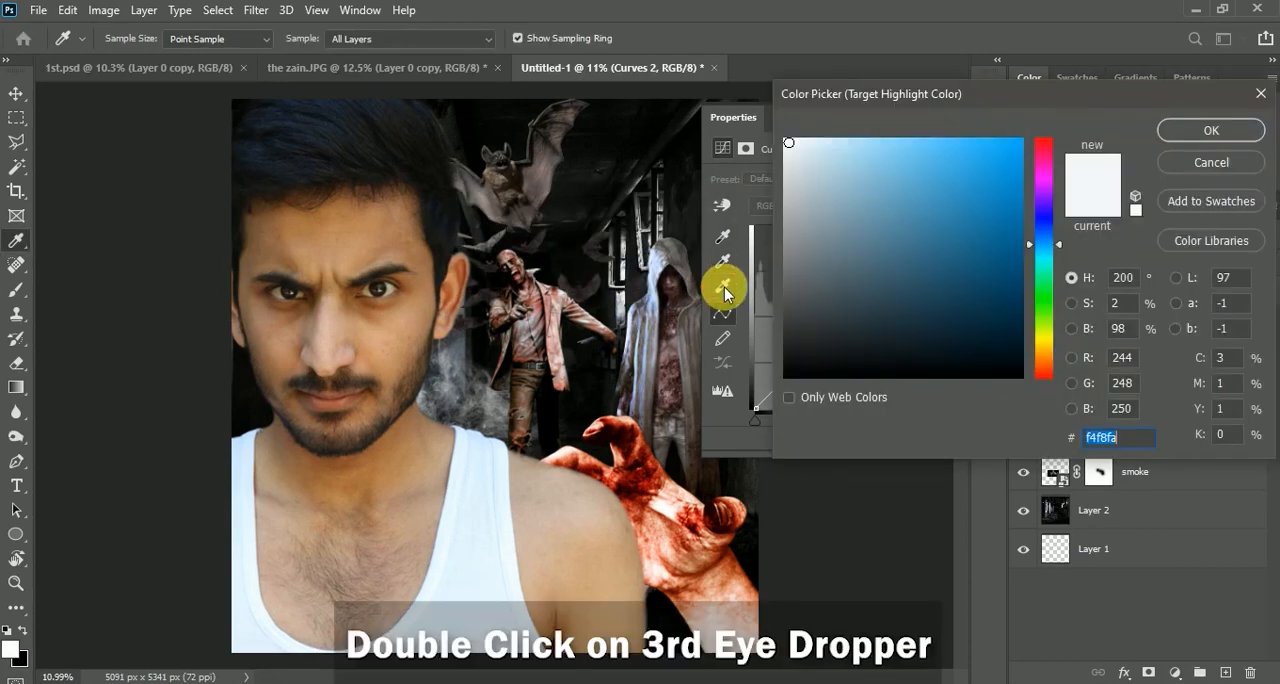
pyautogui.click(627, 287)
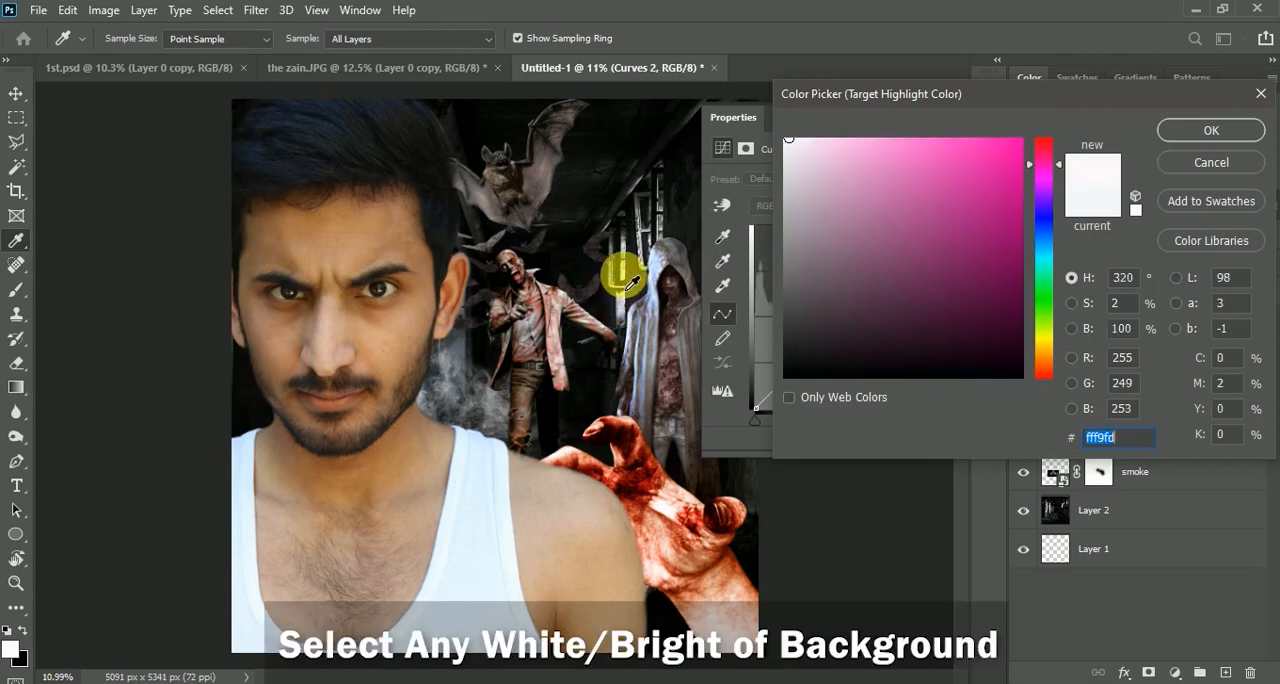
pyautogui.click(1205, 128)
pyautogui.click(568, 268)
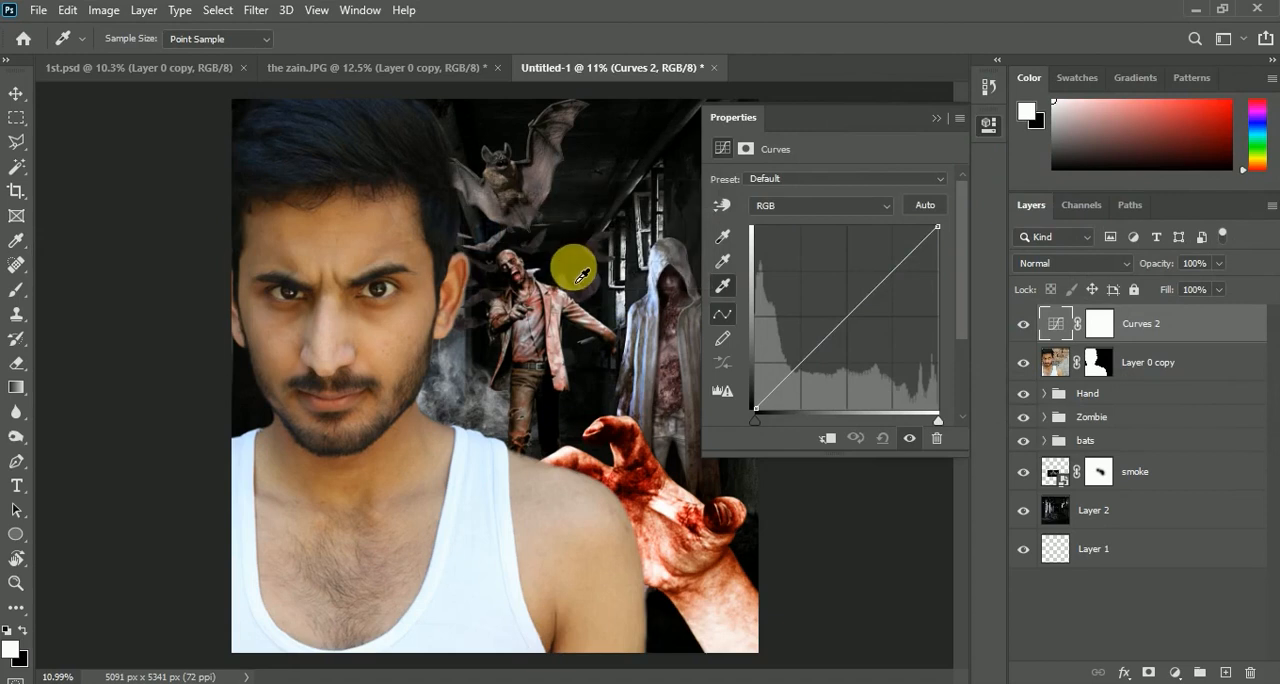
# Clip the Curves 2 adjustment to the man's Layer 0 copy so it affects only him
pyautogui.scroll(-3, 426, 395)
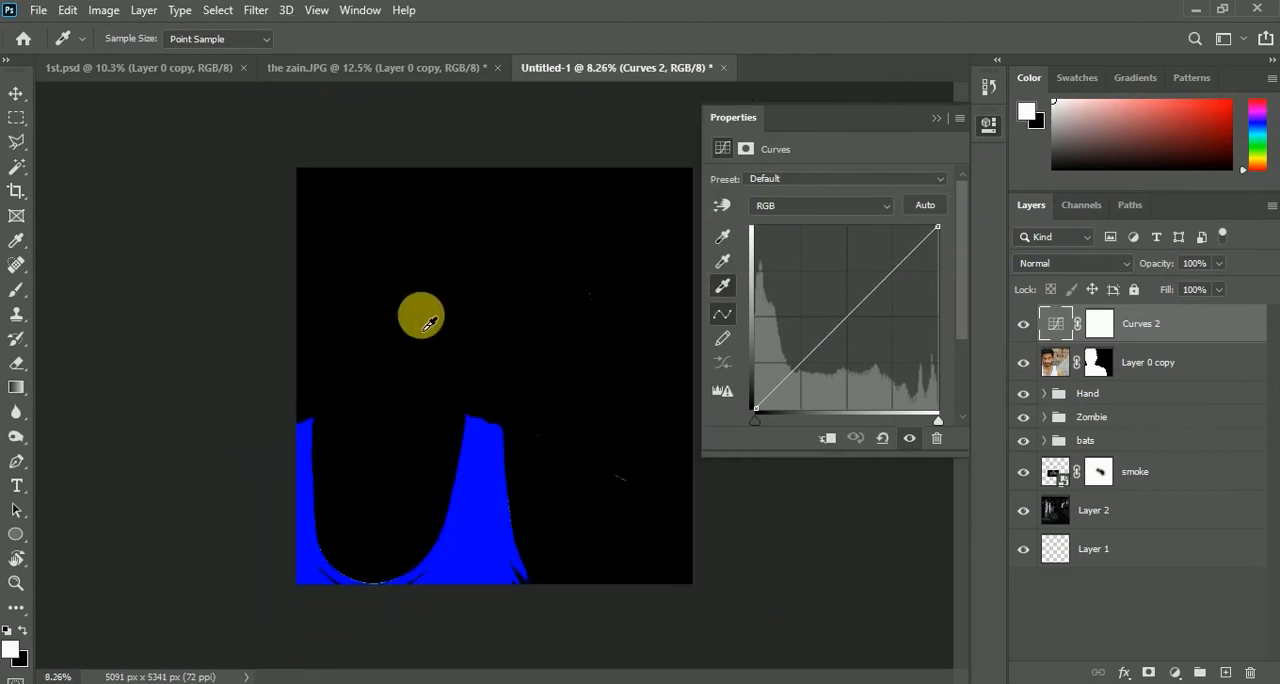
pyautogui.scroll(3, 438, 309)
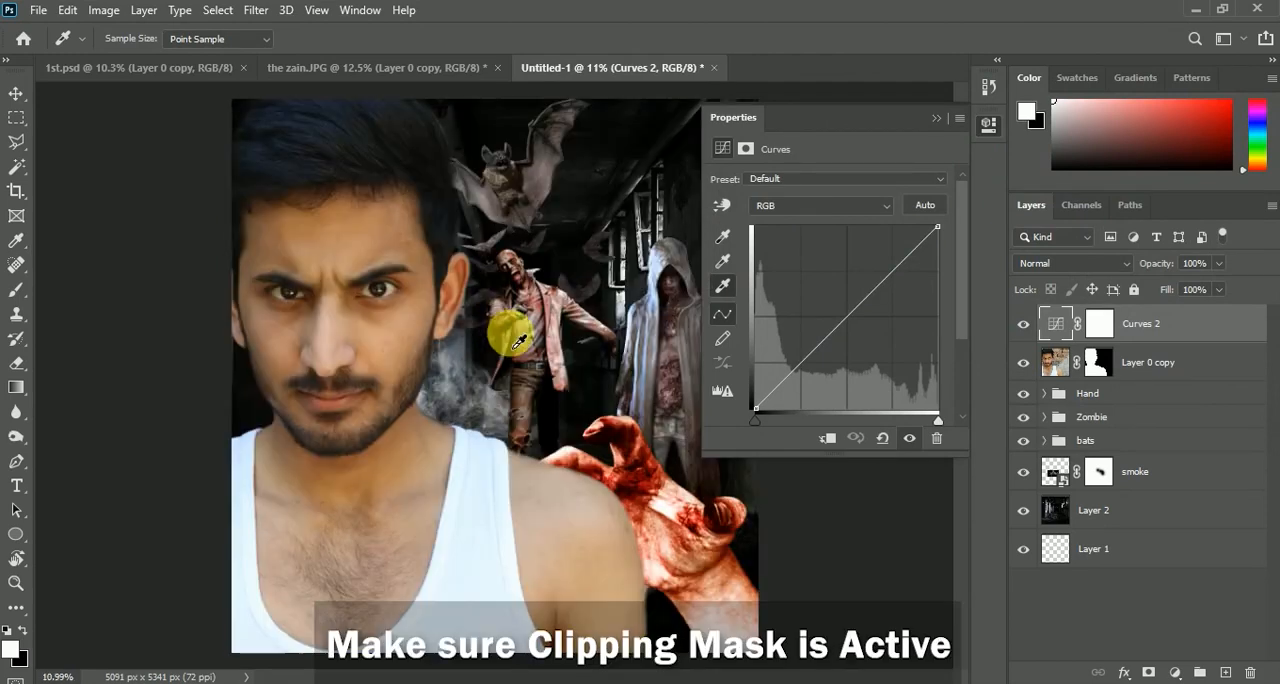
pyautogui.click(835, 442)
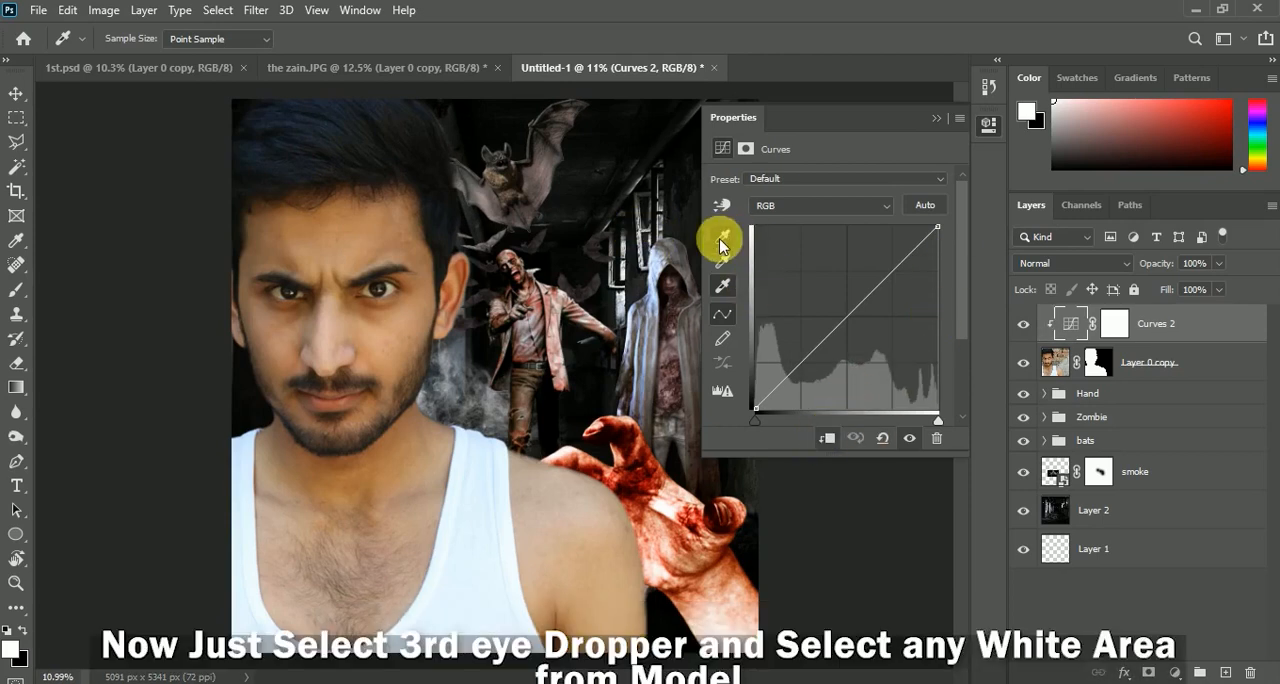
# Sample the man's white tank top for the highlights and set the Curves 2 black point from his dark hair
pyautogui.click(722, 285)
pyautogui.click(483, 585)
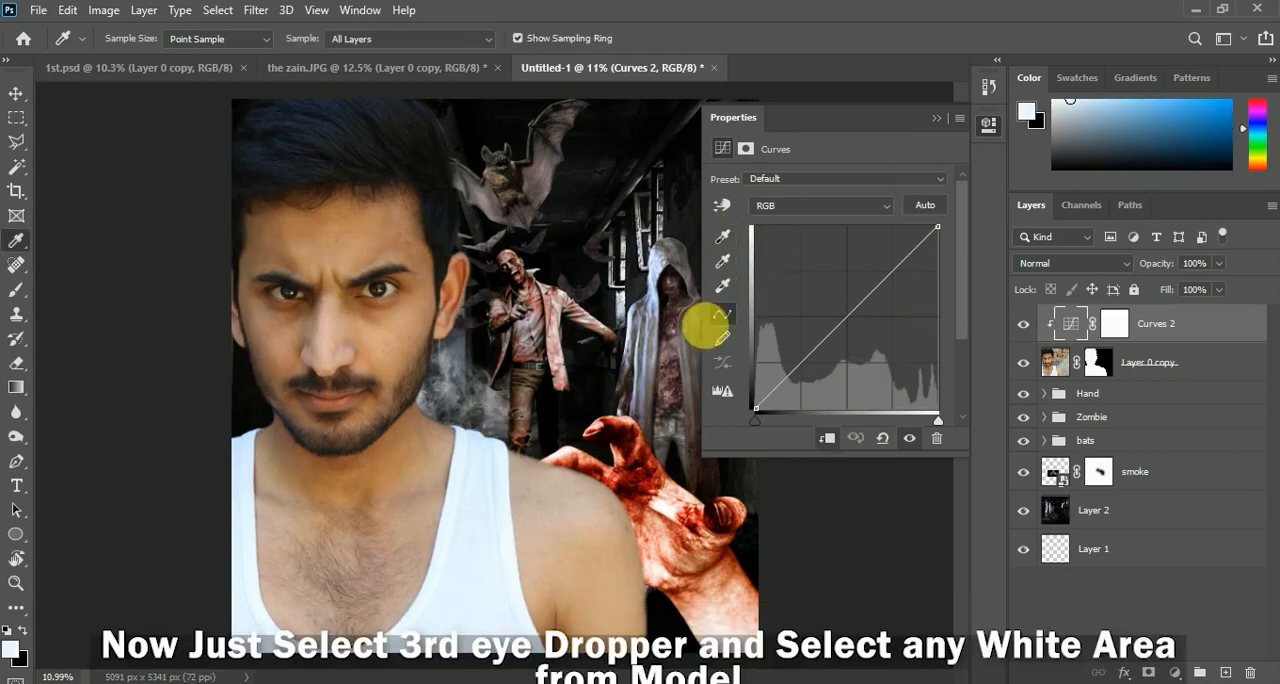
pyautogui.click(723, 237)
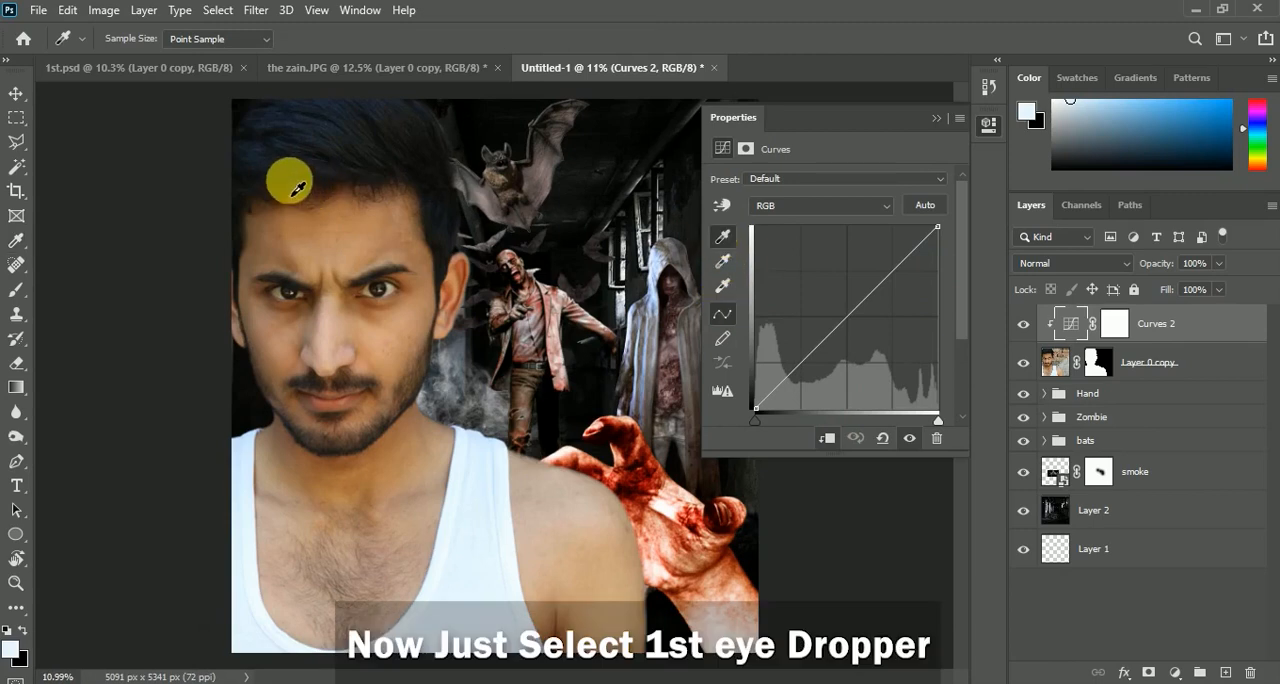
pyautogui.click(450, 204)
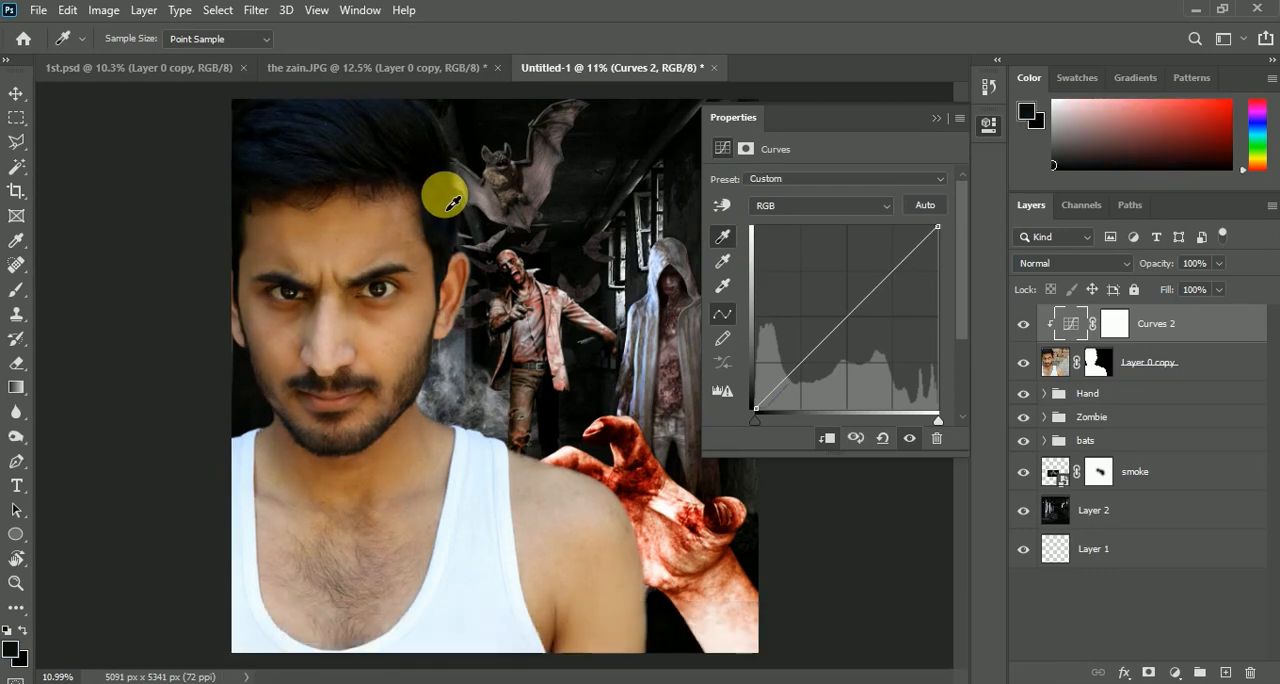
# Set the Curves 2 grey point from a greyish strand in the man's hair and compare him with and without the adjustment
pyautogui.click(723, 261)
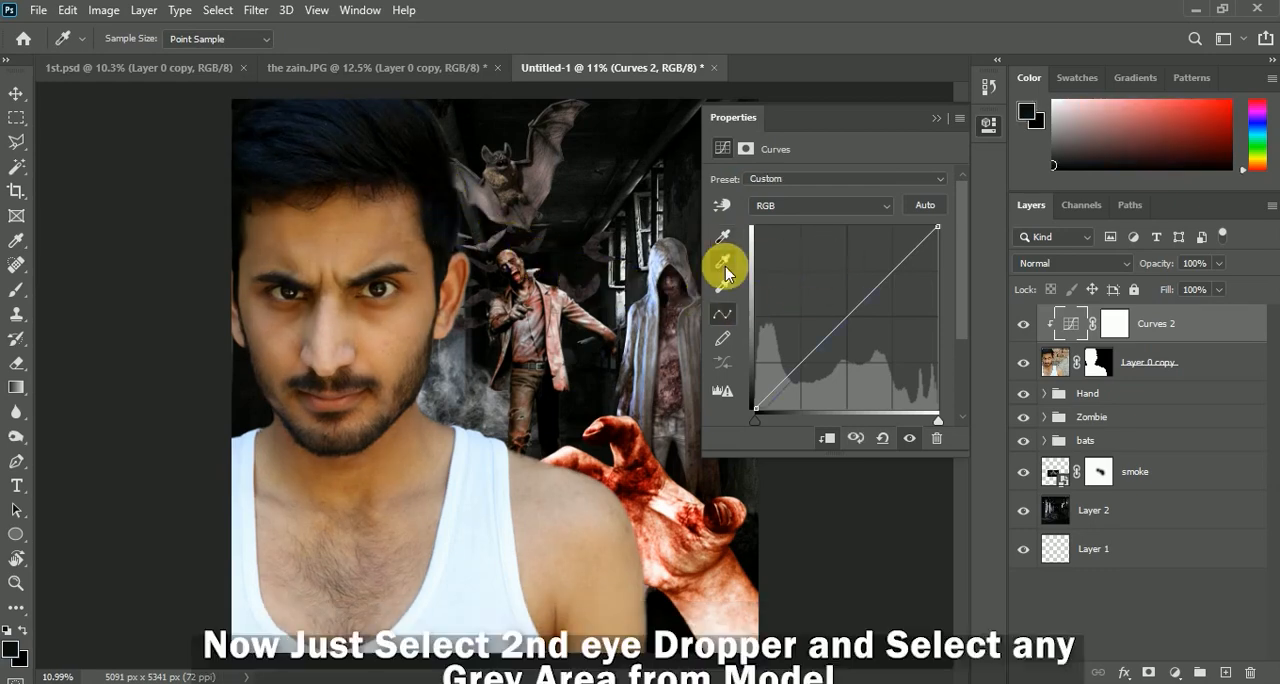
pyautogui.scroll(10, 327, 121)
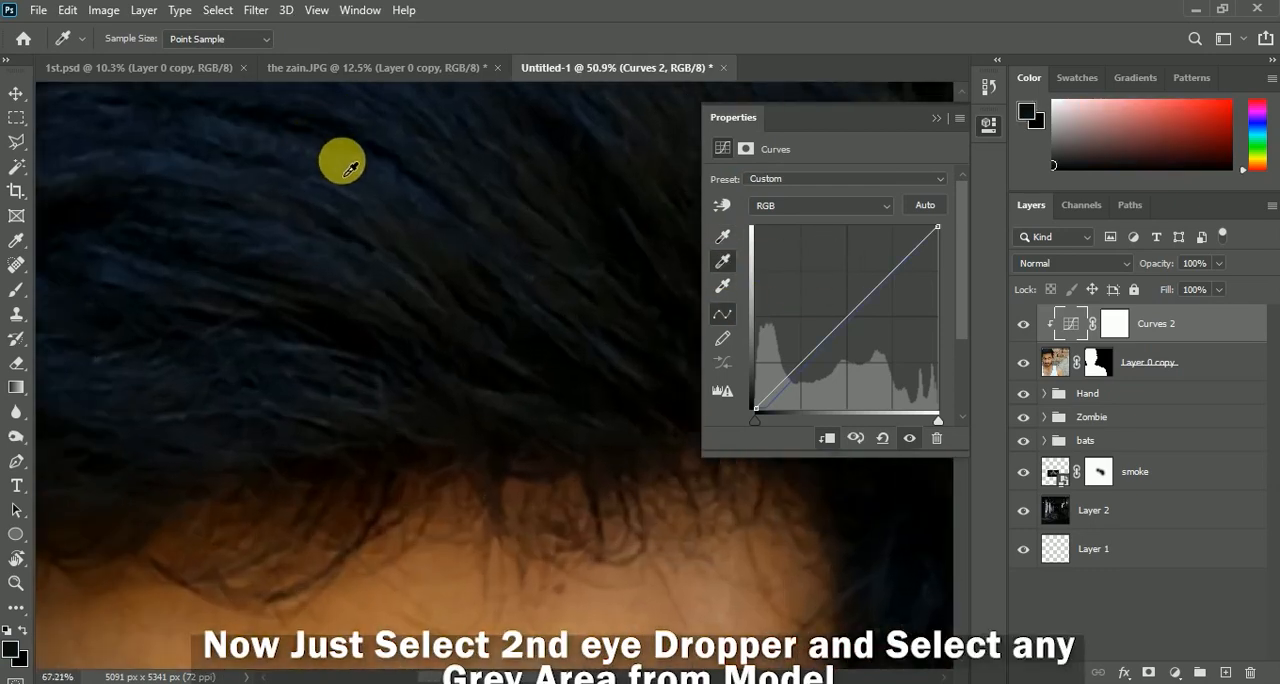
pyautogui.click(366, 184)
pyautogui.scroll(-8, 463, 283)
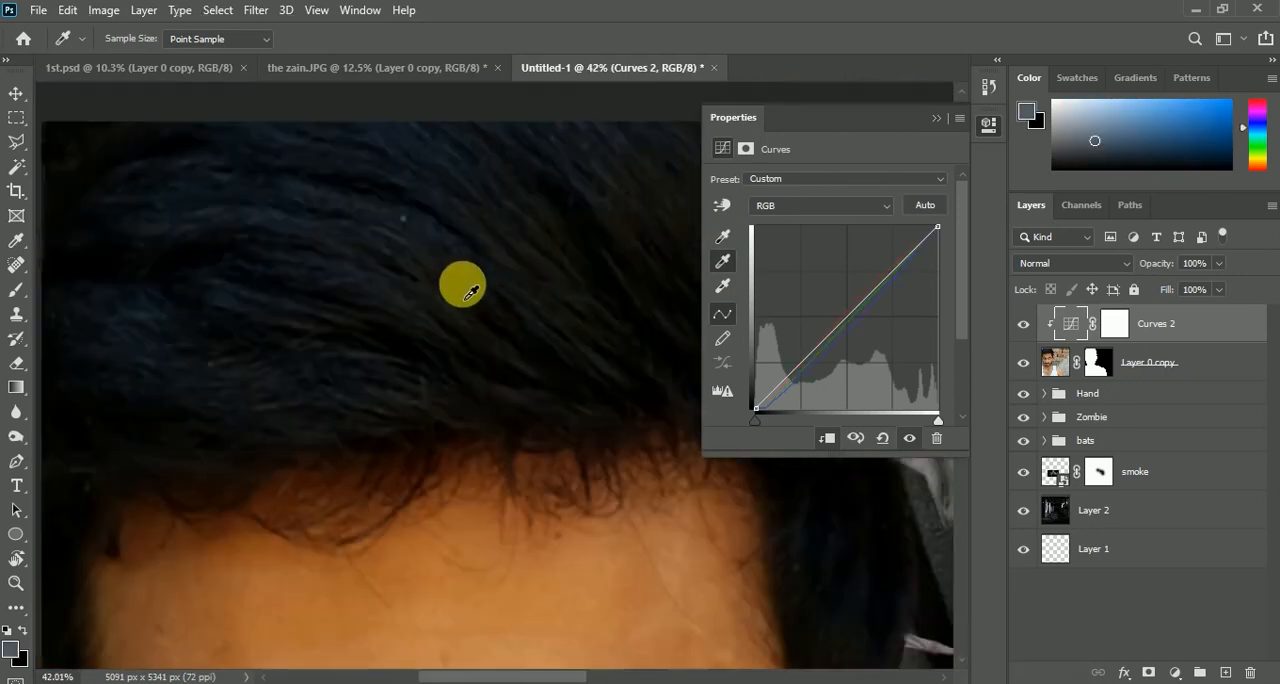
pyautogui.scroll(-1, 468, 291)
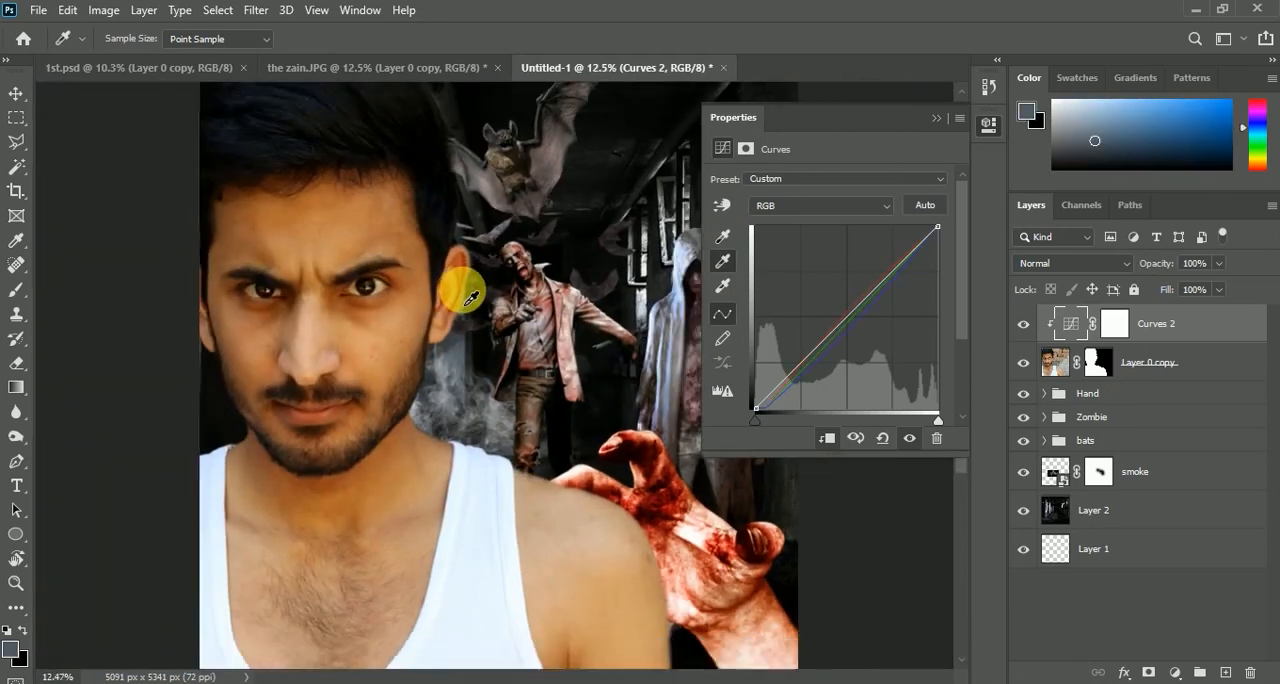
pyautogui.click(1023, 323)
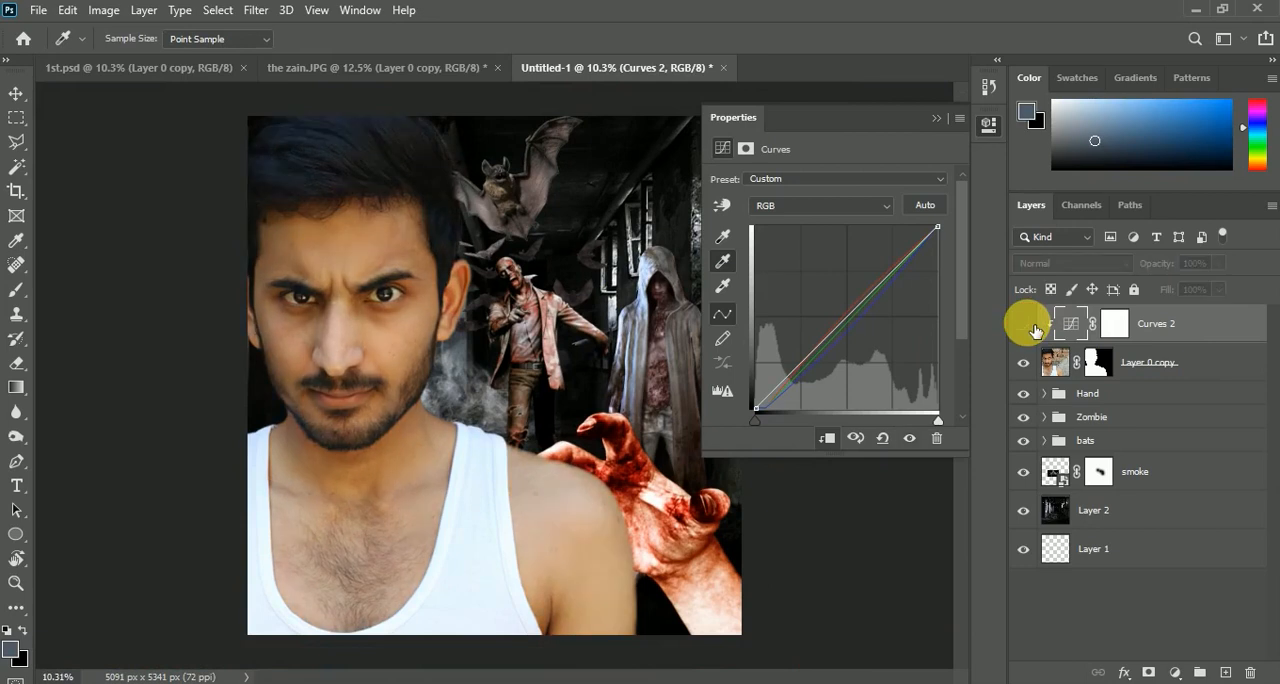
pyautogui.click(1023, 323)
# Adjust the lower part of the Red channel curve in Curves 2 and set the adjustment's opacity to 85%
pyautogui.click(808, 208)
pyautogui.click(805, 225)
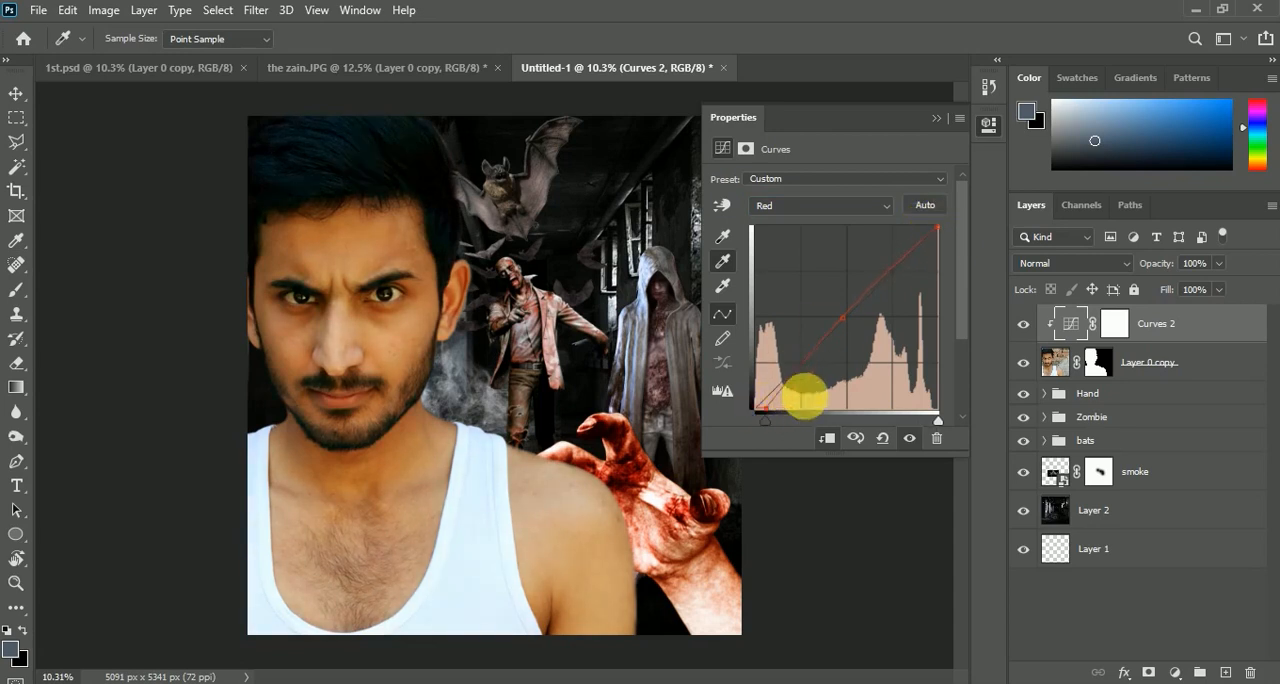
pyautogui.click(937, 118)
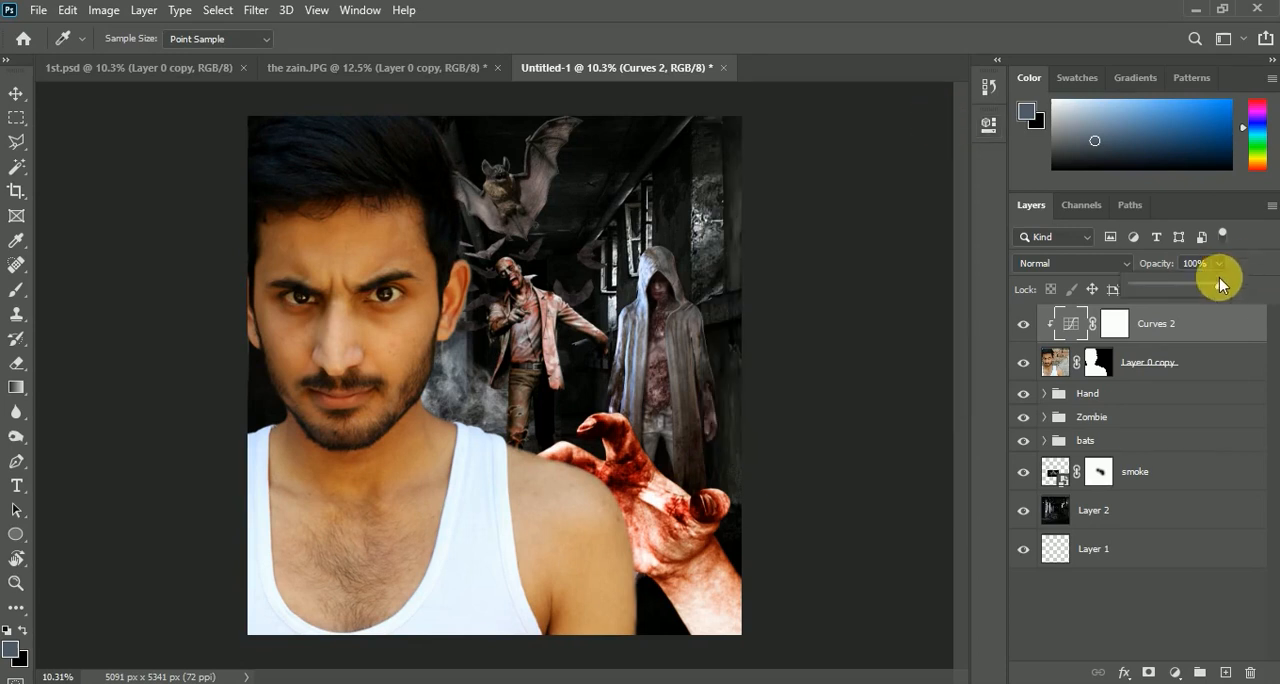
pyautogui.moveTo(1219, 283); pyautogui.dragTo(1212, 289)
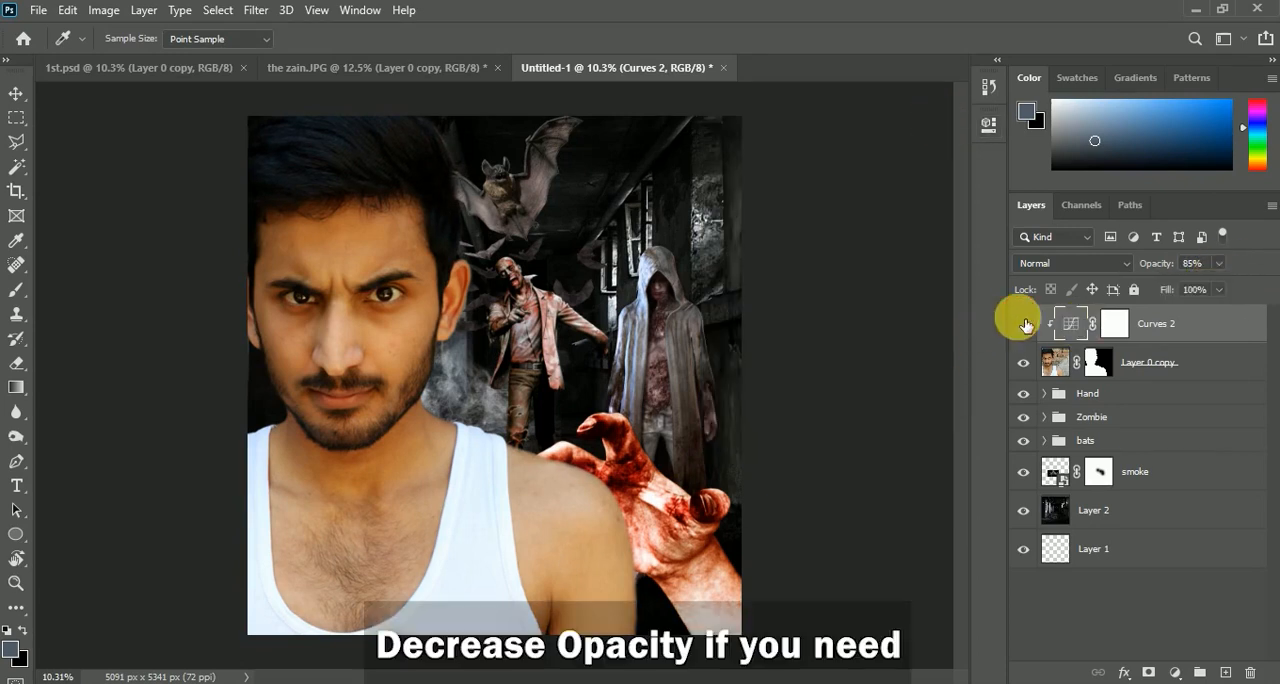
# Group the Curves 2 and Layer 0 copy layers, name the group Model and check it by toggling its visibility
pyautogui.keyDown('shift'); pyautogui.click(1175, 362); pyautogui.keyUp('shift')
pyautogui.hotkey('ctrl', 'g')
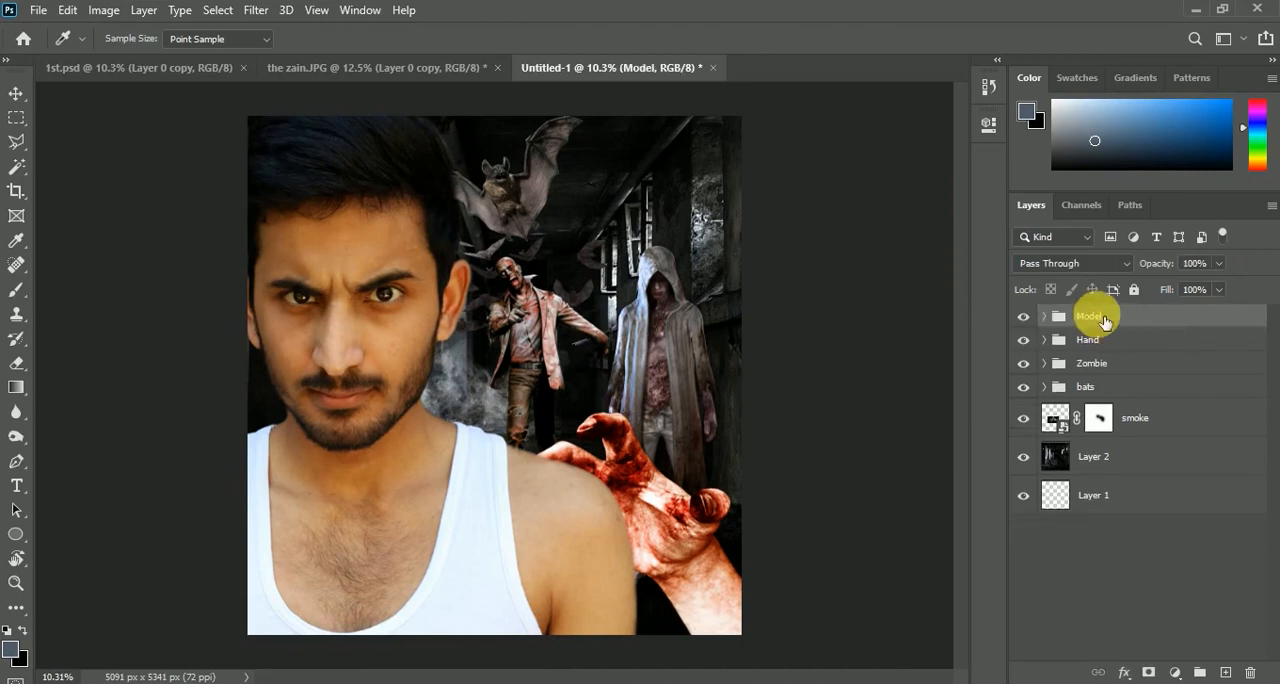
pyautogui.click(1024, 318)
pyautogui.scroll(4, 422, 308)
pyautogui.scroll(-4, 402, 318)
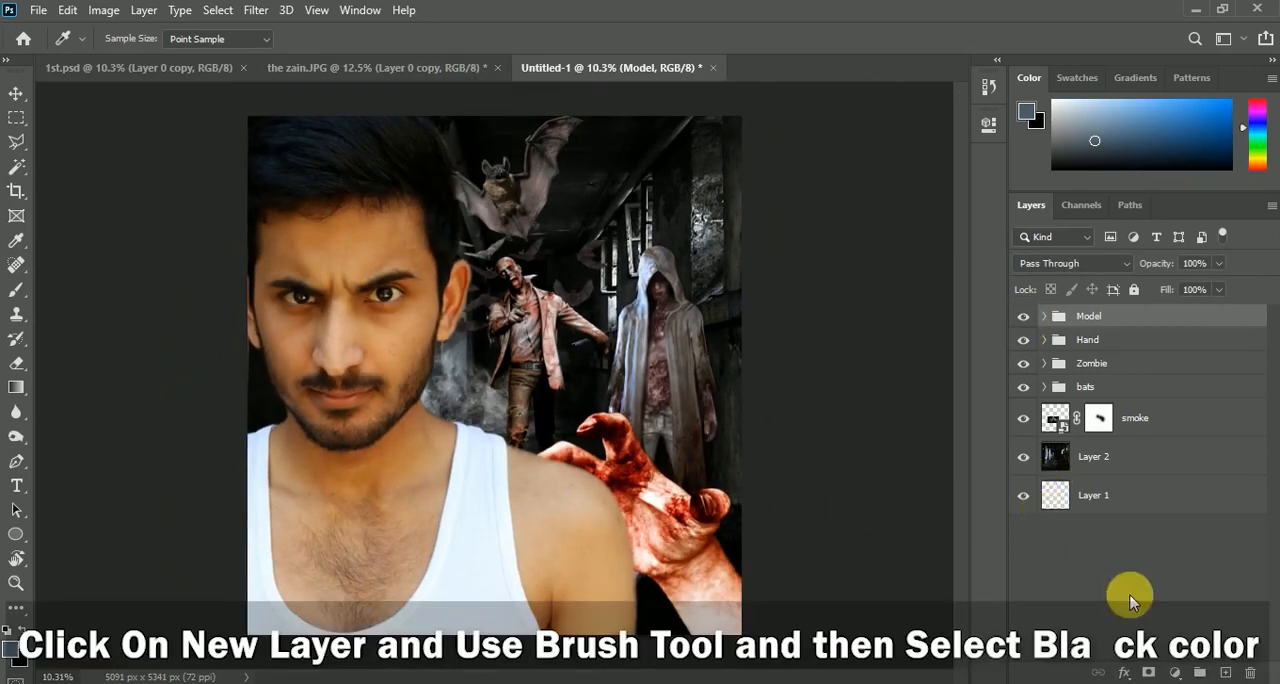
# Add a new layer above the Model group and choose a soft Brush with black as the foreground color
pyautogui.click(1226, 672)
pyautogui.scroll(4, 345, 270)
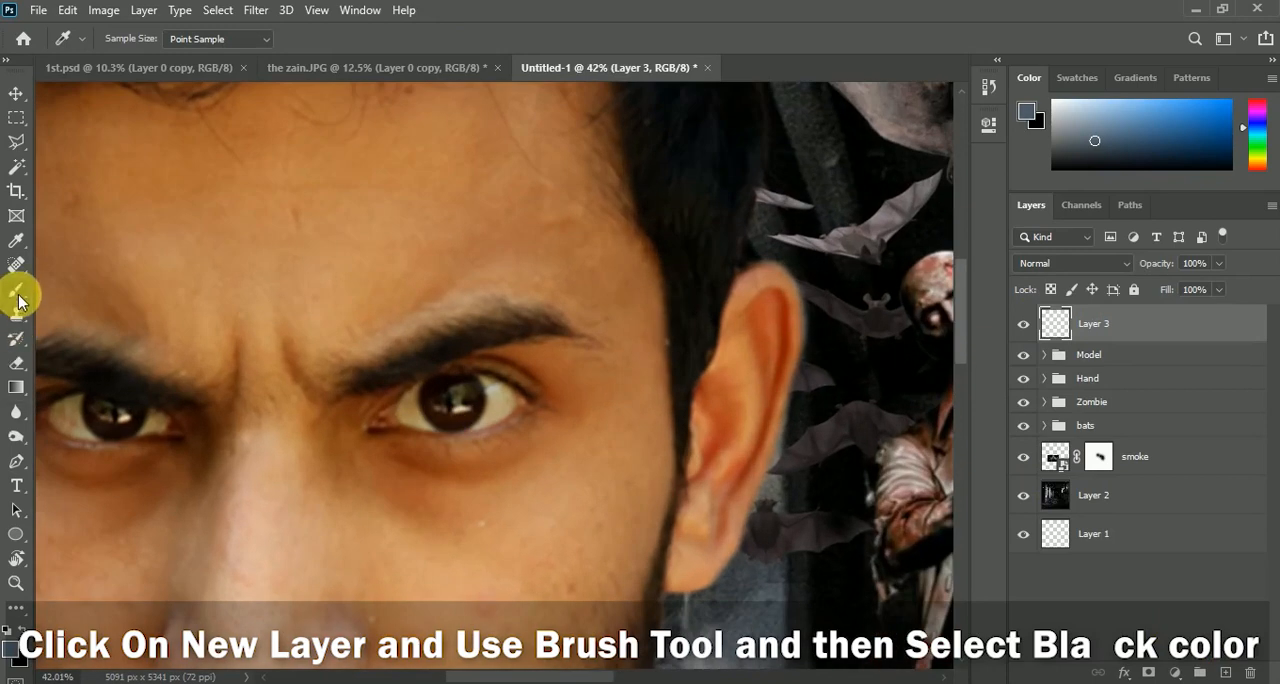
pyautogui.click(17, 292)
pyautogui.press('d')
pyautogui.press('[')
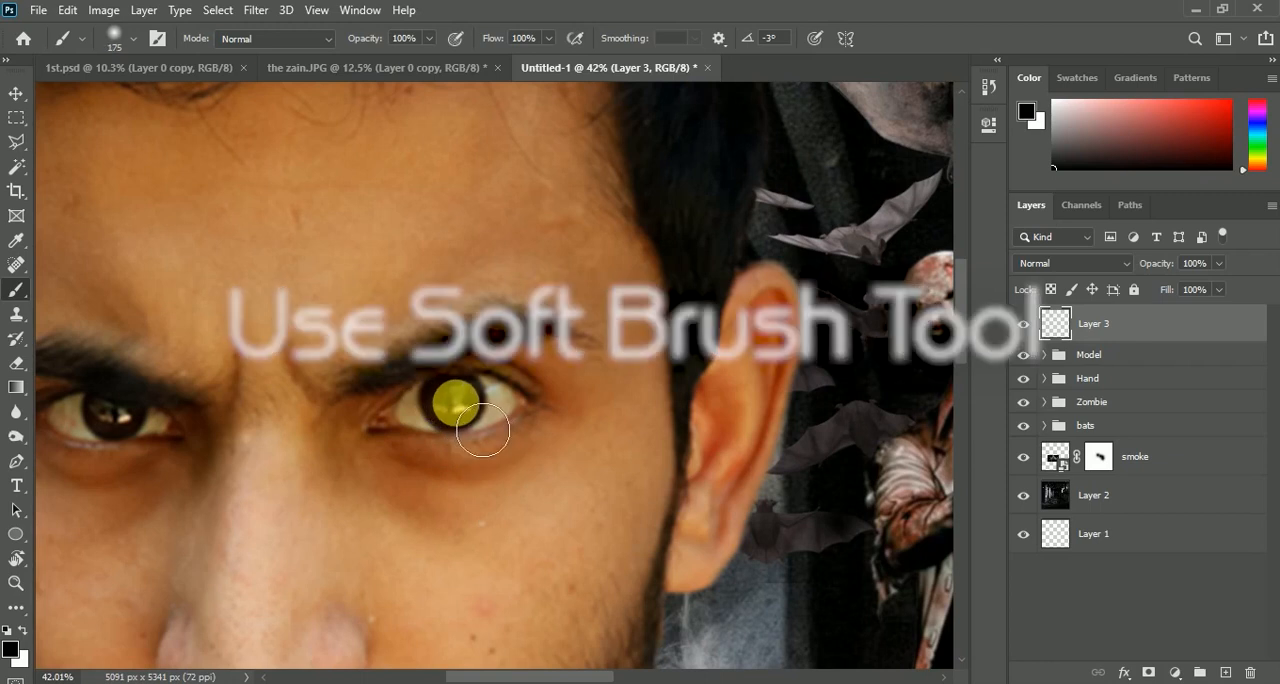
# Paint the man's eye on the zombies' side solid black on the new layer, refining the edges with a 45 px soft brush
pyautogui.press('[')
pyautogui.press('[')
pyautogui.press('[')
pyautogui.press('[')
pyautogui.scroll(4, 466, 400)
pyautogui.moveTo(601, 429)
pyautogui.mouseDown()
pyautogui.moveTo(522, 513)
pyautogui.moveTo(460, 526)
pyautogui.moveTo(383, 519)
pyautogui.moveTo(270, 448)
pyautogui.moveTo(368, 408)
pyautogui.moveTo(449, 518)
pyautogui.moveTo(234, 502)
pyautogui.moveTo(348, 448)
pyautogui.moveTo(238, 480)
pyautogui.moveTo(444, 400)
pyautogui.moveTo(630, 385)
pyautogui.moveTo(339, 406)
pyautogui.moveTo(464, 372)
pyautogui.moveTo(530, 395)
pyautogui.moveTo(384, 412)
pyautogui.moveTo(606, 381)
pyautogui.moveTo(424, 393)
pyautogui.moveTo(691, 440)
pyautogui.moveTo(667, 417)
pyautogui.moveTo(661, 461)
pyautogui.moveTo(625, 489)
pyautogui.moveTo(532, 517)
pyautogui.moveTo(361, 526)
pyautogui.moveTo(249, 511)
pyautogui.mouseUp()
pyautogui.press('[')
pyautogui.press('[')
pyautogui.press('[')
pyautogui.press('[')
pyautogui.press('[')
pyautogui.scroll(-3, 633, 421)
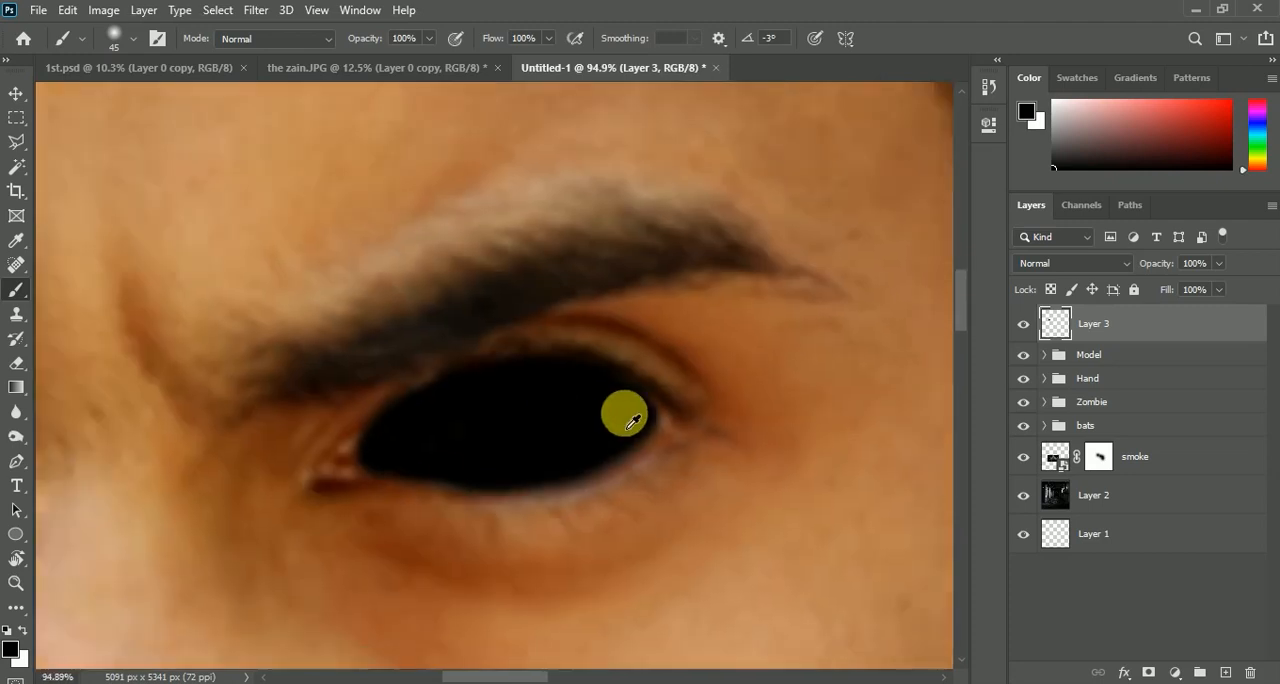
# Paint the man's other eye solid black on the same layer and try a slightly lower layer opacity
pyautogui.scroll(-3, 633, 421)
pyautogui.scroll(5, 371, 423)
pyautogui.moveTo(676, 509)
pyautogui.mouseDown()
pyautogui.moveTo(622, 501)
pyautogui.moveTo(315, 527)
pyautogui.moveTo(240, 492)
pyautogui.moveTo(209, 460)
pyautogui.moveTo(211, 440)
pyautogui.moveTo(314, 407)
pyautogui.moveTo(522, 435)
pyautogui.moveTo(668, 473)
pyautogui.moveTo(371, 480)
pyautogui.moveTo(343, 441)
pyautogui.moveTo(418, 486)
pyautogui.moveTo(262, 470)
pyautogui.moveTo(656, 491)
pyautogui.moveTo(547, 502)
pyautogui.moveTo(572, 511)
pyautogui.moveTo(581, 496)
pyautogui.moveTo(649, 500)
pyautogui.moveTo(294, 411)
pyautogui.moveTo(340, 420)
pyautogui.mouseUp()
pyautogui.scroll(-10, 340, 426)
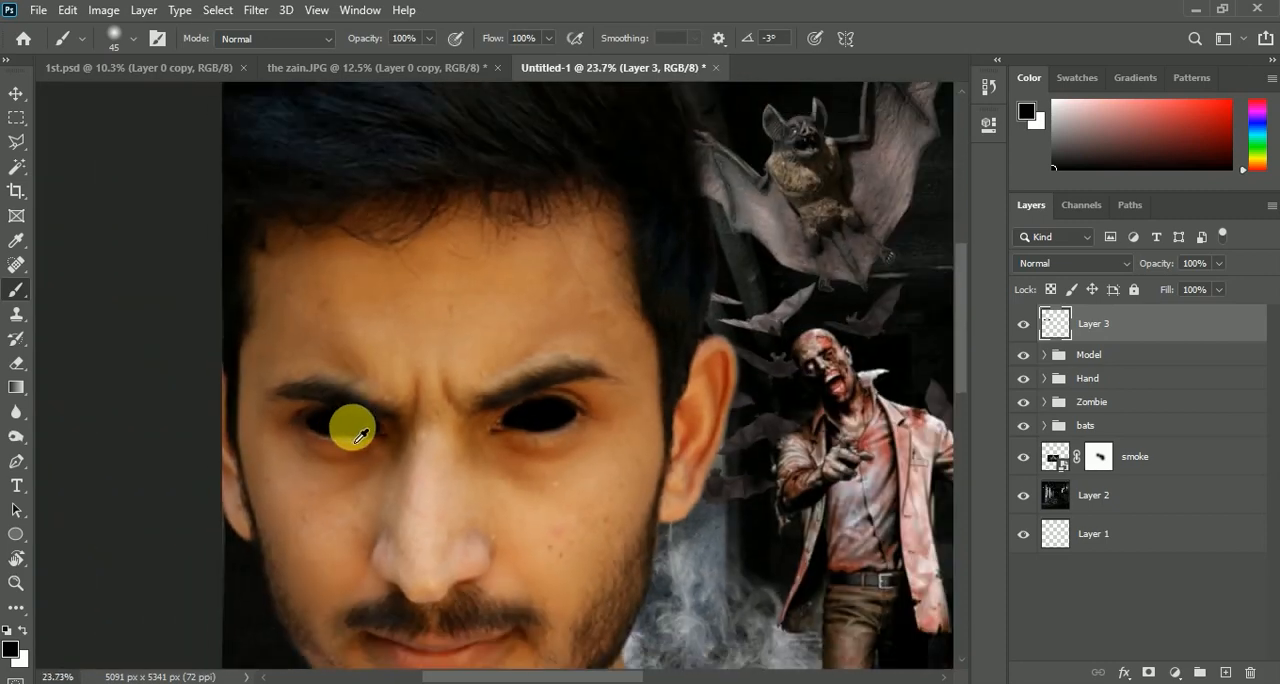
pyautogui.click(1219, 263)
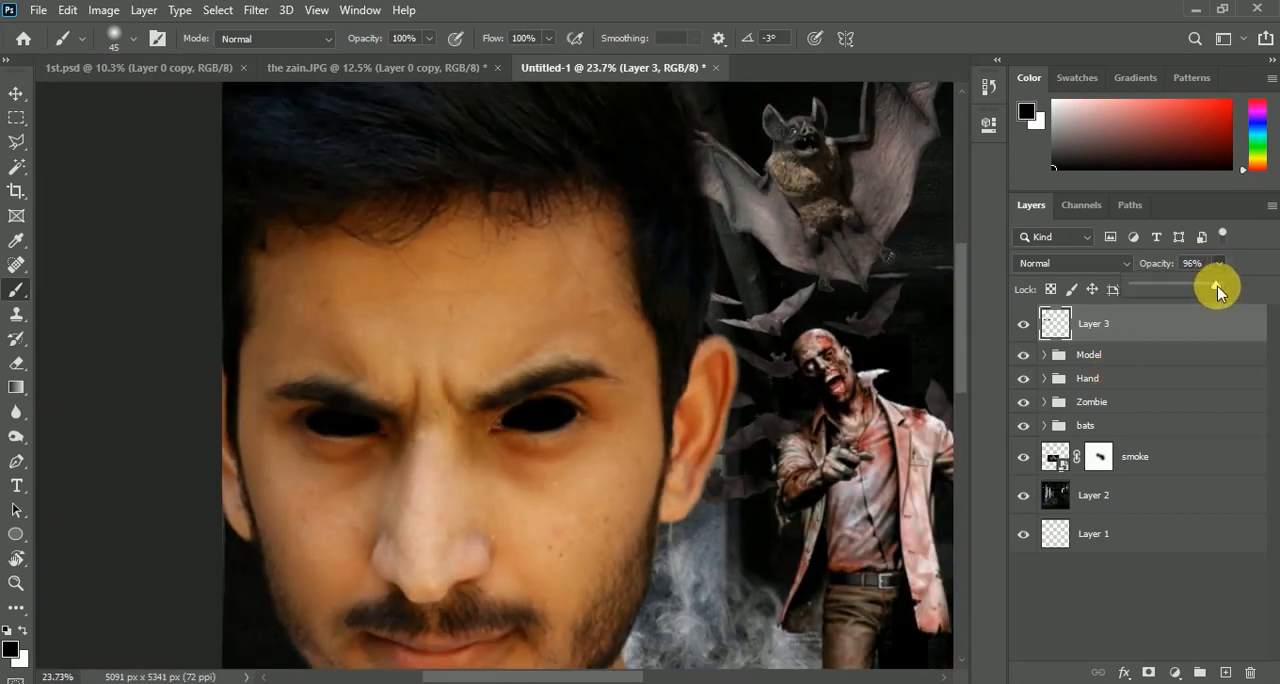
pyautogui.scroll(6, 468, 410)
# Add another new layer, name the painted eye layer Black eye and the new layer white eye
pyautogui.click(1226, 672)
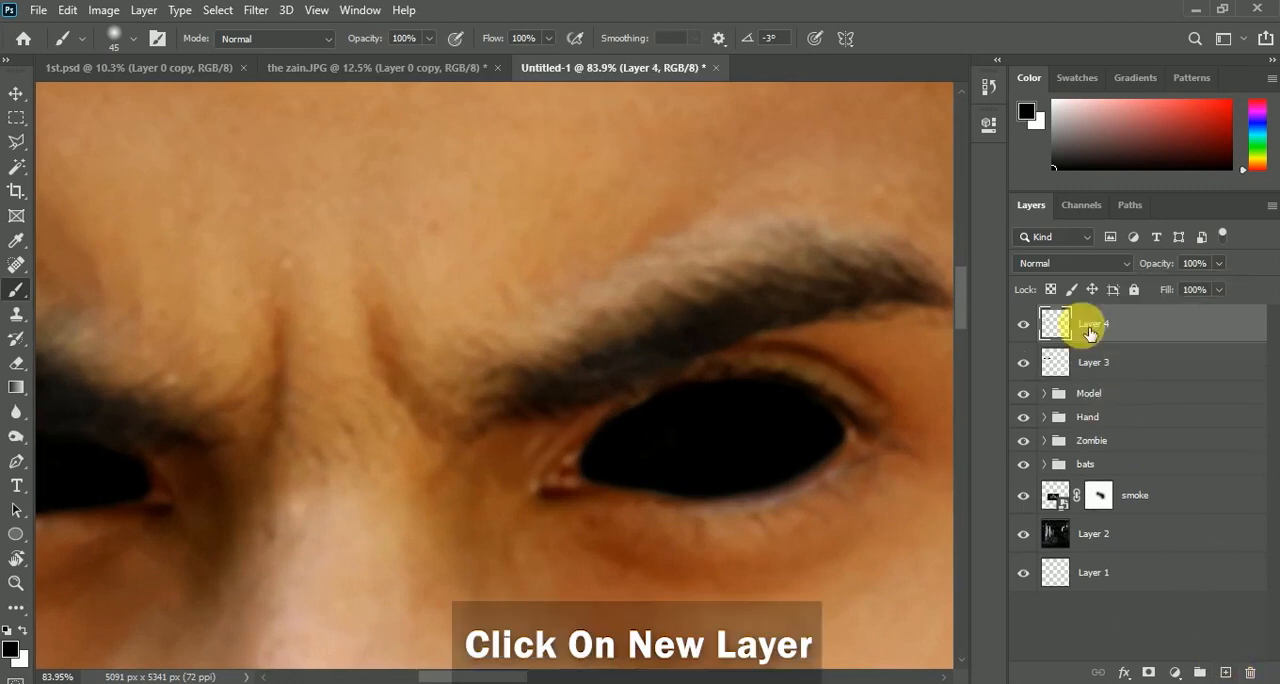
pyautogui.doubleClick(1110, 364)
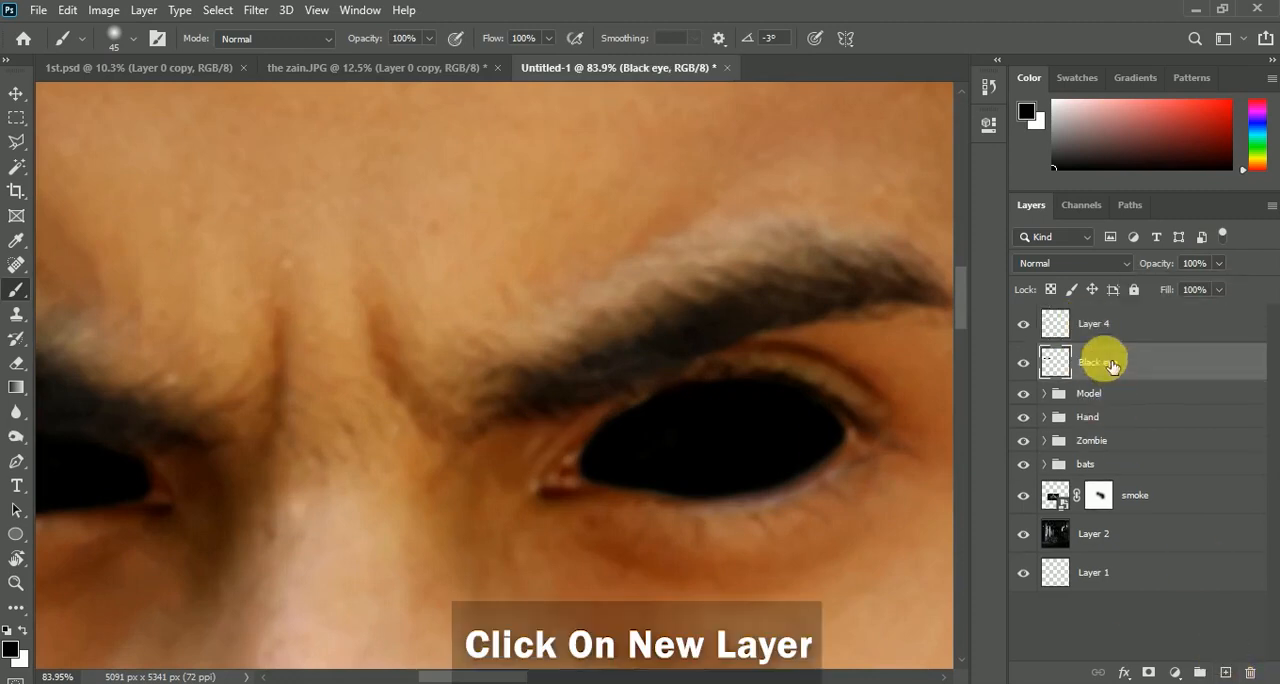
pyautogui.doubleClick(1092, 323)
pyautogui.write('white eye')
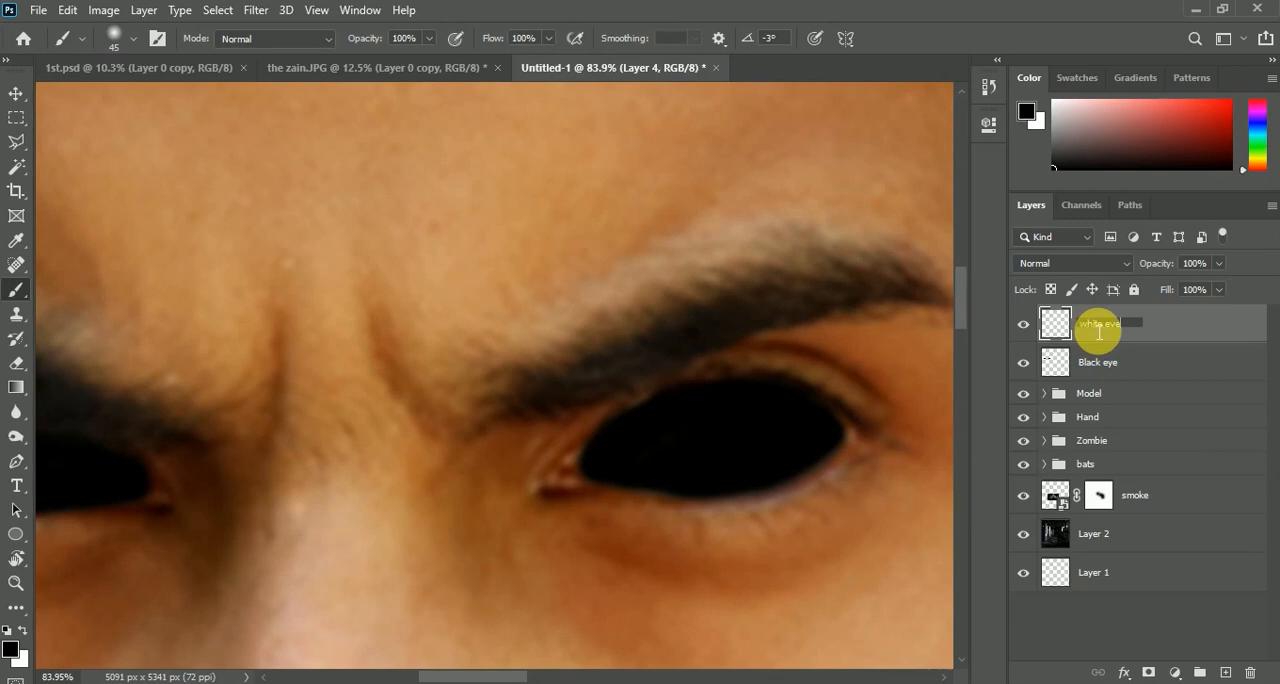
pyautogui.press('Return')
# Switch the foreground color to white and set the white eye layer's opacity to 60%
pyautogui.scroll(-4, 591, 364)
pyautogui.scroll(7, 689, 407)
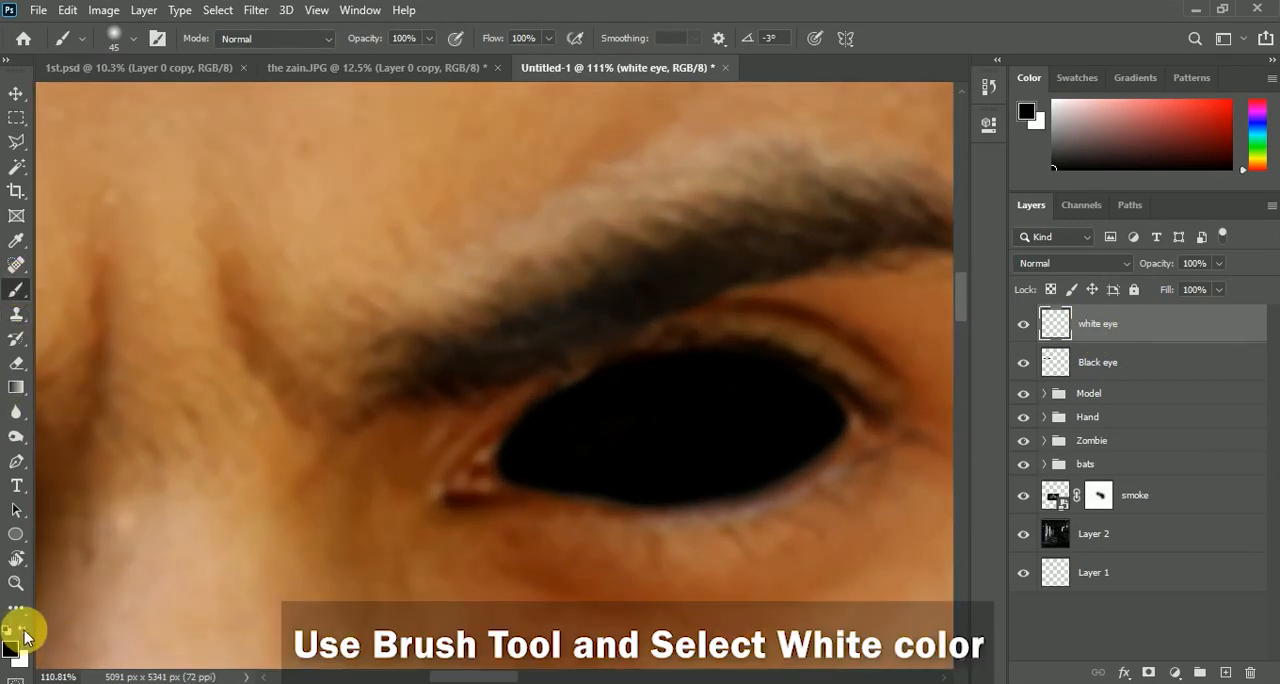
pyautogui.moveTo(1216, 278); pyautogui.dragTo(1193, 290)
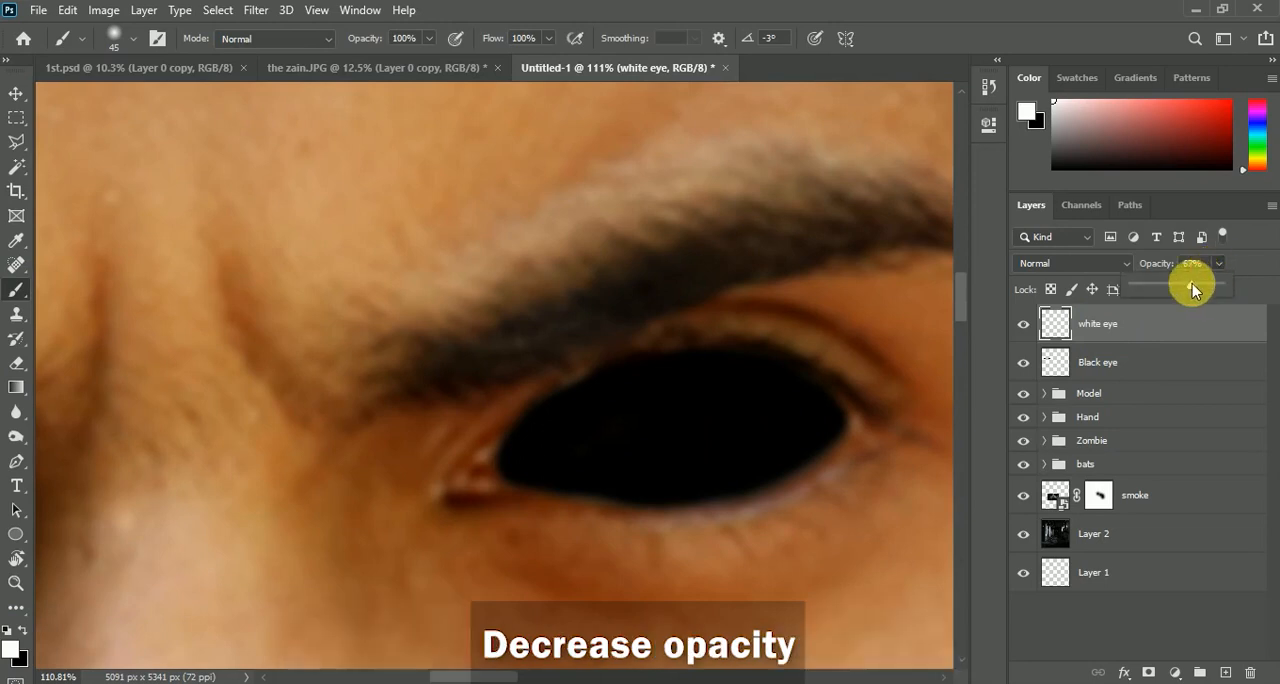
# Dab a large soft white highlight and a smaller 25 px one in the black eye on the zombies' side
pyautogui.click(697, 443)
pyautogui.press(']')
pyautogui.press(']')
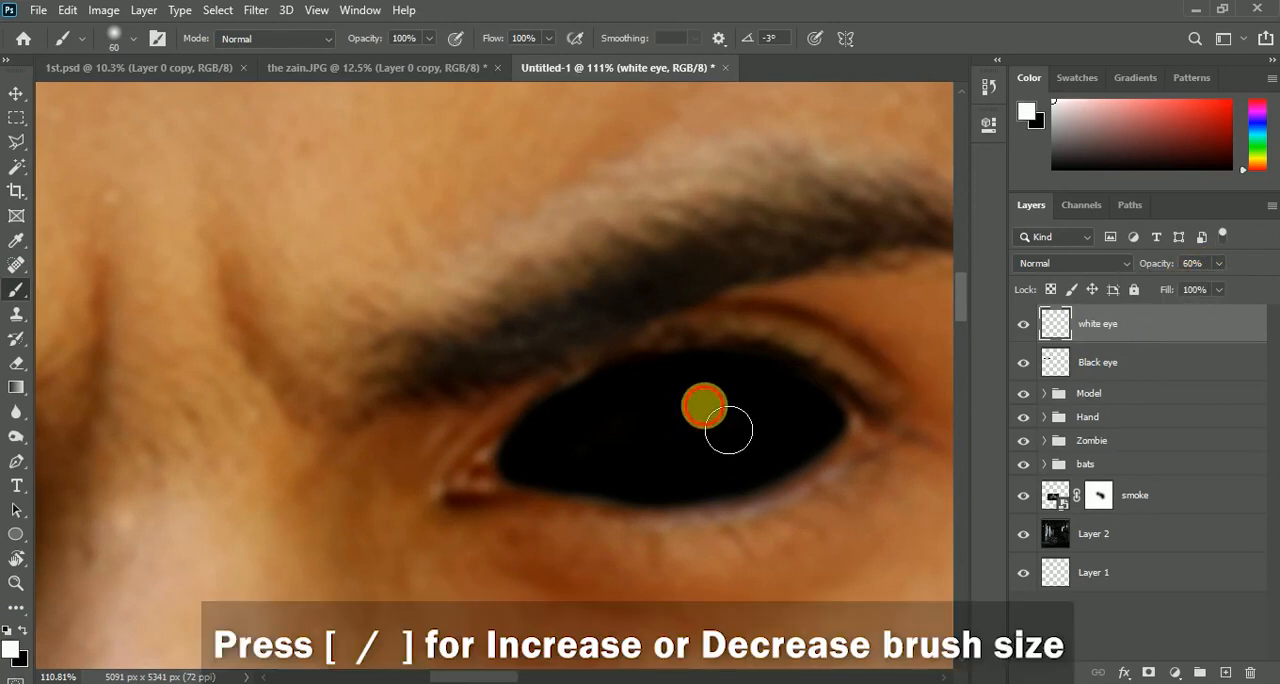
pyautogui.click(704, 404)
pyautogui.press('[')
pyautogui.click(673, 462)
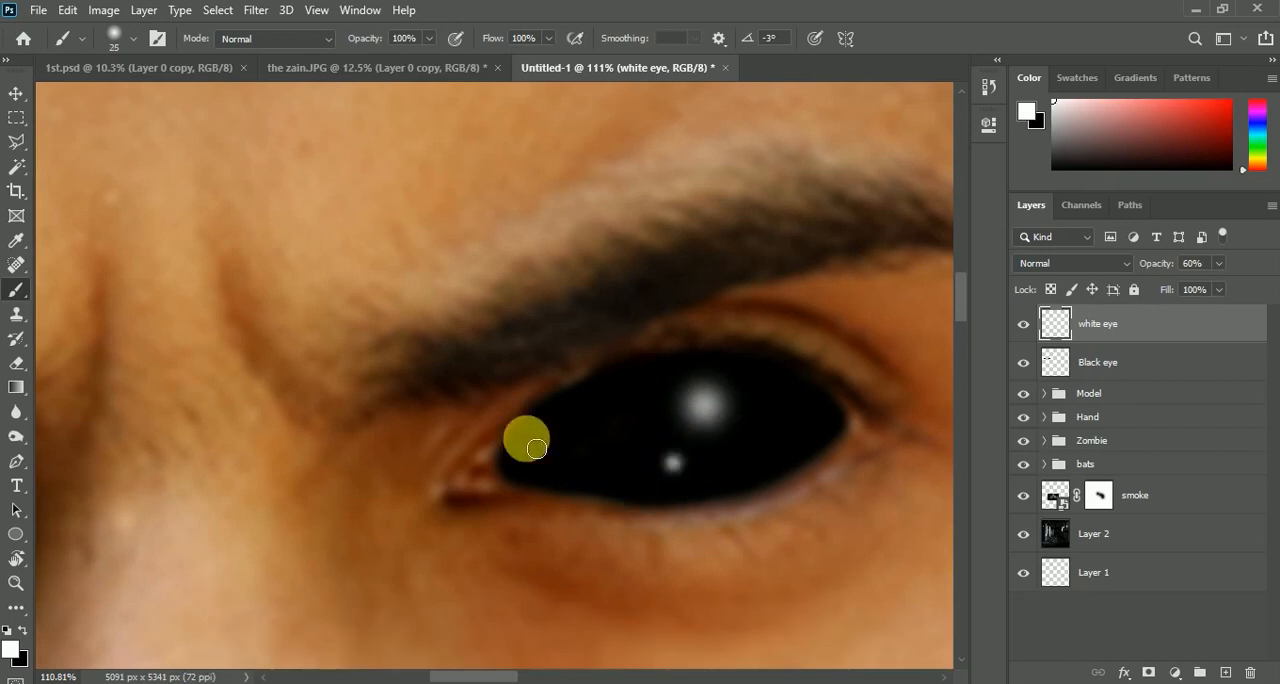
# Dab a large and a small soft white highlight in the man's other black eye on the white eye layer
pyautogui.scroll(-5, 555, 360)
pyautogui.scroll(5, 277, 314)
pyautogui.scroll(5, 322, 236)
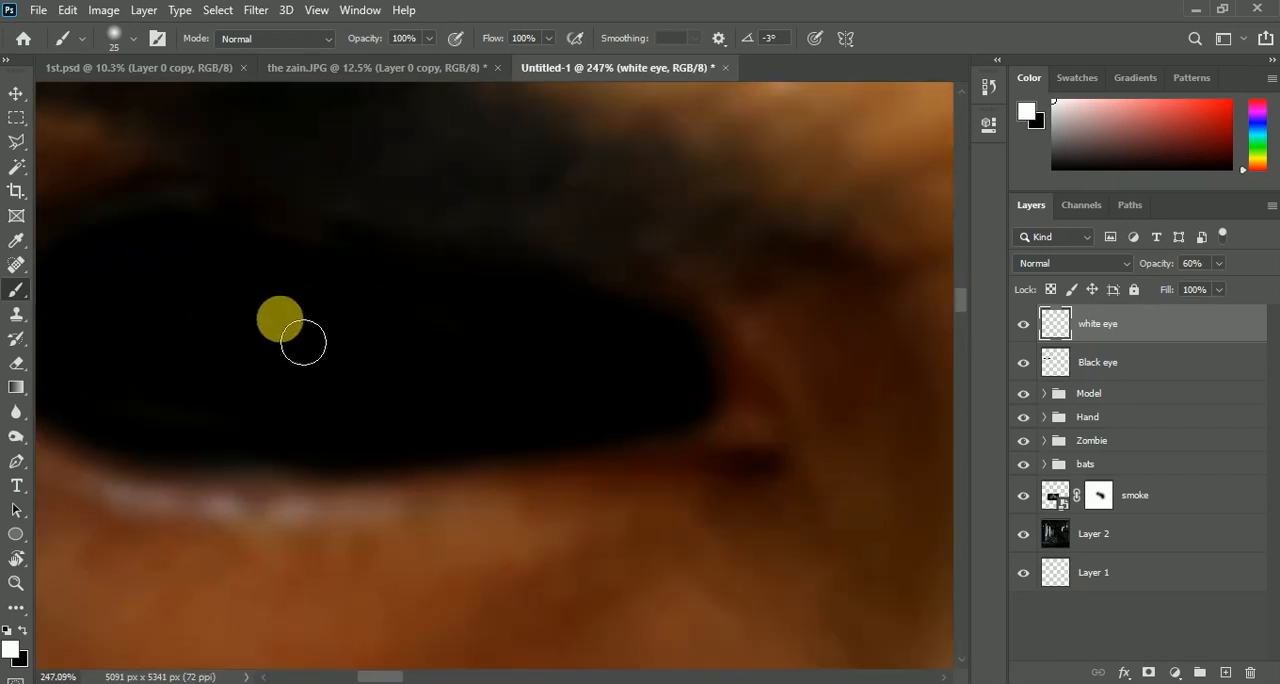
pyautogui.click(233, 318)
pyautogui.press('[')
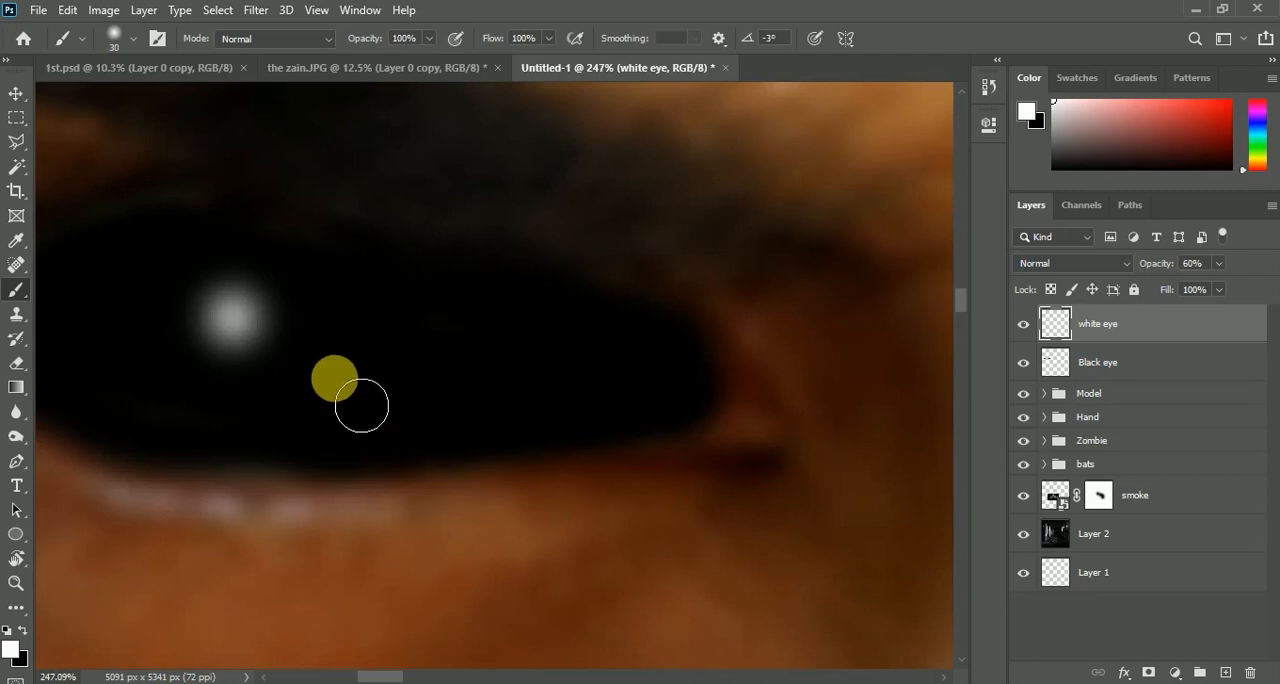
pyautogui.scroll(-5, 370, 390)
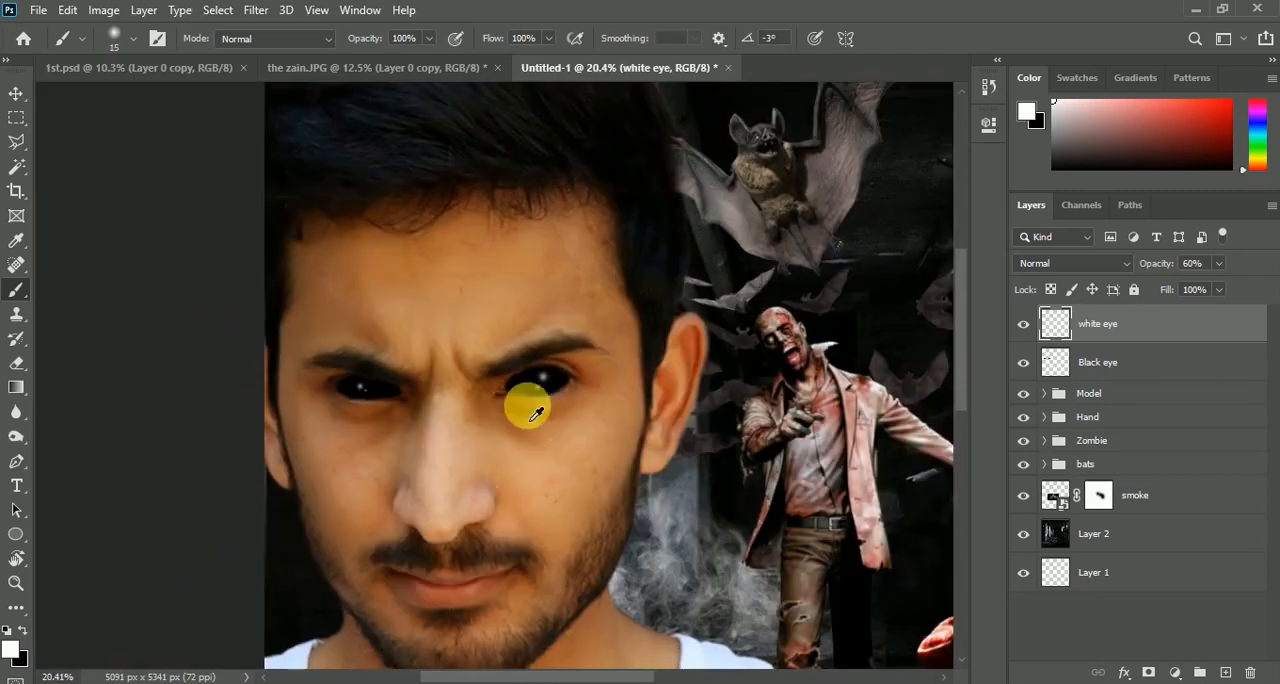
# Remove both highlights from the eye on the zombies' side by covering them with a larger black brush
pyautogui.scroll(4, 528, 402)
pyautogui.scroll(3, 537, 397)
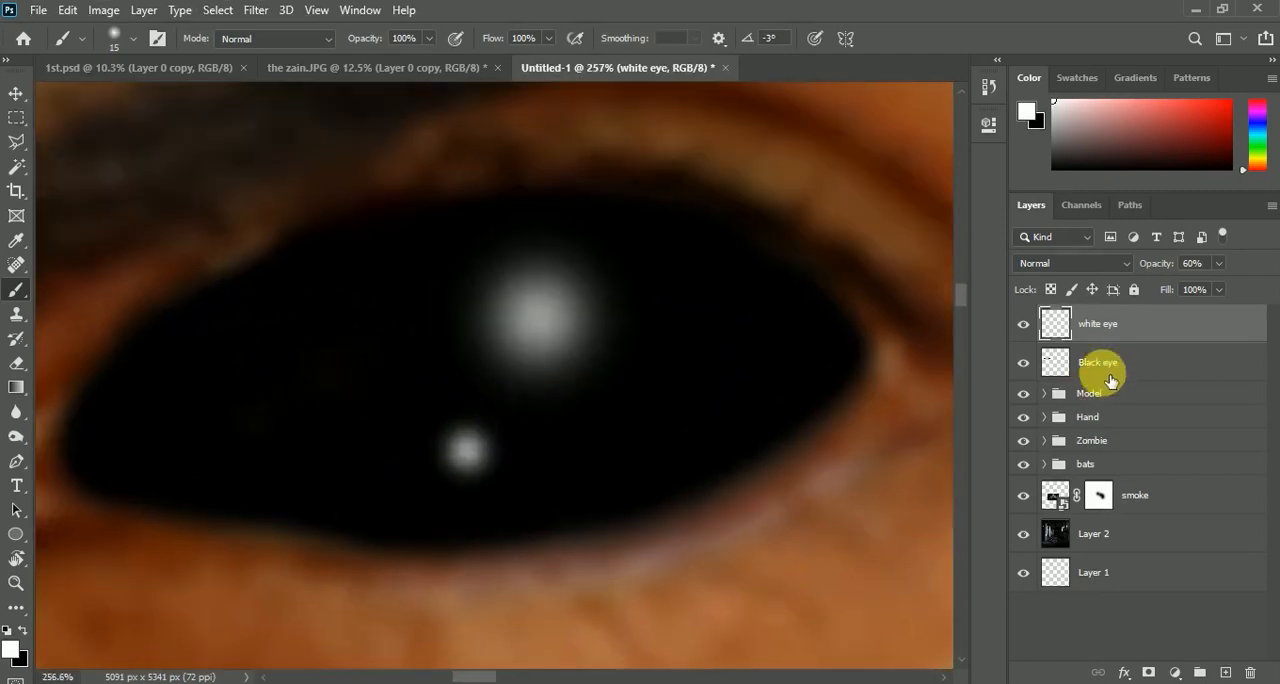
pyautogui.click(1100, 364)
pyautogui.click(466, 450)
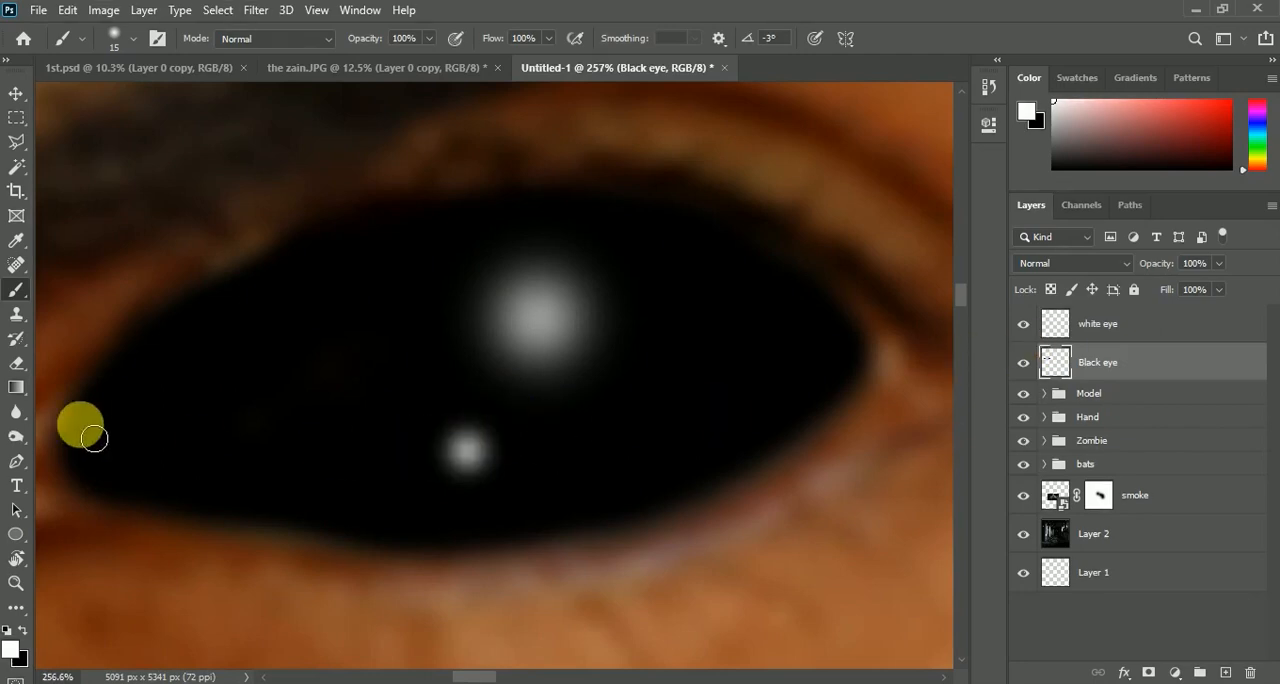
pyautogui.click(21, 630)
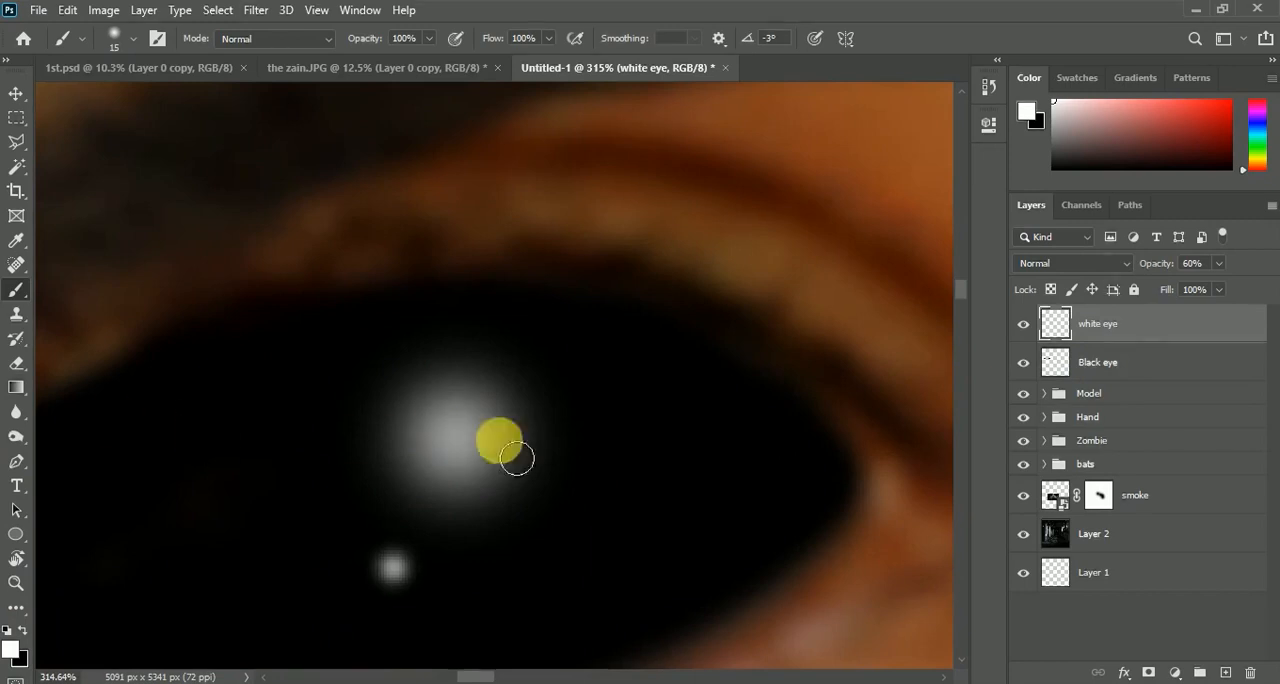
pyautogui.press(']')
pyautogui.press(']')
pyautogui.press('x')
pyautogui.press(']')
pyautogui.press(']')
pyautogui.press(']')
pyautogui.moveTo(472, 480)
pyautogui.mouseDown()
pyautogui.moveTo(608, 507)
pyautogui.moveTo(403, 594)
pyautogui.mouseUp()
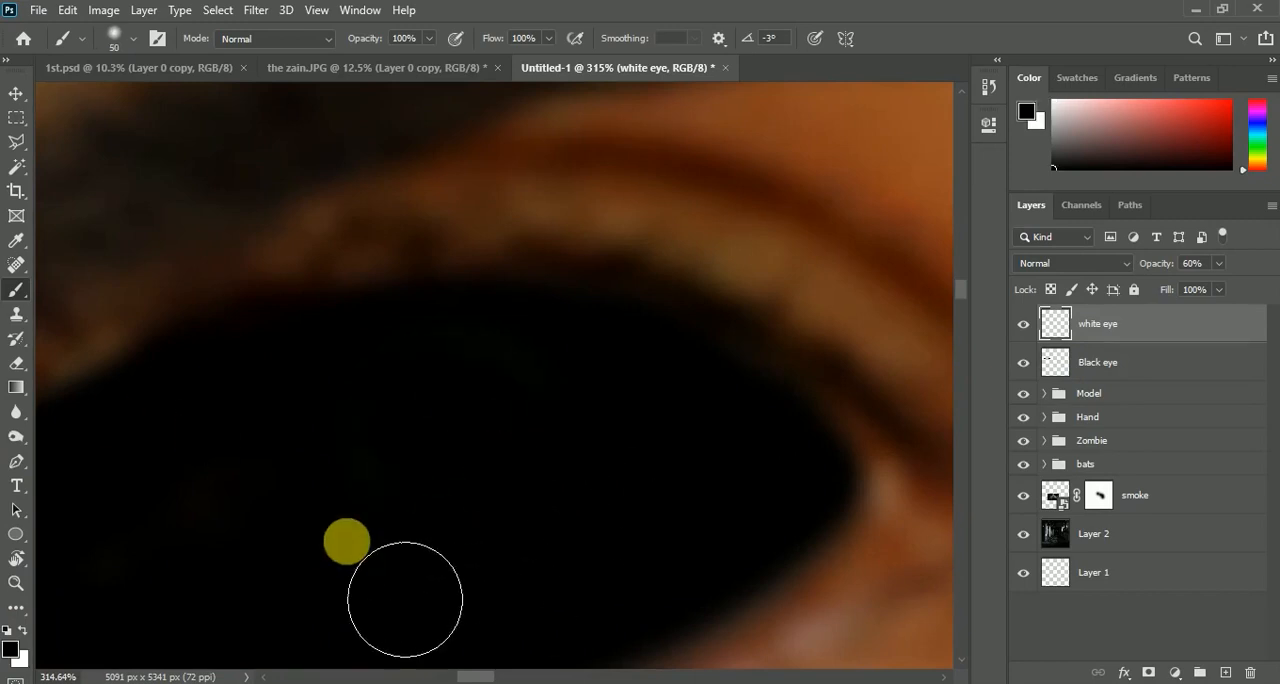
# Repaint the highlights in that eye in white with a 35 px dab and a smaller 20 px dab below it, and check the whole face
pyautogui.press('x')
pyautogui.press('[')
pyautogui.press('[')
pyautogui.press('[')
pyautogui.scroll(-2, 417, 462)
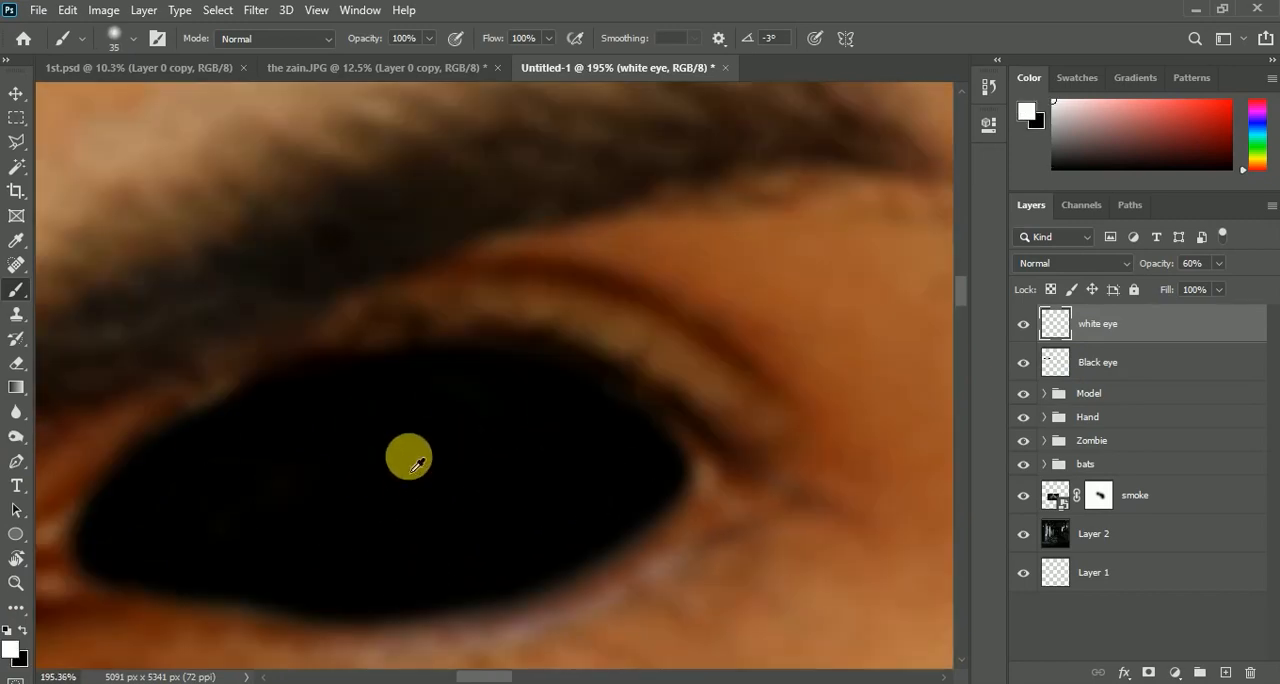
pyautogui.press(']')
pyautogui.click(417, 462)
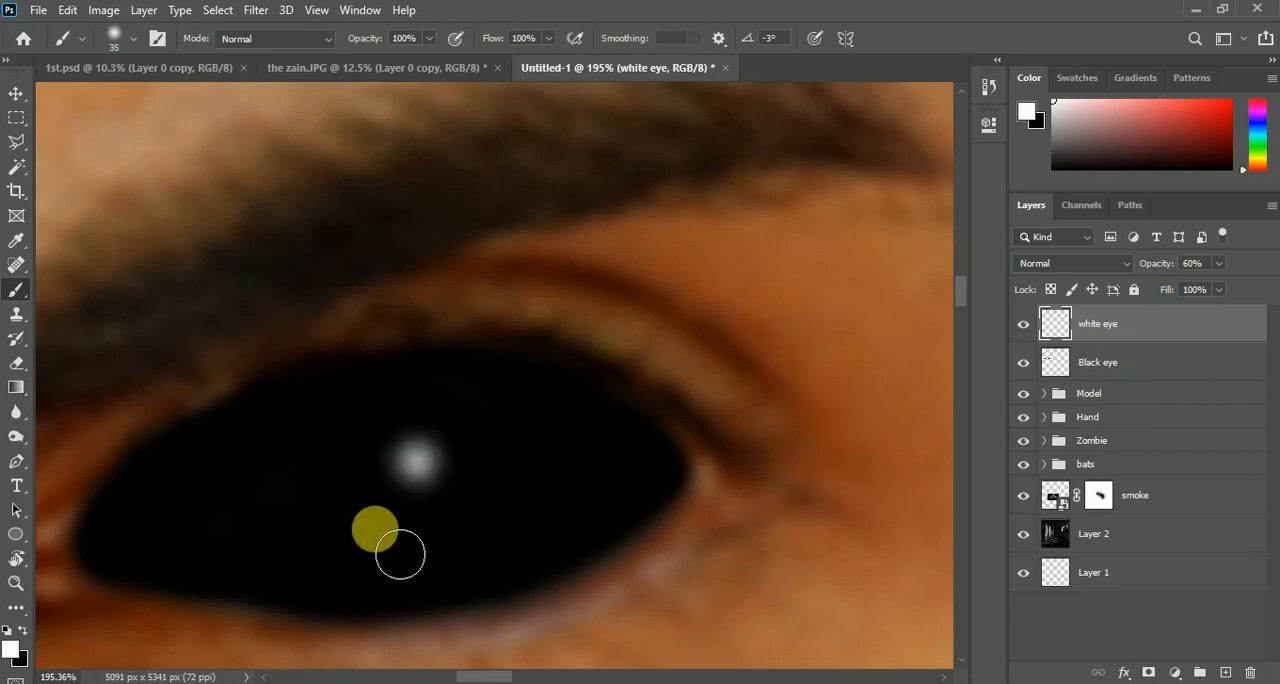
pyautogui.scroll(-8, 480, 450)
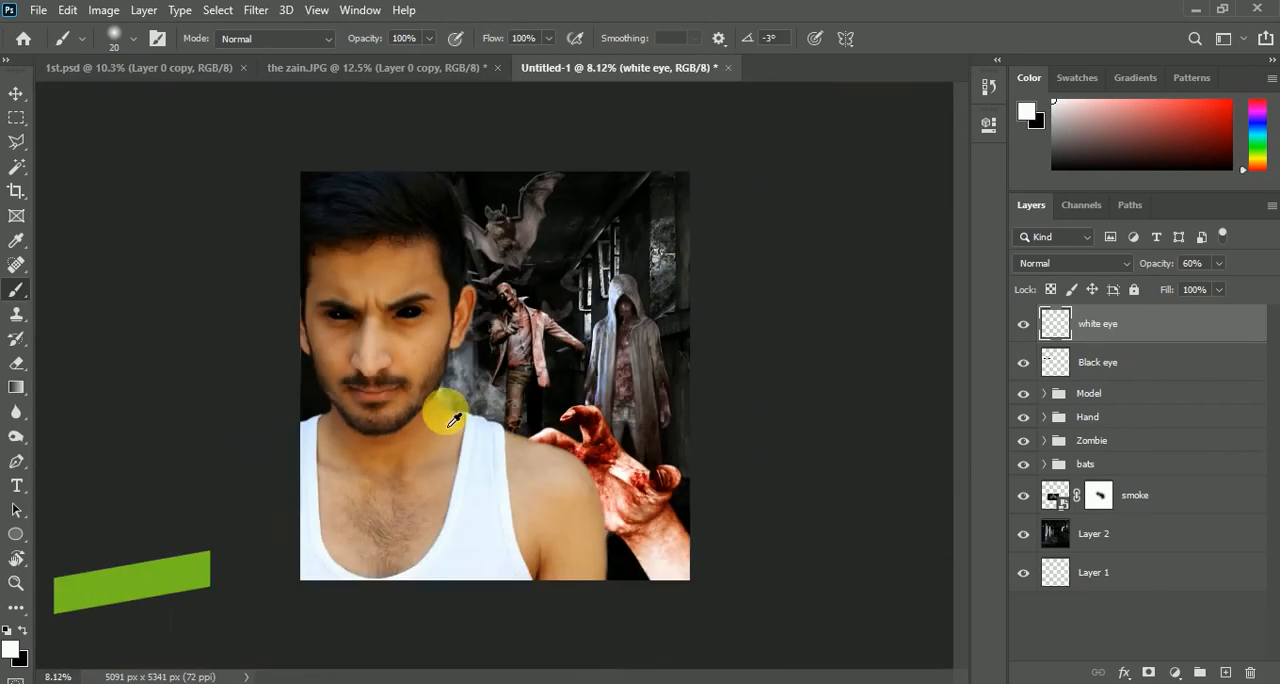
pyautogui.scroll(3, 395, 290)
pyautogui.scroll(-2, 397, 308)
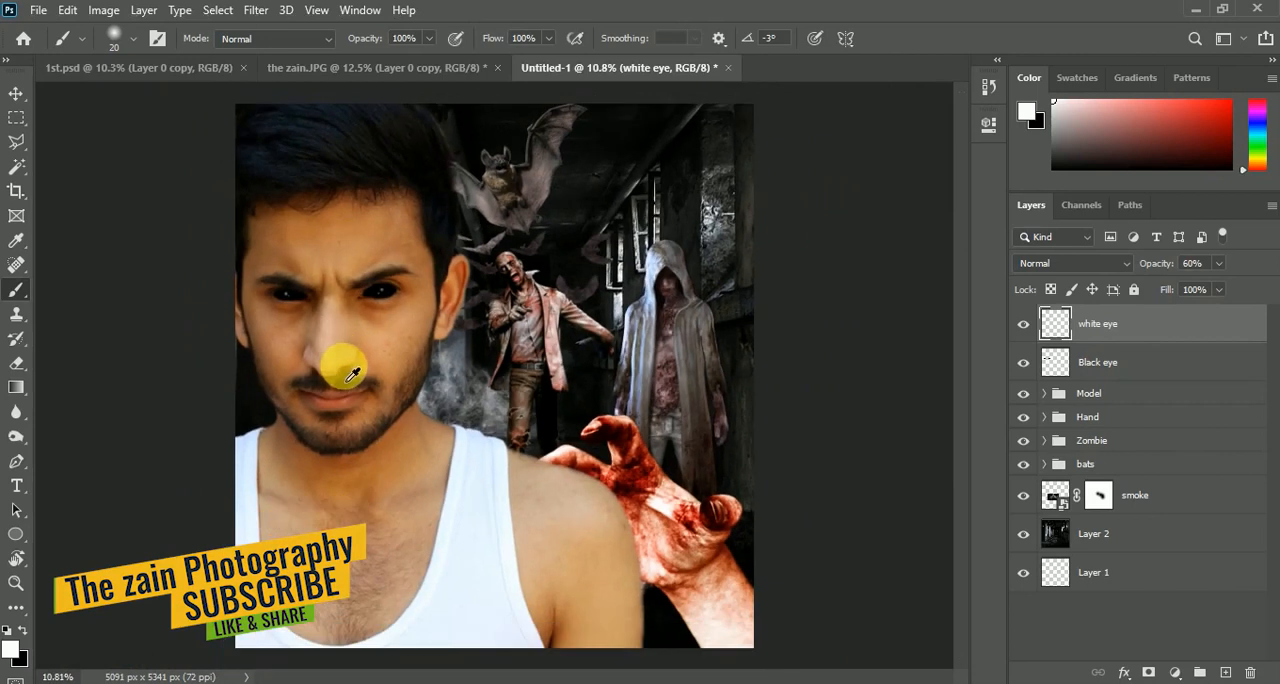
# Group the white eye and Black eye layers and name the group Eye
pyautogui.keyDown('ctrl'); pyautogui.click(1125, 366); pyautogui.keyUp('ctrl')
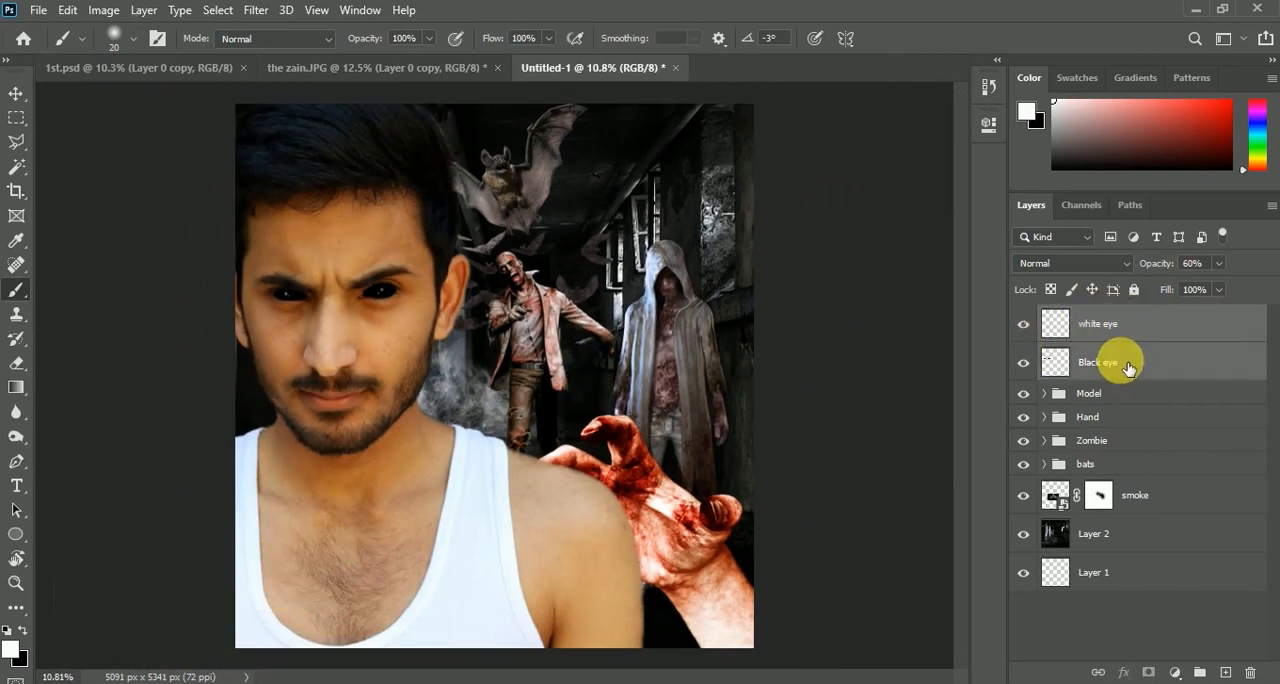
pyautogui.hotkey('ctrl', 'g')
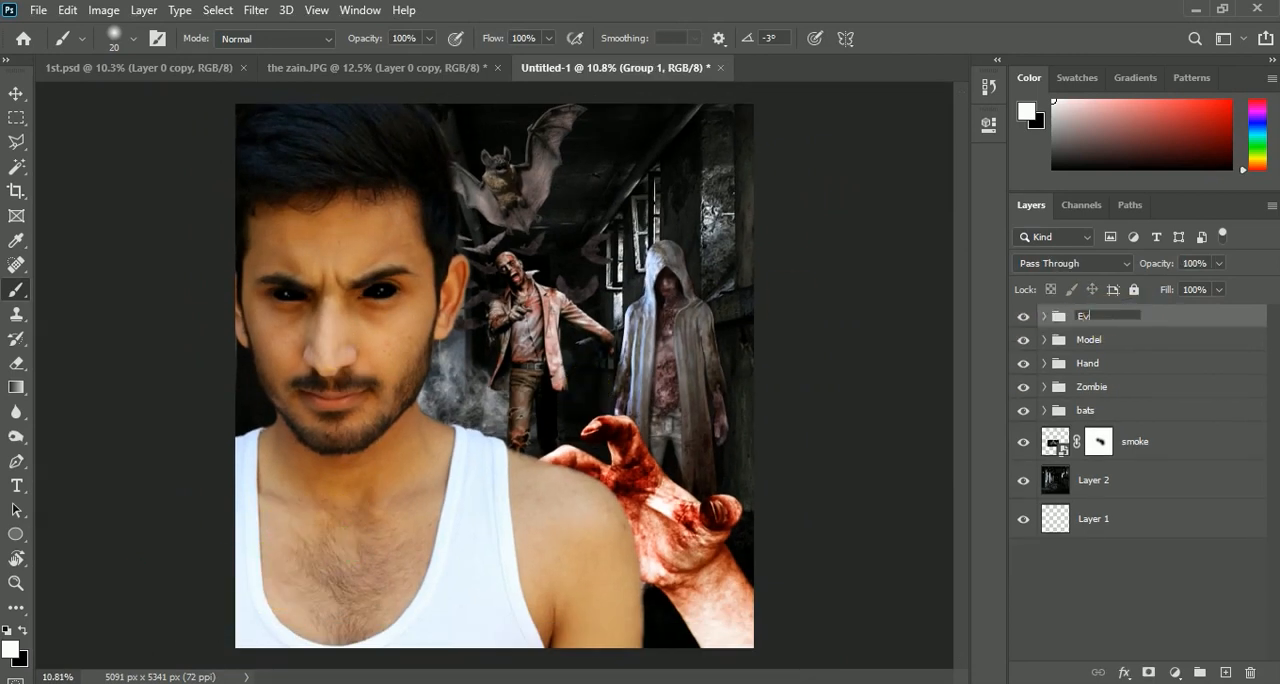
pyautogui.press('Return')
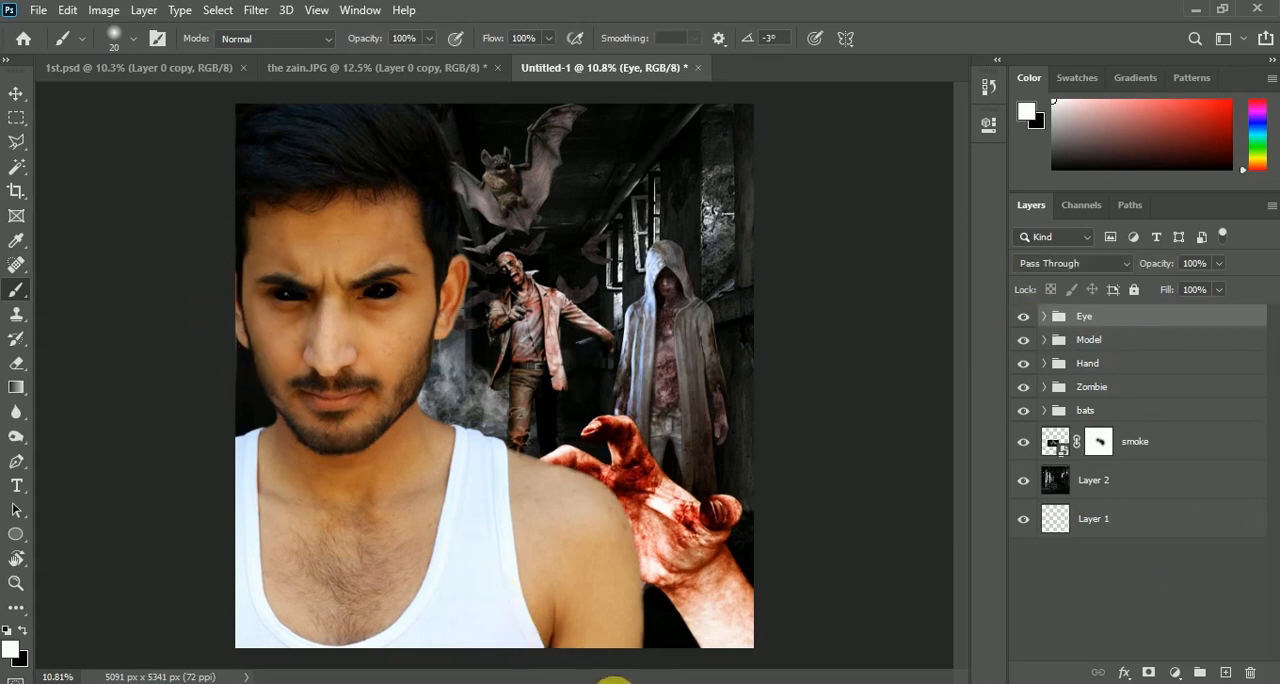
# Place the crack image above the Eye group, rotate it to about -90° and scale it to about 617% to cover the man's face
pyautogui.click(607, 681)
pyautogui.moveTo(673, 226); pyautogui.dragTo(402, 253)
pyautogui.moveTo(356, 304); pyautogui.dragTo(457, 194)
pyautogui.moveTo(404, 270); pyautogui.dragTo(409, 269)
pyautogui.moveTo(462, 186); pyautogui.dragTo(469, 178)
pyautogui.moveTo(428, 264); pyautogui.dragTo(427, 264)
pyautogui.moveTo(243, 492); pyautogui.dragTo(242, 500)
pyautogui.moveTo(305, 450); pyautogui.dragTo(329, 446)
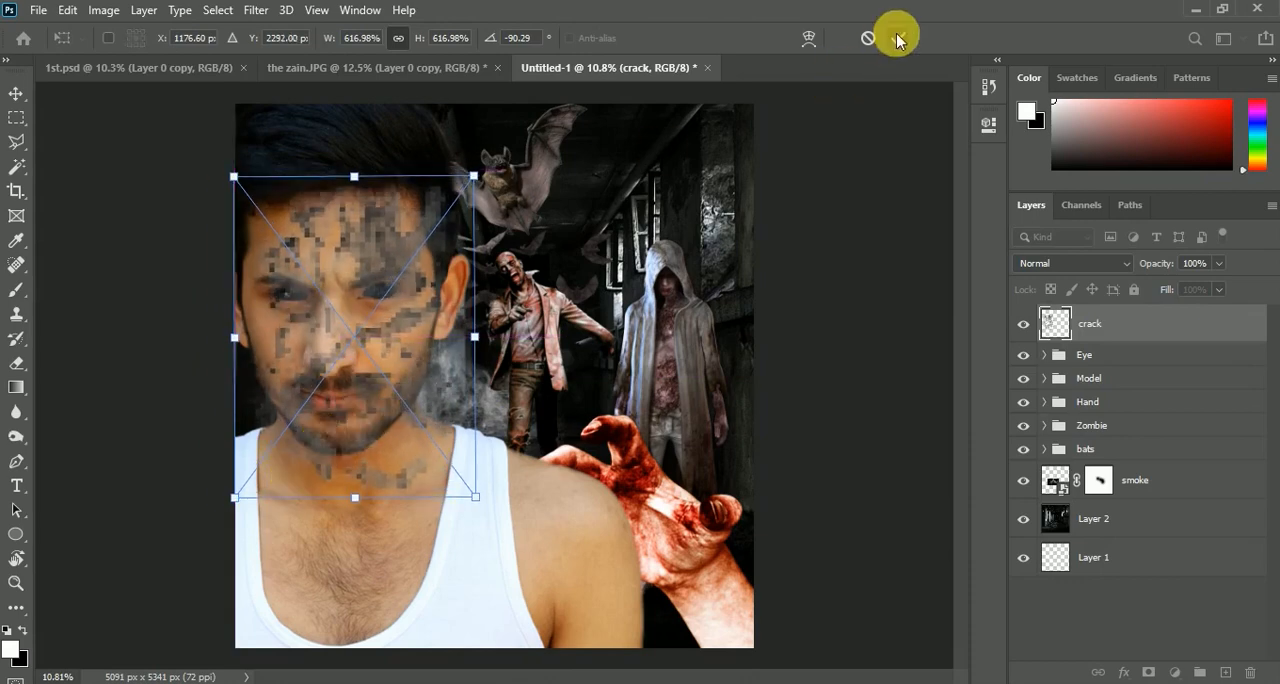
pyautogui.click(897, 38)
# Add a layer mask to the crack layer and invert it to hide the texture
pyautogui.press('b')
pyautogui.scroll(1, 400, 337)
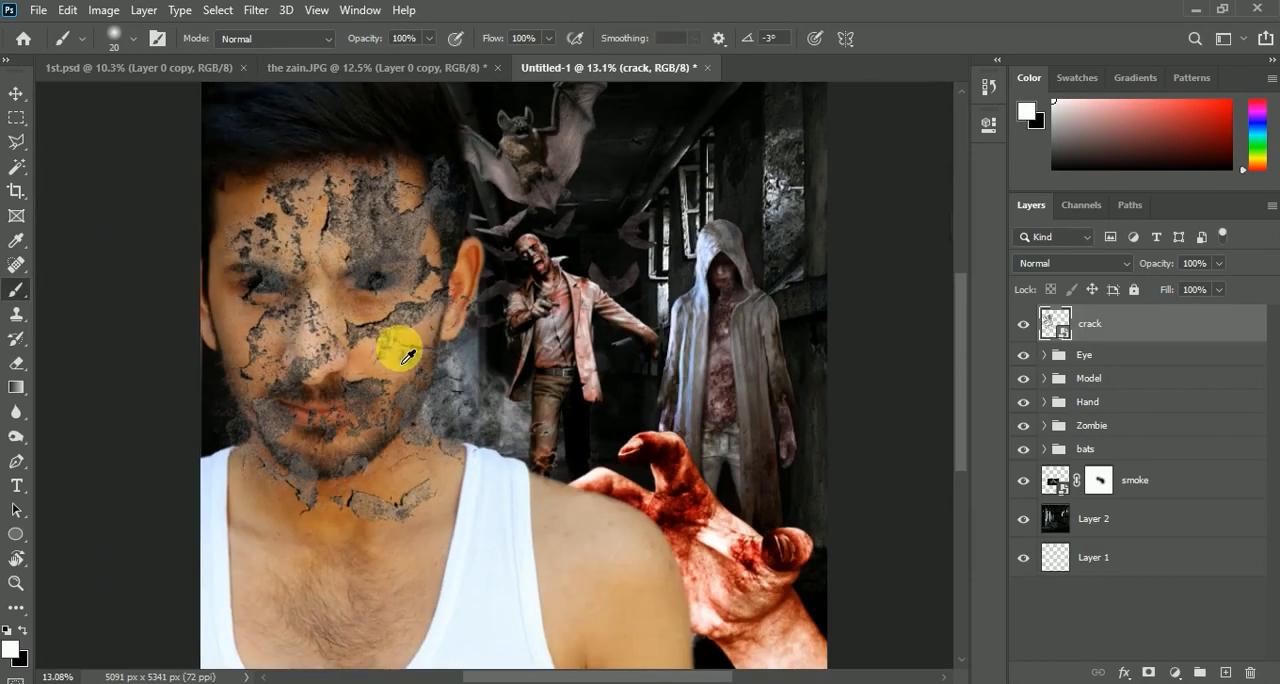
pyautogui.click(1149, 673)
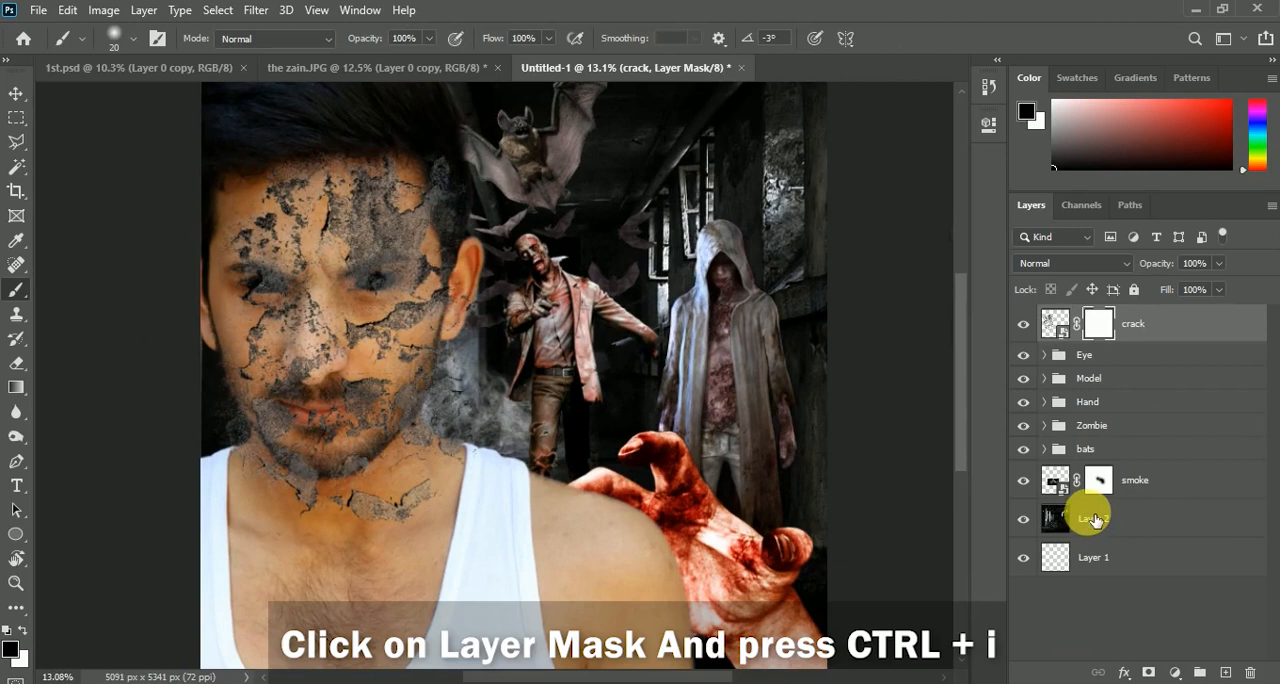
pyautogui.hotkey('ctrl', 'i')
# Reveal the crack texture on the man's cheek below the eye by painting white on the mask with a 500 px soft brush
pyautogui.scroll(3, 360, 315)
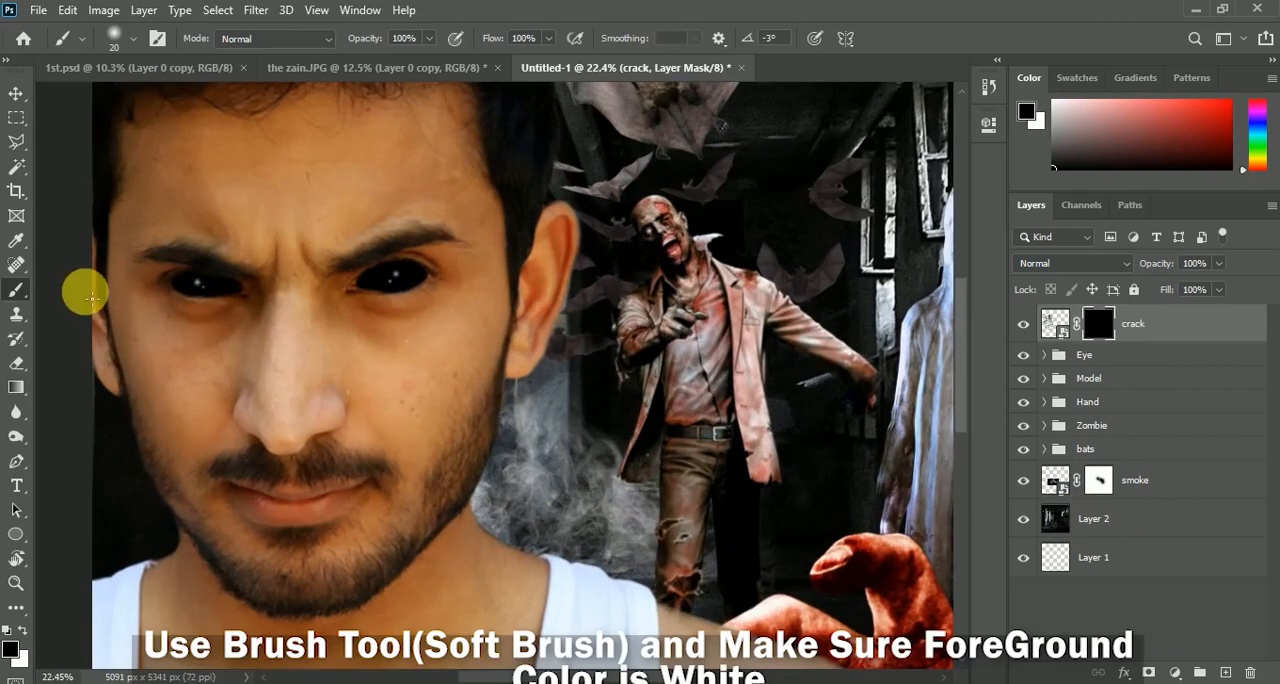
pyautogui.press(']')
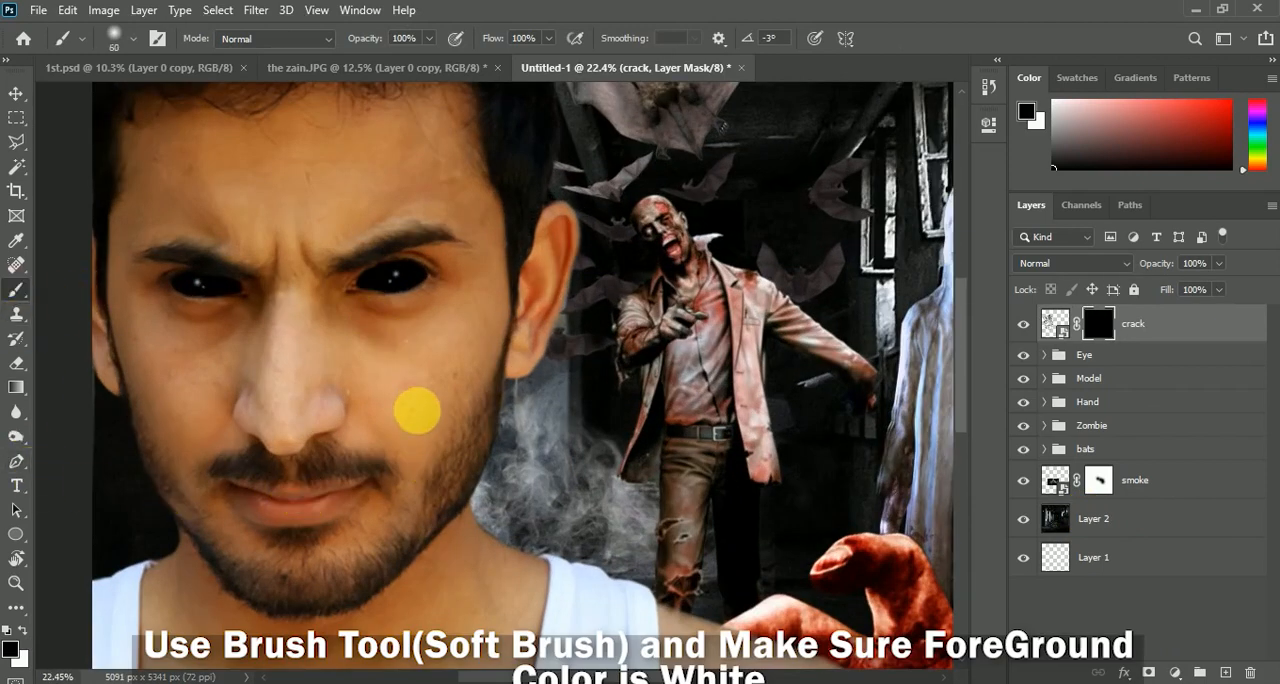
pyautogui.click(22, 630)
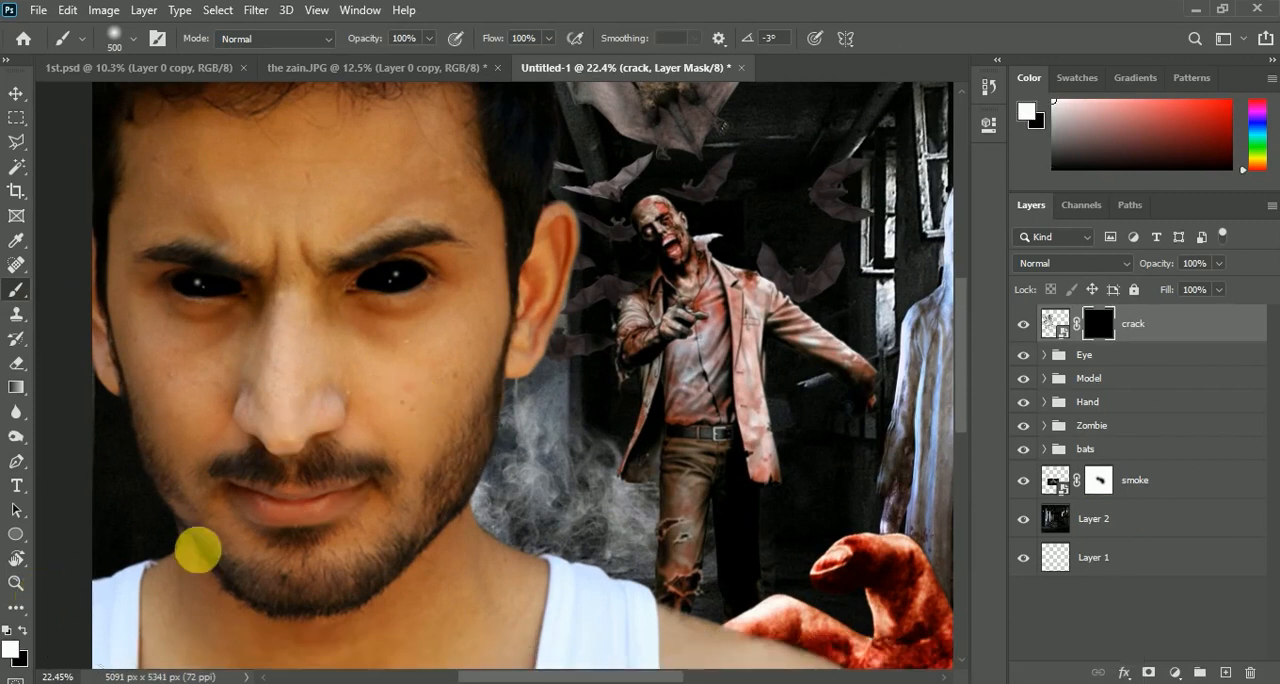
pyautogui.click(414, 366)
pyautogui.moveTo(414, 366); pyautogui.dragTo(403, 416)
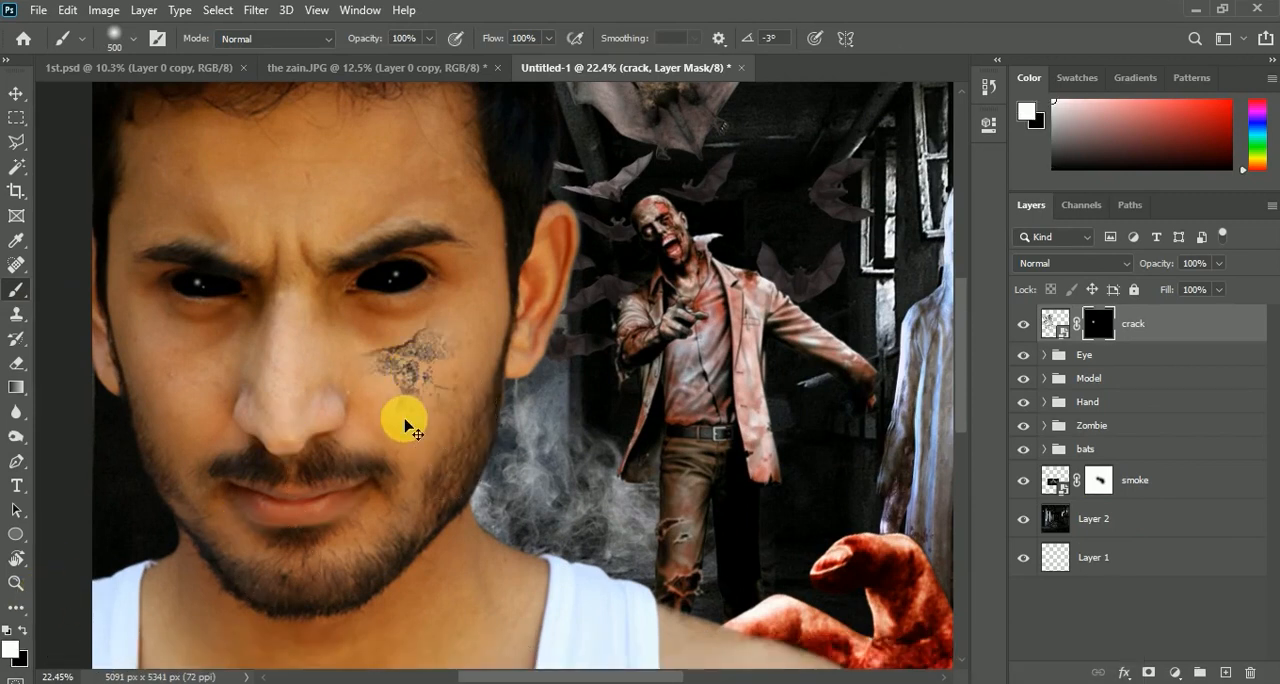
pyautogui.hotkey('ctrl', 'z')
pyautogui.moveTo(488, 448)
pyautogui.mouseDown()
pyautogui.moveTo(495, 366)
pyautogui.moveTo(466, 448)
pyautogui.moveTo(442, 458)
pyautogui.moveTo(436, 439)
pyautogui.moveTo(459, 378)
pyautogui.moveTo(491, 355)
pyautogui.mouseUp()
# Reveal cracks on the forehead and above the other eyebrow by painting white on the mask with a 400 px brush
pyautogui.press('[')
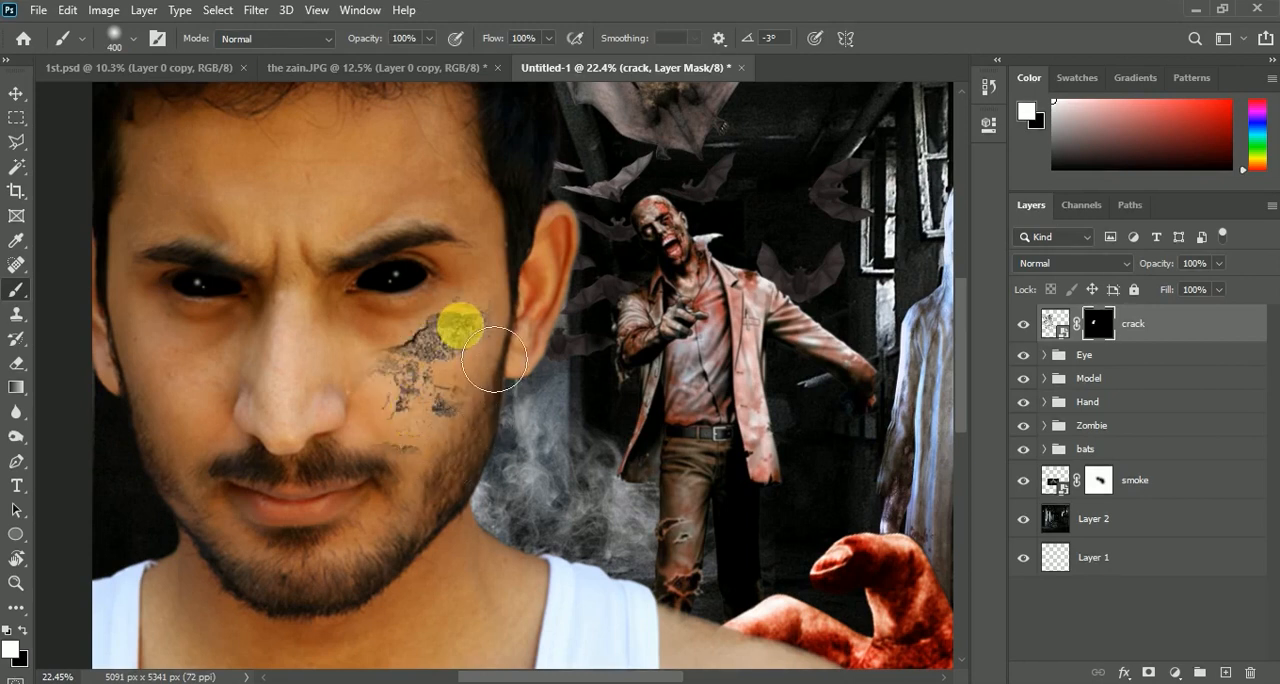
pyautogui.moveTo(460, 204)
pyautogui.mouseDown()
pyautogui.moveTo(406, 190)
pyautogui.moveTo(357, 246)
pyautogui.moveTo(371, 166)
pyautogui.moveTo(452, 154)
pyautogui.moveTo(397, 259)
pyautogui.mouseUp()
pyautogui.scroll(-4, 300, 200)
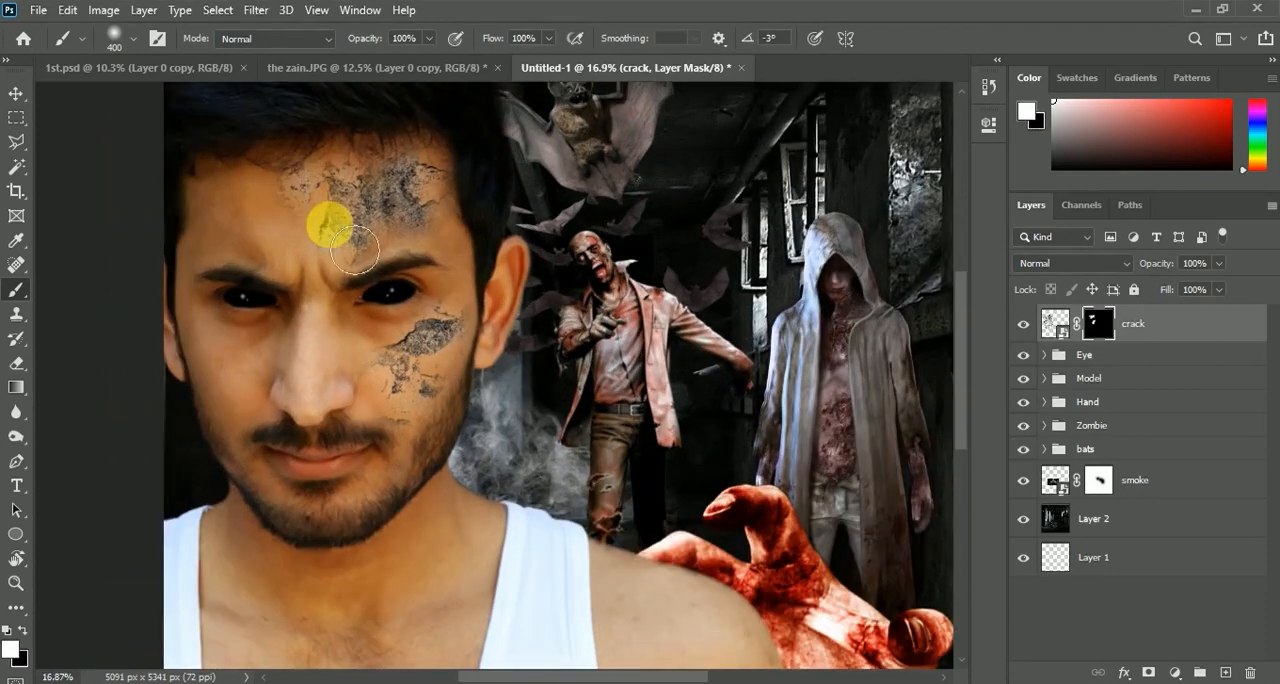
pyautogui.scroll(3, 295, 222)
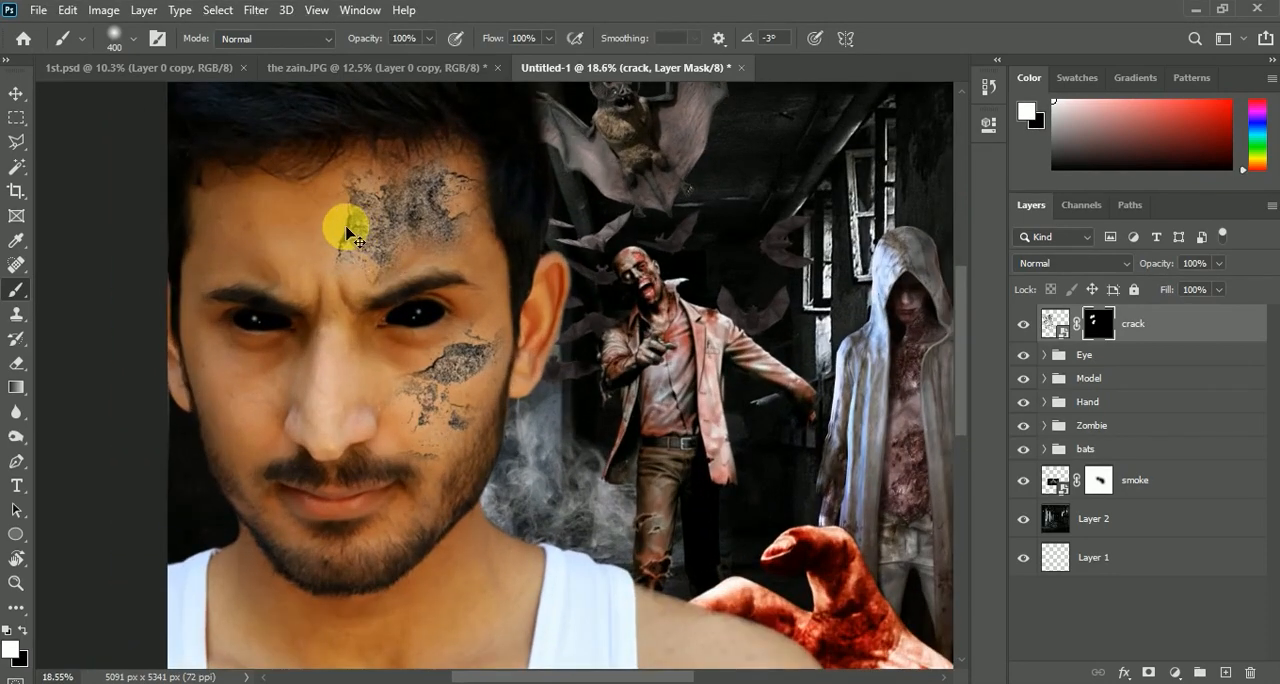
pyautogui.scroll(2, 345, 282)
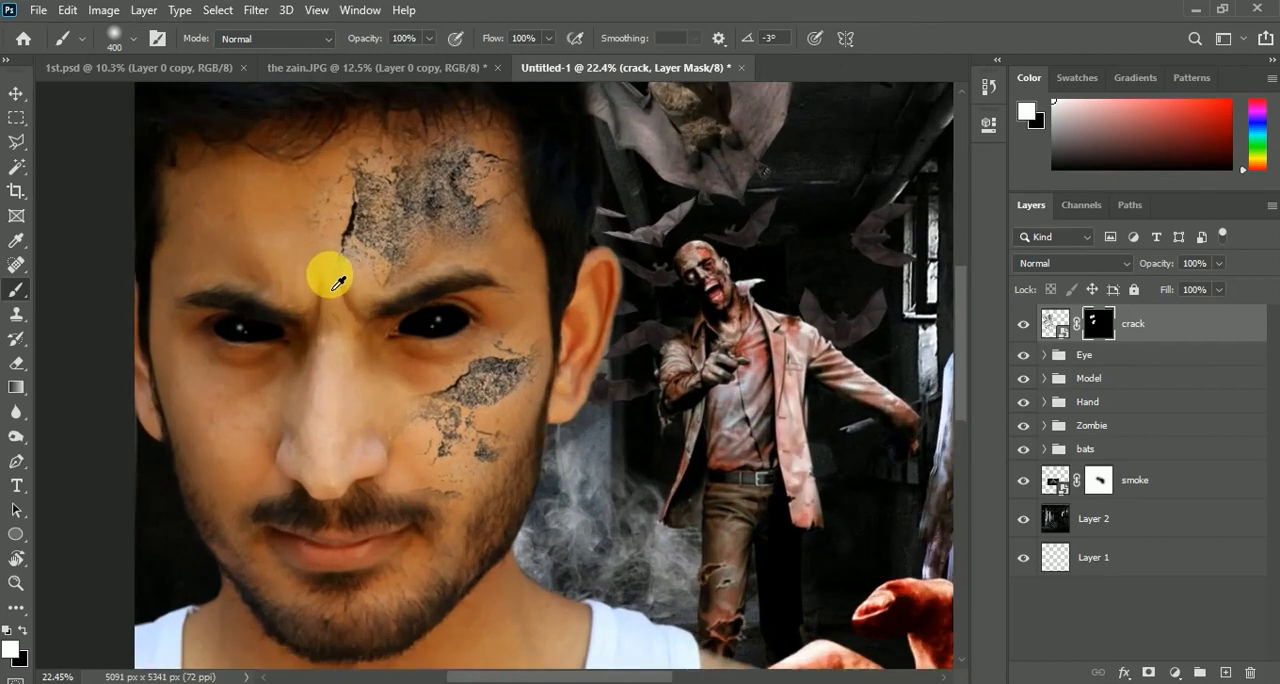
pyautogui.scroll(-1, 372, 400)
pyautogui.scroll(-1, 266, 400)
pyautogui.click(205, 228)
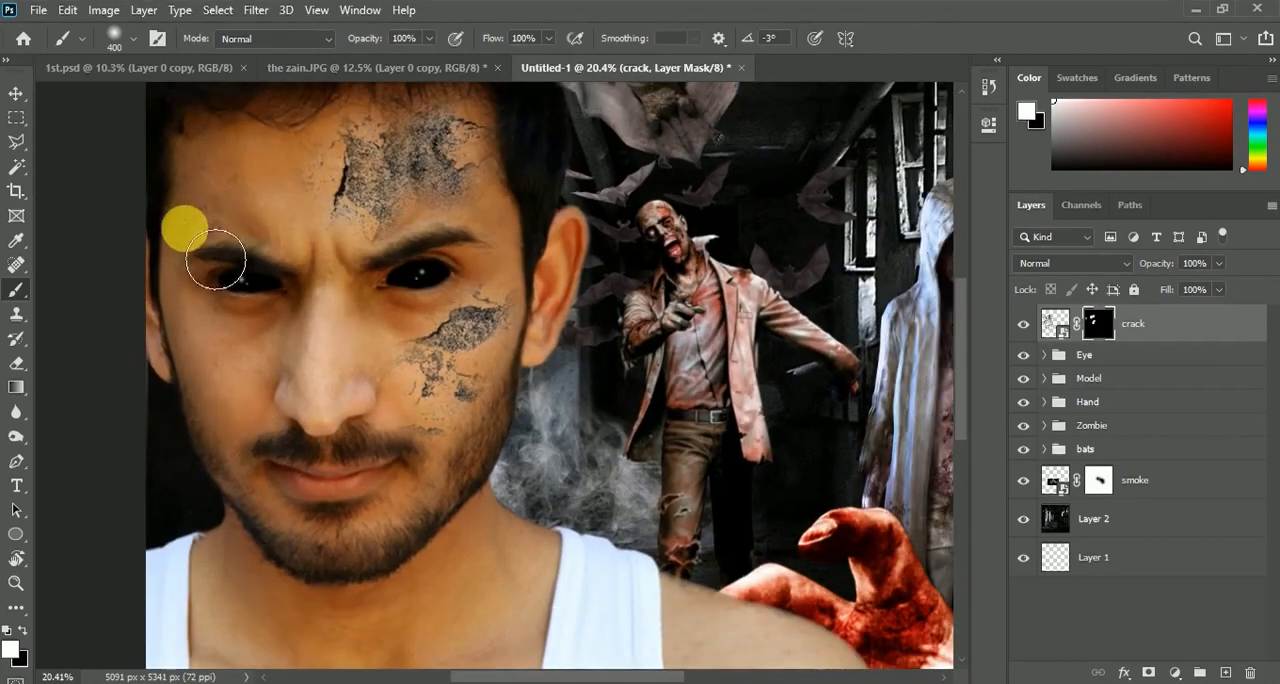
pyautogui.scroll(-2, 253, 349)
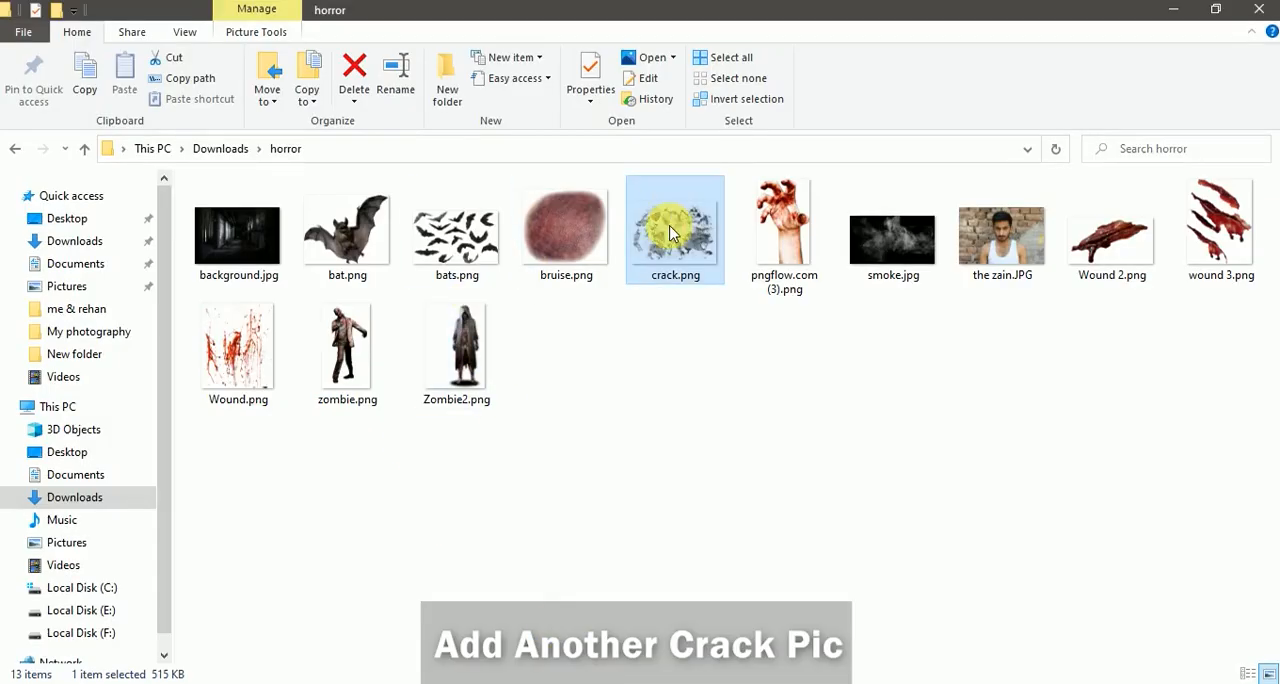
# Place a second crack image above the first and scale it to about 895% over the man's chest and shoulder
pyautogui.moveTo(675, 230); pyautogui.dragTo(498, 560)
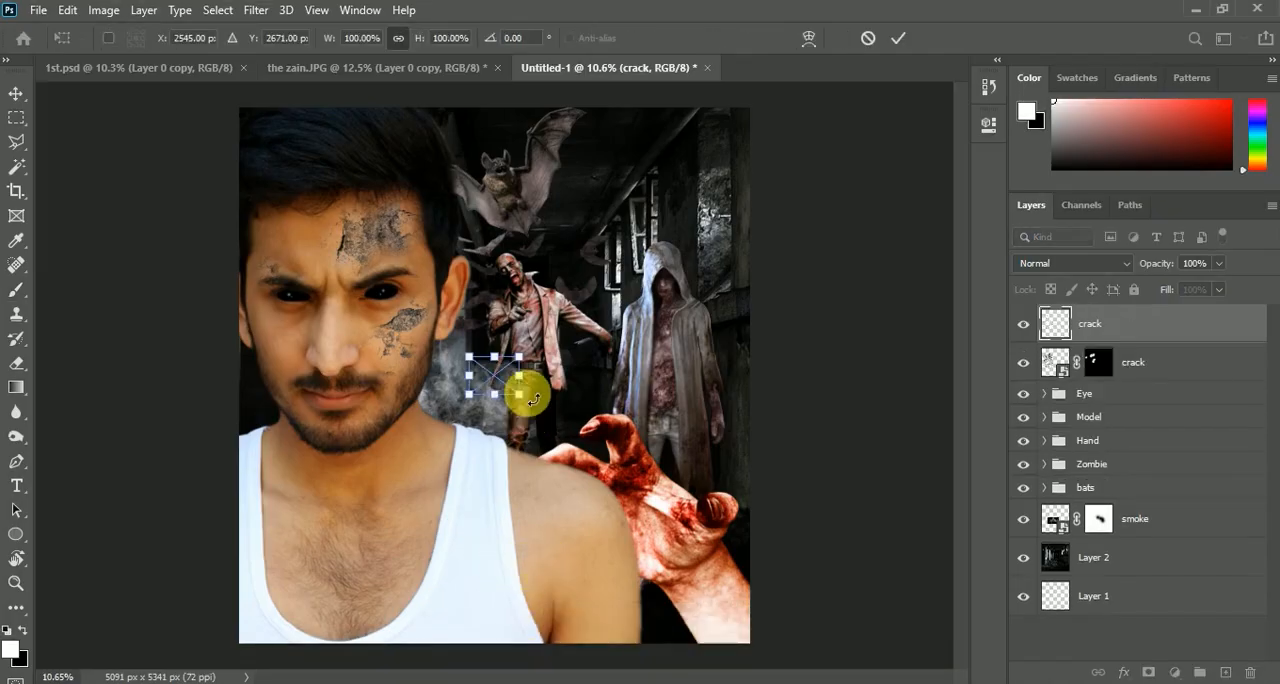
pyautogui.moveTo(527, 397); pyautogui.dragTo(488, 526)
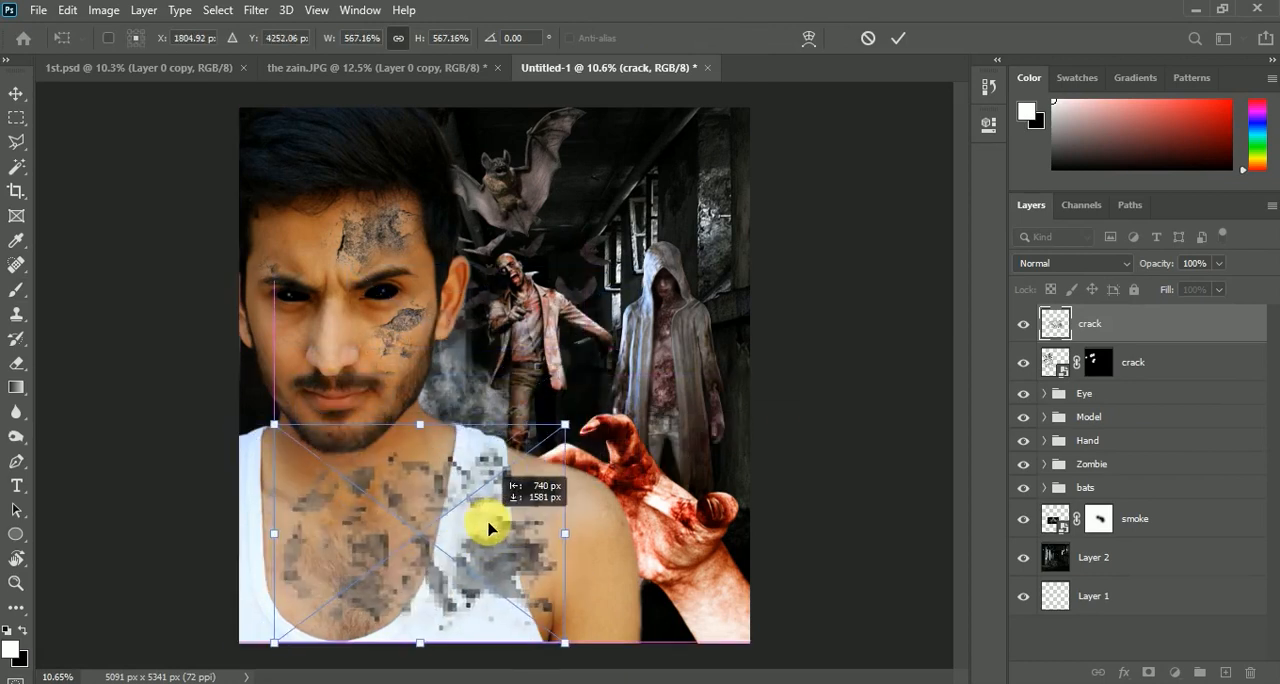
pyautogui.moveTo(573, 424); pyautogui.dragTo(636, 410)
pyautogui.moveTo(563, 500); pyautogui.dragTo(574, 484)
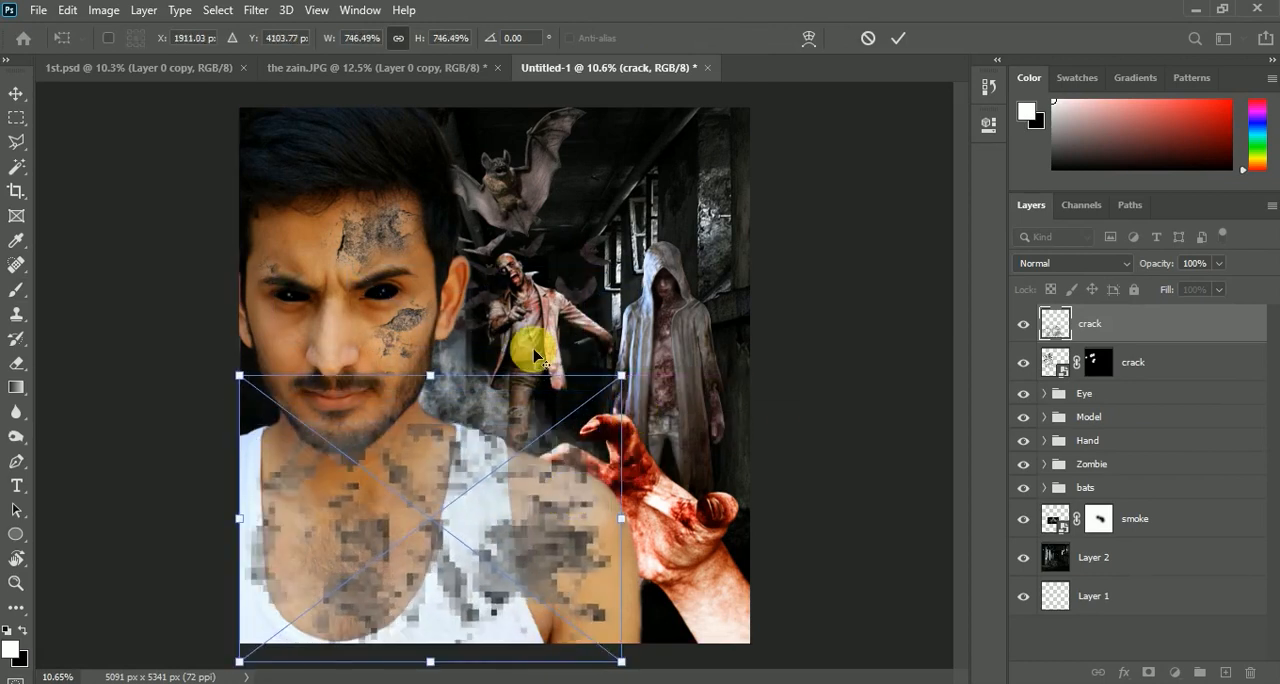
pyautogui.scroll(-4, 534, 351)
pyautogui.moveTo(580, 566); pyautogui.dragTo(592, 575)
pyautogui.moveTo(532, 459); pyautogui.dragTo(531, 482)
pyautogui.moveTo(591, 386); pyautogui.dragTo(600, 379)
pyautogui.moveTo(530, 458); pyautogui.dragTo(549, 449)
# Flip the second crack image vertically, scale it to about 959%, and shift it slightly down over the torso
pyautogui.rightClick(534, 460)
pyautogui.click(550, 445)
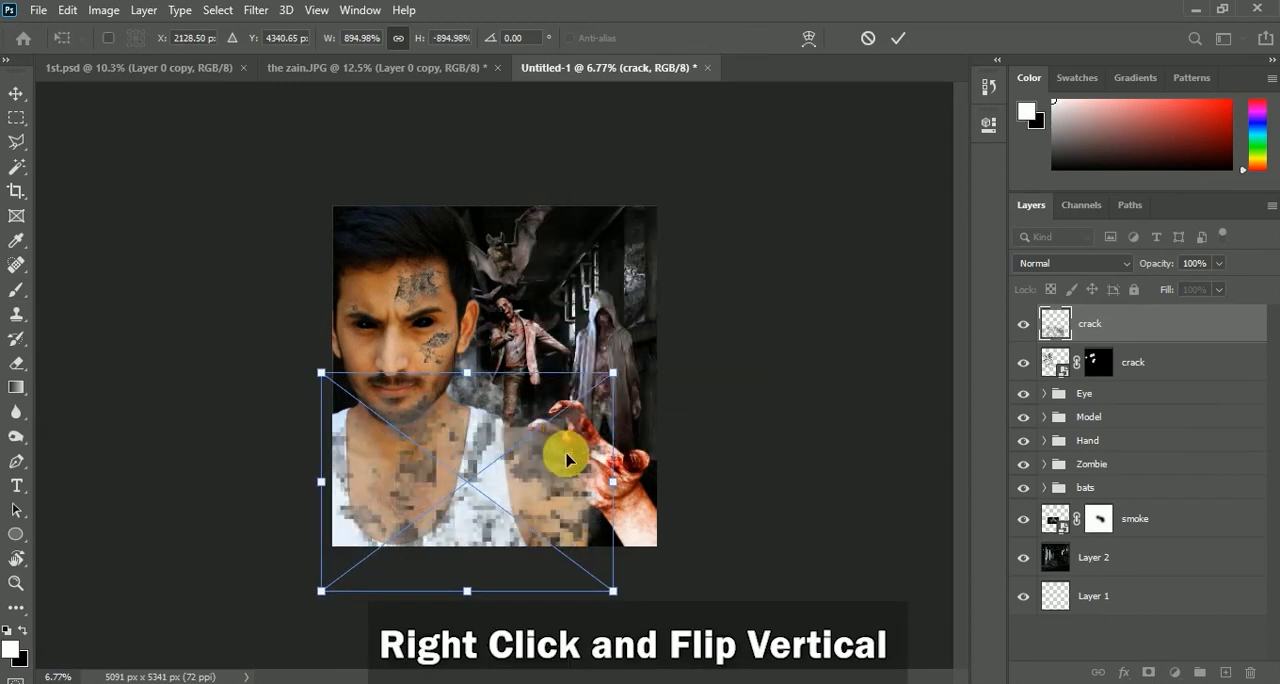
pyautogui.moveTo(613, 374); pyautogui.dragTo(624, 371)
pyautogui.moveTo(586, 449); pyautogui.dragTo(583, 463)
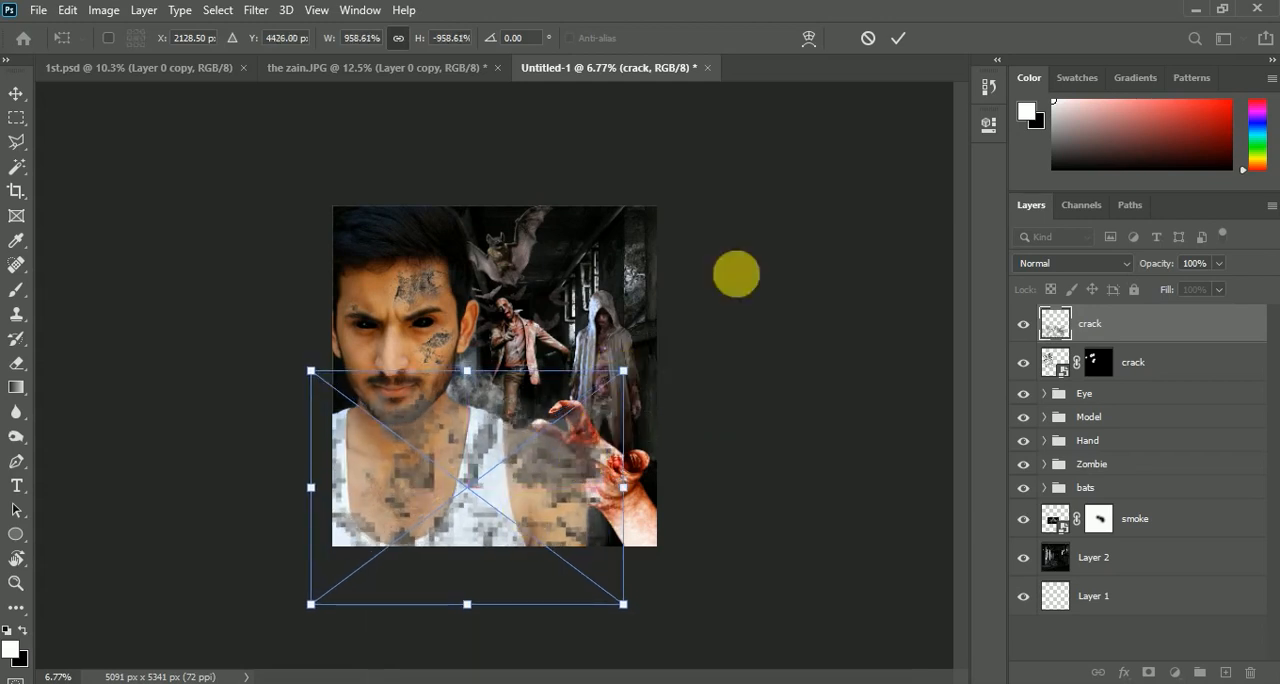
pyautogui.click(898, 38)
# Add a layer mask to the second crack layer and invert it to hide the texture
pyautogui.hotkey('ctrl', '+')
pyautogui.hotkey('ctrl', '+')
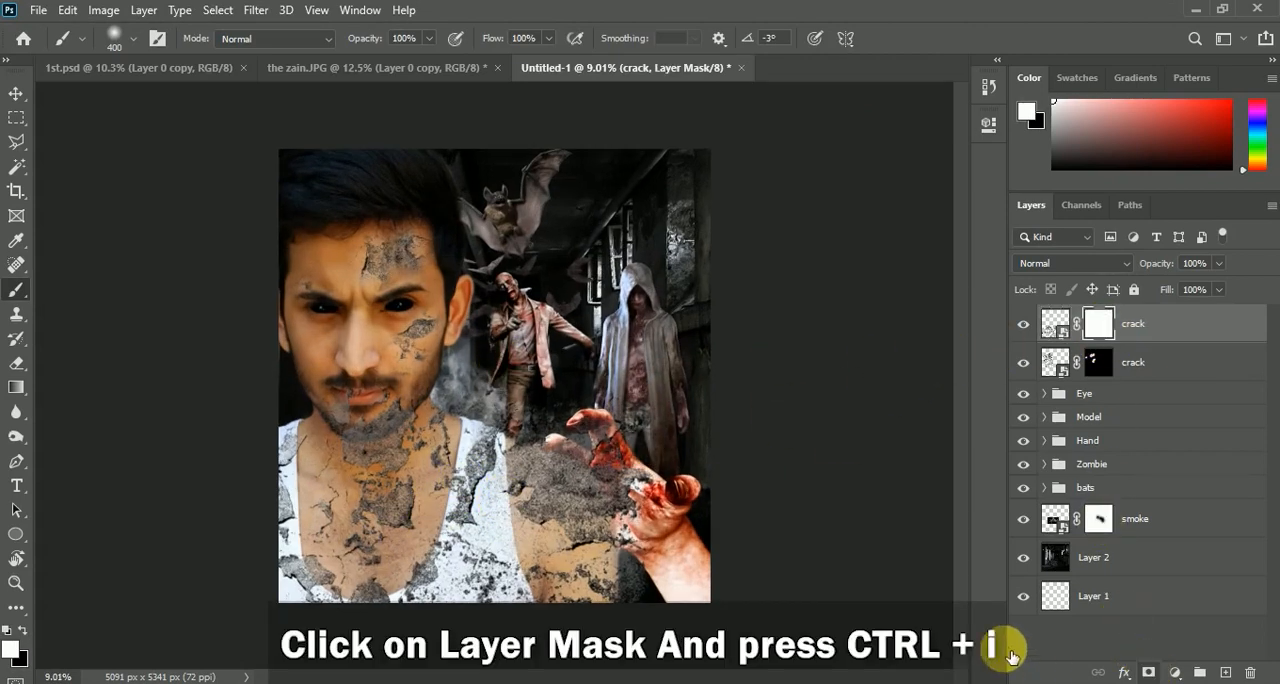
pyautogui.hotkey('ctrl', 'i')
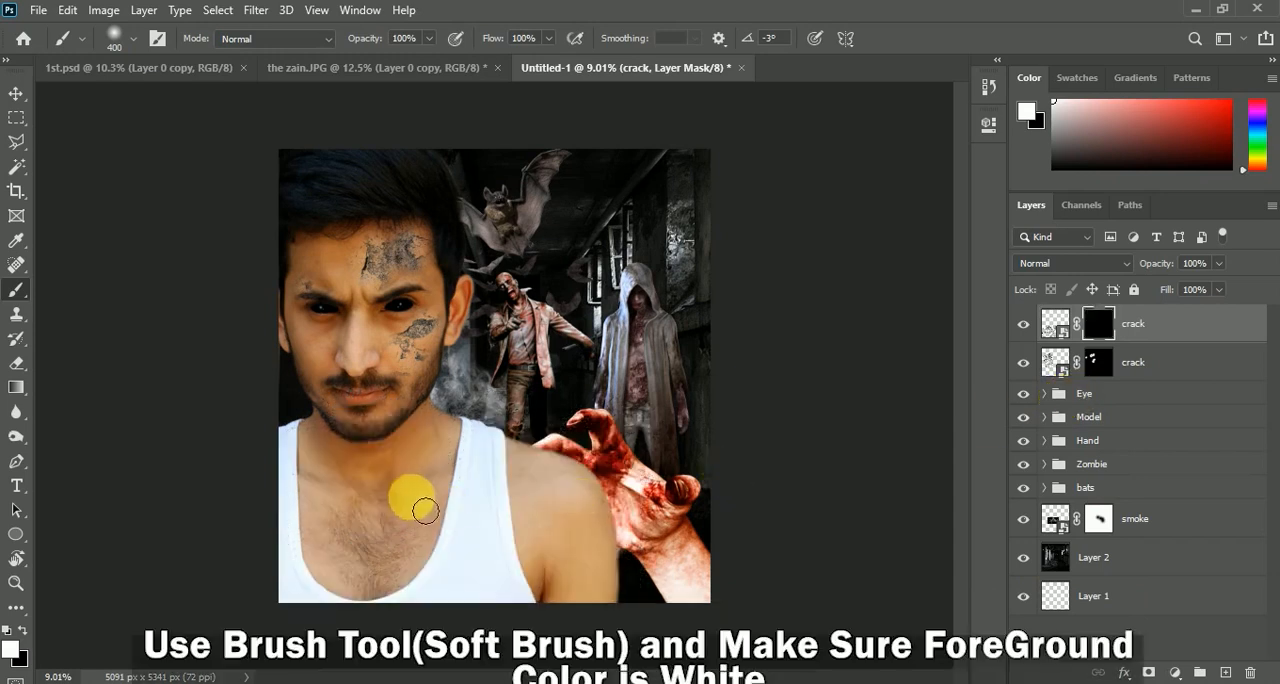
# Reveal the crack texture on the man's shoulder by painting white on the mask with the brush enlarged to 1000 px
pyautogui.hotkey('ctrl', '+')
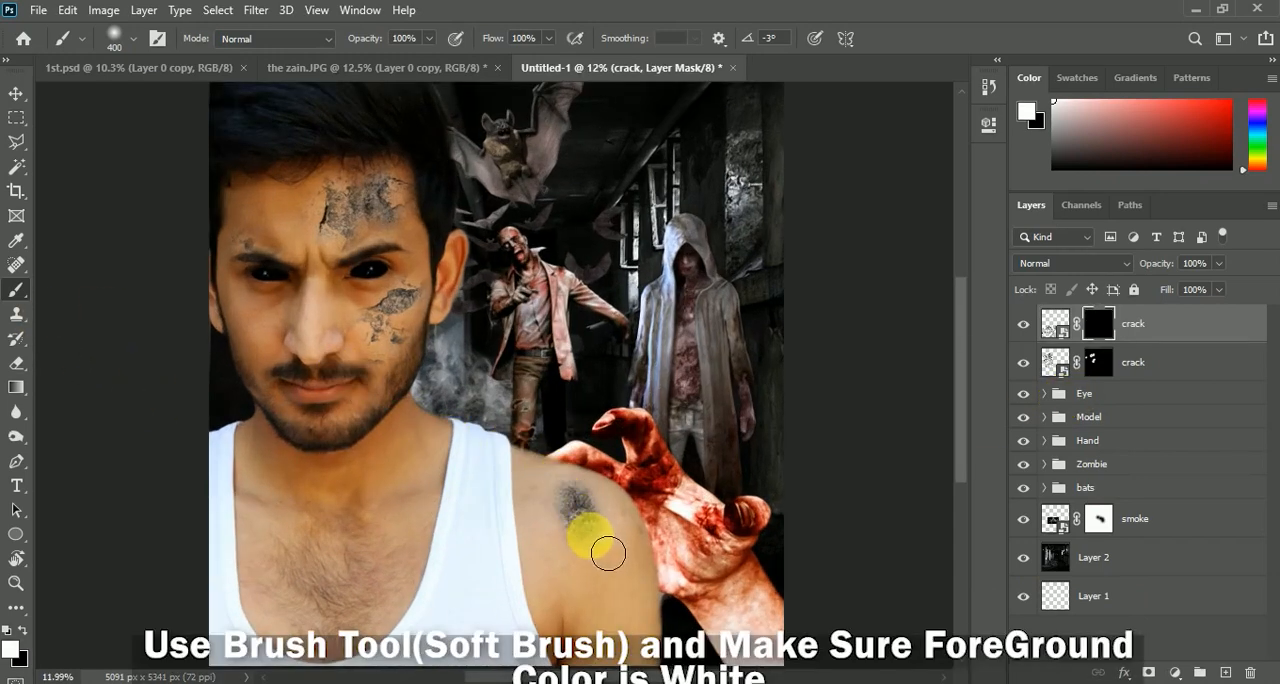
pyautogui.press(']')
pyautogui.press(']')
pyautogui.moveTo(585, 527)
pyautogui.mouseDown()
pyautogui.moveTo(571, 503)
pyautogui.moveTo(591, 523)
pyautogui.mouseUp()
pyautogui.scroll(-2, 571, 503)
pyautogui.scroll(4, 471, 383)
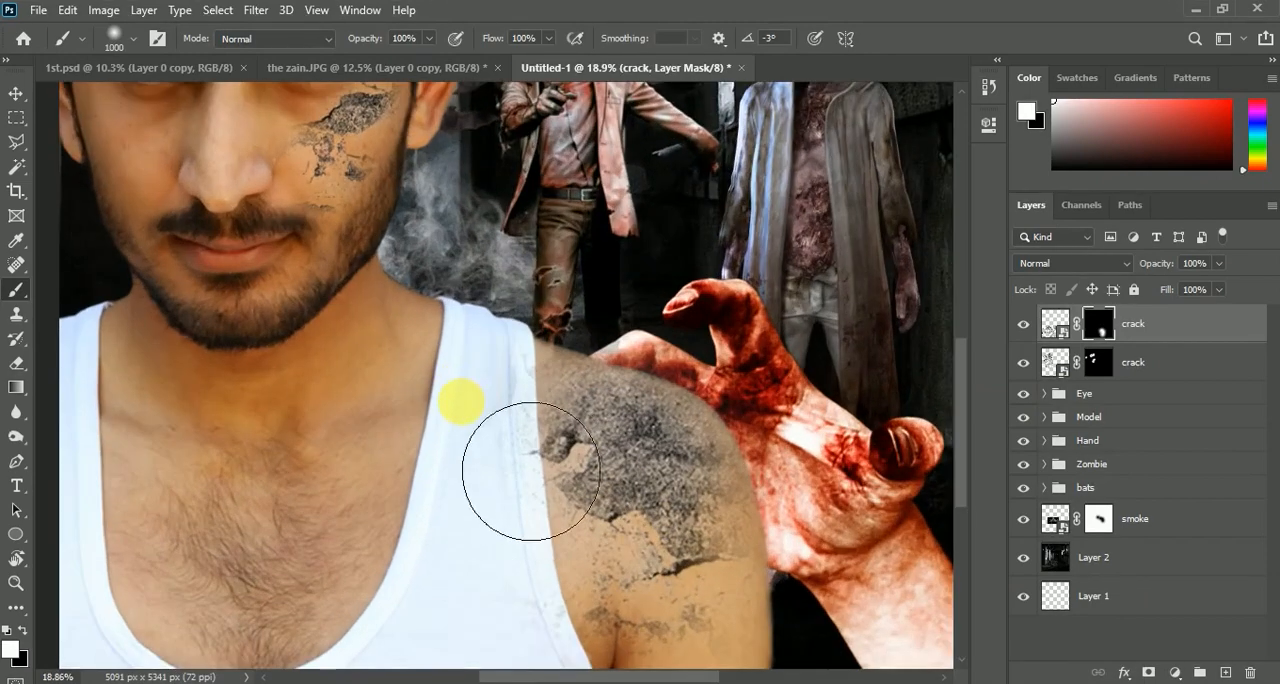
# Remove the cracks spilling onto the vest strap by painting black on the mask, with brush sizes of 400 and 600 px
pyautogui.moveTo(515, 390); pyautogui.dragTo(516, 510)
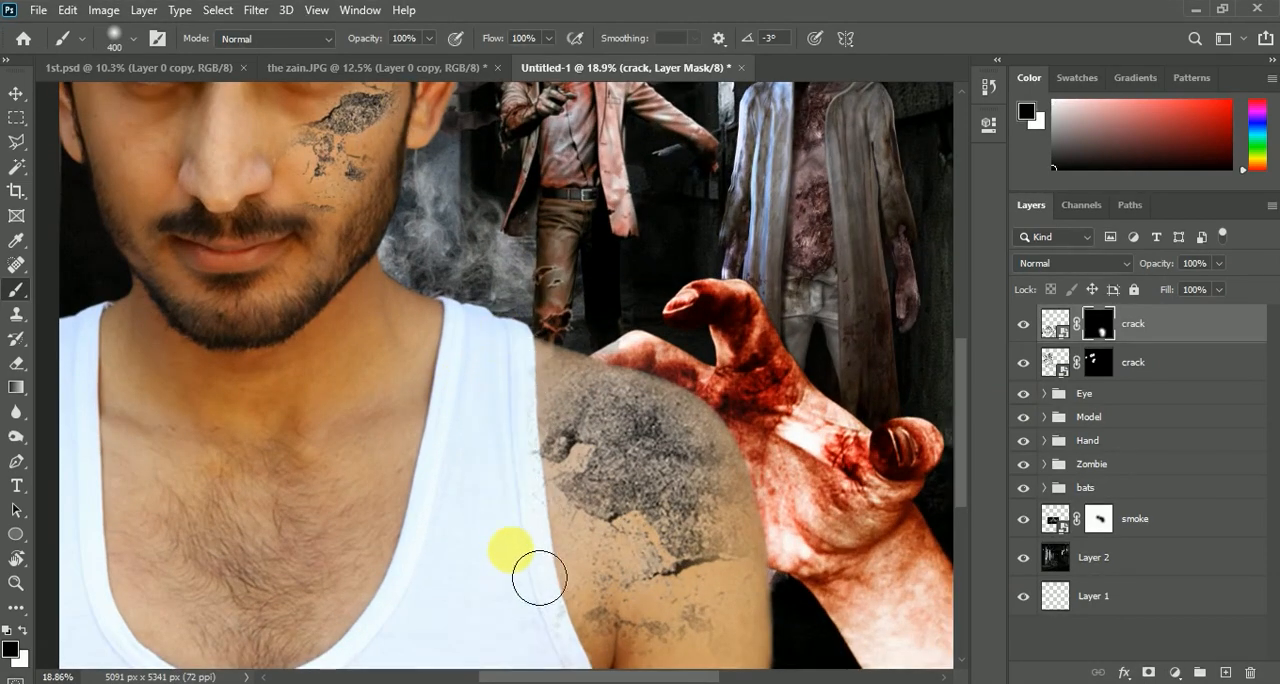
pyautogui.scroll(-3, 514, 485)
pyautogui.press(']')
pyautogui.press(']')
pyautogui.click(569, 481)
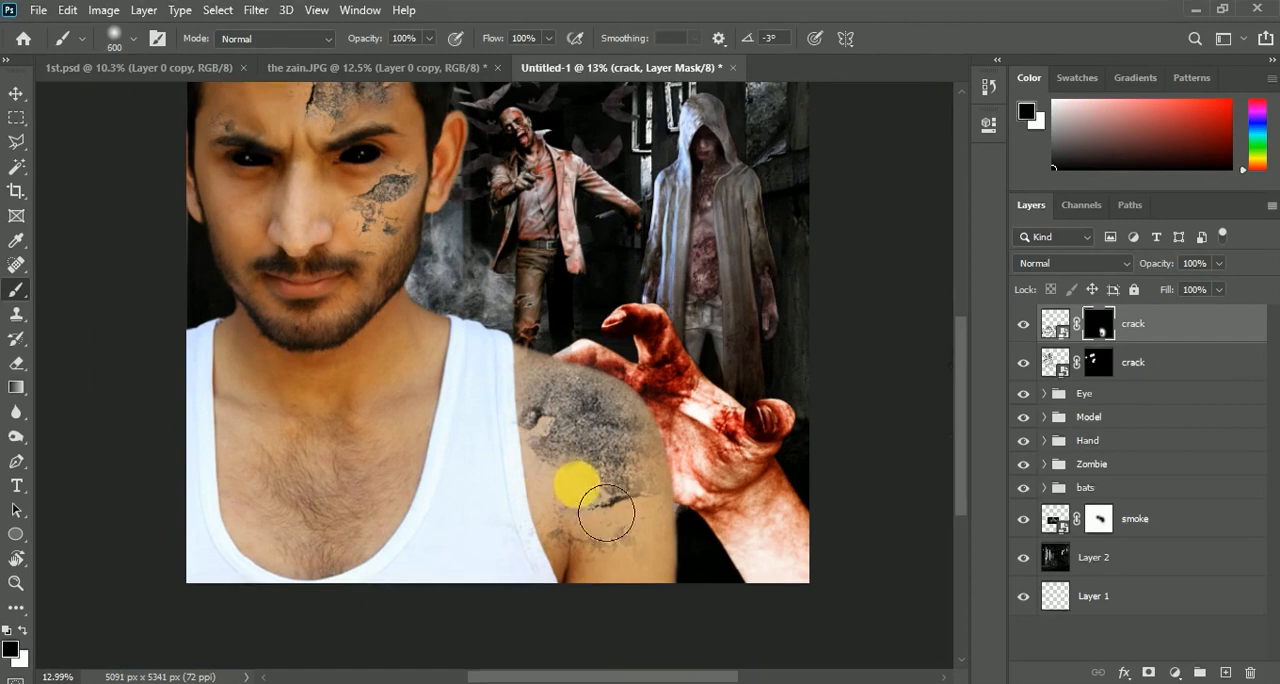
# Reveal the crack texture in the middle of the chest by painting white on the mask with an 800 px brush
pyautogui.moveTo(611, 523)
pyautogui.mouseDown()
pyautogui.moveTo(378, 496)
pyautogui.moveTo(345, 478)
pyautogui.moveTo(387, 547)
pyautogui.mouseUp()
pyautogui.moveTo(348, 508); pyautogui.dragTo(397, 353)
pyautogui.scroll(-3, 359, 463)
pyautogui.scroll(2, 360, 465)
pyautogui.scroll(2, 362, 472)
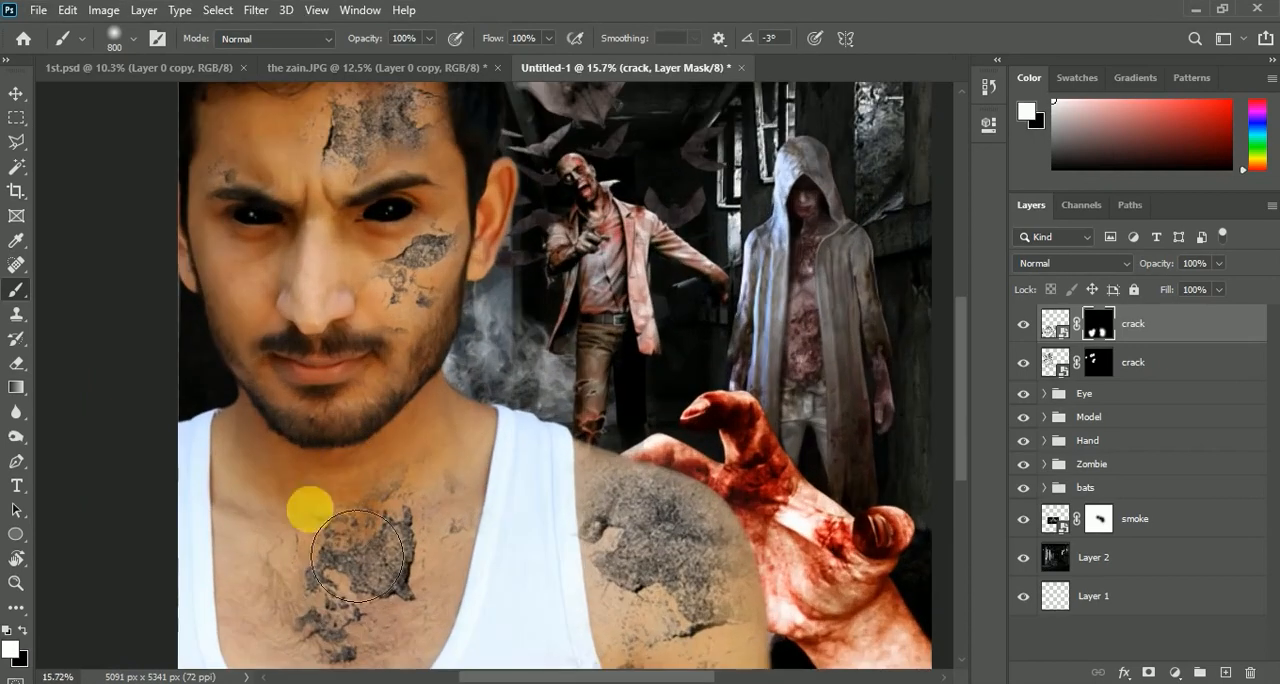
# Reduce the brush to 300 px and reveal fine cracks along the side of the neck and collarbone
pyautogui.press('[')
pyautogui.press('[')
pyautogui.press('[')
pyautogui.press('[')
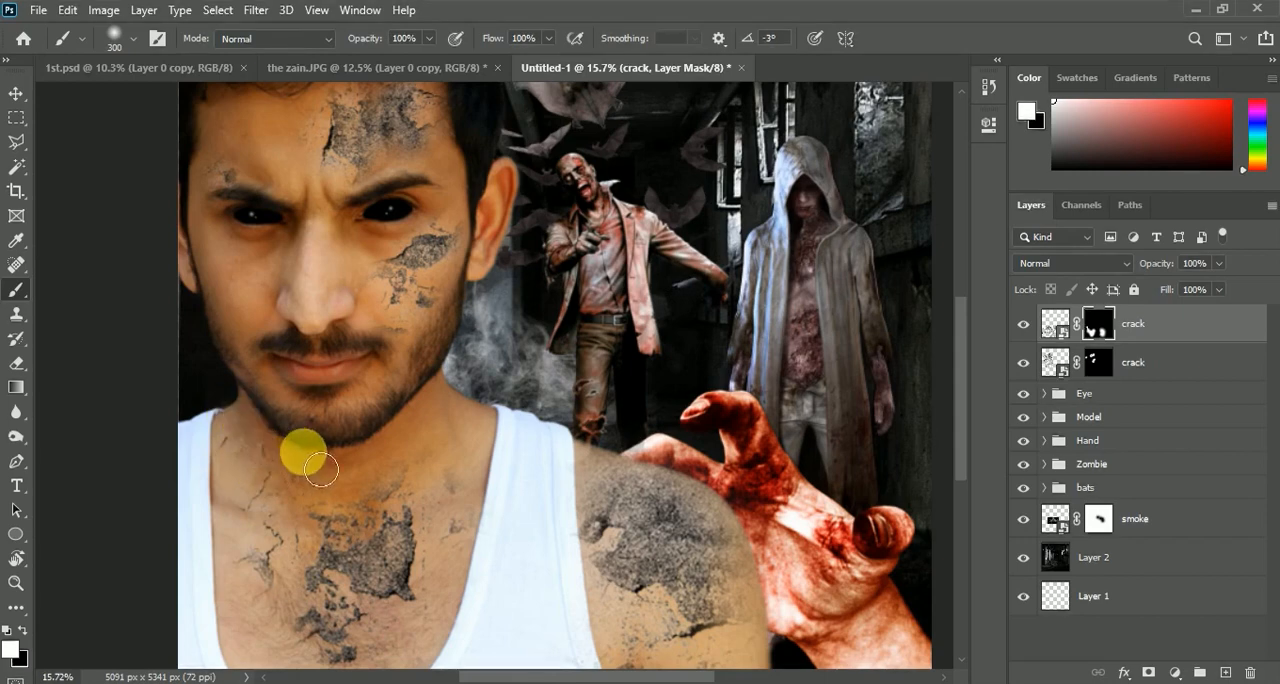
pyautogui.scroll(-2, 300, 449)
# Add a Hue/Saturation adjustment above the face crack layer, turn on Colorize, and clip it to that layer
pyautogui.click(1143, 363)
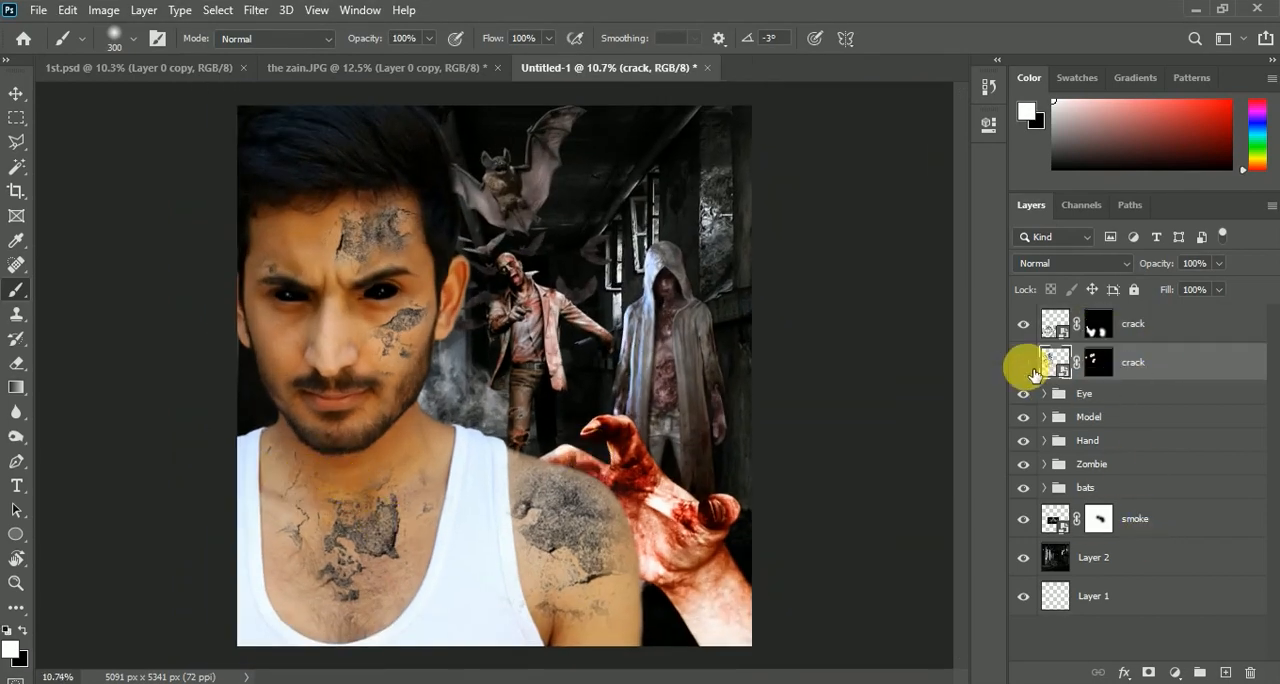
pyautogui.scroll(1, 612, 300)
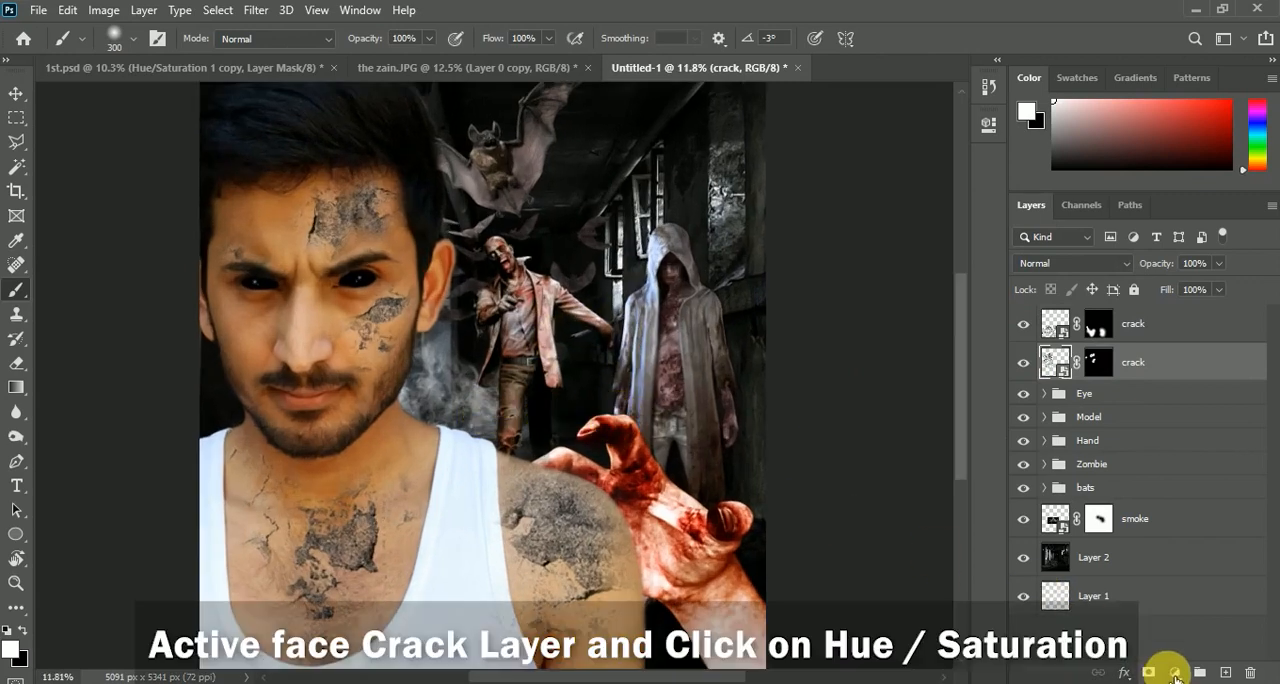
pyautogui.click(1176, 672)
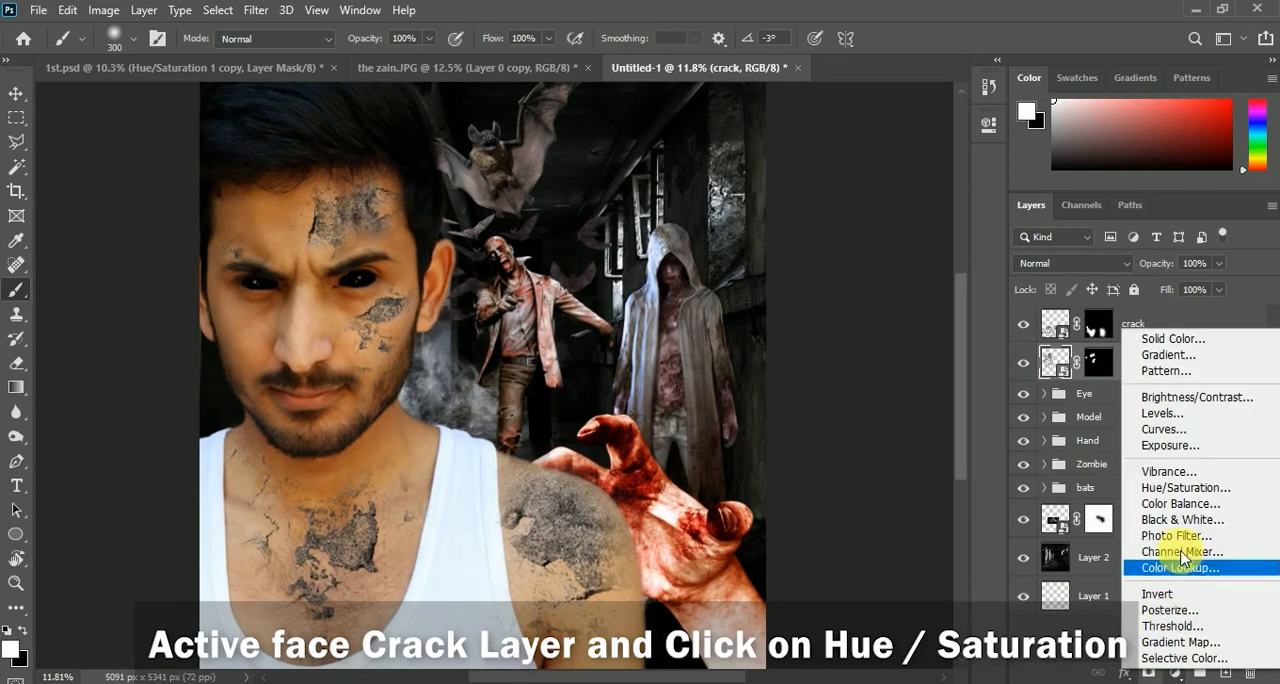
pyautogui.click(1176, 490)
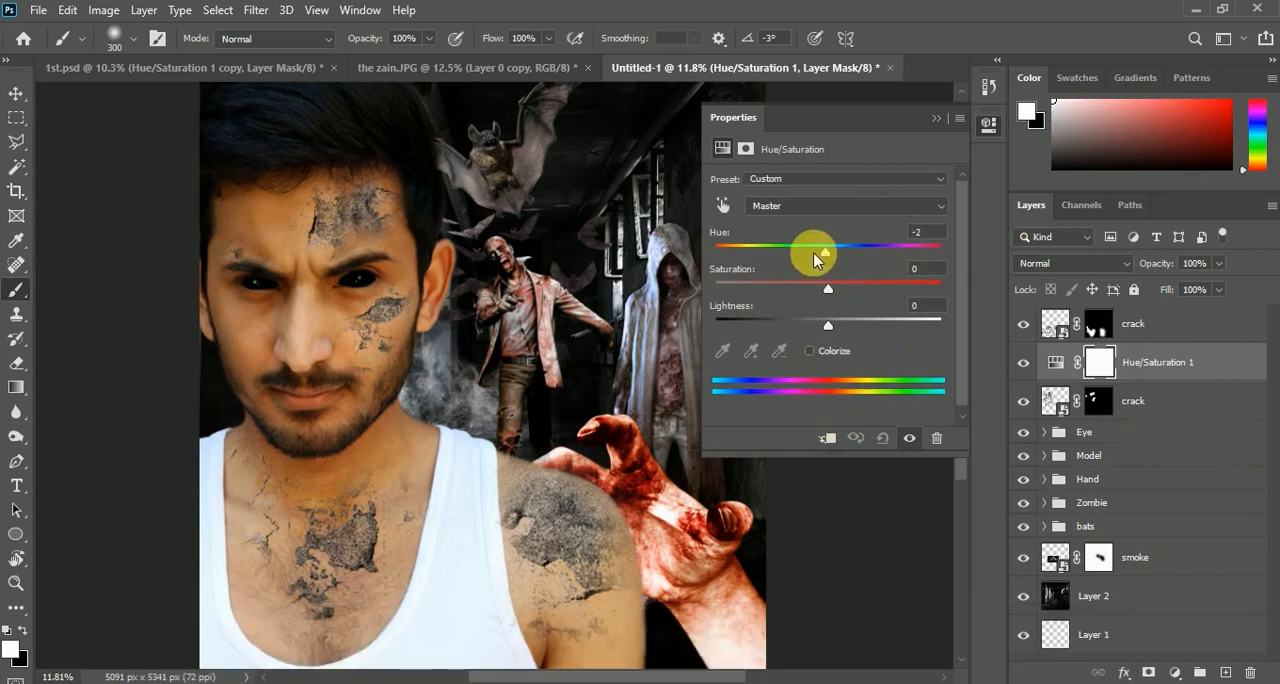
pyautogui.moveTo(815, 258); pyautogui.dragTo(753, 256)
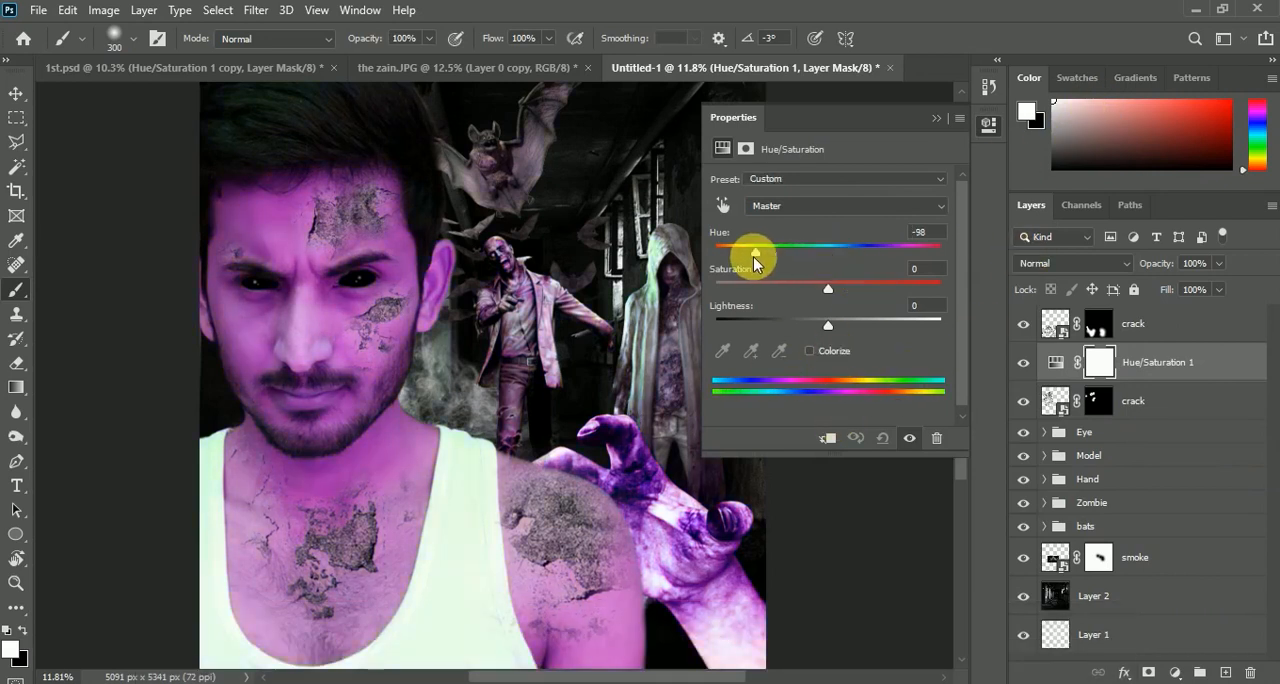
pyautogui.click(810, 352)
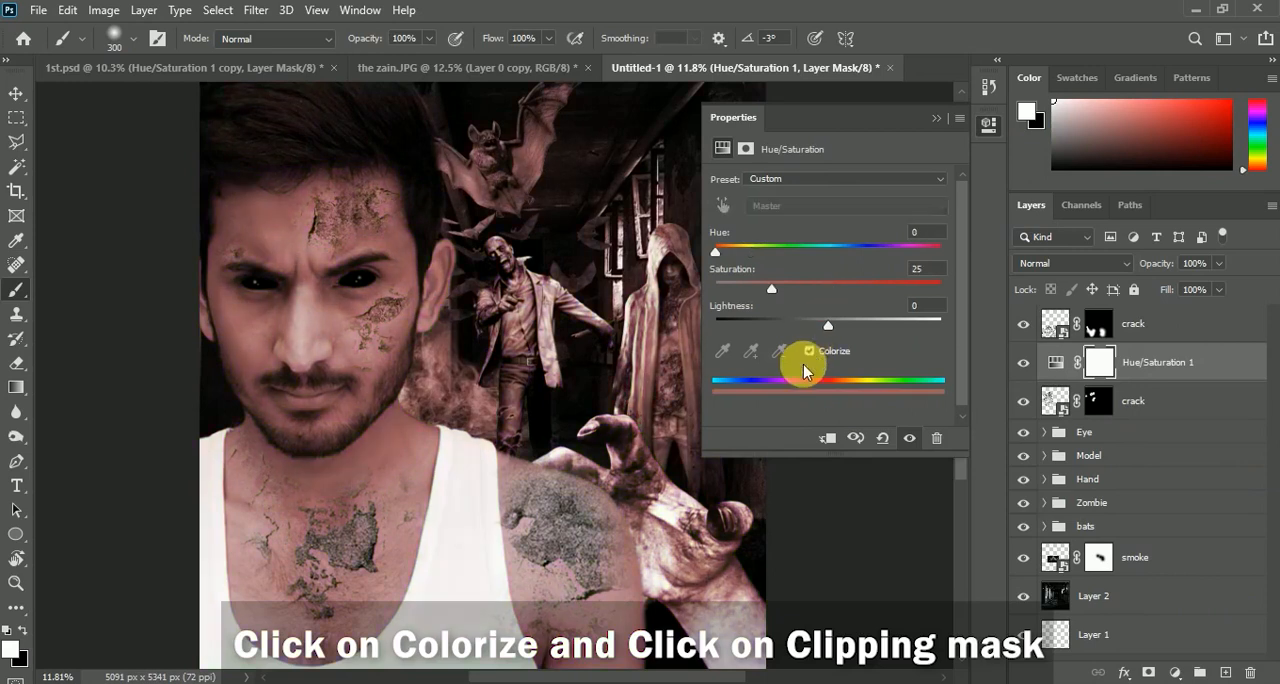
pyautogui.click(830, 439)
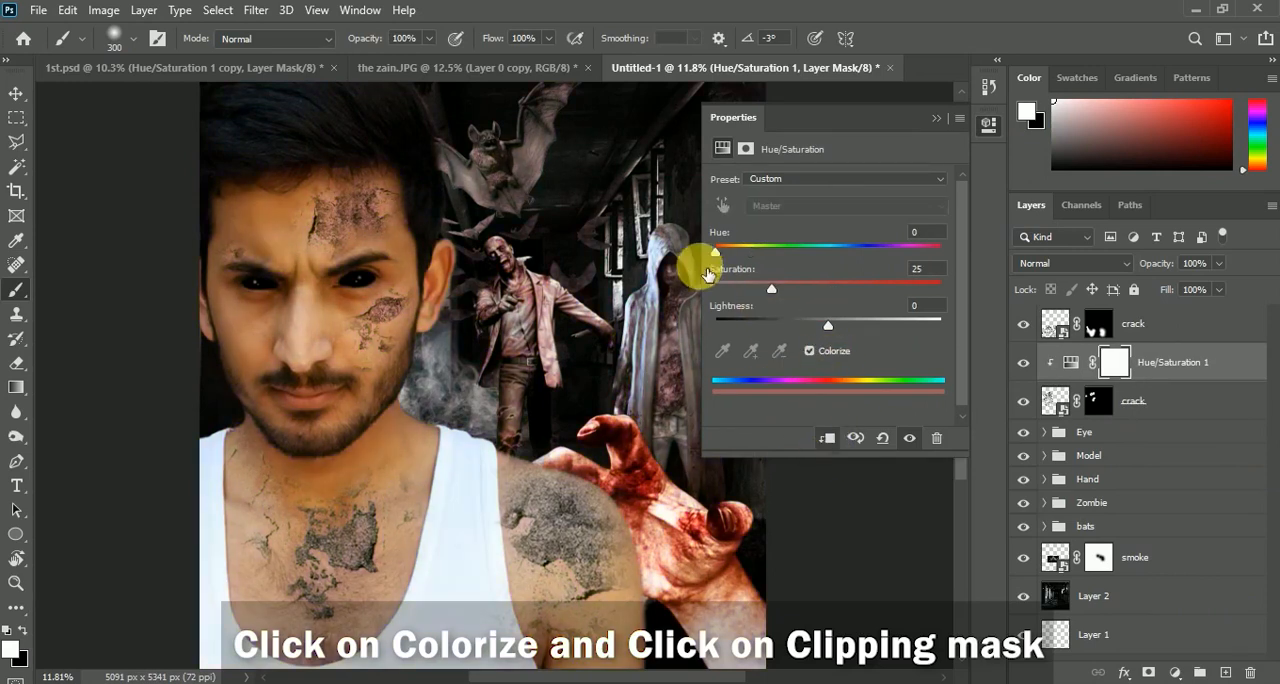
# Set the face crack adjustment to Hue 2, Saturation 16 and Lightness +2, checking the tint against the skin
pyautogui.moveTo(719, 253); pyautogui.dragTo(716, 257)
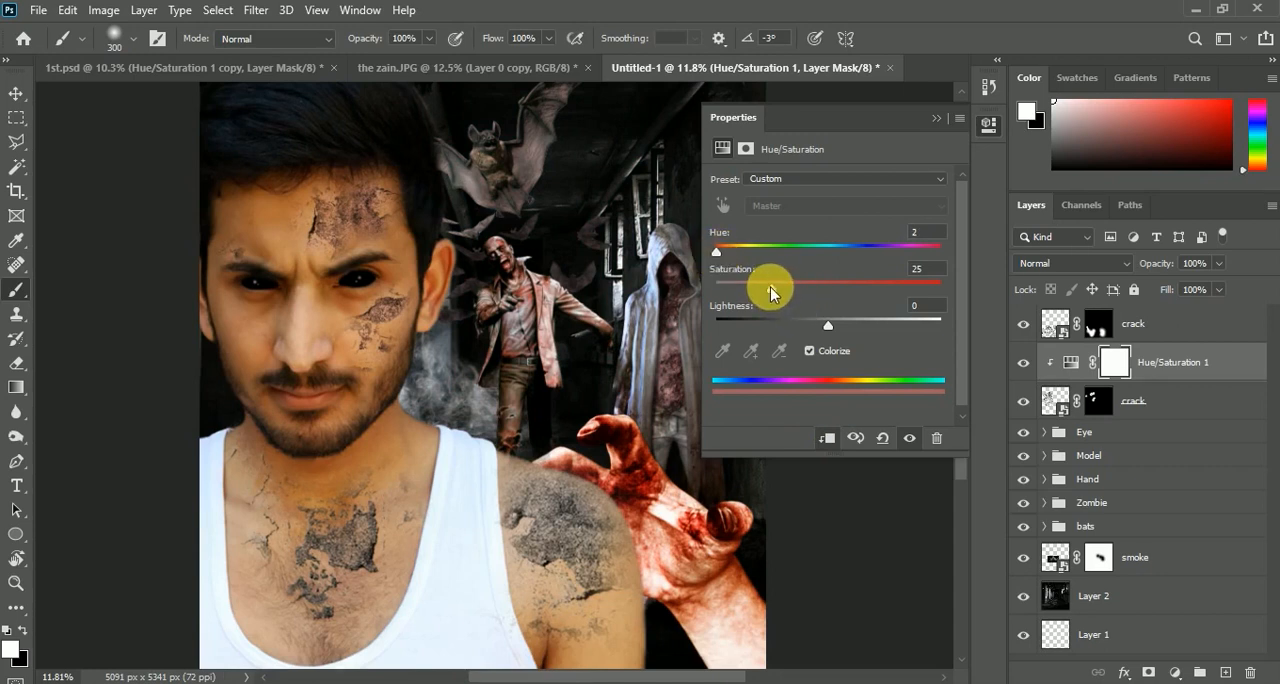
pyautogui.scroll(3, 318, 214)
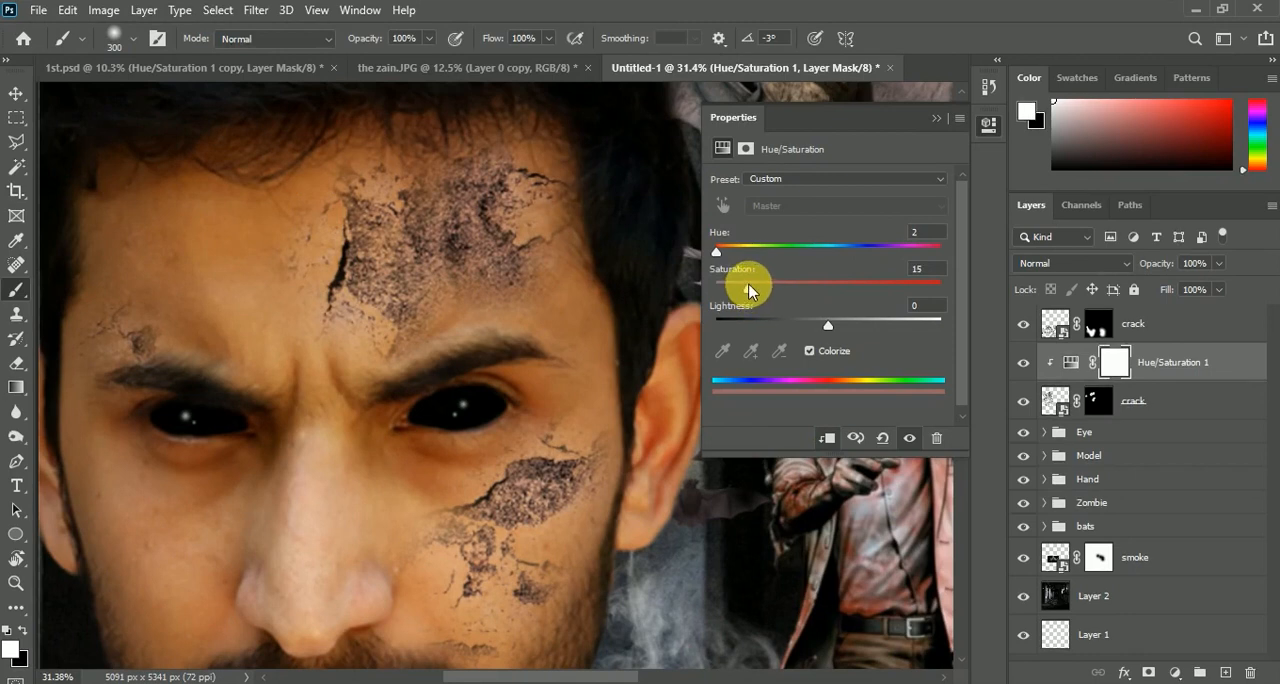
pyautogui.moveTo(833, 330)
pyautogui.mouseDown()
pyautogui.moveTo(851, 329)
pyautogui.moveTo(830, 330)
pyautogui.mouseUp()
pyautogui.scroll(-2, 457, 286)
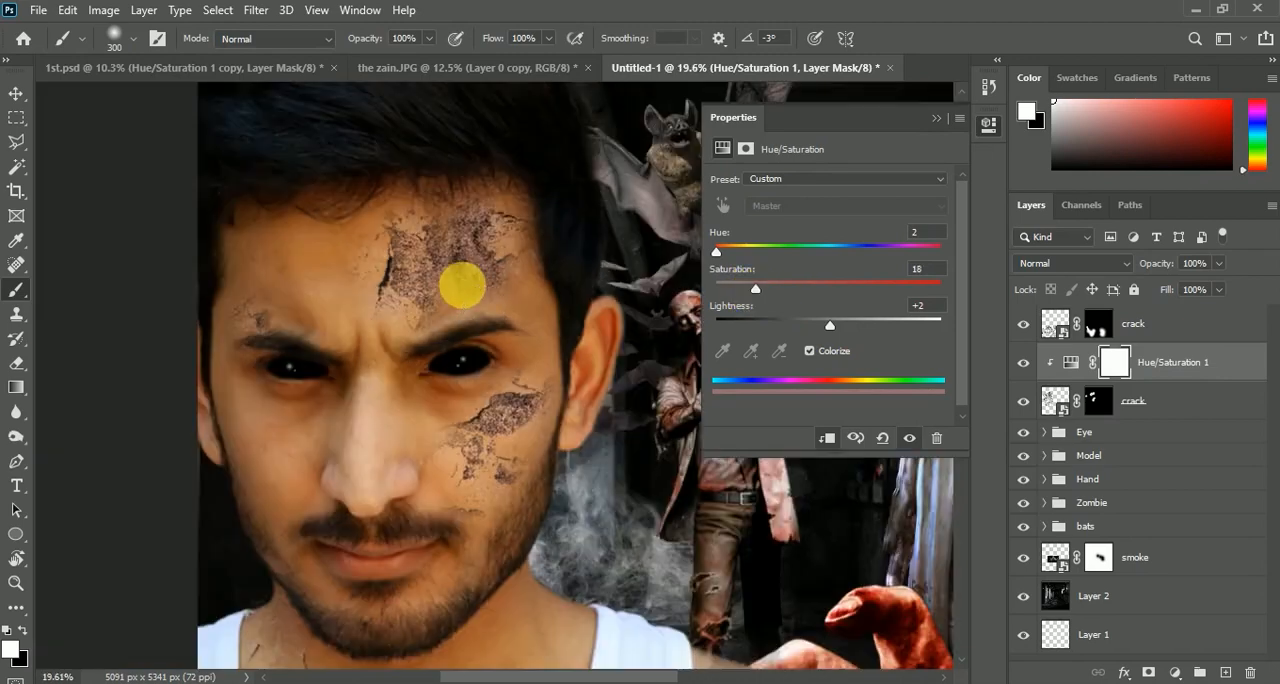
pyautogui.scroll(-1, 486, 246)
pyautogui.scroll(1, 486, 246)
pyautogui.moveTo(757, 292); pyautogui.dragTo(752, 291)
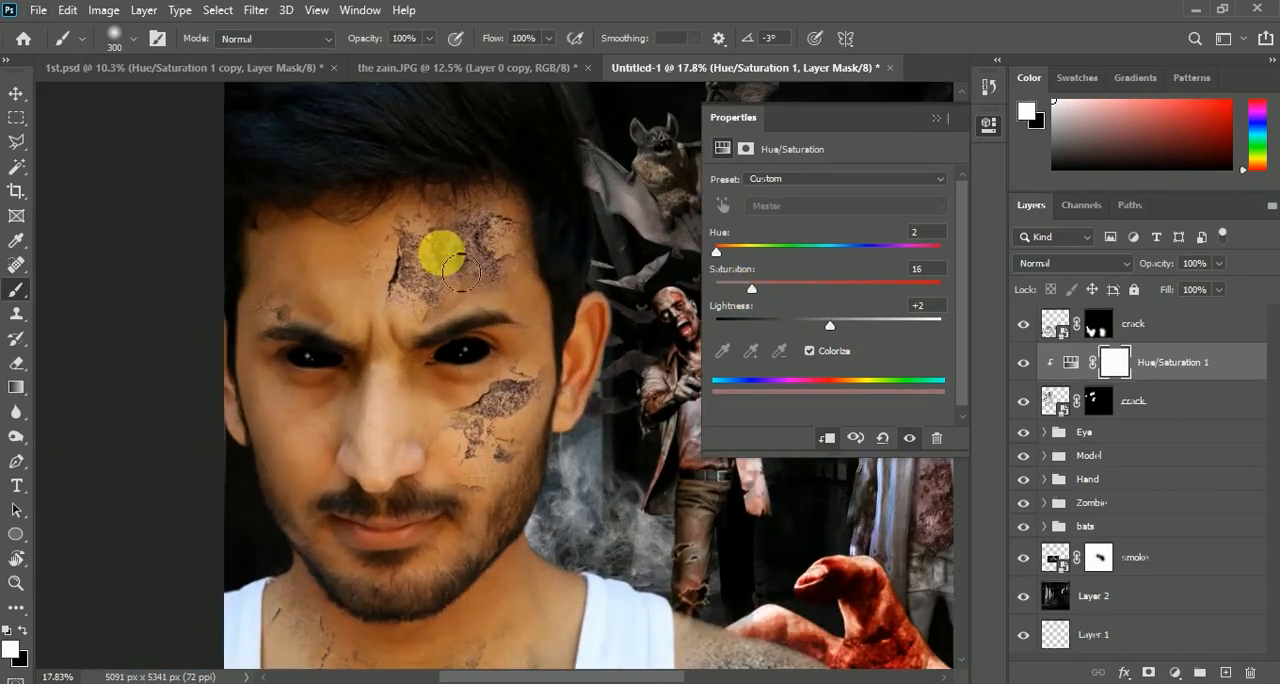
pyautogui.scroll(-2, 466, 286)
pyautogui.scroll(1, 400, 300)
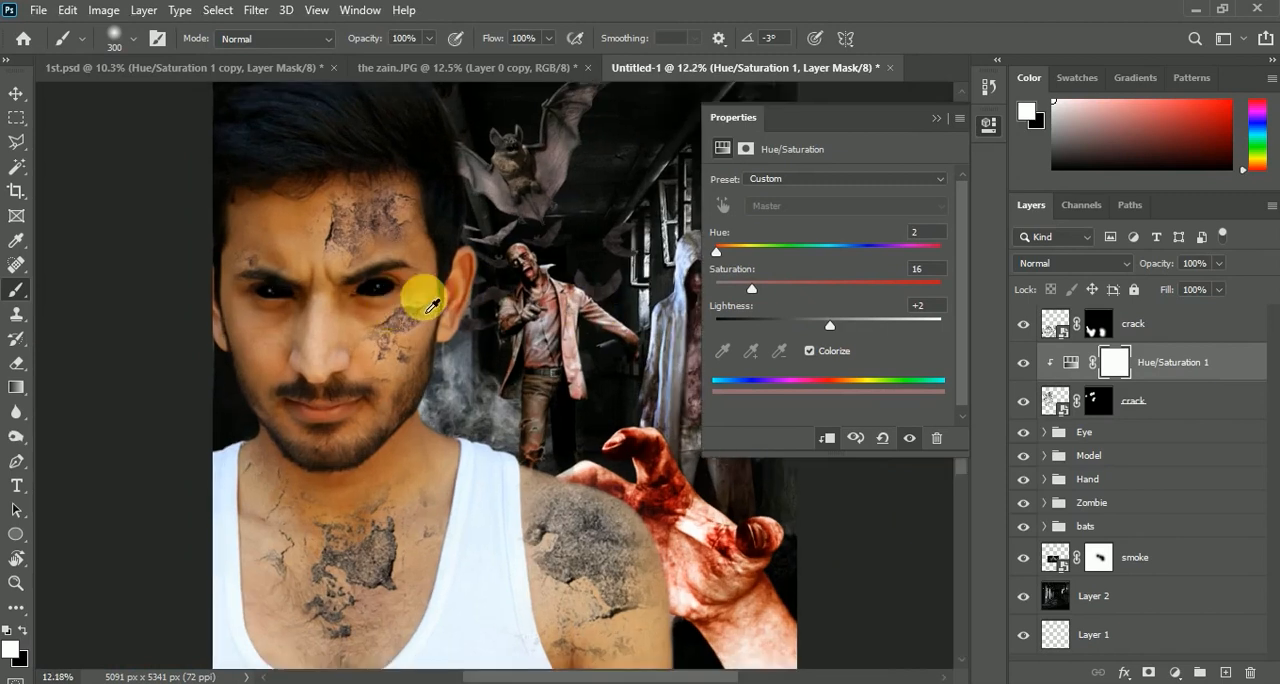
# Duplicate the Hue/Saturation 1 adjustment, move the copy above the chest and shoulder crack layer, and clip it to that layer
pyautogui.click(936, 119)
pyautogui.click(1180, 364)
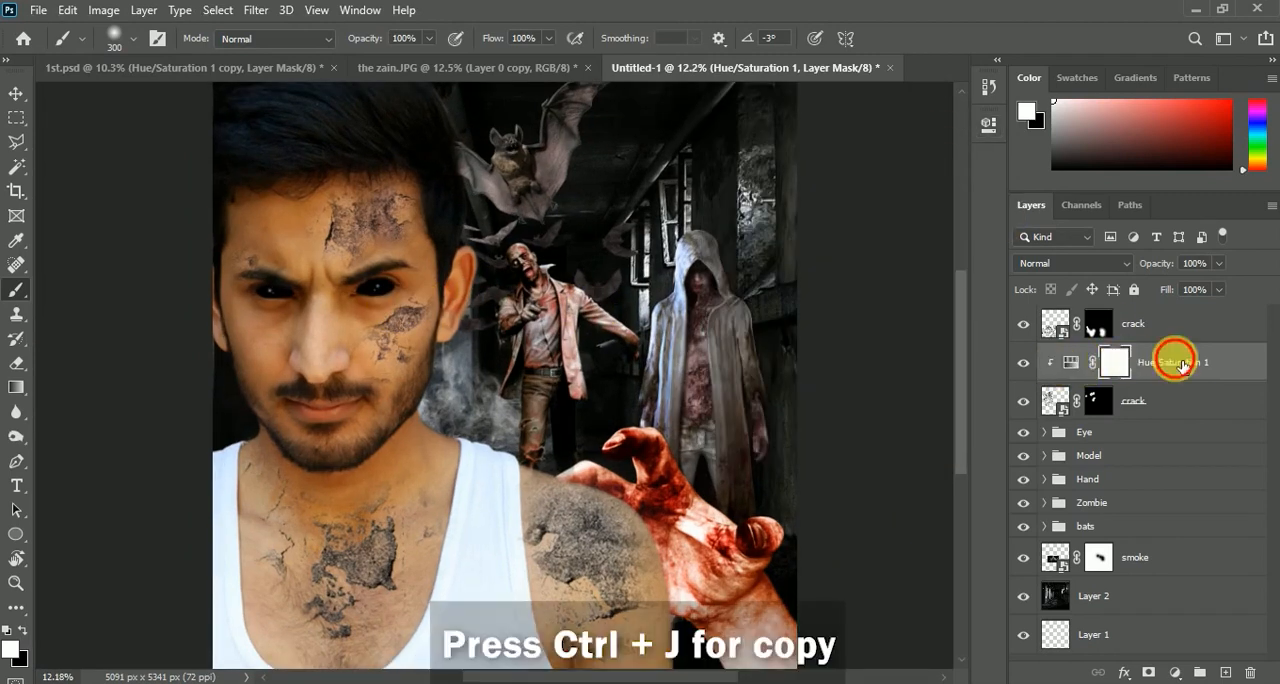
pyautogui.hotkey('ctrl', 'j')
pyautogui.moveTo(1143, 363); pyautogui.dragTo(1137, 312)
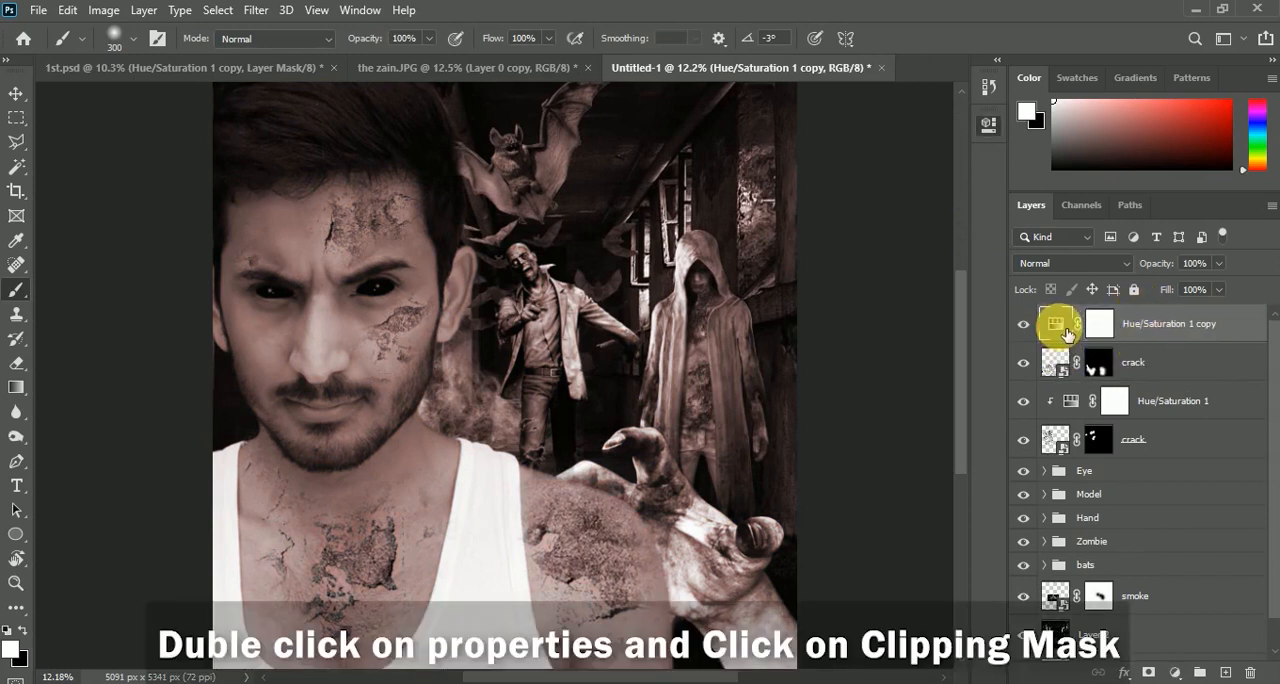
pyautogui.doubleClick(1058, 324)
pyautogui.click(832, 444)
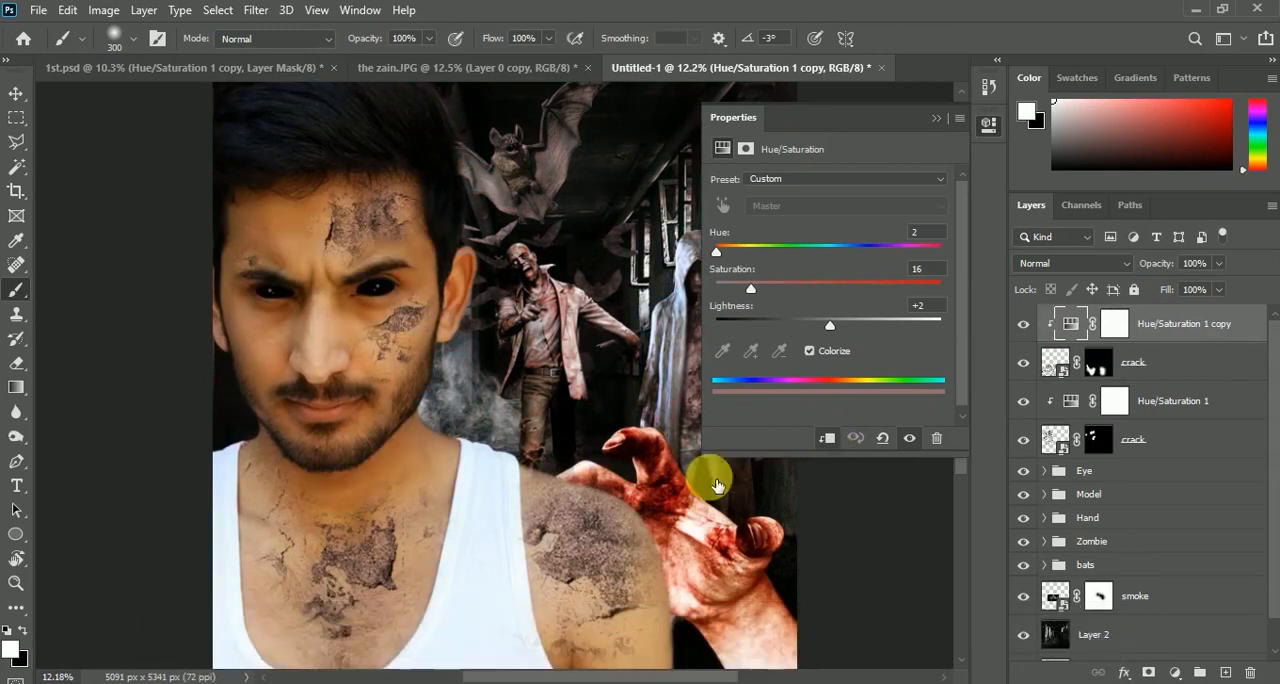
# Compare the chest cracks with and without the copied Hue/Saturation tint
pyautogui.scroll(3, 400, 563)
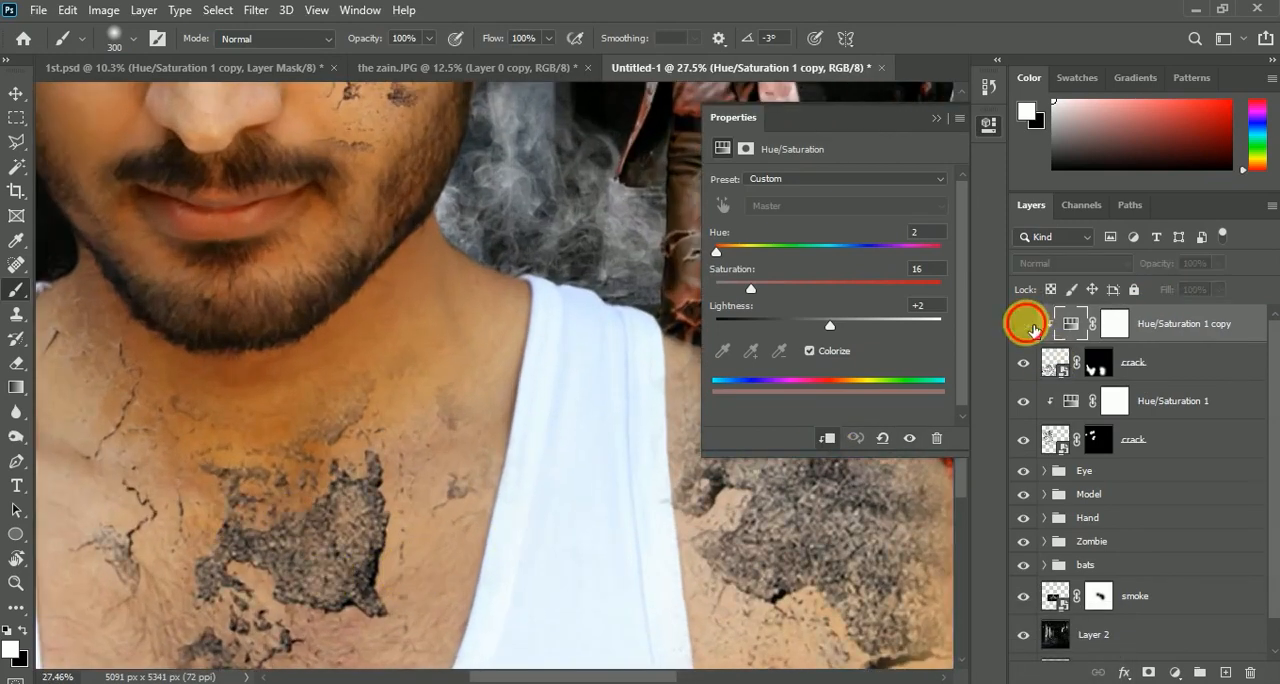
pyautogui.click(1026, 325)
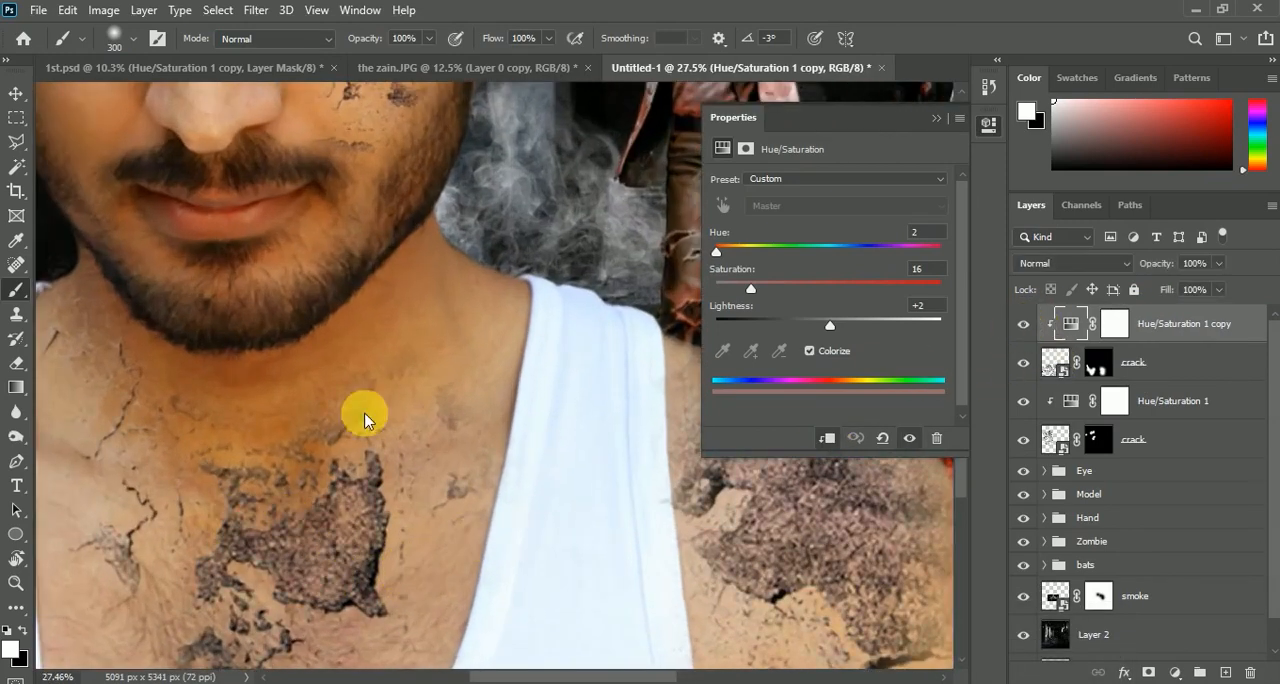
pyautogui.scroll(-4, 368, 430)
pyautogui.click(938, 121)
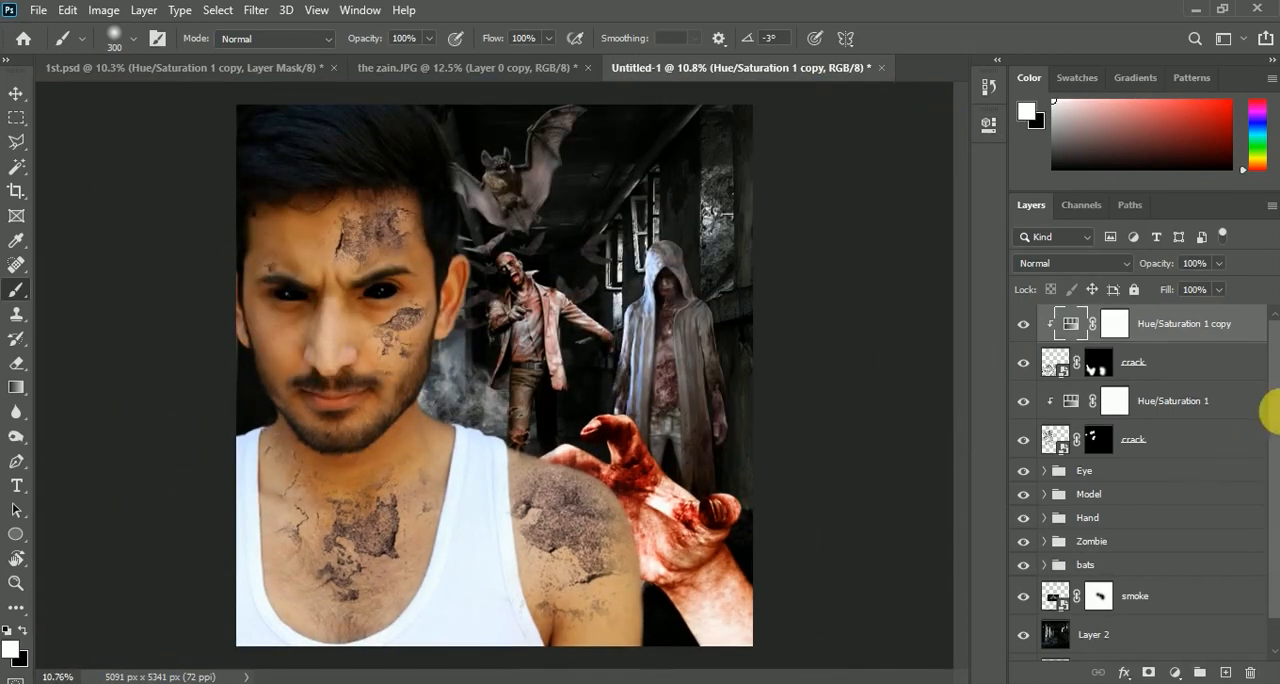
# Group both crack layers with their Hue/Saturation adjustments and name the group Crack
pyautogui.click(1194, 434)
pyautogui.keyDown('shift'); pyautogui.click(1194, 323); pyautogui.keyUp('shift')
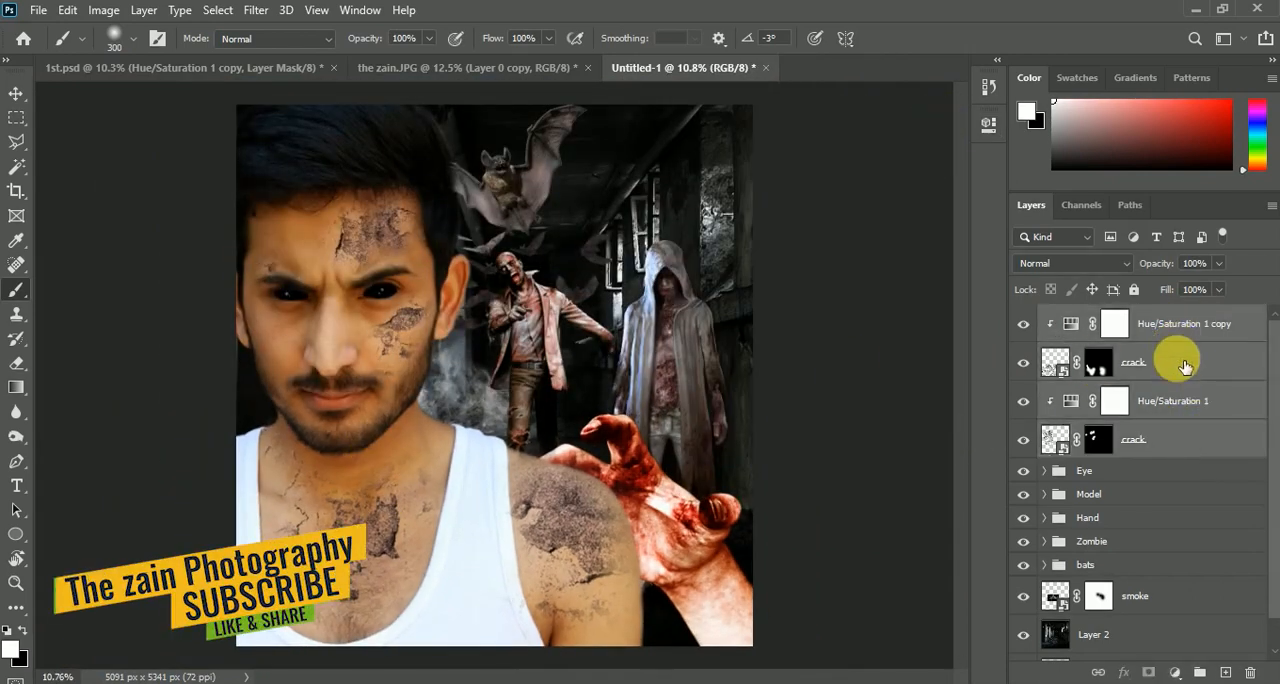
pyautogui.hotkey('ctrl', 'g')
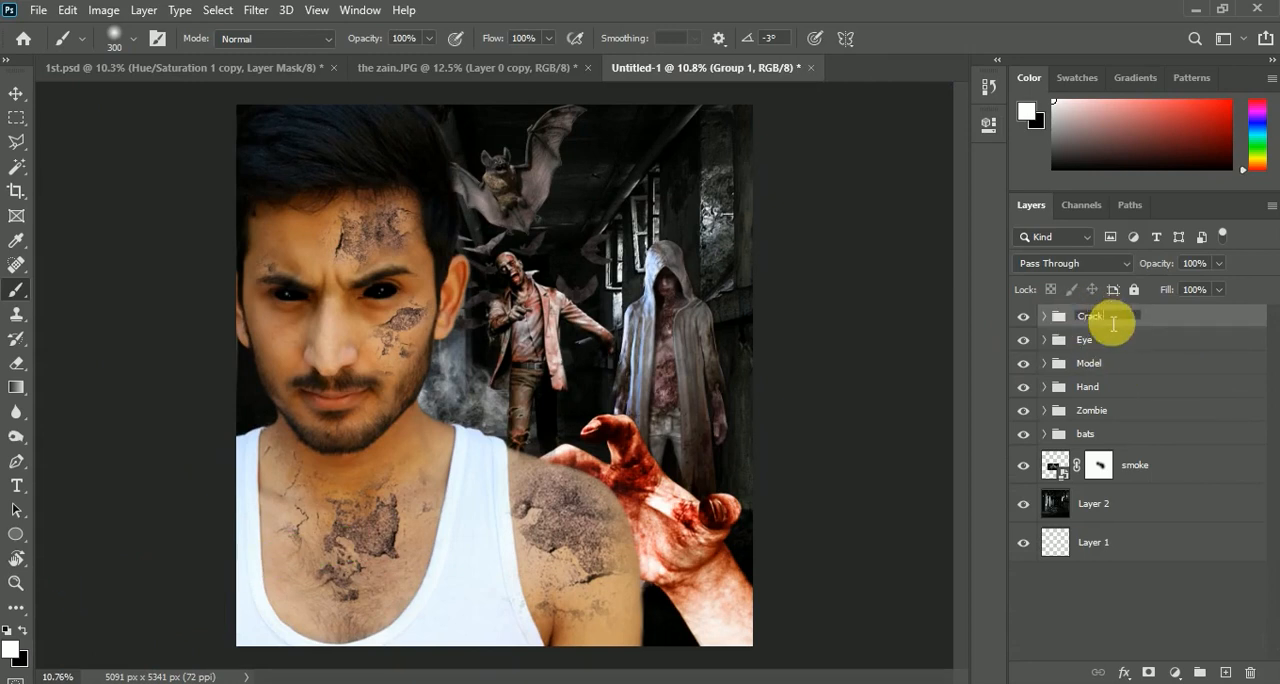
pyautogui.click(1119, 344)
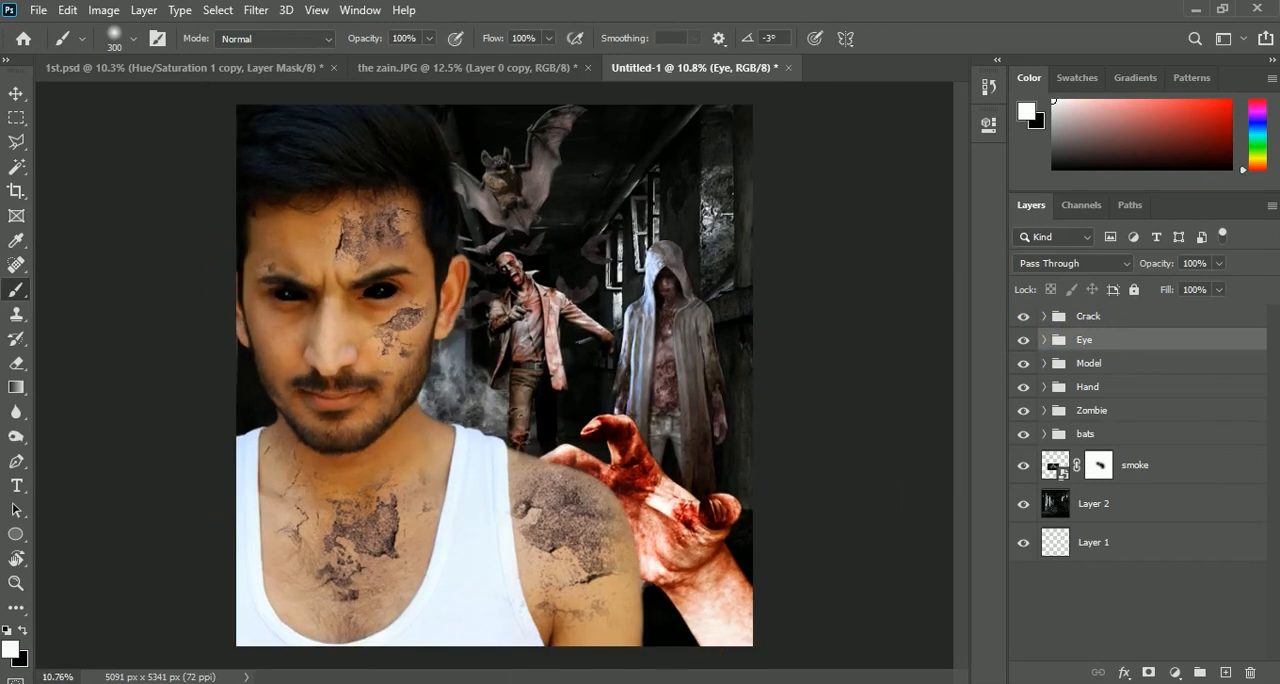
# Place bruise.png from the horror folder into the composite and move its layer above the Crack group
pyautogui.click(604, 682)
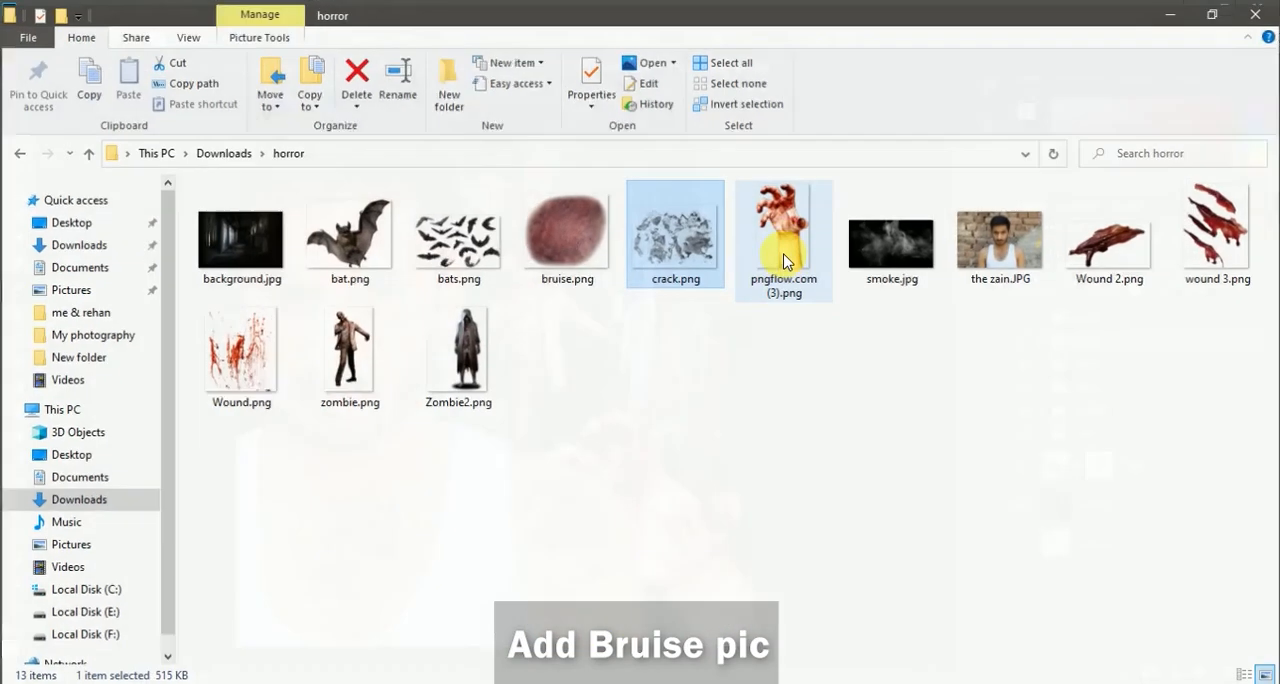
pyautogui.moveTo(566, 240); pyautogui.dragTo(571, 457)
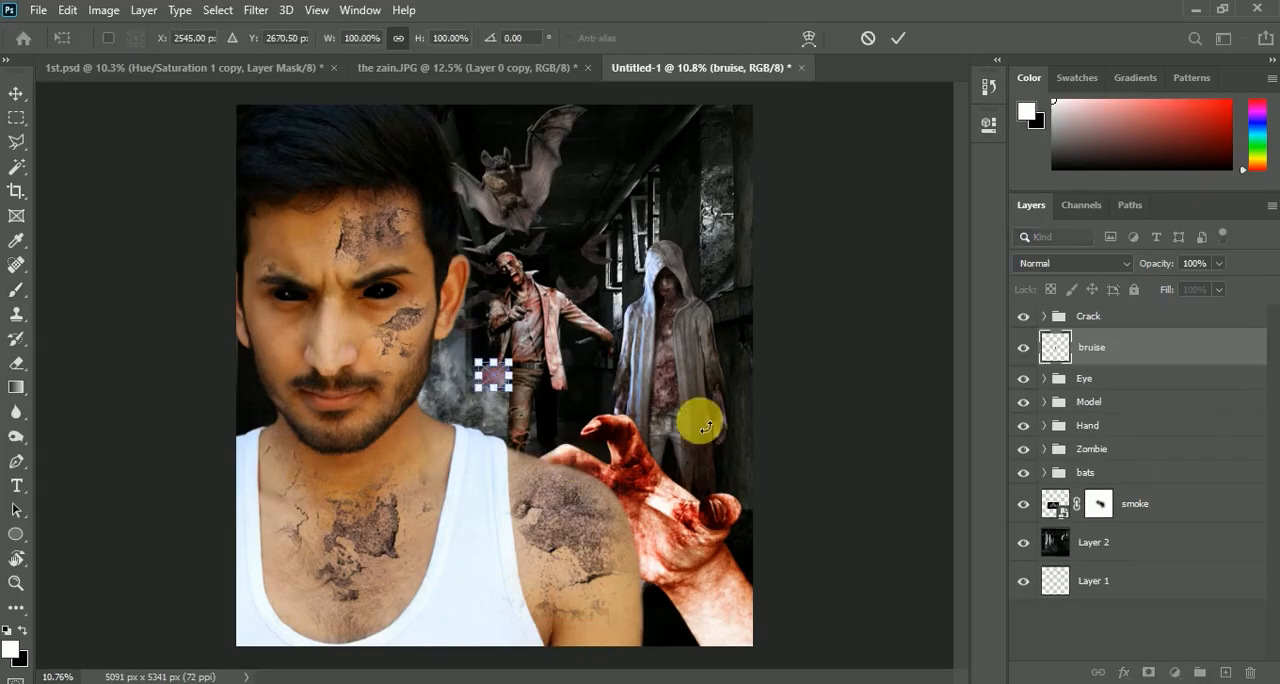
pyautogui.moveTo(1119, 340)
pyautogui.mouseDown()
pyautogui.moveTo(1108, 338)
pyautogui.moveTo(1101, 371)
pyautogui.moveTo(1077, 336)
pyautogui.mouseUp()
pyautogui.click(1118, 328)
pyautogui.hotkey('ctrl', 't')
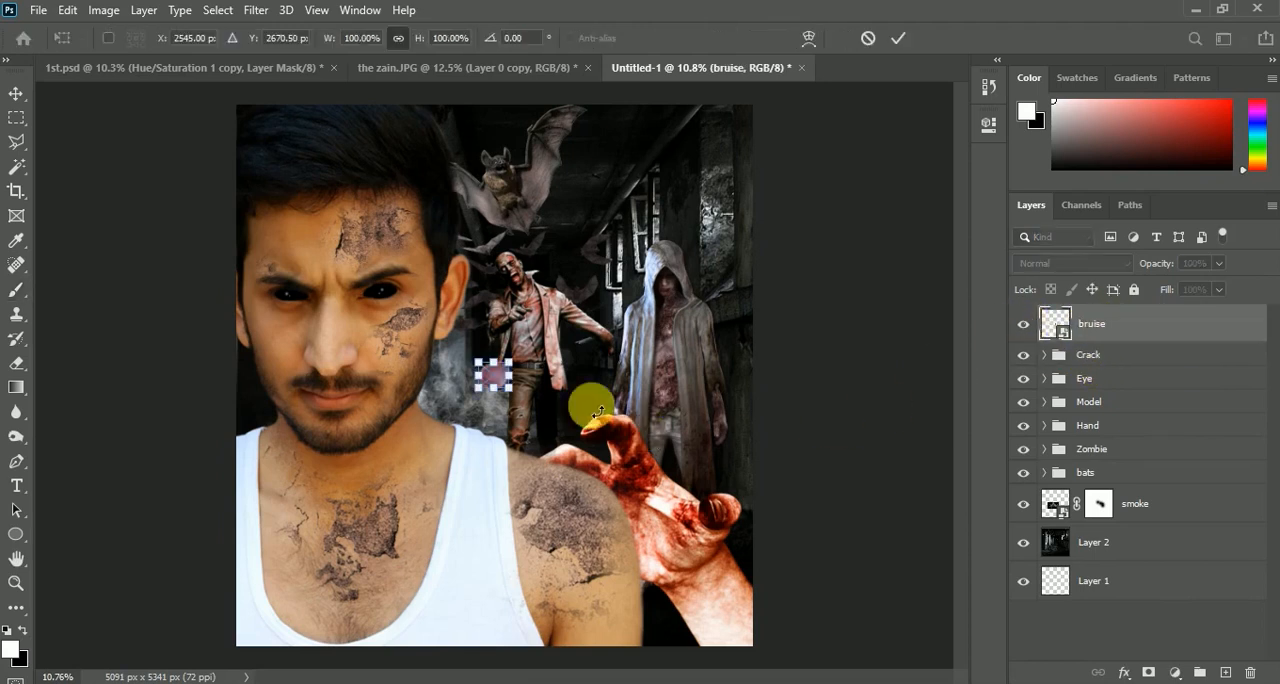
# Scale the bruise to about 749%, rotate it about 25°, position it over the man's shoulder, and apply the transform
pyautogui.moveTo(509, 358); pyautogui.dragTo(598, 321)
pyautogui.moveTo(521, 431); pyautogui.dragTo(577, 590)
pyautogui.moveTo(633, 464); pyautogui.dragTo(676, 505)
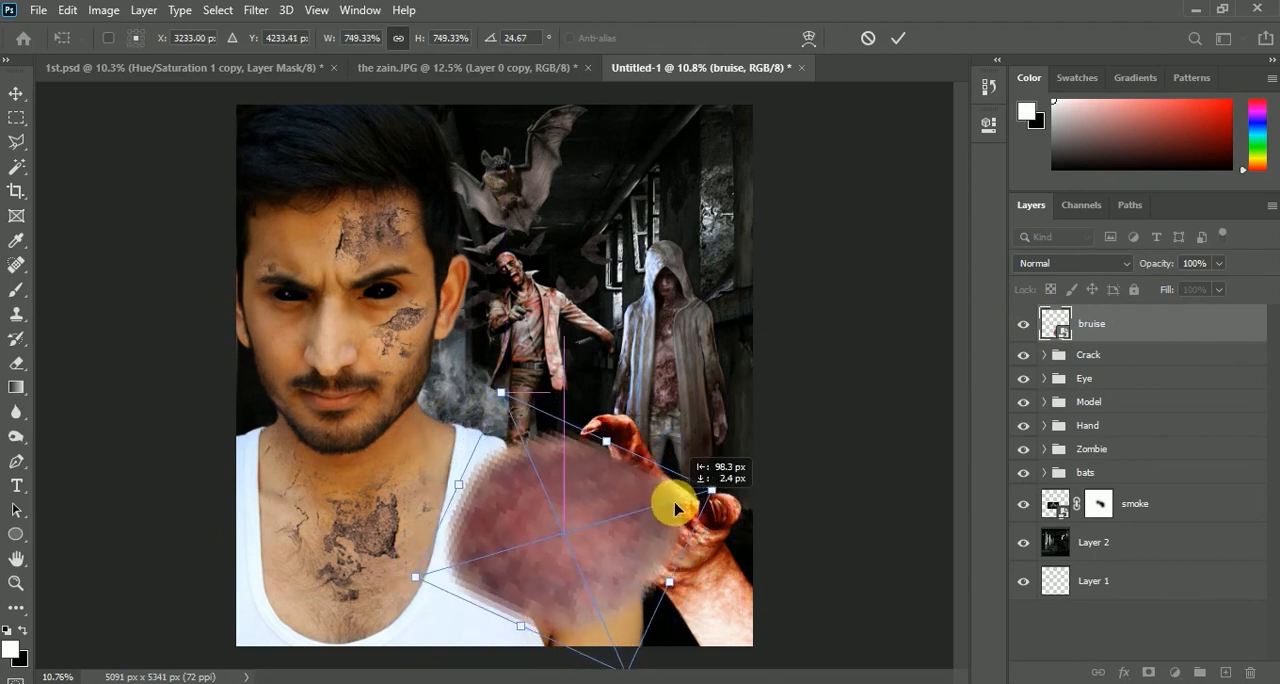
pyautogui.click(899, 39)
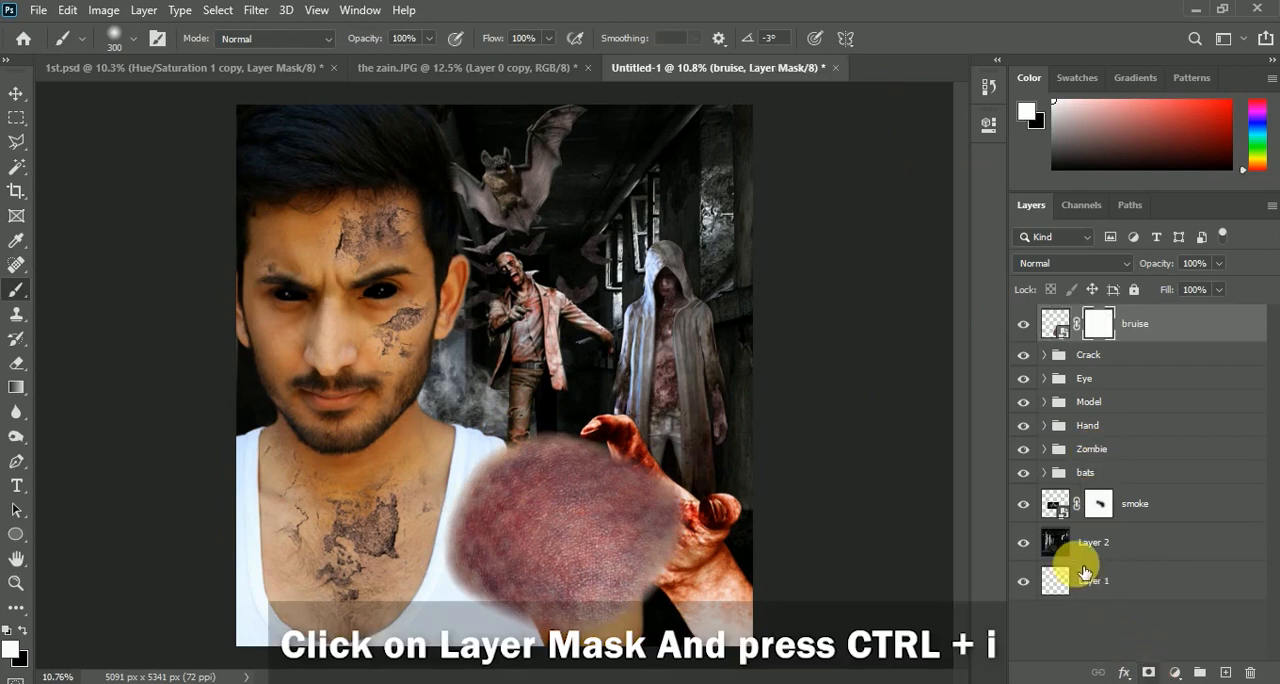
# Hide the bruise with an inverted black layer mask and set the layer's blend mode to Multiply
pyautogui.hotkey('ctrl', 'i')
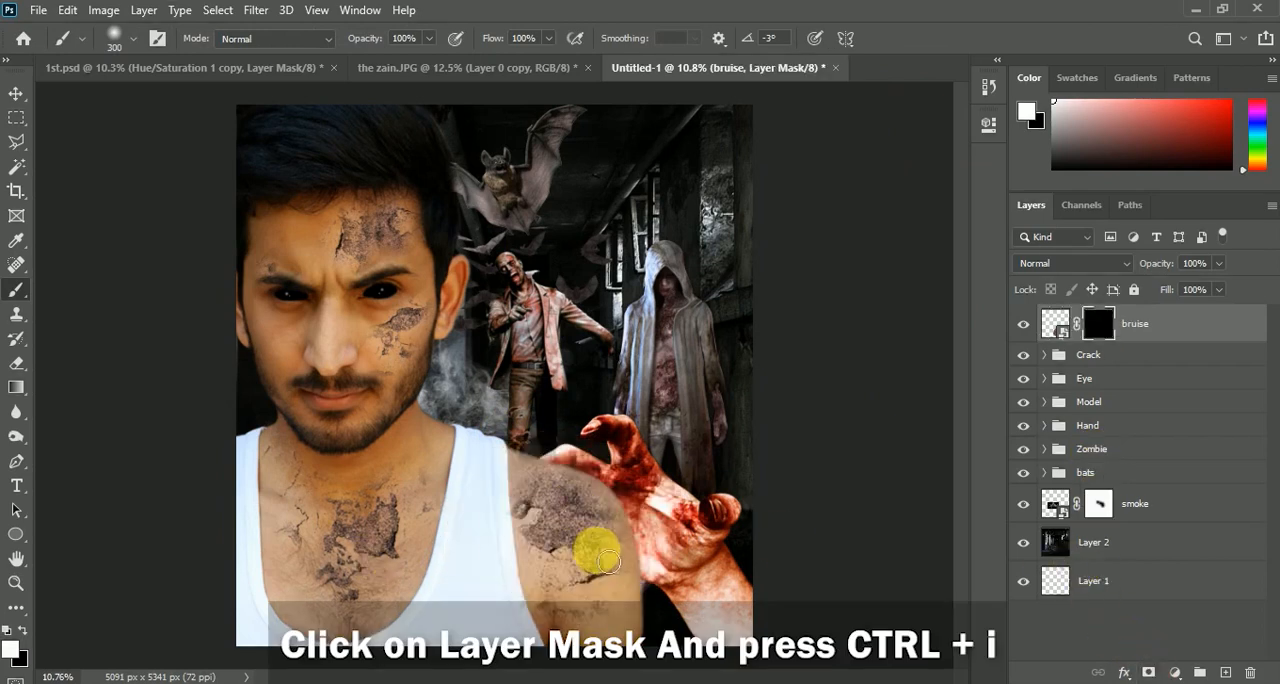
pyautogui.scroll(2, 594, 535)
pyautogui.click(1045, 263)
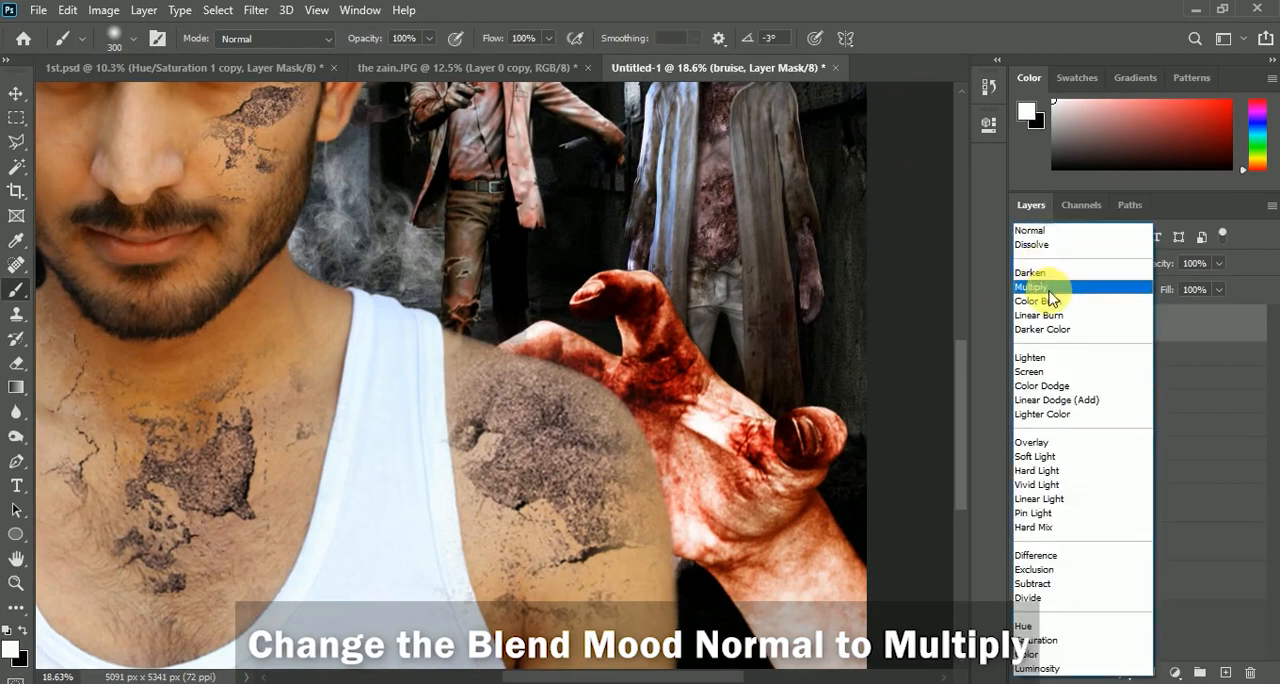
pyautogui.click(1050, 287)
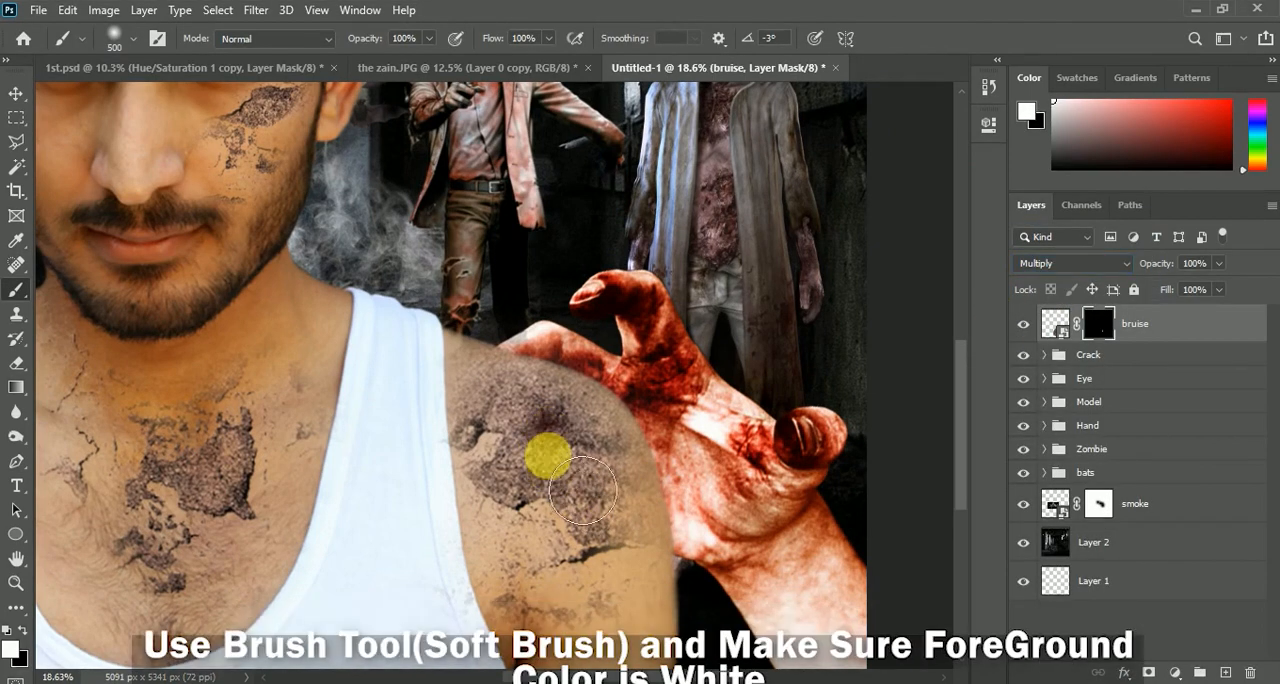
# Reveal the bruise across the shoulder and upper arm by painting white on its mask, reducing the soft brush to 200 px near the vest
pyautogui.moveTo(630, 538)
pyautogui.mouseDown()
pyautogui.moveTo(659, 611)
pyautogui.moveTo(645, 568)
pyautogui.mouseUp()
pyautogui.press('[')
pyautogui.press('[')
pyautogui.press('[')
pyautogui.press('[')
pyautogui.press('[')
pyautogui.moveTo(588, 620); pyautogui.dragTo(585, 645)
pyautogui.moveTo(538, 507); pyautogui.dragTo(492, 392)
pyautogui.scroll(1, 551, 440)
pyautogui.scroll(3, 551, 446)
pyautogui.press('[')
pyautogui.press('[')
pyautogui.press('[')
pyautogui.press('[')
pyautogui.press('[')
pyautogui.moveTo(447, 437); pyautogui.dragTo(451, 420)
pyautogui.scroll(-2, 460, 452)
pyautogui.moveTo(448, 342)
pyautogui.mouseDown()
pyautogui.moveTo(517, 616)
pyautogui.moveTo(484, 408)
pyautogui.moveTo(550, 616)
pyautogui.mouseUp()
pyautogui.scroll(-1, 514, 464)
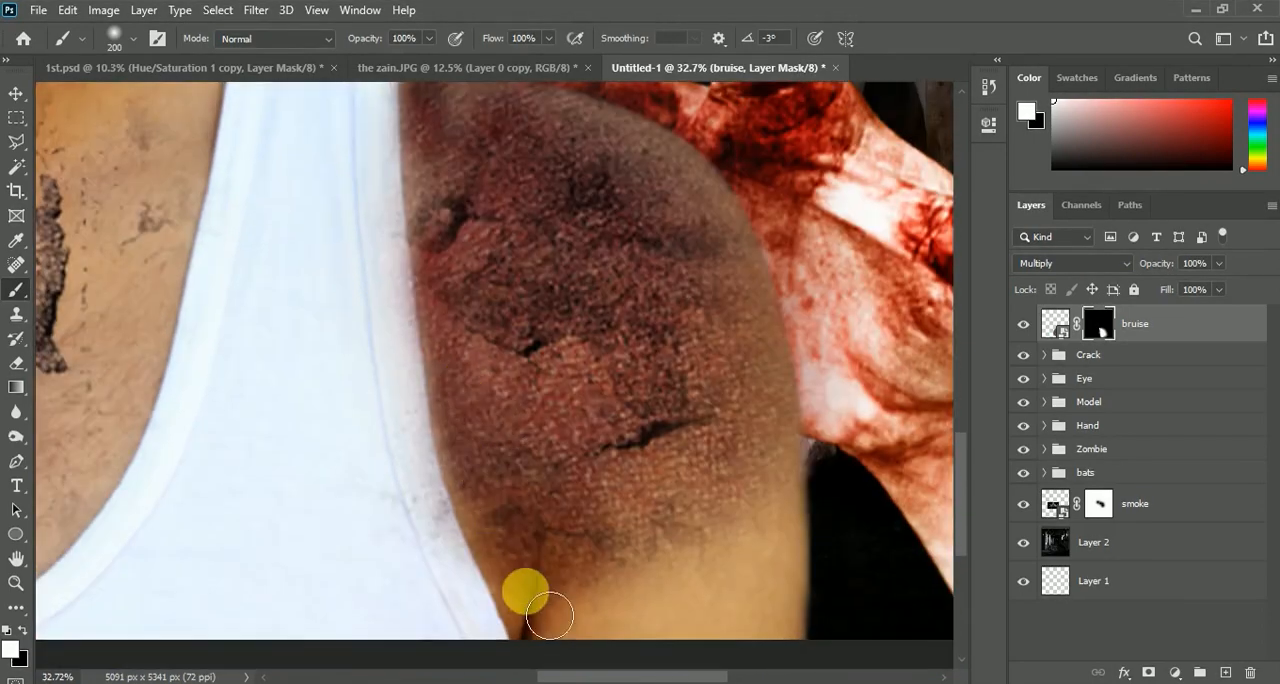
# Remove the bruise spill from the vest strap by painting black on the bruise mask with the 200 px brush
pyautogui.scroll(1, 475, 545)
pyautogui.press('x')
pyautogui.moveTo(396, 398); pyautogui.dragTo(450, 636)
pyautogui.hotkey('ctrl', 'z')
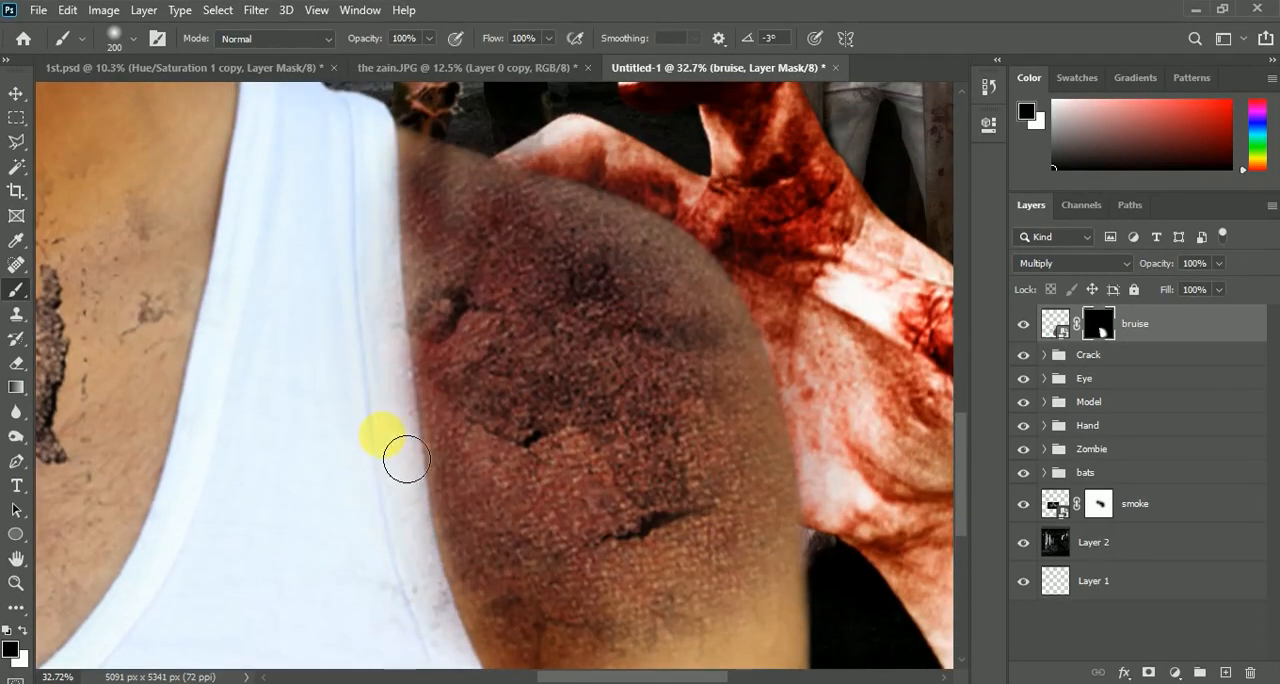
pyautogui.moveTo(407, 459); pyautogui.dragTo(448, 648)
pyautogui.scroll(-1, 426, 500)
pyautogui.scroll(1, 426, 497)
pyautogui.moveTo(406, 337)
pyautogui.mouseDown()
pyautogui.moveTo(401, 390)
pyautogui.moveTo(396, 251)
pyautogui.moveTo(407, 415)
pyautogui.mouseUp()
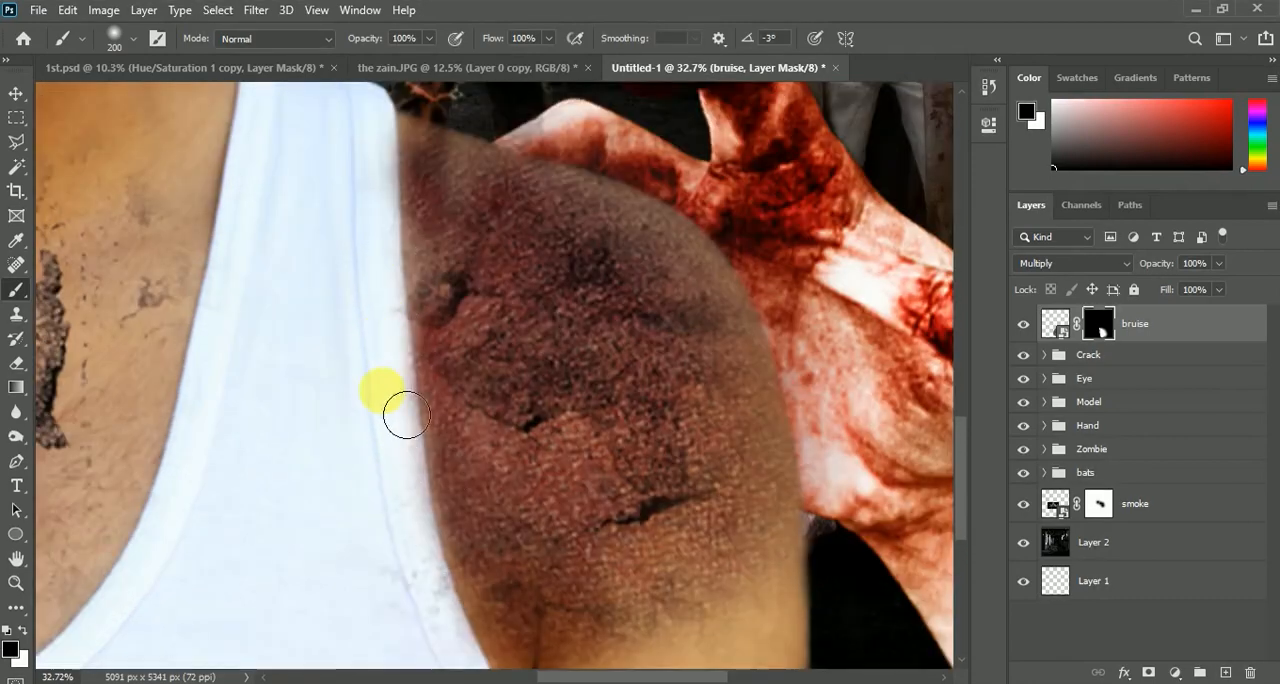
pyautogui.scroll(-2, 400, 400)
pyautogui.scroll(3, 391, 334)
pyautogui.scroll(-1, 389, 307)
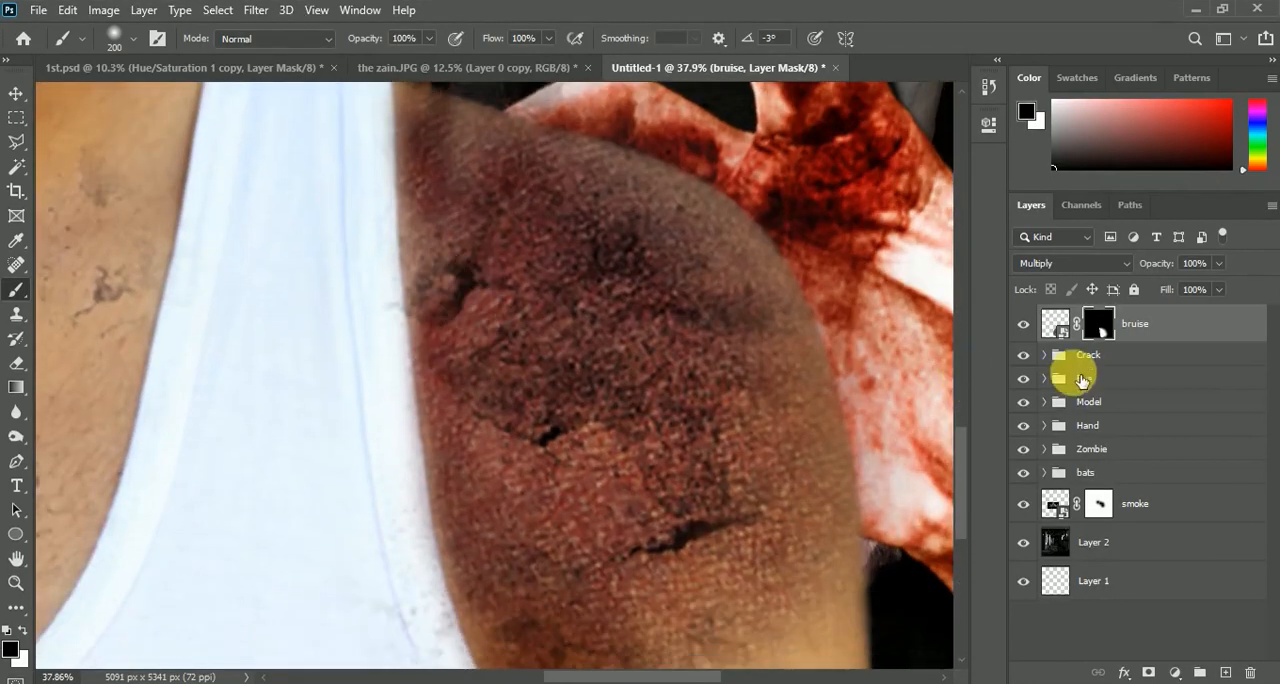
# Clean the crack specks off the vest edge by painting black on the chest and shoulder crack layer's mask inside the Crack group
pyautogui.click(1046, 355)
pyautogui.click(1026, 427)
pyautogui.click(1114, 426)
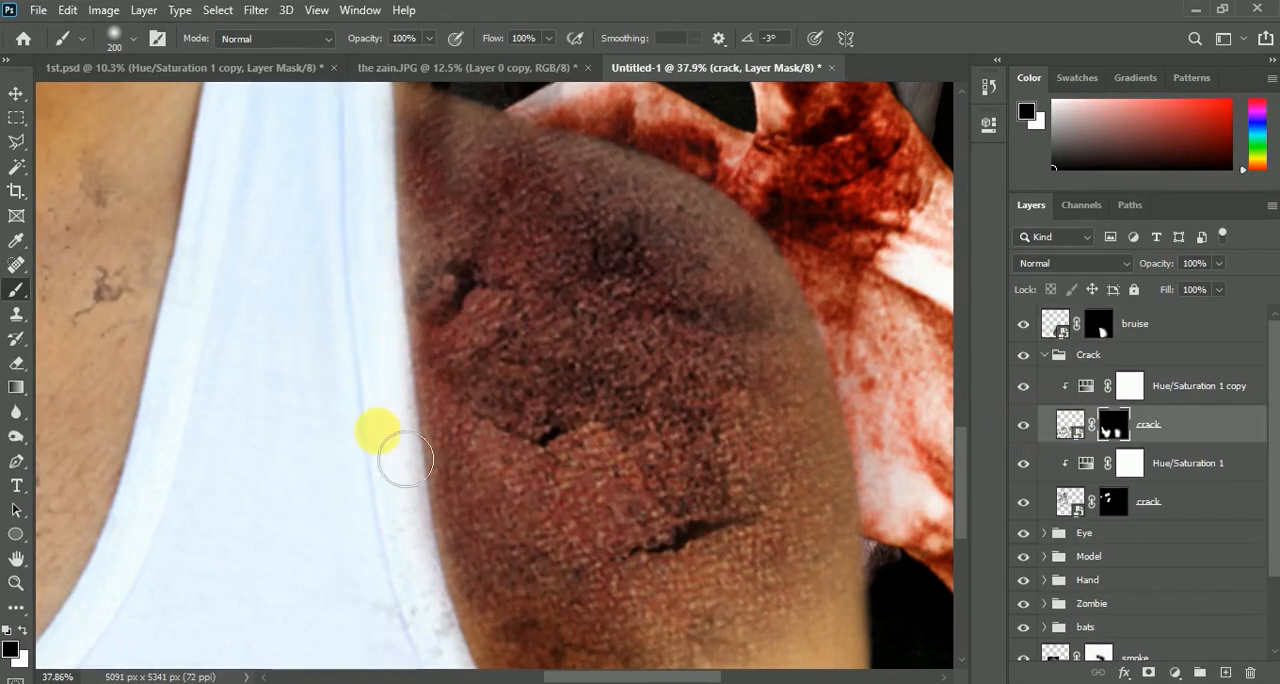
pyautogui.scroll(-2, 403, 397)
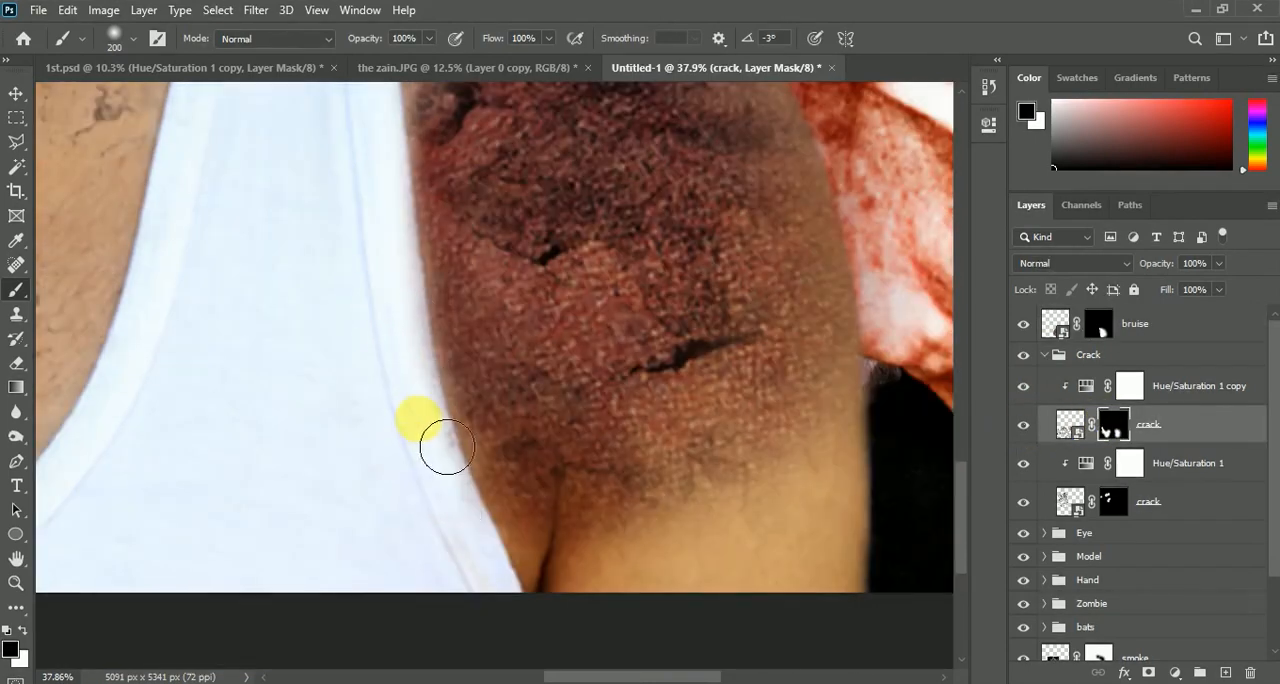
pyautogui.scroll(3, 425, 400)
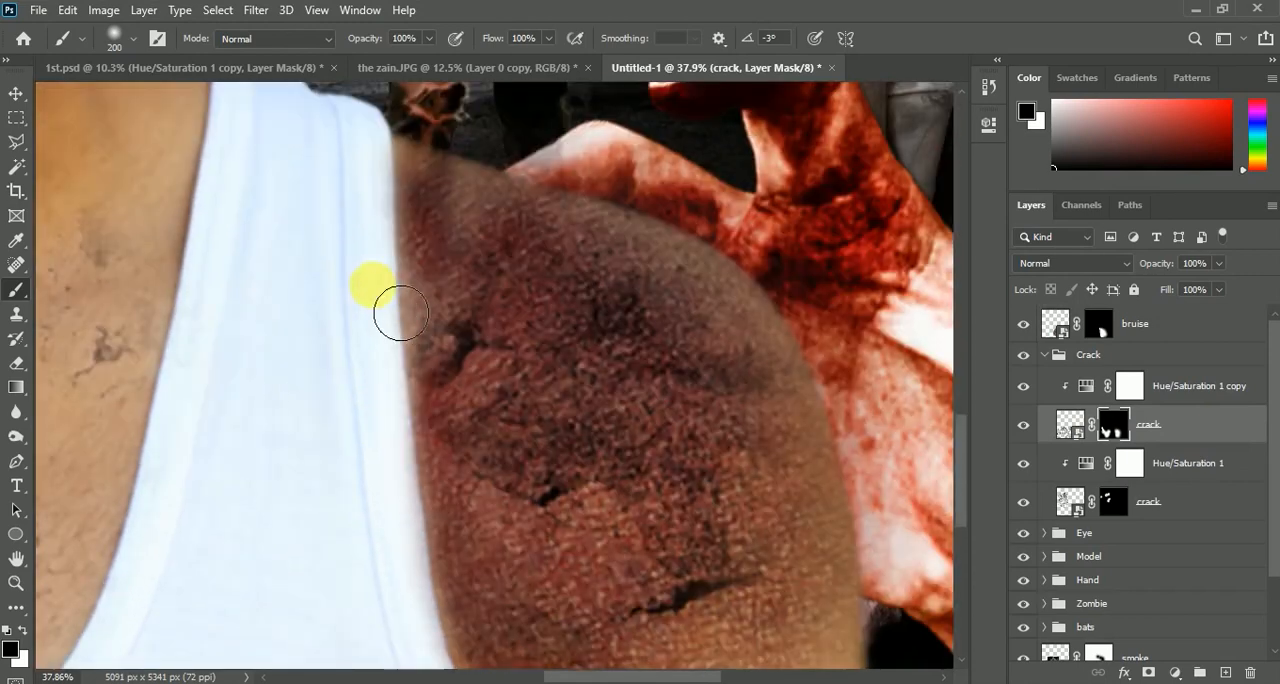
pyautogui.click(1114, 334)
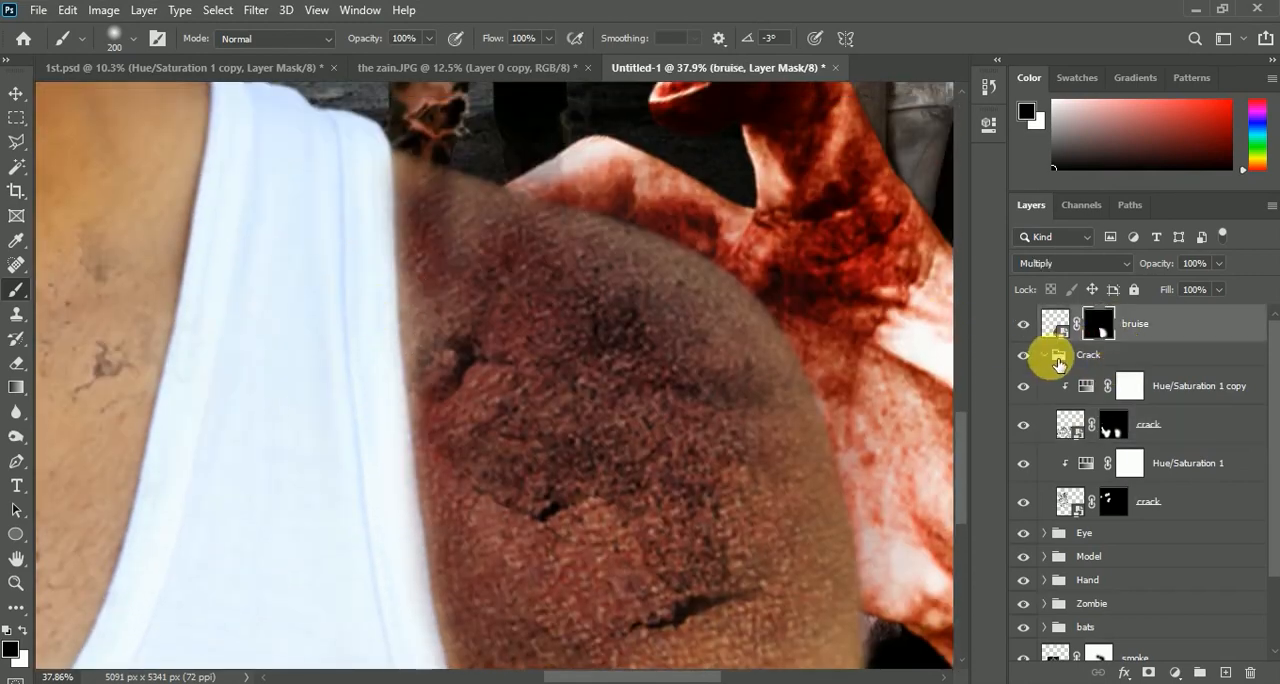
pyautogui.click(1044, 355)
# Compare the shoulder with and without the bruise layer, and lower that layer's opacity to 84%
pyautogui.click(1023, 324)
pyautogui.click(1023, 324)
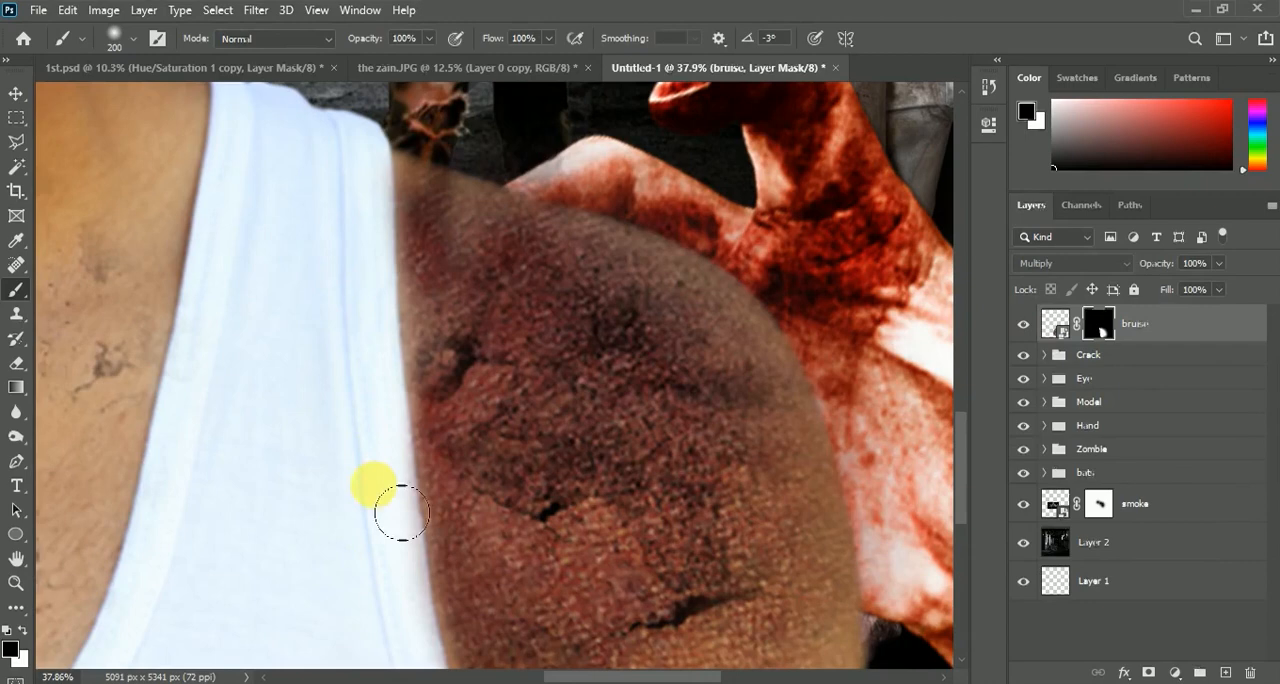
pyautogui.scroll(-8, 371, 243)
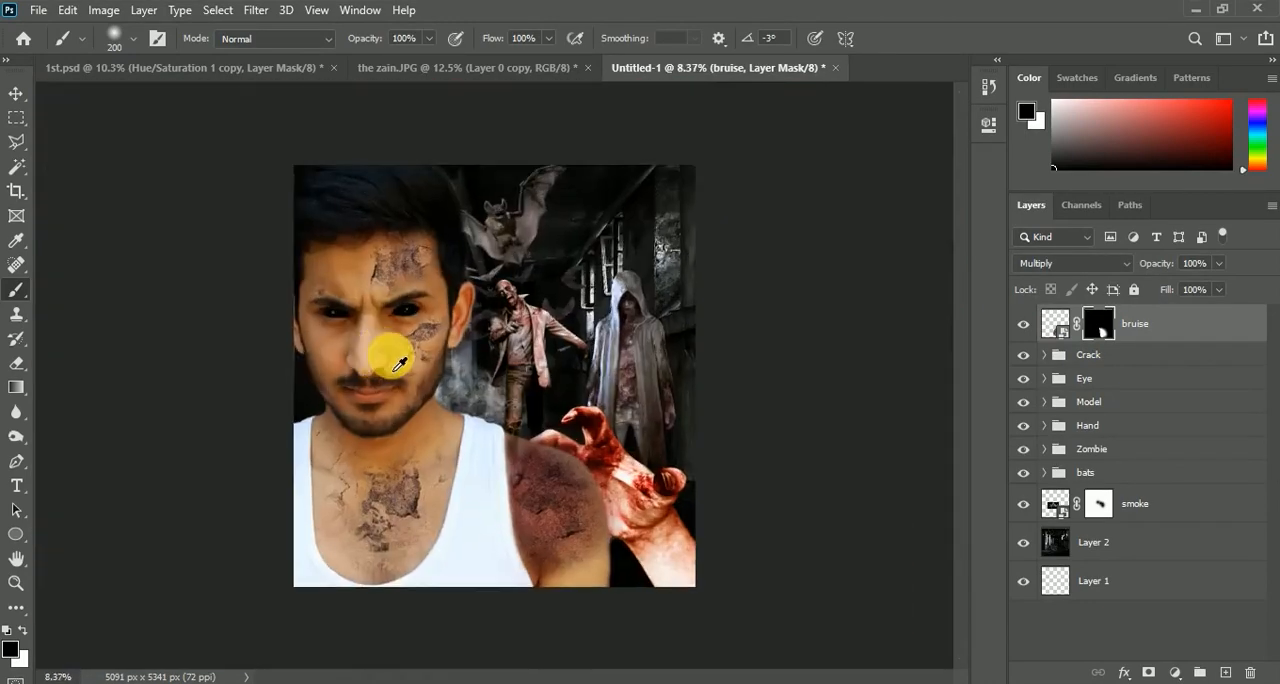
pyautogui.scroll(3, 628, 560)
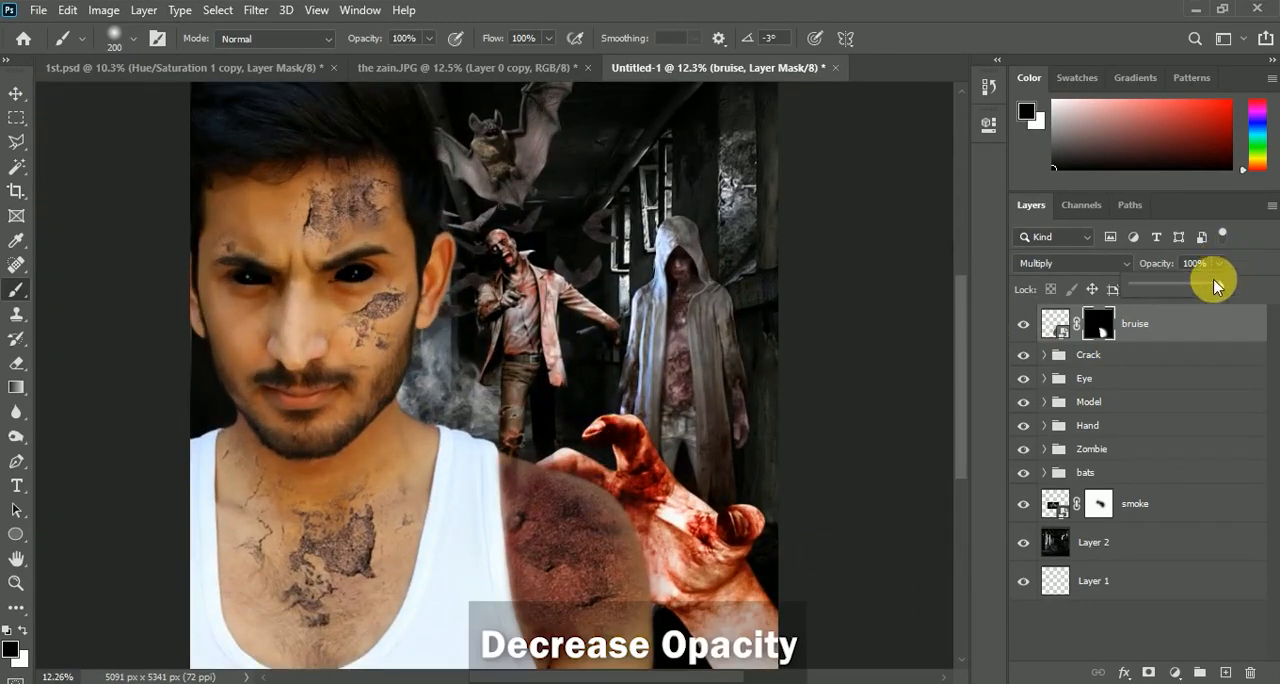
pyautogui.moveTo(1210, 285); pyautogui.dragTo(1206, 285)
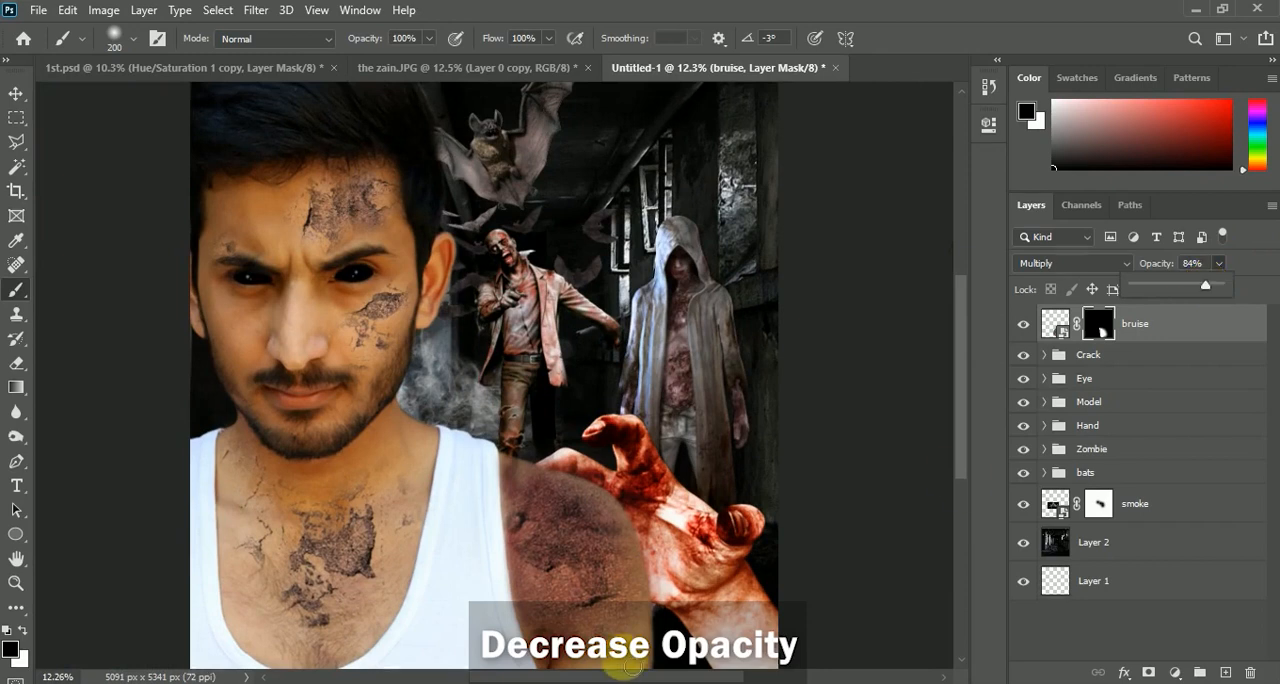
# Fade the lower edge of the shoulder bruise on its mask with a 1400 px soft brush, and compare the layer on and off
pyautogui.press(']')
pyautogui.press(']')
pyautogui.press(']')
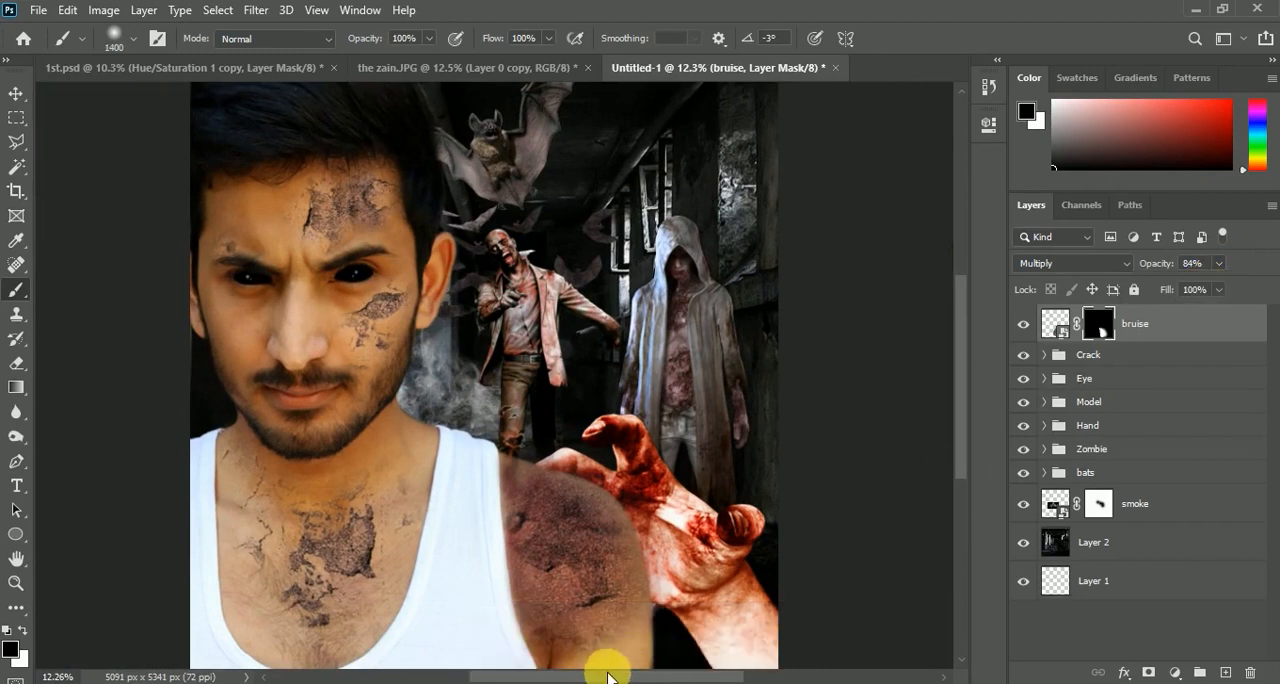
pyautogui.scroll(-2, 600, 429)
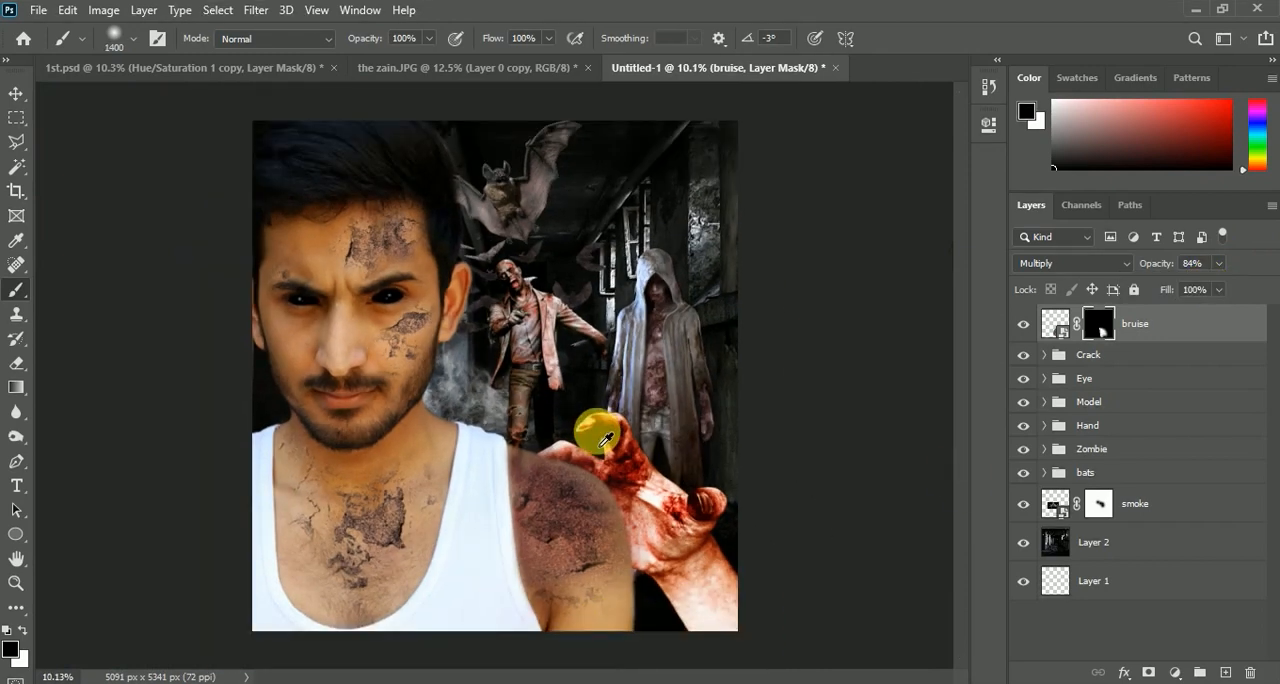
pyautogui.moveTo(582, 550); pyautogui.dragTo(583, 563)
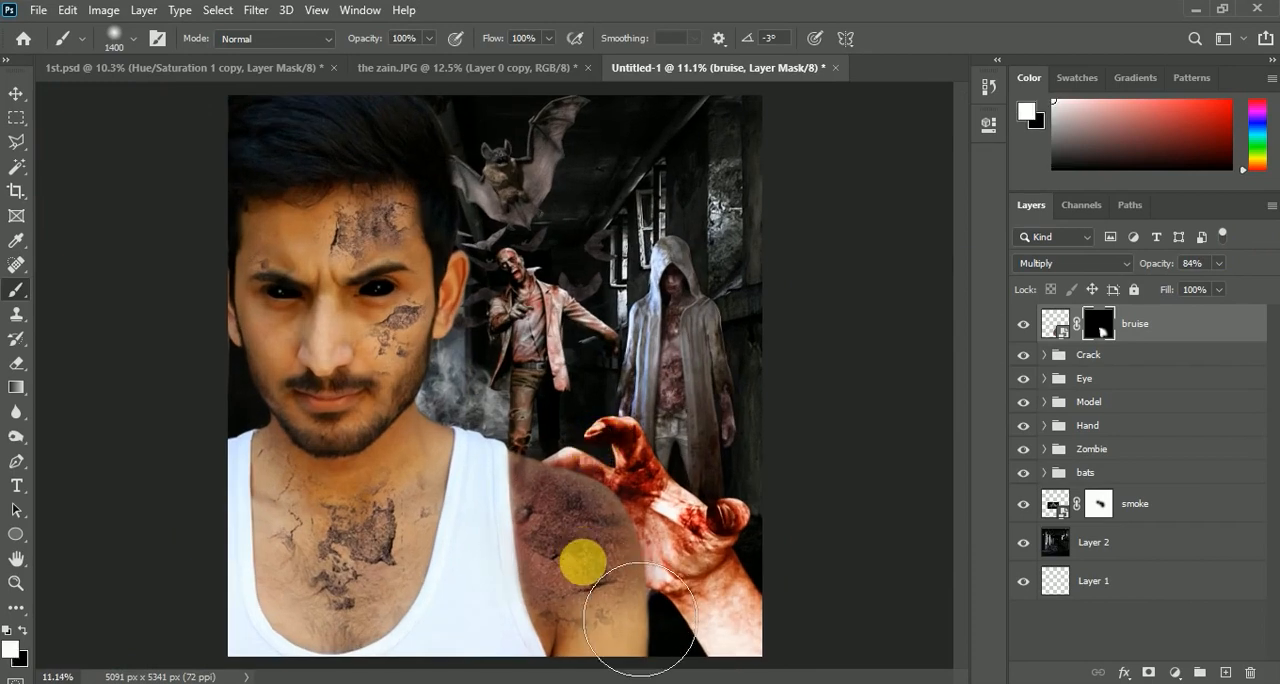
pyautogui.scroll(-3, 534, 455)
pyautogui.scroll(2, 495, 380)
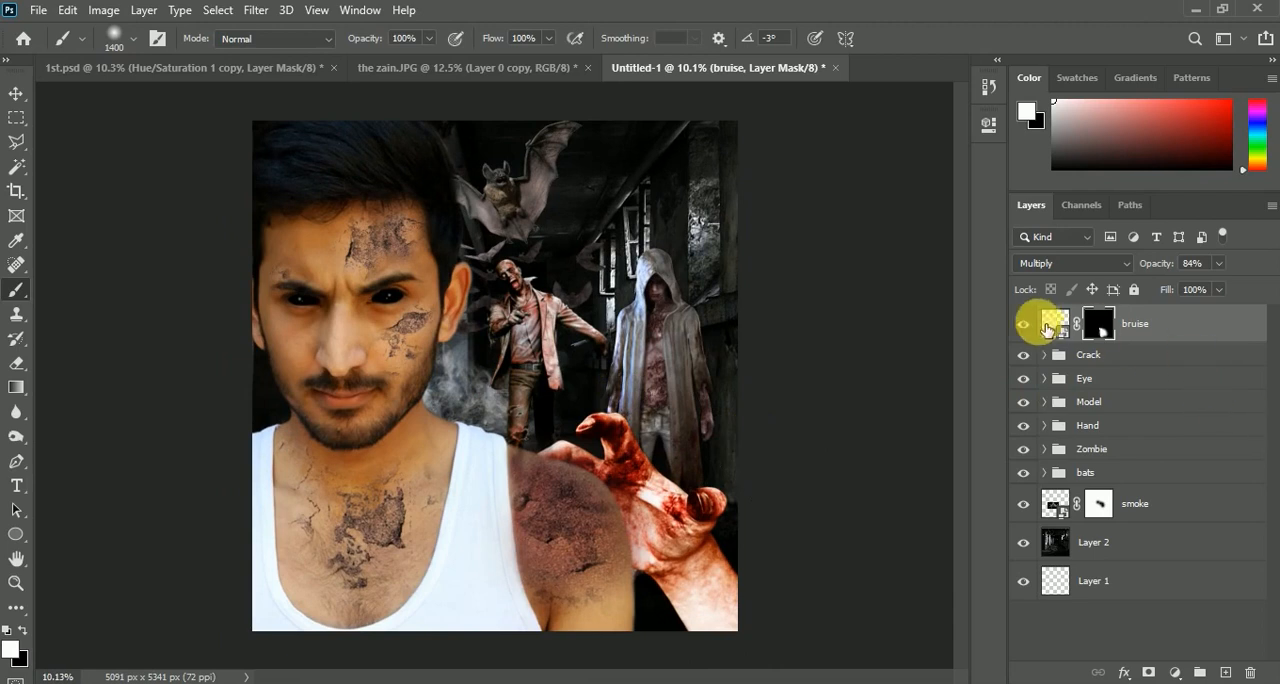
pyautogui.click(1034, 327)
pyautogui.click(1031, 325)
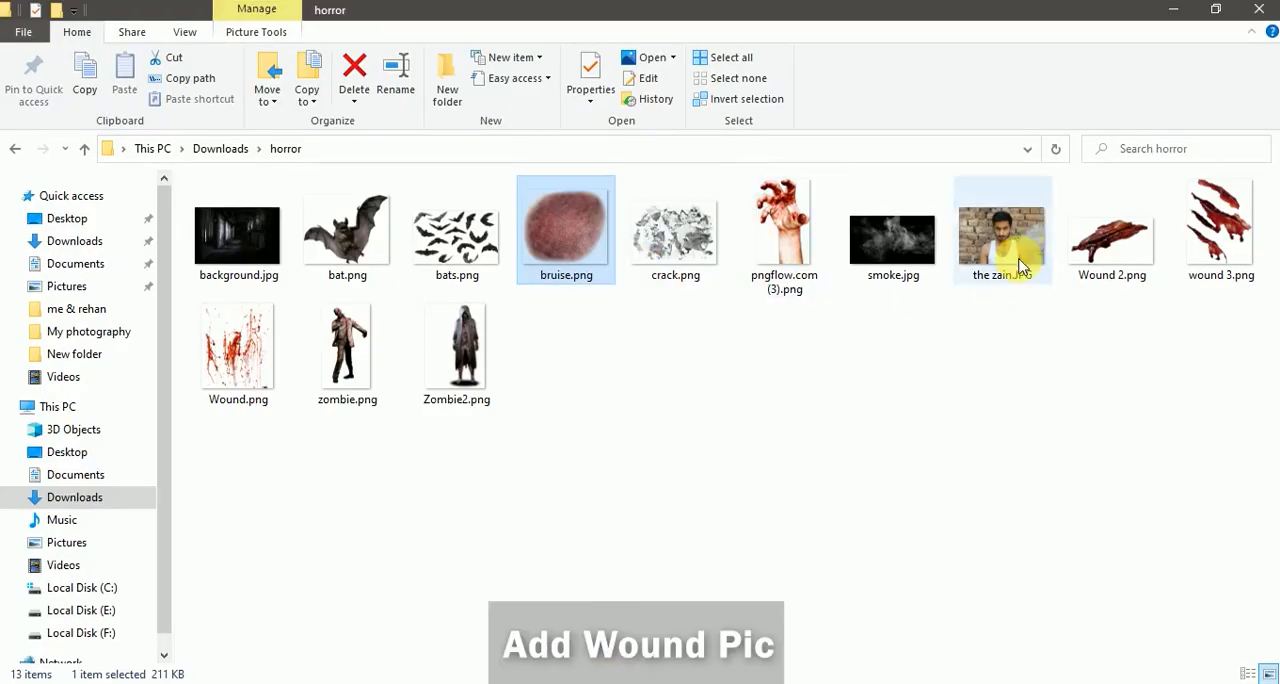
# Place Wound 2.png on the side of the man's neck, rotated -26.74 degrees
pyautogui.click(1113, 258)
pyautogui.moveTo(1113, 258); pyautogui.dragTo(425, 452)
pyautogui.scroll(5, 436, 437)
pyautogui.moveTo(520, 401); pyautogui.dragTo(434, 429)
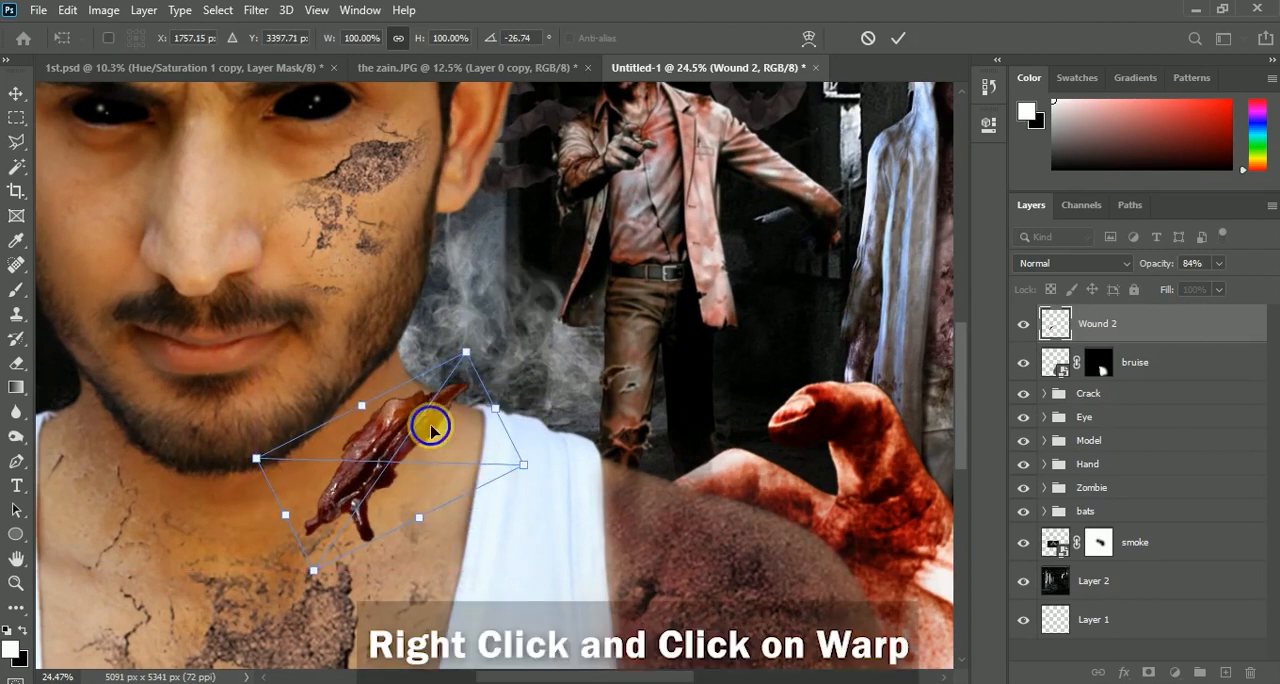
# Warp the neck wound, pulling its upper corner inward and bending its sides and lower end down towards the collarbone
pyautogui.rightClick(431, 428)
pyautogui.click(465, 307)
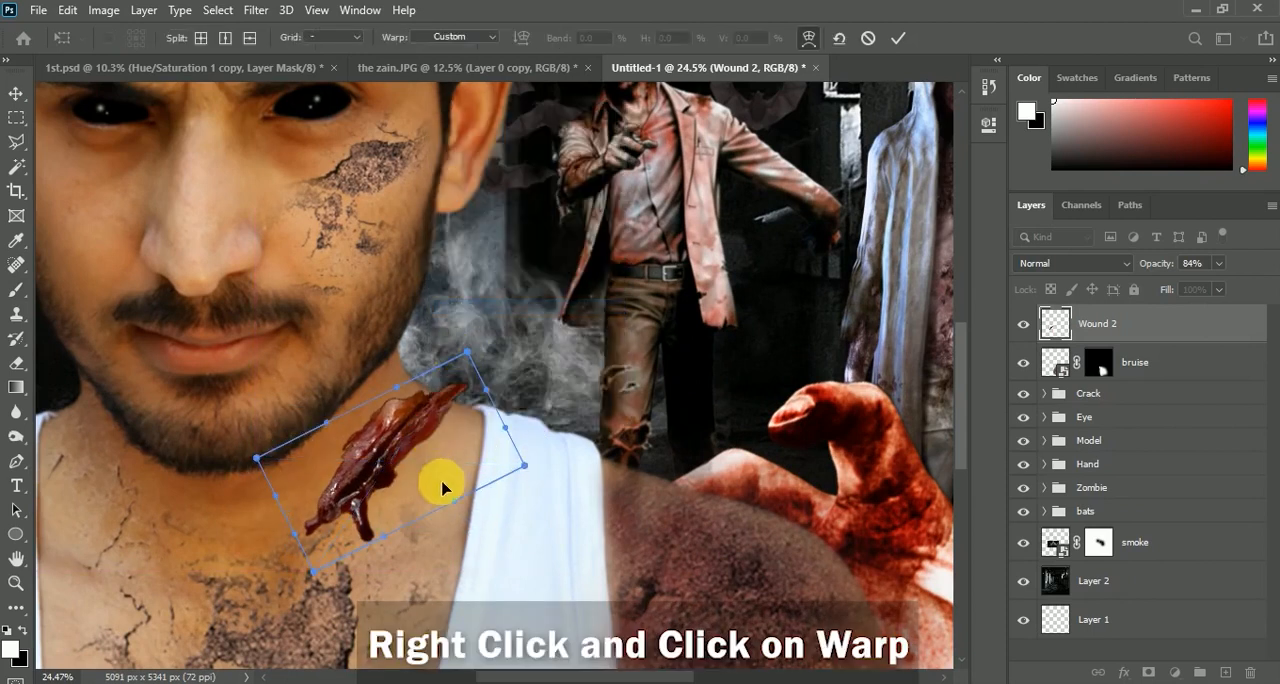
pyautogui.moveTo(329, 429); pyautogui.dragTo(481, 521)
pyautogui.moveTo(467, 352); pyautogui.dragTo(419, 344)
pyautogui.moveTo(409, 407); pyautogui.dragTo(427, 413)
pyautogui.moveTo(358, 455); pyautogui.dragTo(251, 520)
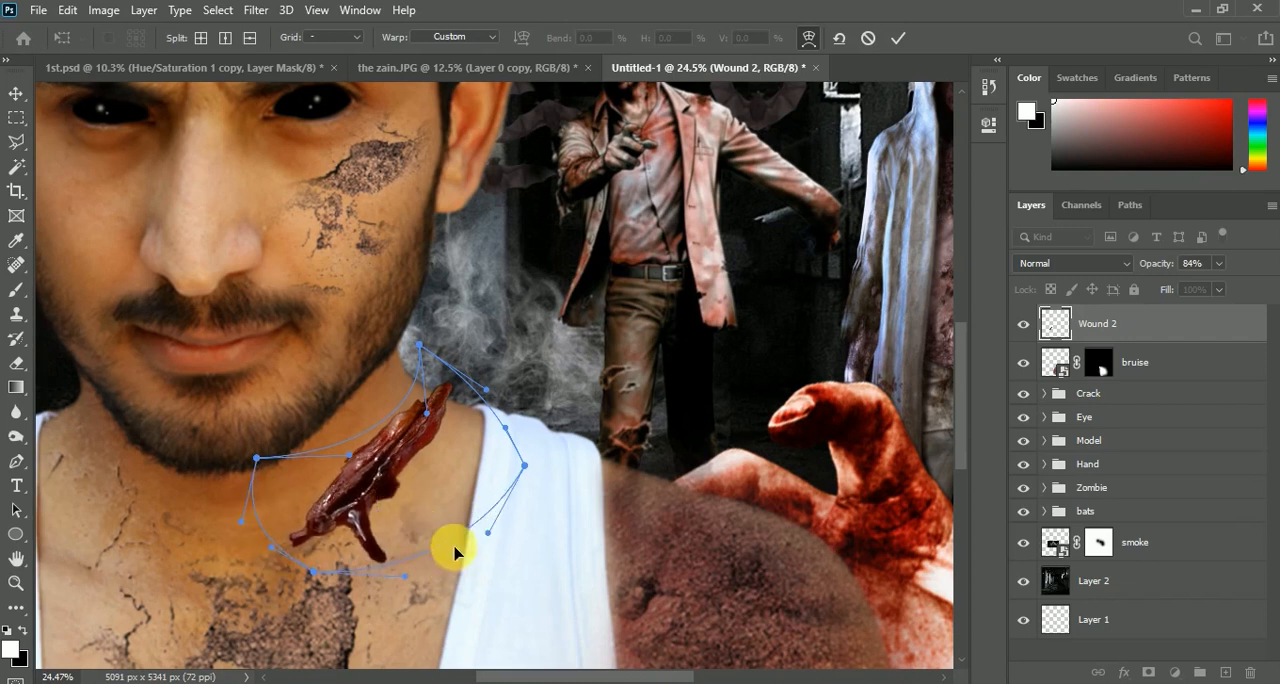
# Refine the warp's vest-side curve and its upper and lower corners so the wound follows the neck, and apply it
pyautogui.moveTo(521, 540); pyautogui.dragTo(515, 509)
pyautogui.moveTo(531, 457); pyautogui.dragTo(548, 458)
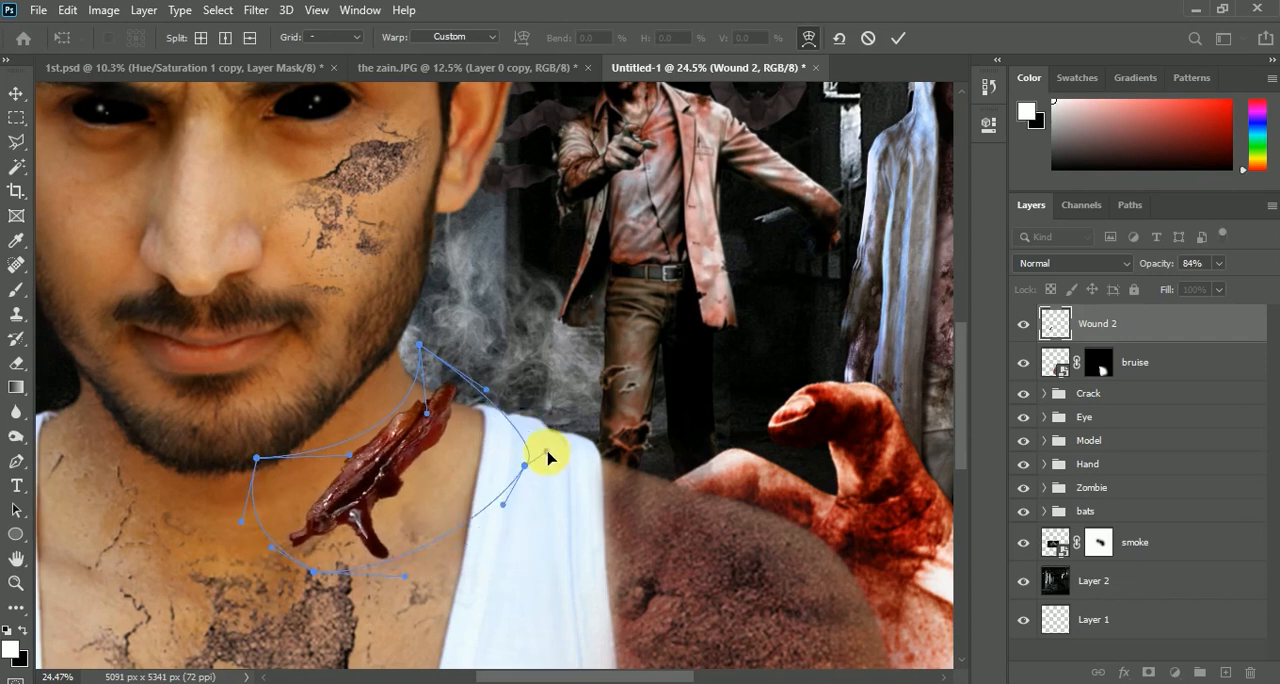
pyautogui.moveTo(418, 350); pyautogui.dragTo(375, 332)
pyautogui.moveTo(317, 576)
pyautogui.mouseDown()
pyautogui.moveTo(295, 621)
pyautogui.moveTo(318, 580)
pyautogui.mouseUp()
pyautogui.scroll(-5, 384, 458)
pyautogui.scroll(4, 384, 458)
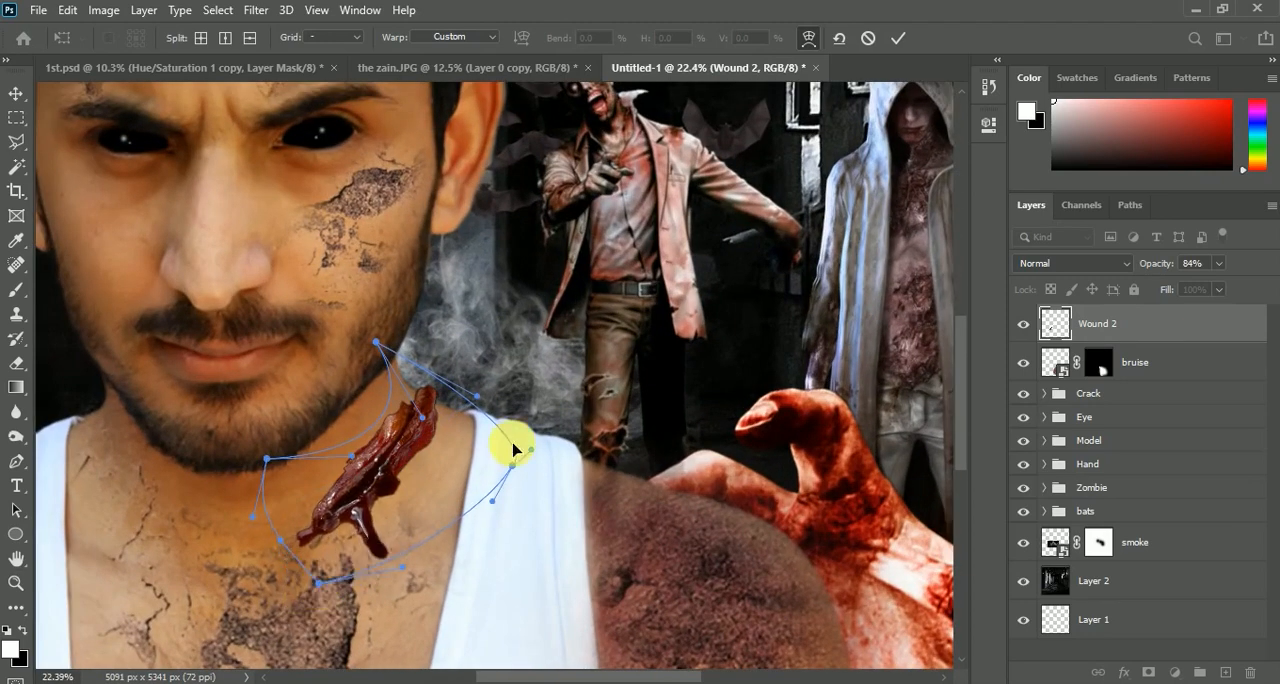
pyautogui.press('Return')
# Add a layer mask to the Wound 2 layer and hide the tip extending past the neck with a 175 px soft black brush
pyautogui.press('b')
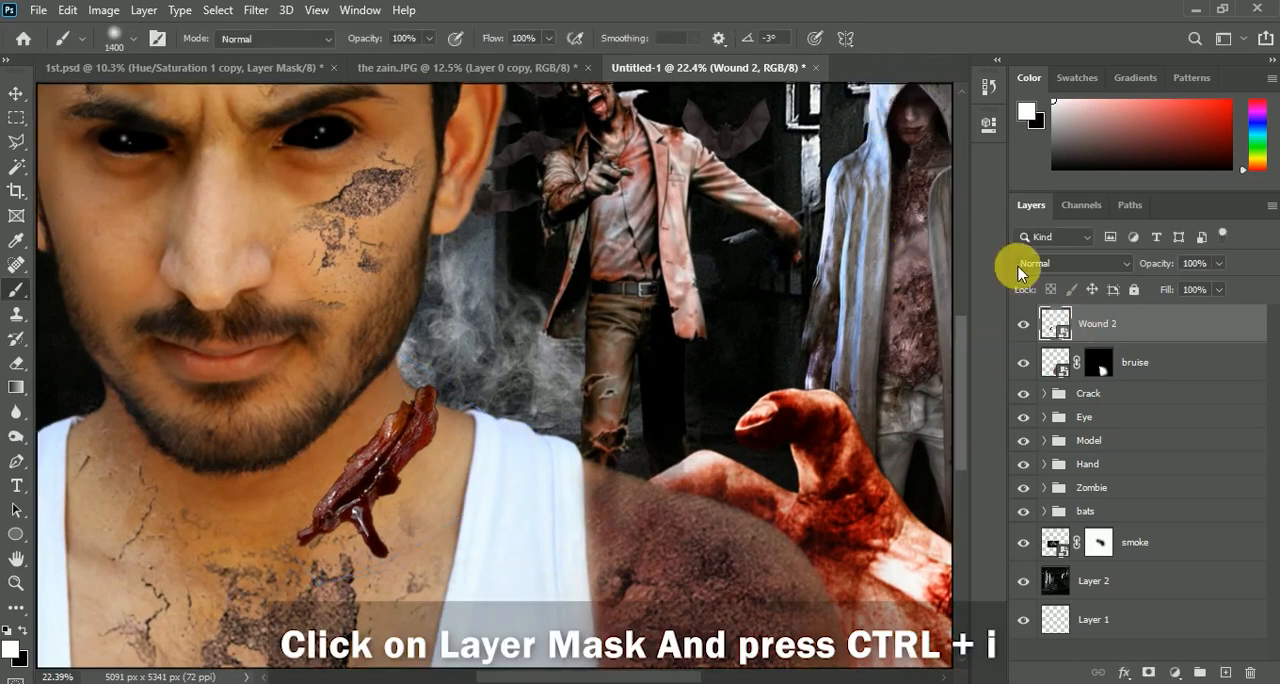
pyautogui.click(1149, 673)
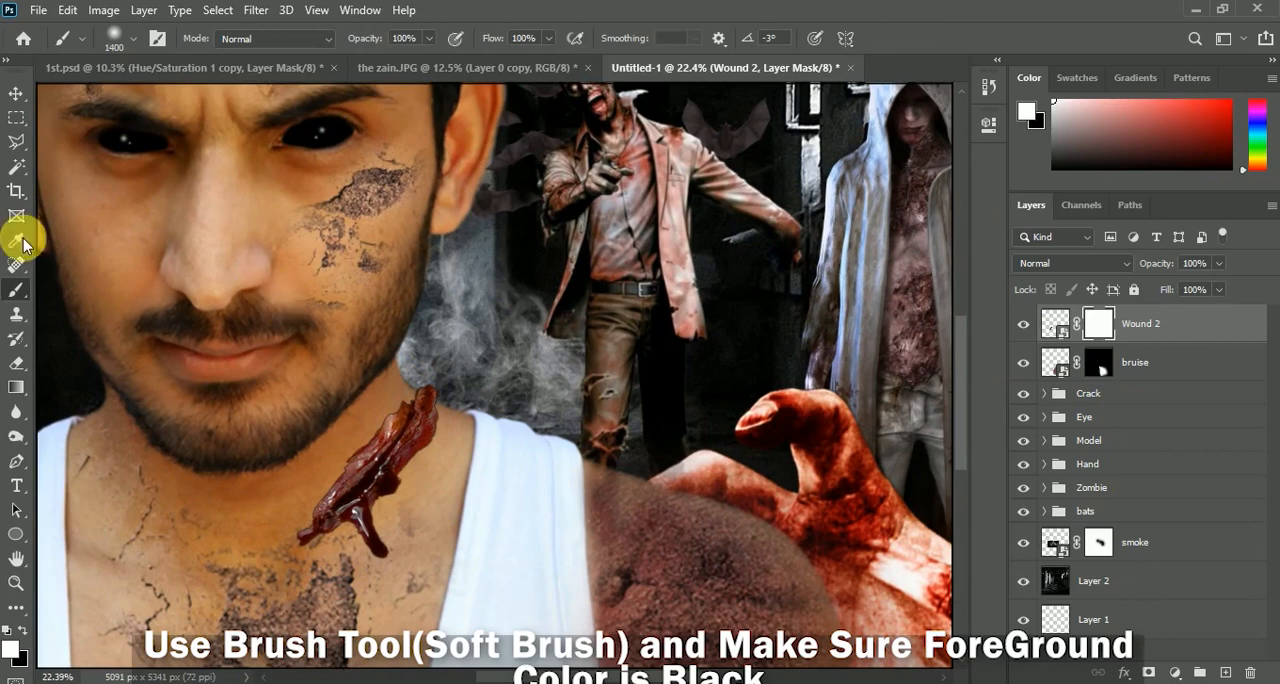
pyautogui.scroll(5, 314, 300)
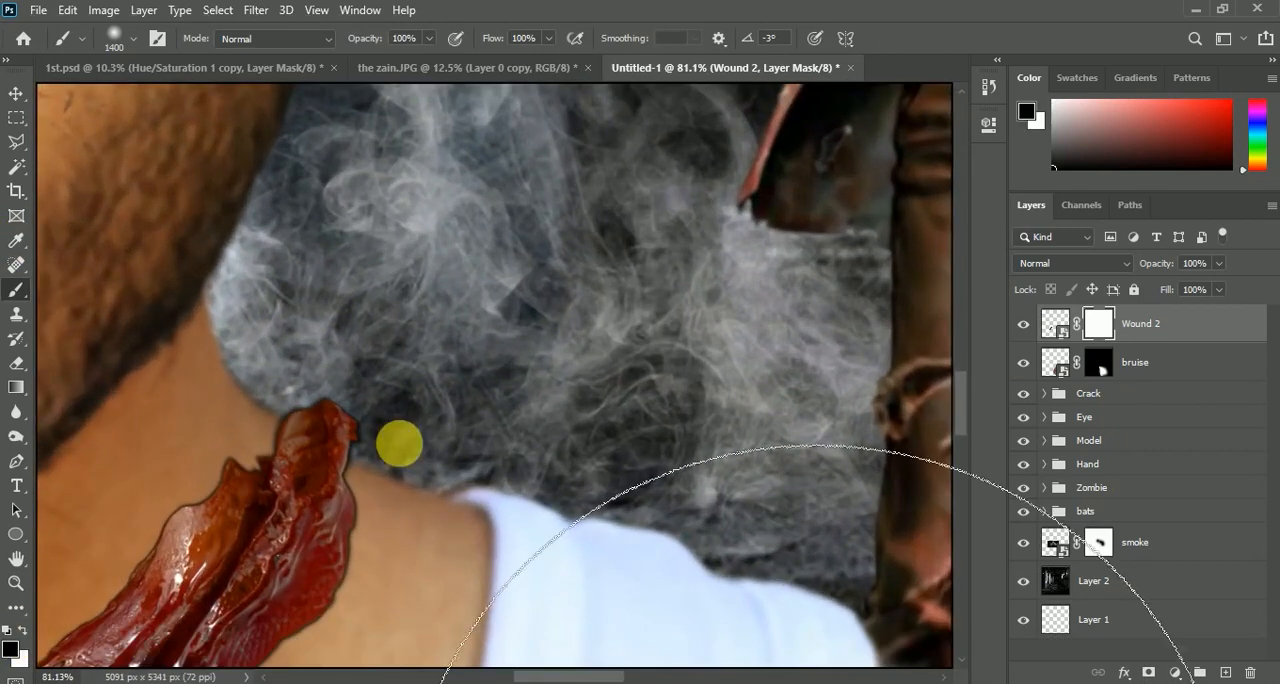
pyautogui.press('[')
pyautogui.press('[')
pyautogui.press('[')
pyautogui.press('[')
pyautogui.press('[')
pyautogui.press('[')
pyautogui.press('[')
pyautogui.press('[')
pyautogui.press('[')
# Clean the neck wound's upper end on its mask with an 80 px brush, and set the layer's opacity to 98%
pyautogui.press('[')
pyautogui.press('[')
pyautogui.press('[')
pyautogui.press('[')
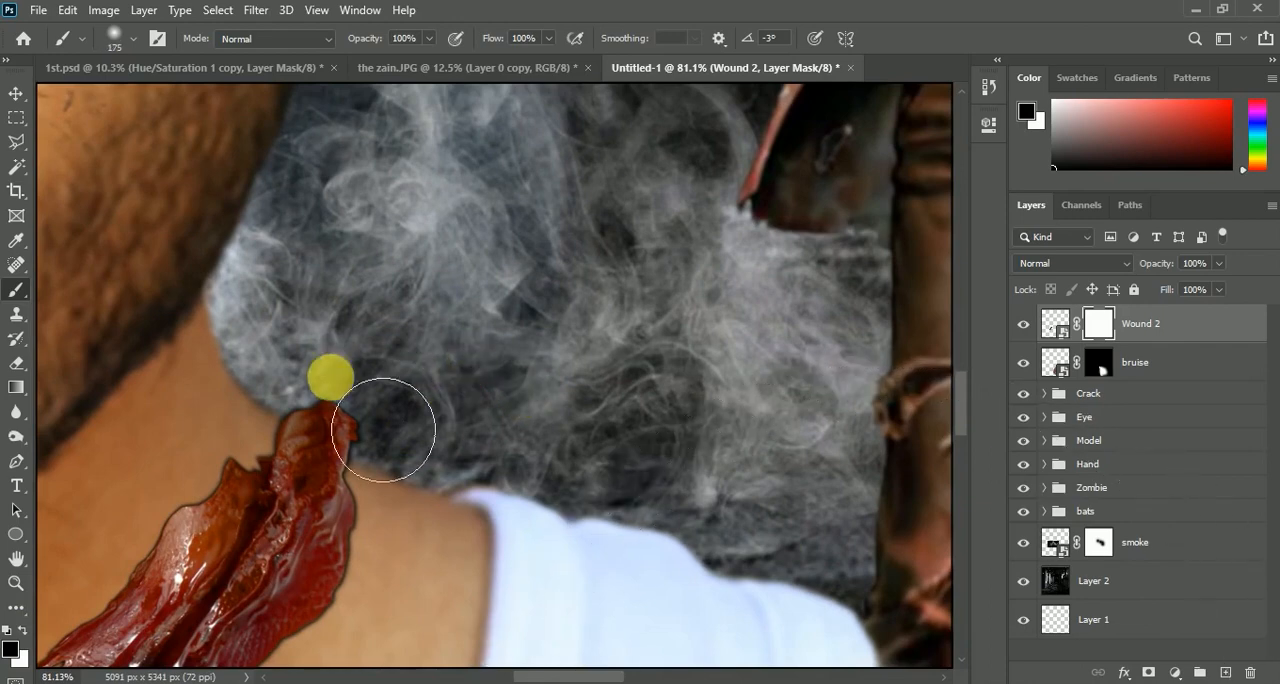
pyautogui.moveTo(386, 436); pyautogui.dragTo(366, 423)
pyautogui.press('[')
pyautogui.press('[')
pyautogui.press('[')
pyautogui.press('[')
pyautogui.press('[')
pyautogui.press('[')
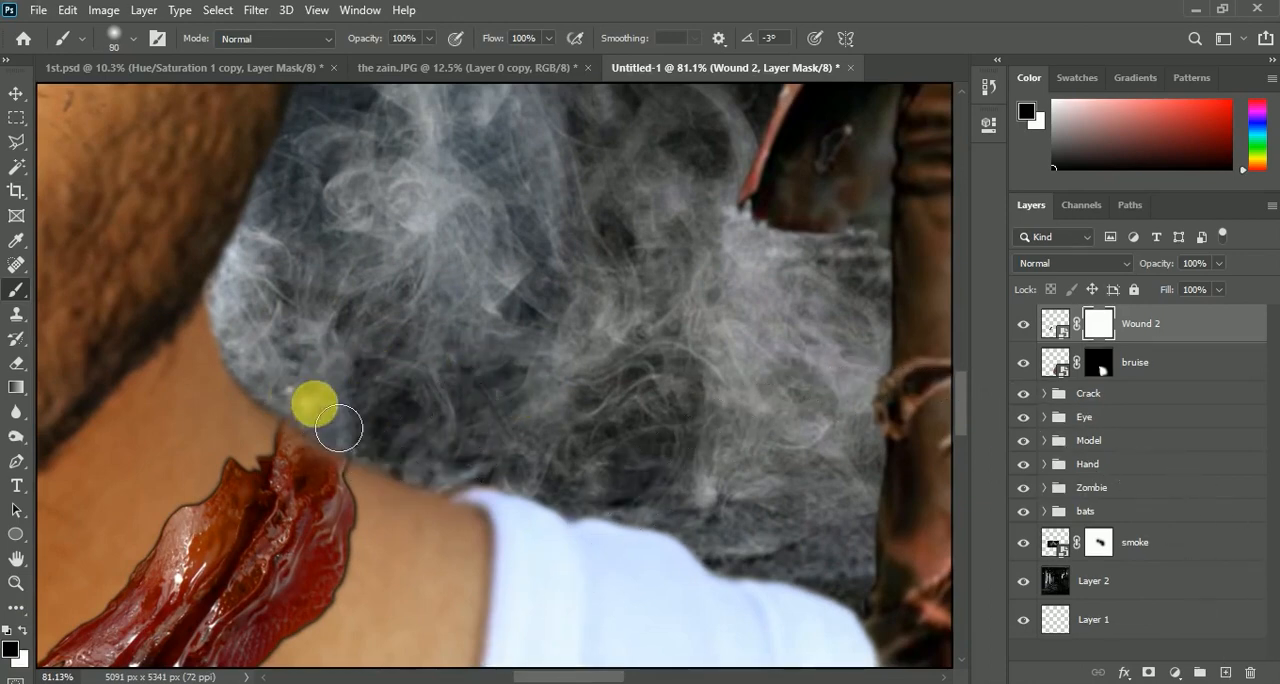
pyautogui.scroll(-5, 431, 343)
pyautogui.scroll(2, 420, 365)
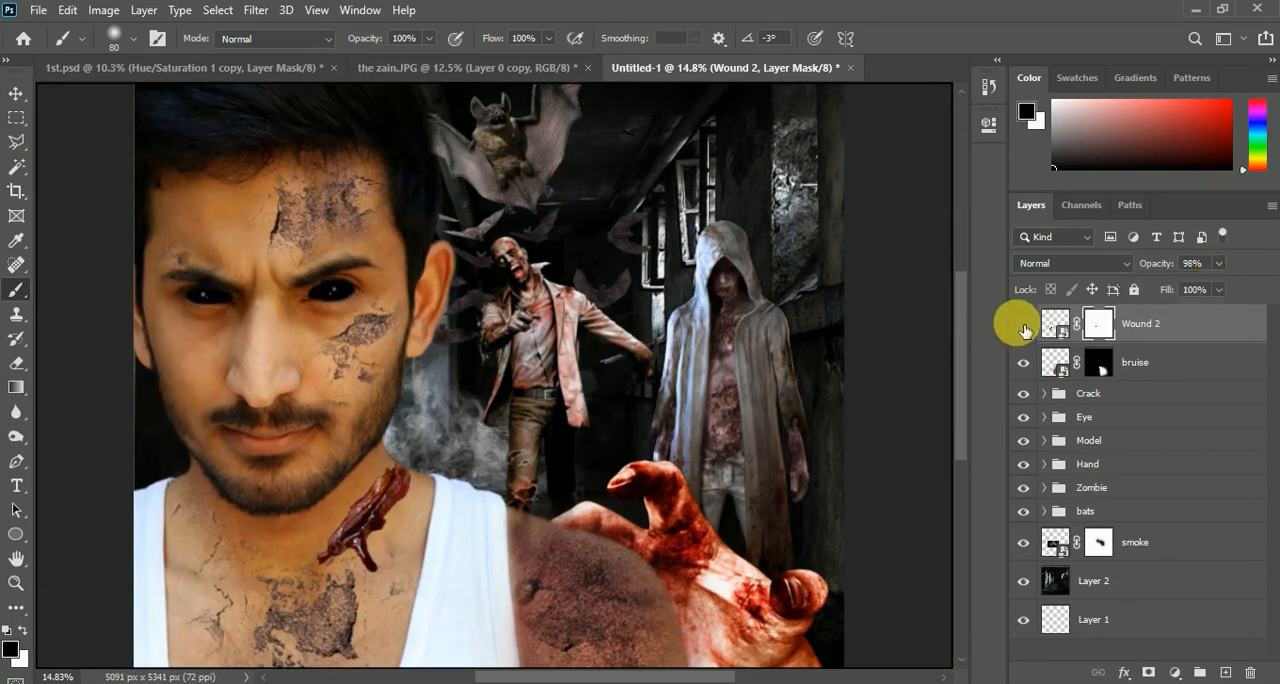
pyautogui.scroll(-2, 440, 435)
pyautogui.scroll(1, 429, 437)
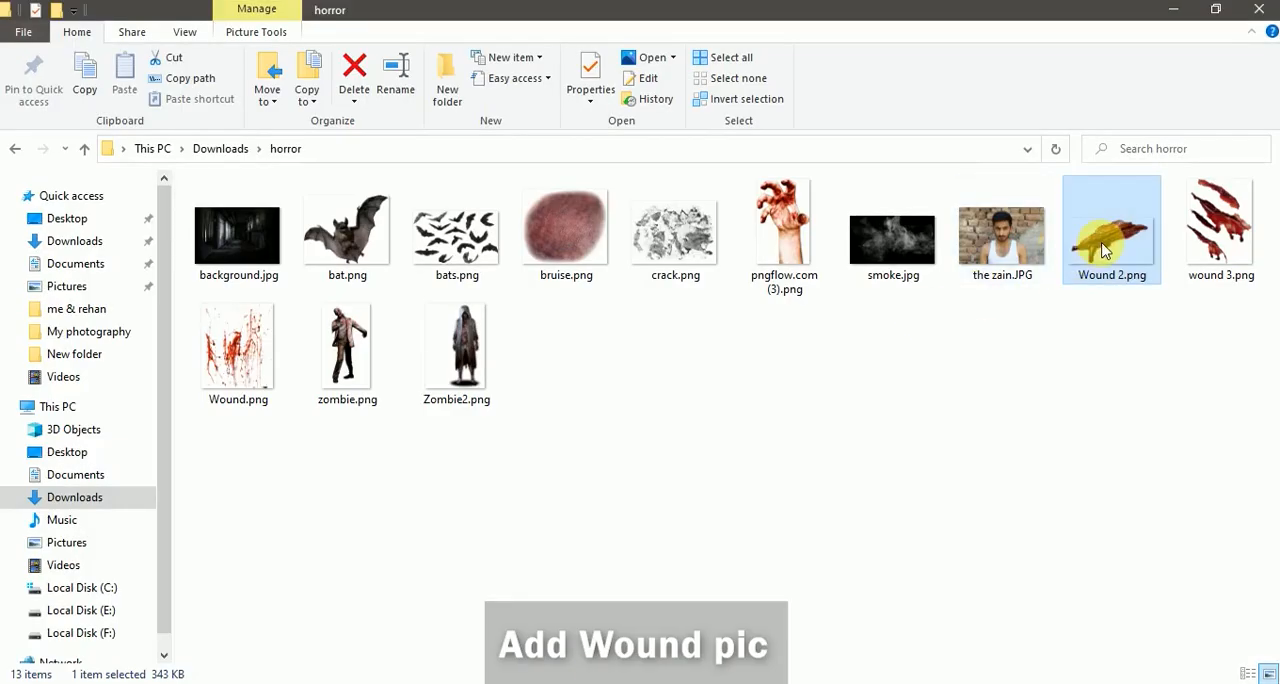
# Place wound 3.png on the cheek below the black eye, scaled to 61.12% and rotated 36.85 degrees
pyautogui.moveTo(1220, 232); pyautogui.dragTo(303, 347)
pyautogui.moveTo(363, 246); pyautogui.dragTo(371, 335)
pyautogui.moveTo(285, 318); pyautogui.dragTo(268, 338)
pyautogui.scroll(4, 281, 292)
pyautogui.moveTo(258, 241); pyautogui.dragTo(252, 295)
pyautogui.moveTo(267, 391); pyautogui.dragTo(267, 373)
pyautogui.moveTo(386, 395); pyautogui.dragTo(383, 373)
pyautogui.moveTo(246, 386); pyautogui.dragTo(248, 361)
pyautogui.moveTo(235, 510)
pyautogui.mouseDown()
pyautogui.moveTo(234, 400)
pyautogui.moveTo(237, 489)
pyautogui.mouseUp()
pyautogui.moveTo(251, 444); pyautogui.dragTo(258, 400)
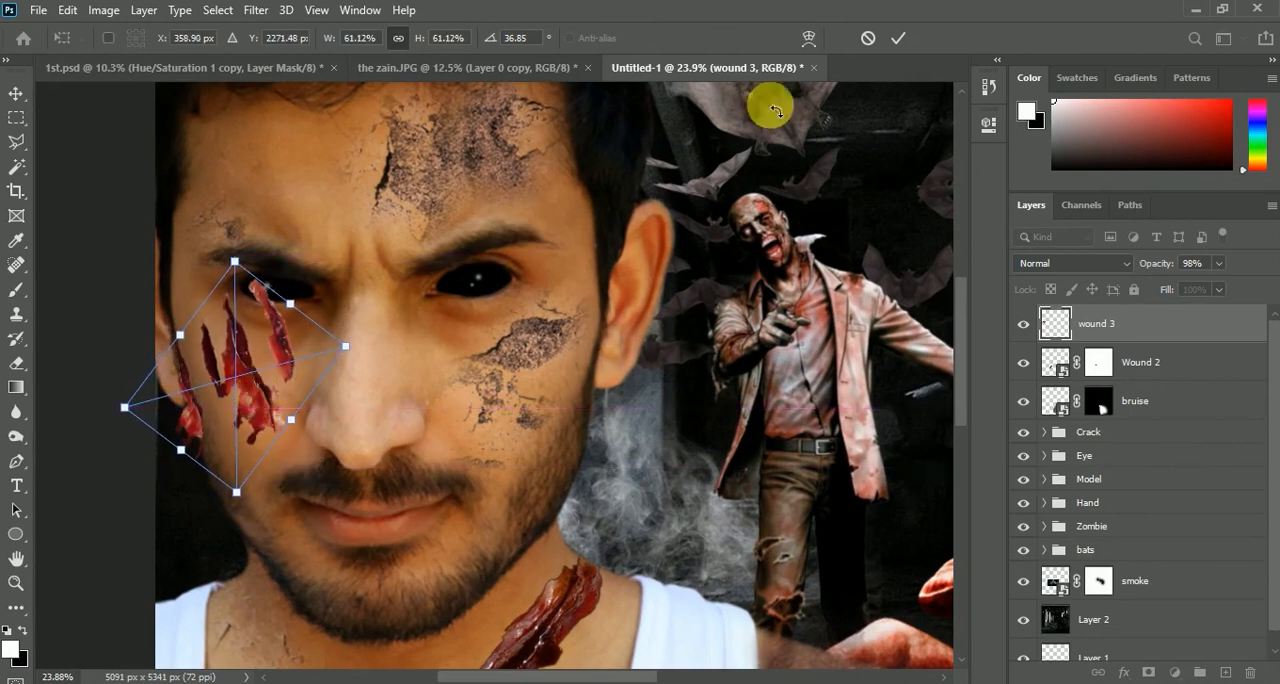
pyautogui.click(898, 40)
# Mask the wound 3 layer and paint out the gashes nearest the nose and the face's outer edge with an 80 px black brush
pyautogui.press('b')
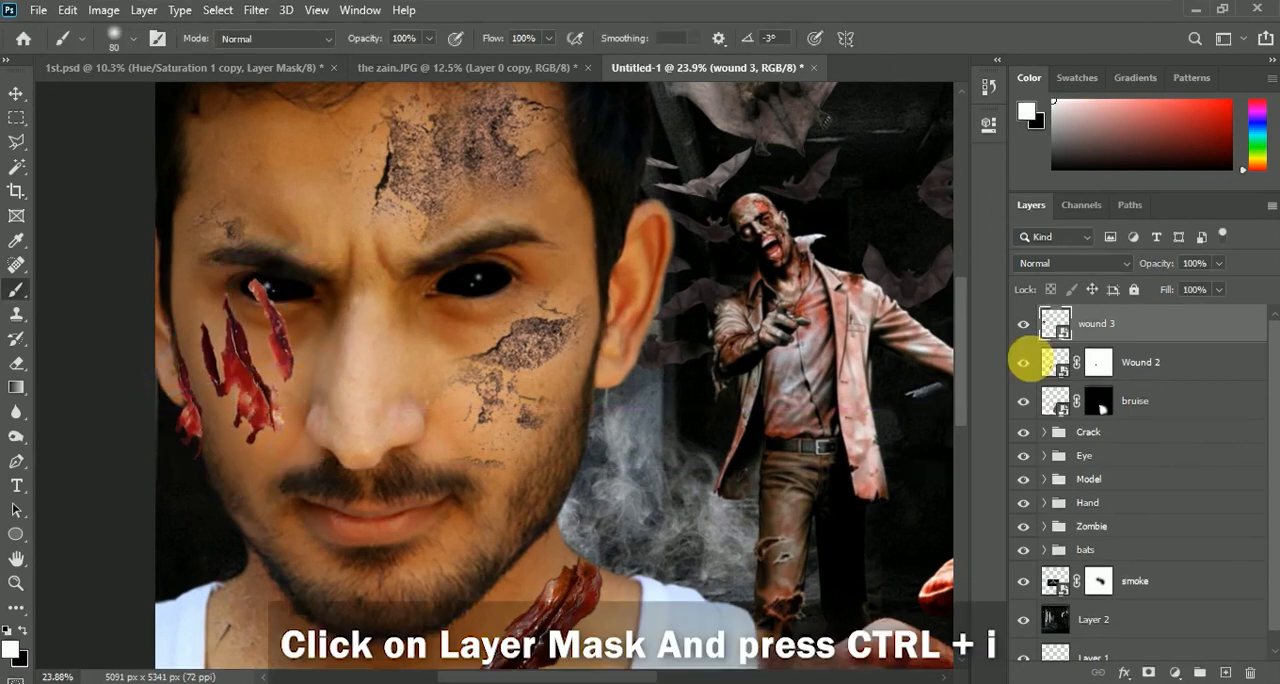
pyautogui.click(1149, 673)
pyautogui.press('x')
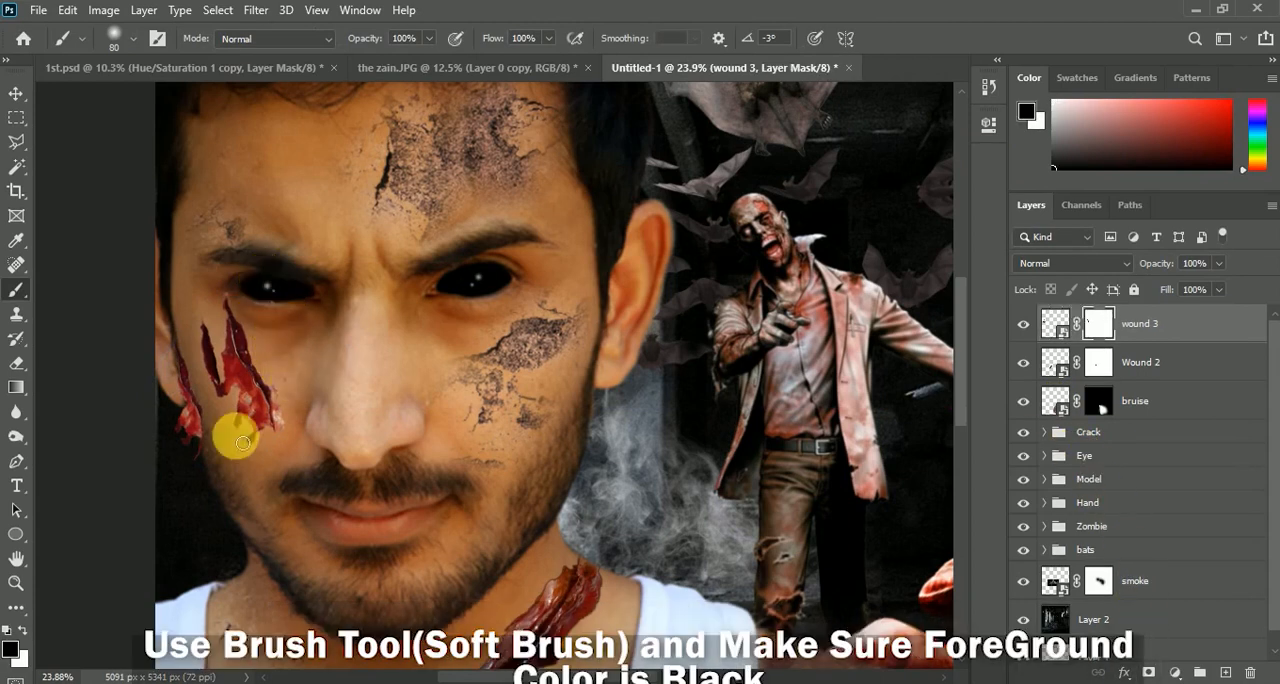
pyautogui.moveTo(203, 452); pyautogui.dragTo(207, 468)
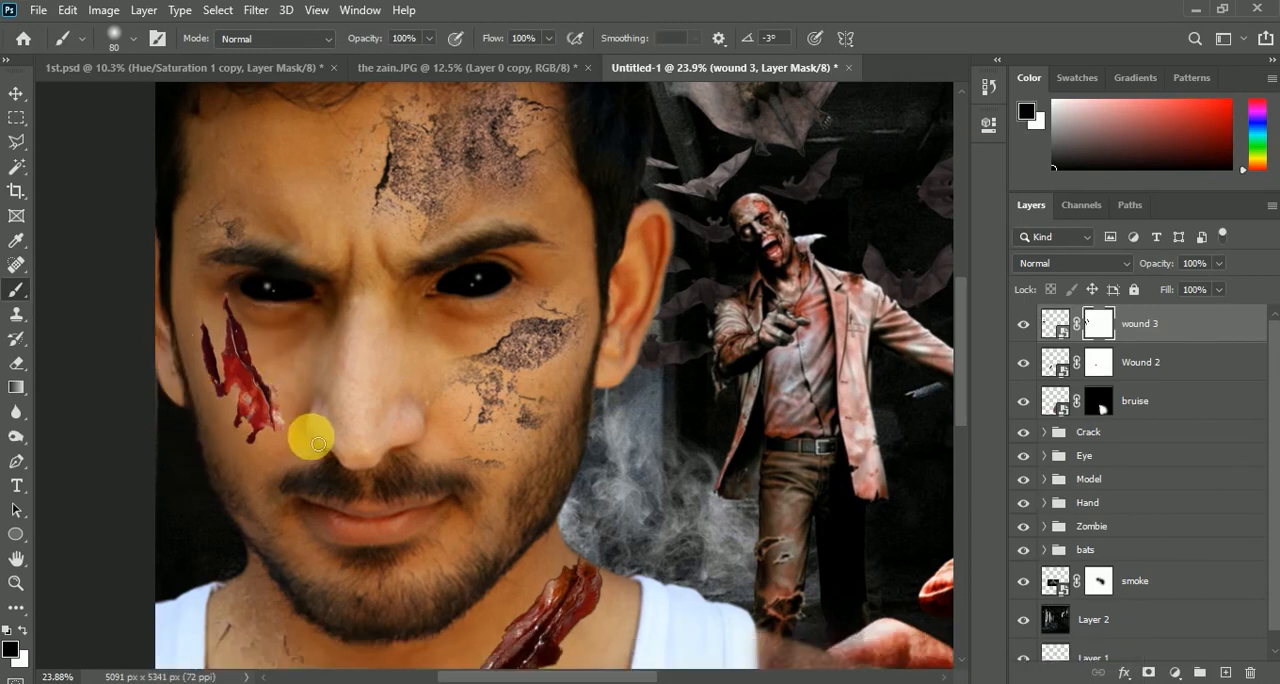
# Enlarge the cheek wound to 105.78% and shift it slightly towards the outer edge of the face
pyautogui.scroll(-1, 317, 443)
pyautogui.hotkey('ctrl', 't')
pyautogui.moveTo(347, 482); pyautogui.dragTo(355, 493)
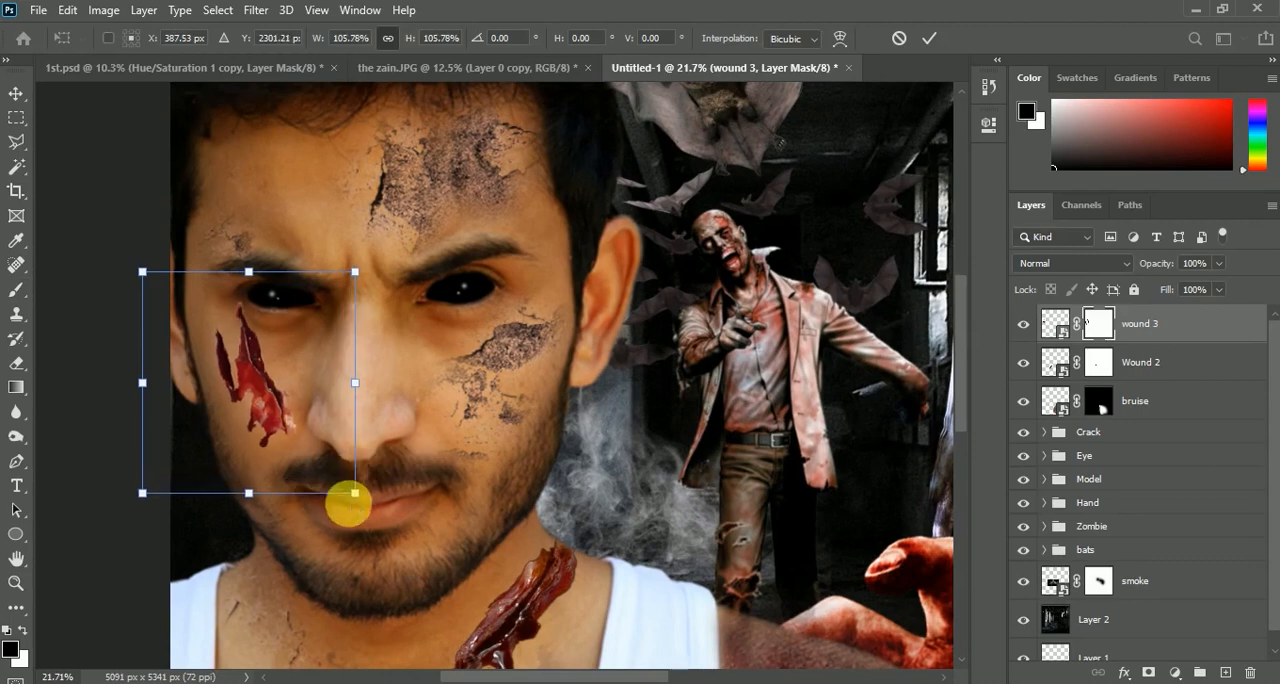
pyautogui.moveTo(285, 422); pyautogui.dragTo(278, 420)
pyautogui.scroll(-2, 327, 370)
pyautogui.click(930, 38)
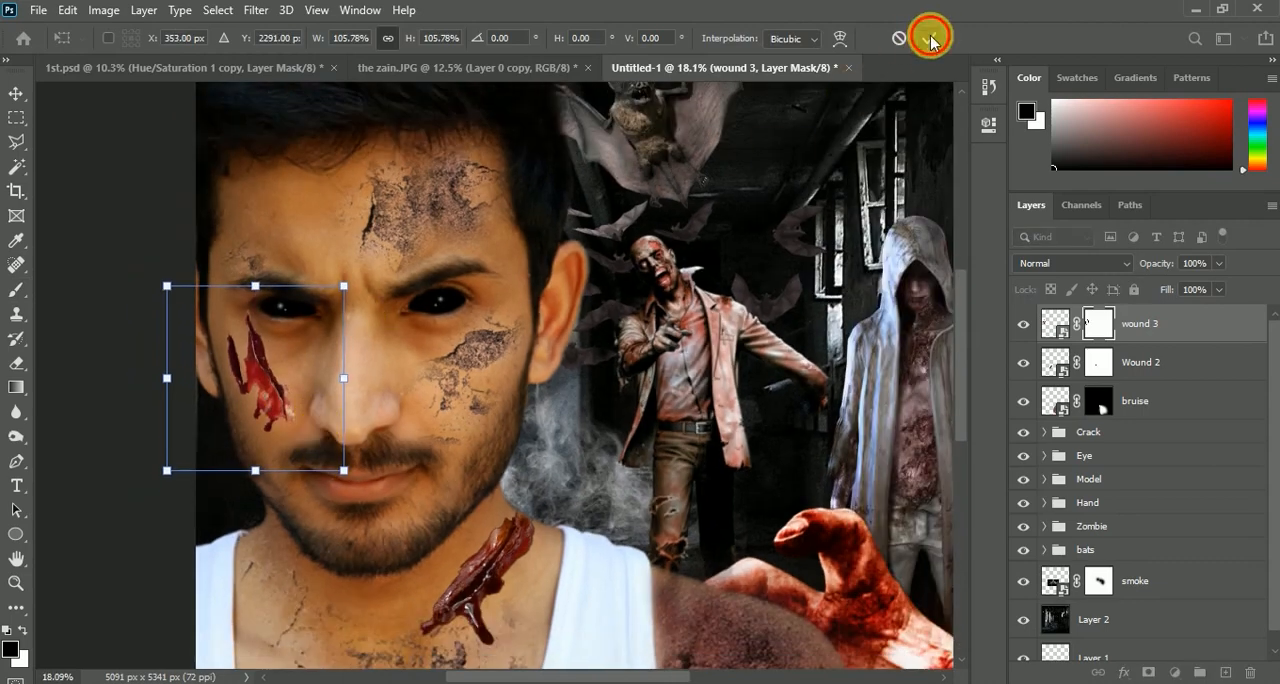
# Compare the face with and without the cheek wound, and set the wound 3 layer's opacity to 97%
pyautogui.scroll(-4, 583, 403)
pyautogui.scroll(3, 583, 403)
pyautogui.click(1024, 326)
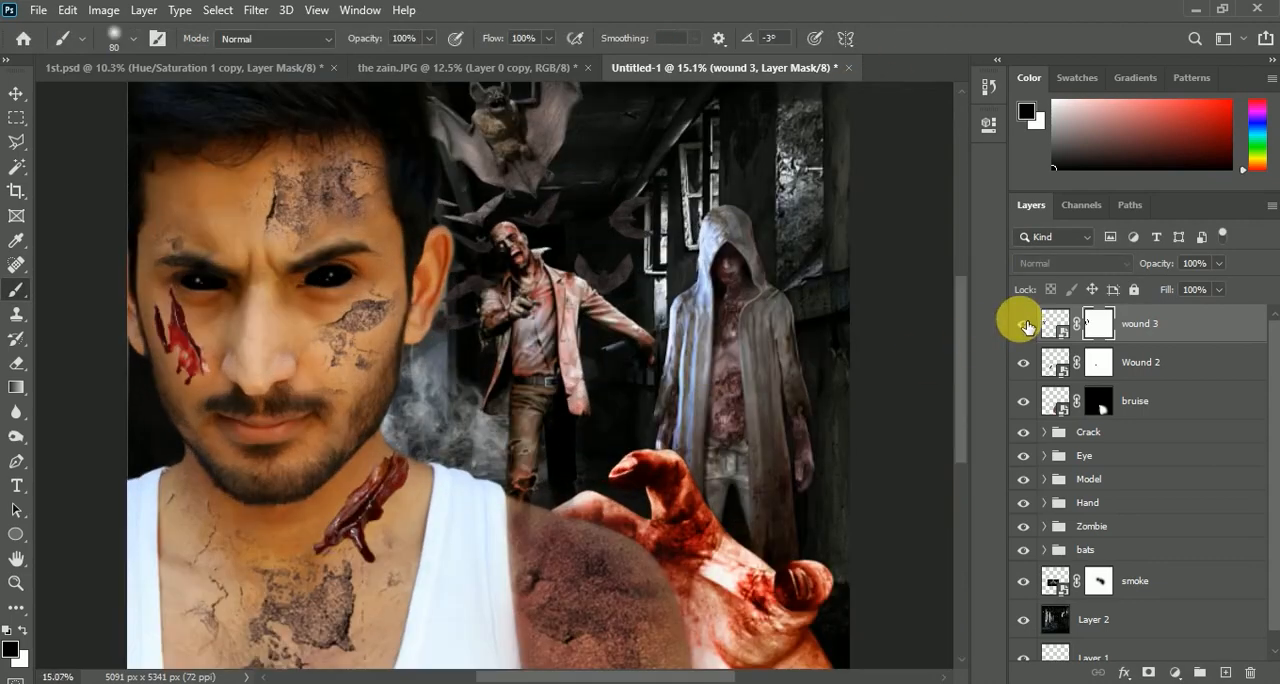
pyautogui.scroll(-3, 820, 340)
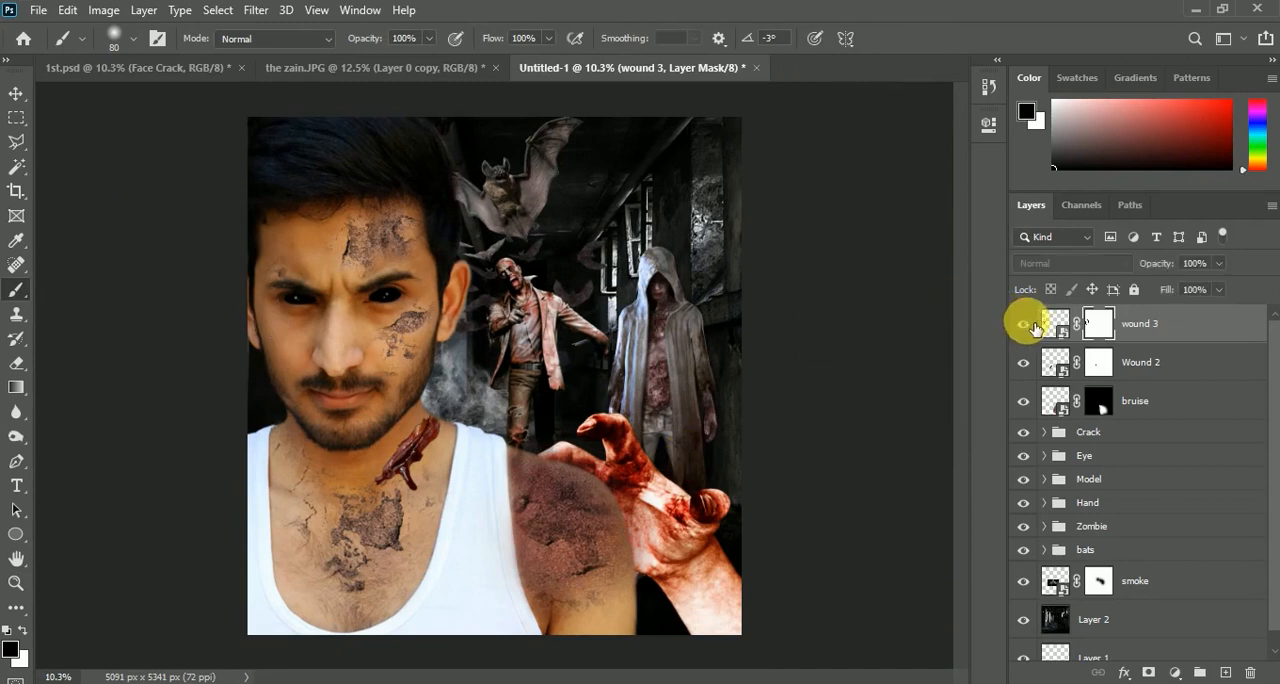
pyautogui.click(1024, 325)
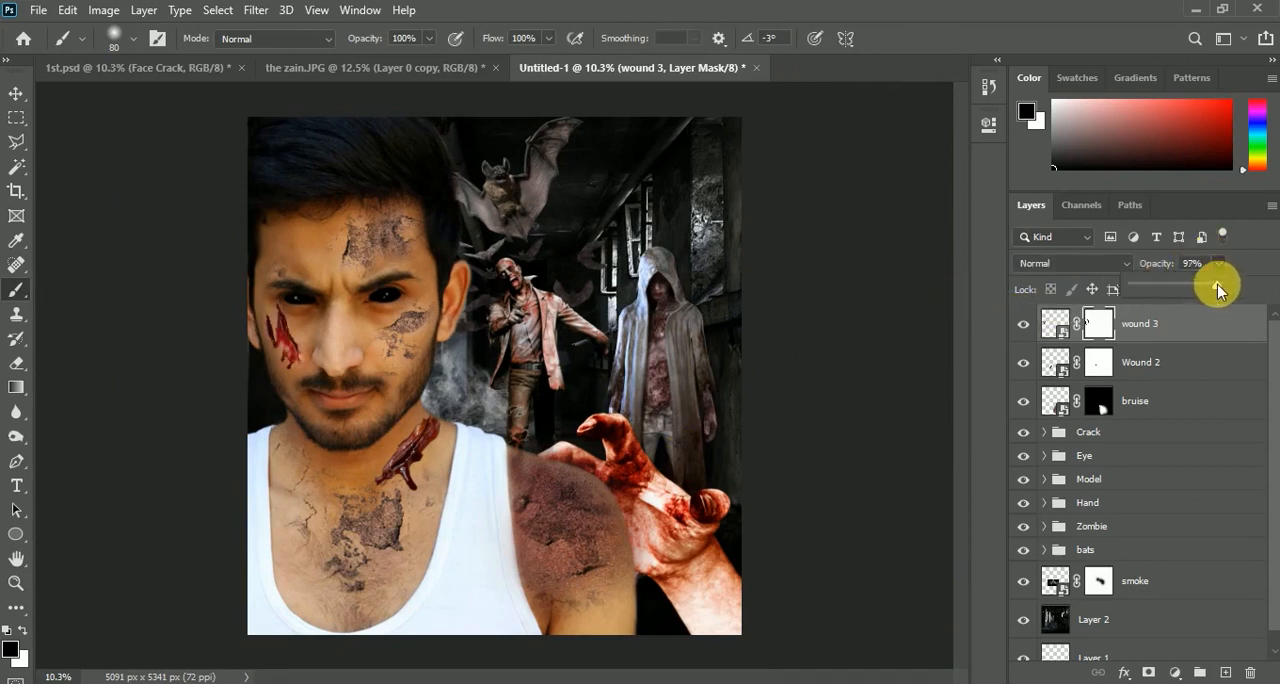
pyautogui.moveTo(1219, 286); pyautogui.dragTo(1213, 287)
pyautogui.click(1024, 325)
# Rotate the cheek wound by -2.72 degrees
pyautogui.hotkey('ctrl', 't')
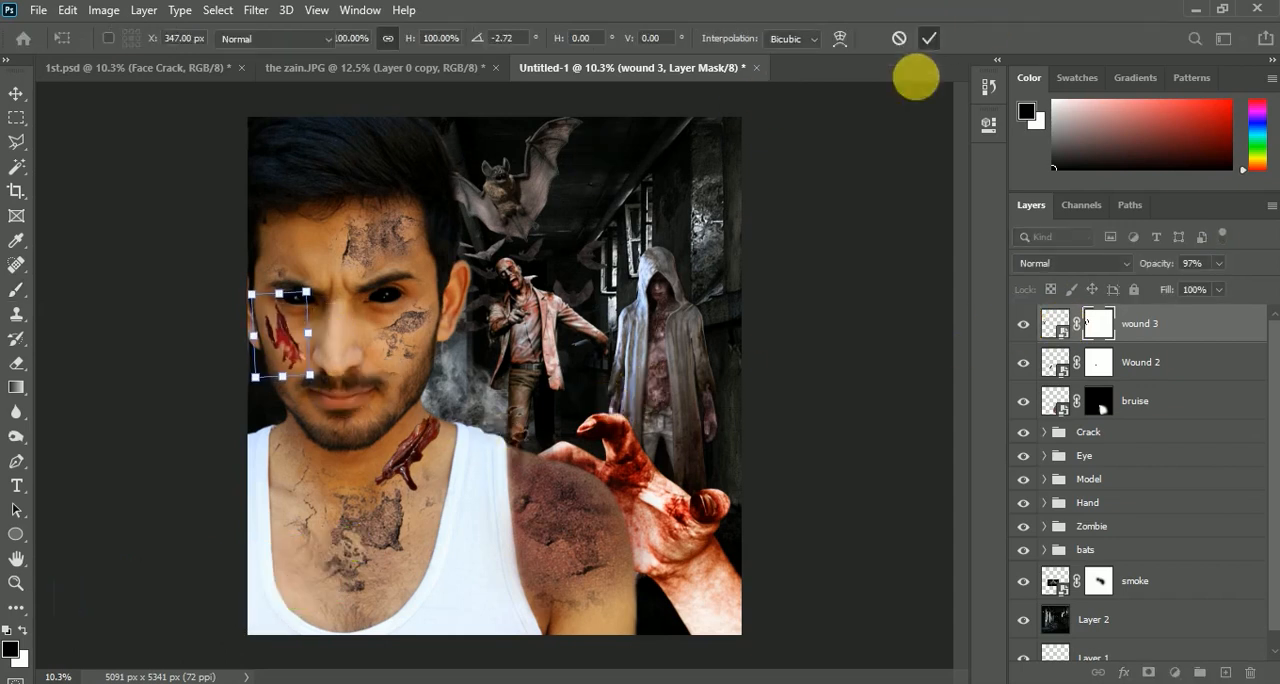
pyautogui.press('Return')
pyautogui.press('b')
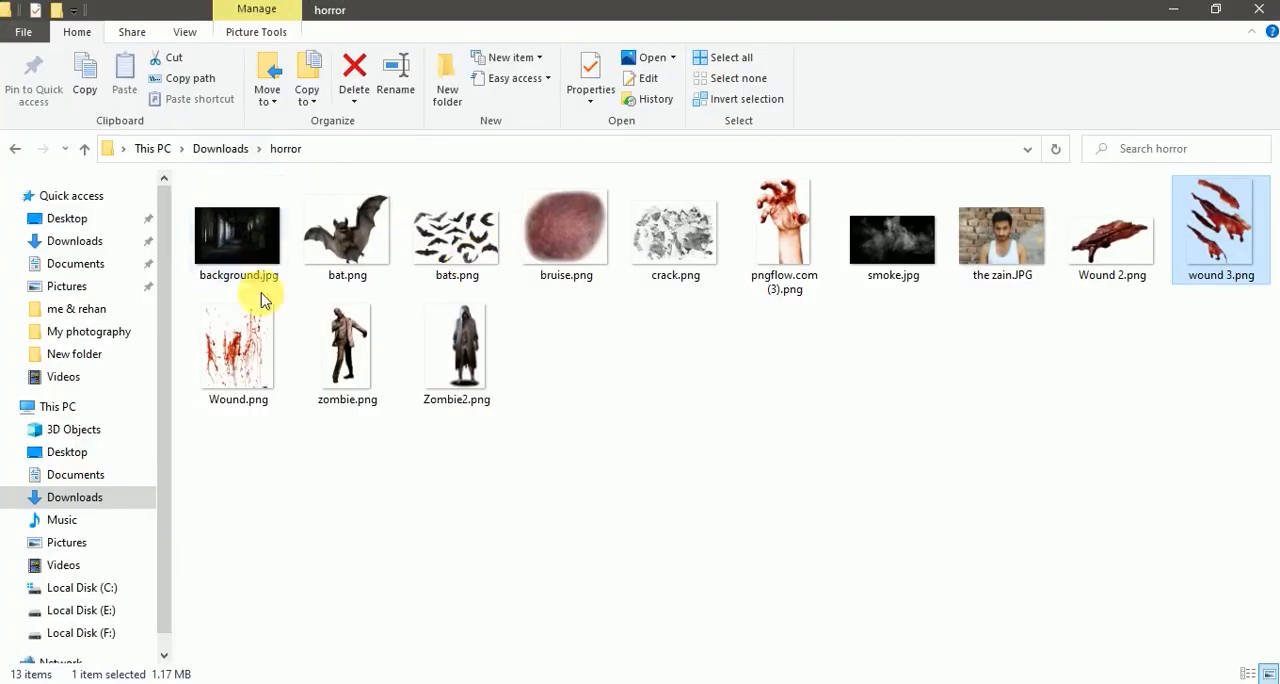
# Place the Wound.png blood splatter over the man's chest and white vest
pyautogui.moveTo(262, 358); pyautogui.dragTo(429, 547)
pyautogui.moveTo(541, 400)
pyautogui.mouseDown()
pyautogui.moveTo(554, 386)
pyautogui.moveTo(491, 471)
pyautogui.moveTo(520, 417)
pyautogui.moveTo(551, 394)
pyautogui.moveTo(540, 383)
pyautogui.mouseUp()
pyautogui.moveTo(476, 492)
pyautogui.mouseDown()
pyautogui.moveTo(483, 508)
pyautogui.moveTo(478, 482)
pyautogui.mouseUp()
pyautogui.click(898, 38)
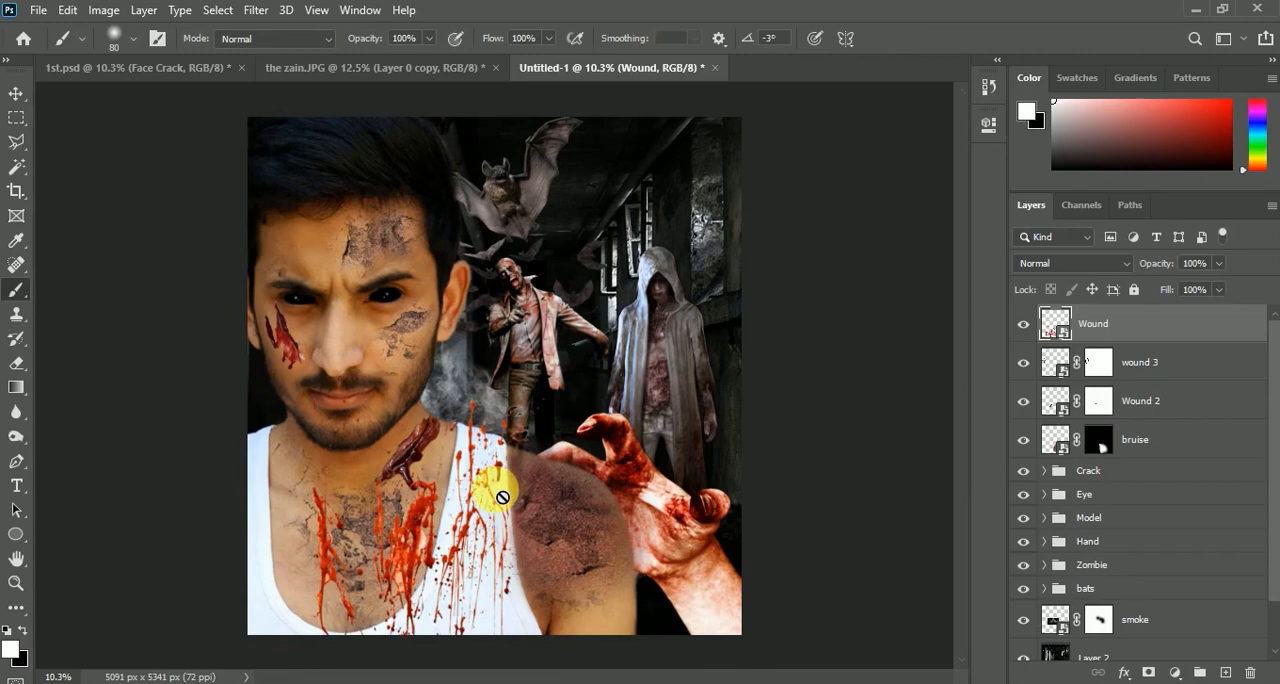
# Compare the blood splatter on and off, and hide it with an inverted, black layer mask
pyautogui.scroll(2, 516, 467)
pyautogui.scroll(-1, 500, 473)
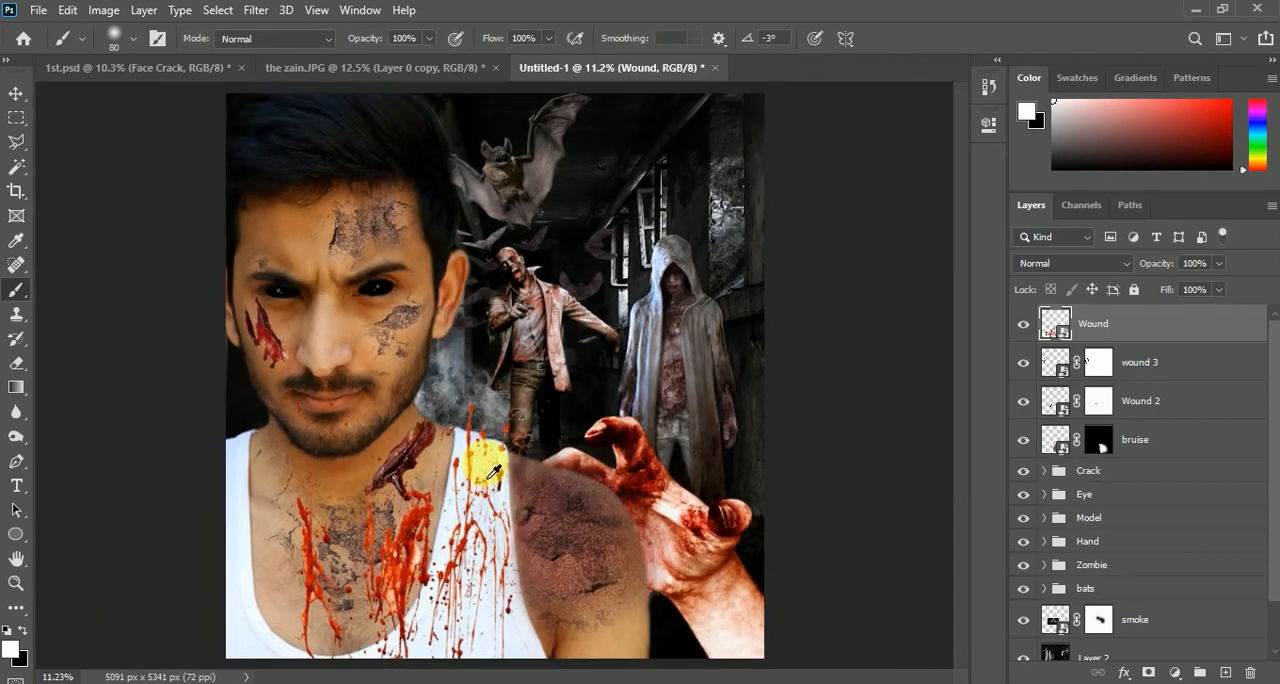
pyautogui.click(1022, 325)
pyautogui.click(1022, 325)
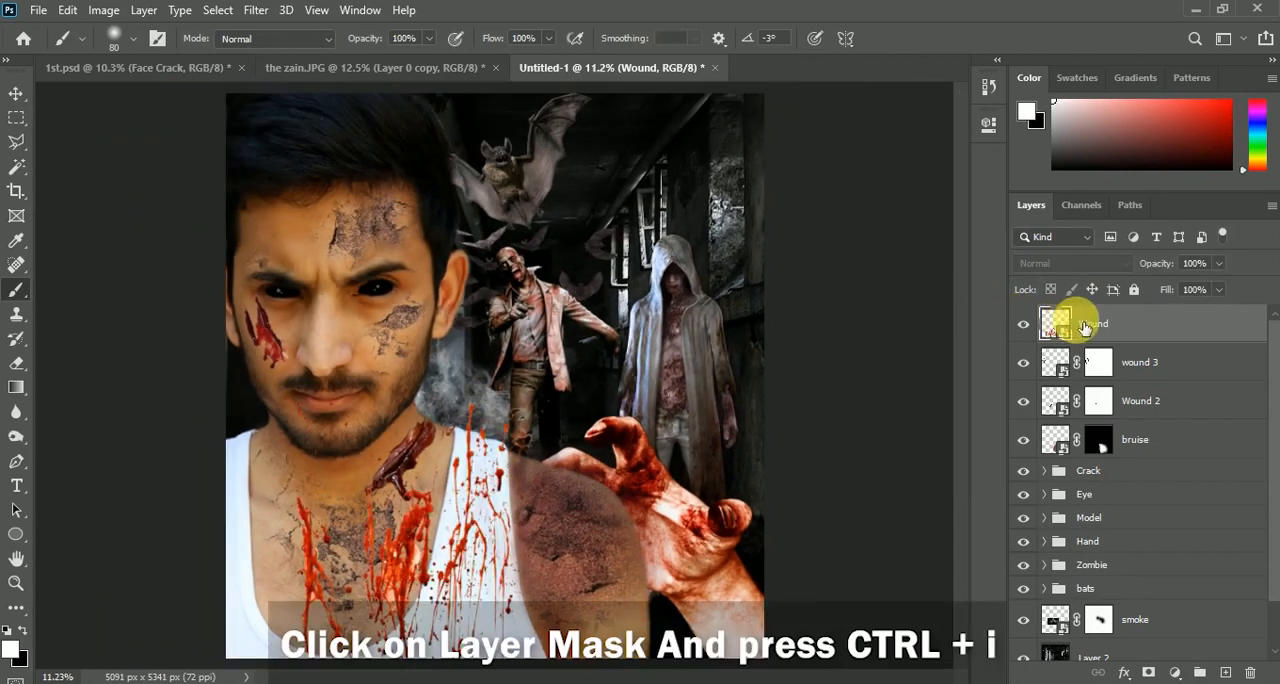
pyautogui.click(1150, 673)
pyautogui.hotkey('ctrl', 'i')
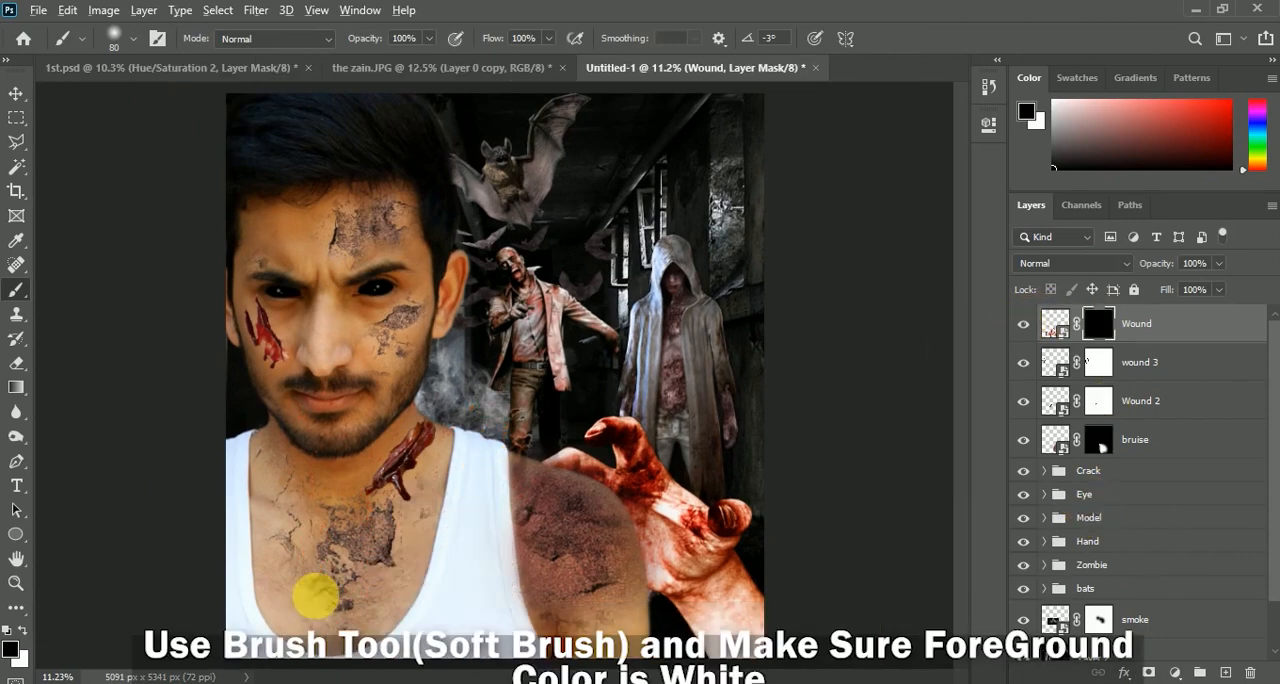
# Reveal the blood splatter down the vest beside the bruised shoulder by painting white on its mask with an enlarged soft brush
pyautogui.scroll(5, 449, 514)
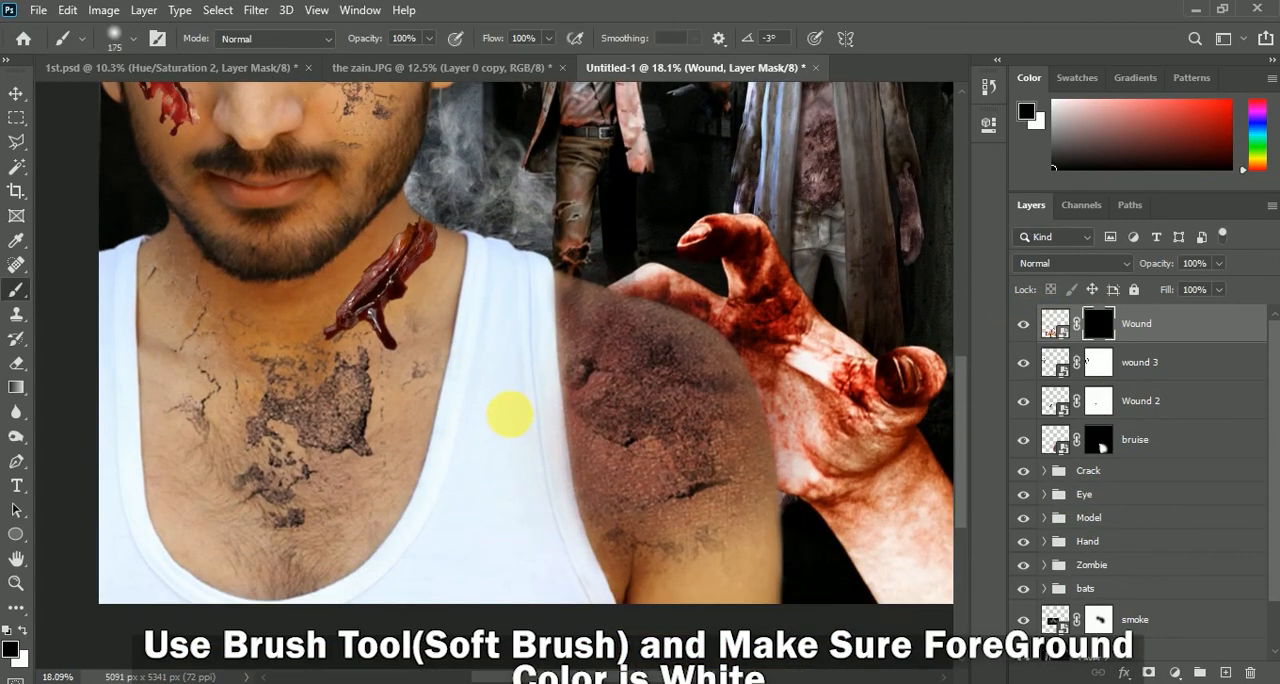
pyautogui.press(']')
pyautogui.press(']')
pyautogui.press(']')
pyautogui.press(']')
pyautogui.moveTo(535, 385)
pyautogui.mouseDown()
pyautogui.moveTo(514, 614)
pyautogui.moveTo(617, 676)
pyautogui.mouseUp()
# Reveal more blood drips along the upper vest strap and its neckline edge with a smaller white brush on the mask
pyautogui.scroll(6, 537, 405)
pyautogui.press('[')
pyautogui.press('[')
pyautogui.press('[')
pyautogui.press('[')
pyautogui.moveTo(536, 344)
pyautogui.mouseDown()
pyautogui.moveTo(563, 363)
pyautogui.moveTo(509, 409)
pyautogui.moveTo(516, 360)
pyautogui.mouseUp()
pyautogui.moveTo(482, 301)
pyautogui.mouseDown()
pyautogui.moveTo(472, 447)
pyautogui.moveTo(473, 330)
pyautogui.moveTo(458, 340)
pyautogui.moveTo(422, 471)
pyautogui.moveTo(338, 626)
pyautogui.moveTo(365, 391)
pyautogui.moveTo(272, 460)
pyautogui.moveTo(324, 408)
pyautogui.moveTo(441, 222)
pyautogui.mouseUp()
pyautogui.scroll(-2, 457, 429)
pyautogui.scroll(-2, 337, 617)
pyautogui.scroll(2, 430, 400)
pyautogui.moveTo(426, 418); pyautogui.dragTo(451, 217)
# Remove the blood spill from the chest skin along the vest's neckline by painting black on the mask
pyautogui.scroll(2, 470, 300)
pyautogui.scroll(-3, 450, 393)
pyautogui.press('x')
pyautogui.moveTo(310, 496); pyautogui.dragTo(265, 545)
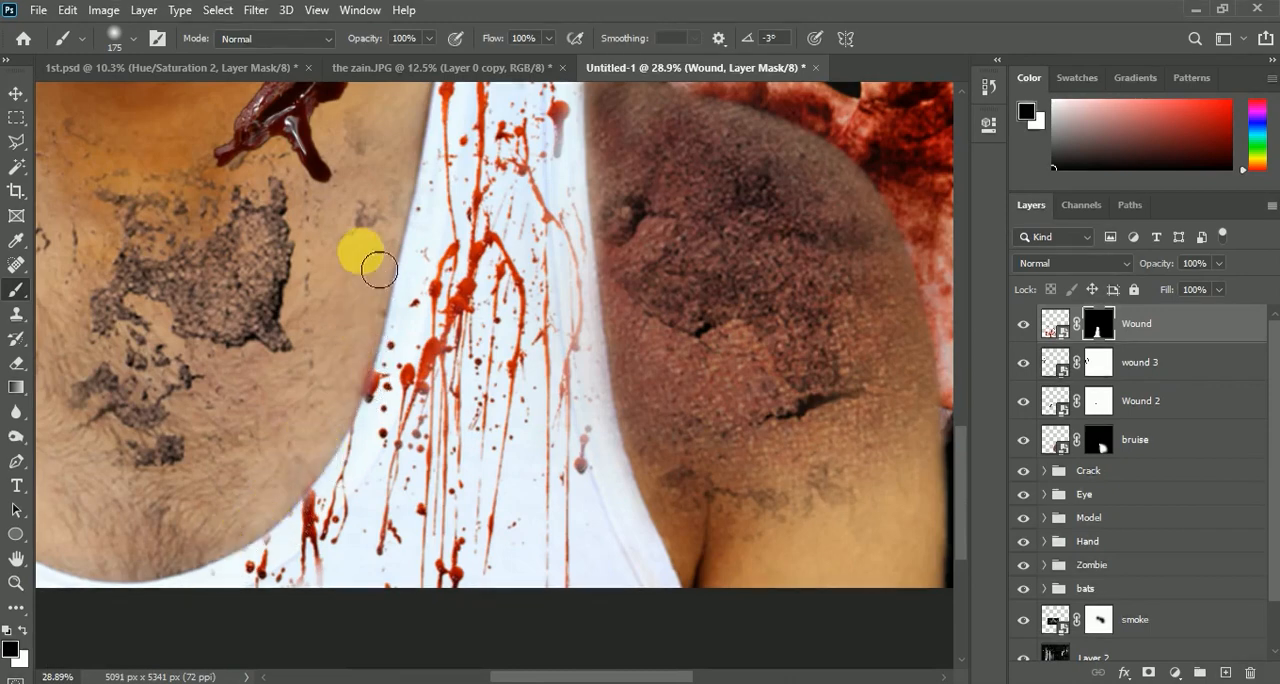
# Bring back the blood drips along the vest's armhole edge by painting white on the mask with the 175 px brush
pyautogui.scroll(2, 380, 343)
pyautogui.scroll(-2, 623, 363)
pyautogui.scroll(3, 594, 357)
pyautogui.press('x')
pyautogui.moveTo(594, 357)
pyautogui.mouseDown()
pyautogui.moveTo(575, 585)
pyautogui.moveTo(577, 484)
pyautogui.moveTo(591, 524)
pyautogui.mouseUp()
pyautogui.scroll(1, 580, 300)
pyautogui.moveTo(571, 214); pyautogui.dragTo(565, 378)
pyautogui.scroll(-3, 565, 378)
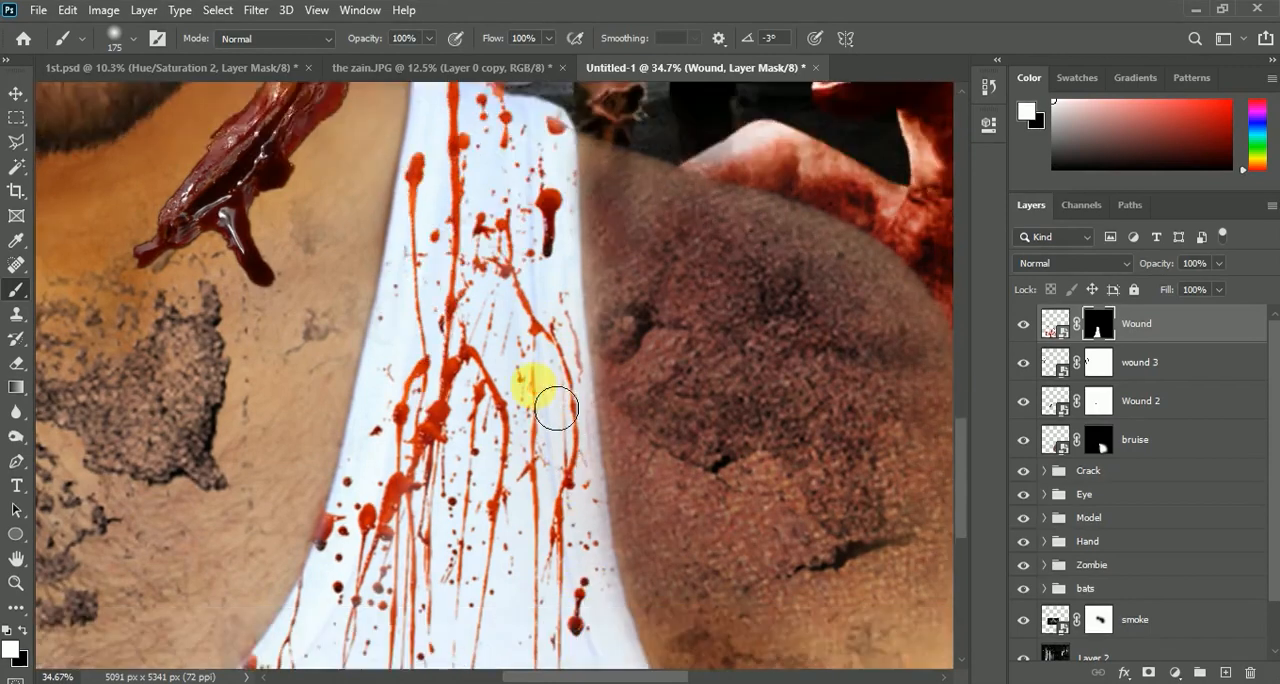
# Set the Wound blood splatter layer's blend mode to Multiply and review the vest
pyautogui.click(1065, 265)
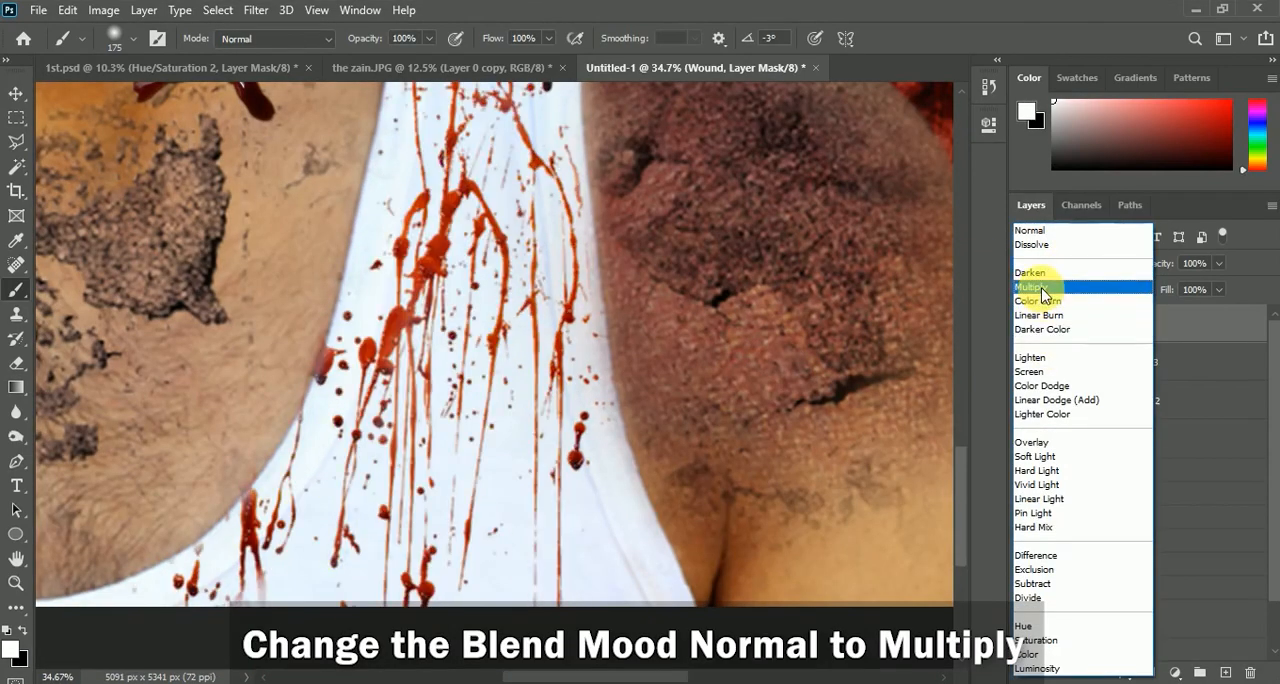
pyautogui.click(1042, 289)
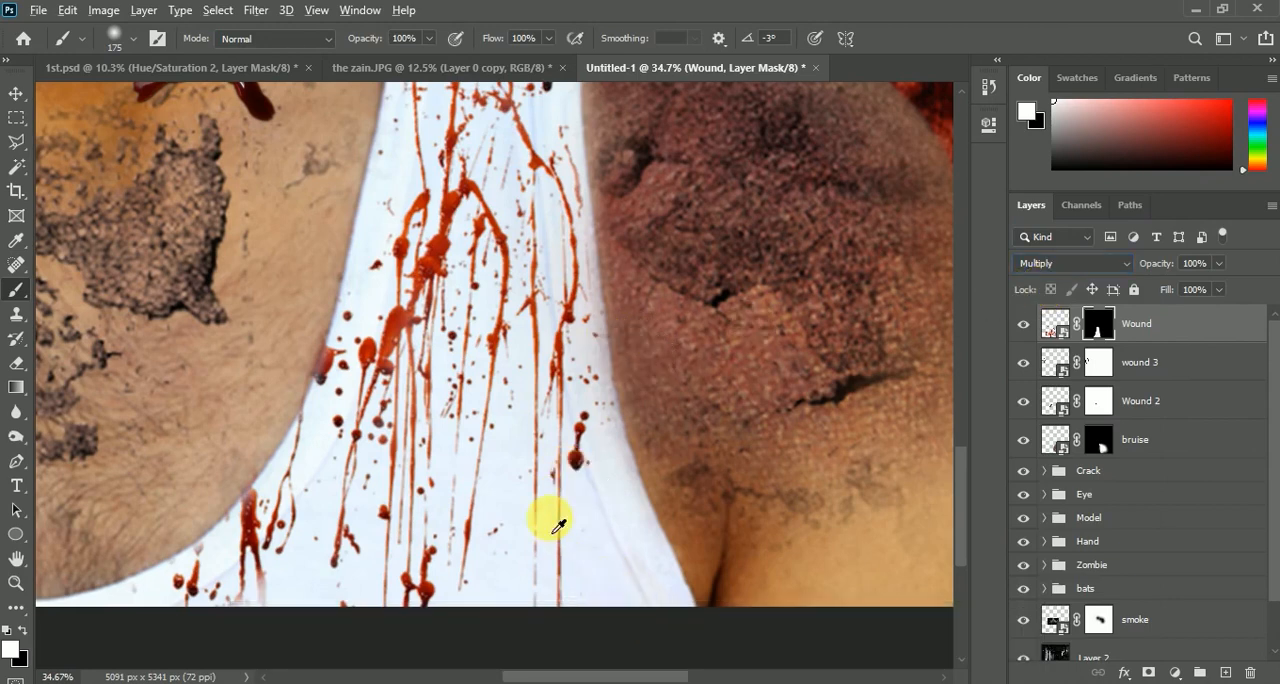
pyautogui.scroll(-5, 552, 522)
pyautogui.scroll(3, 518, 270)
pyautogui.scroll(-3, 546, 376)
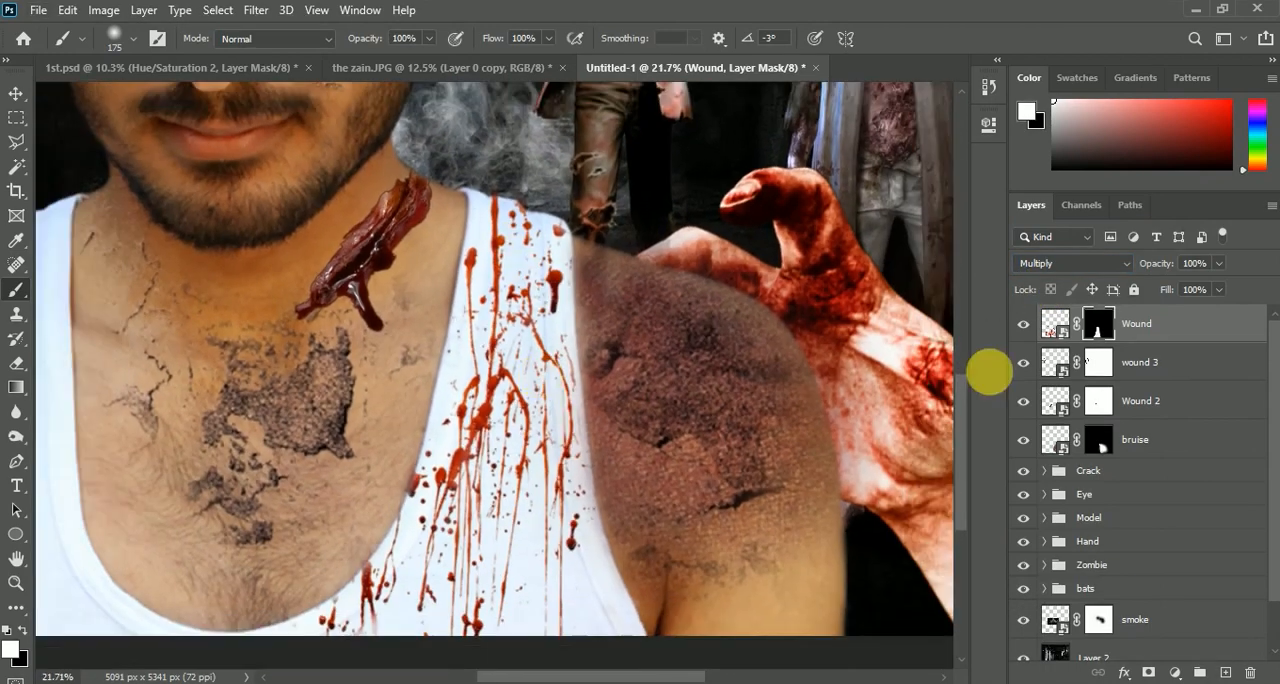
pyautogui.scroll(-2, 614, 337)
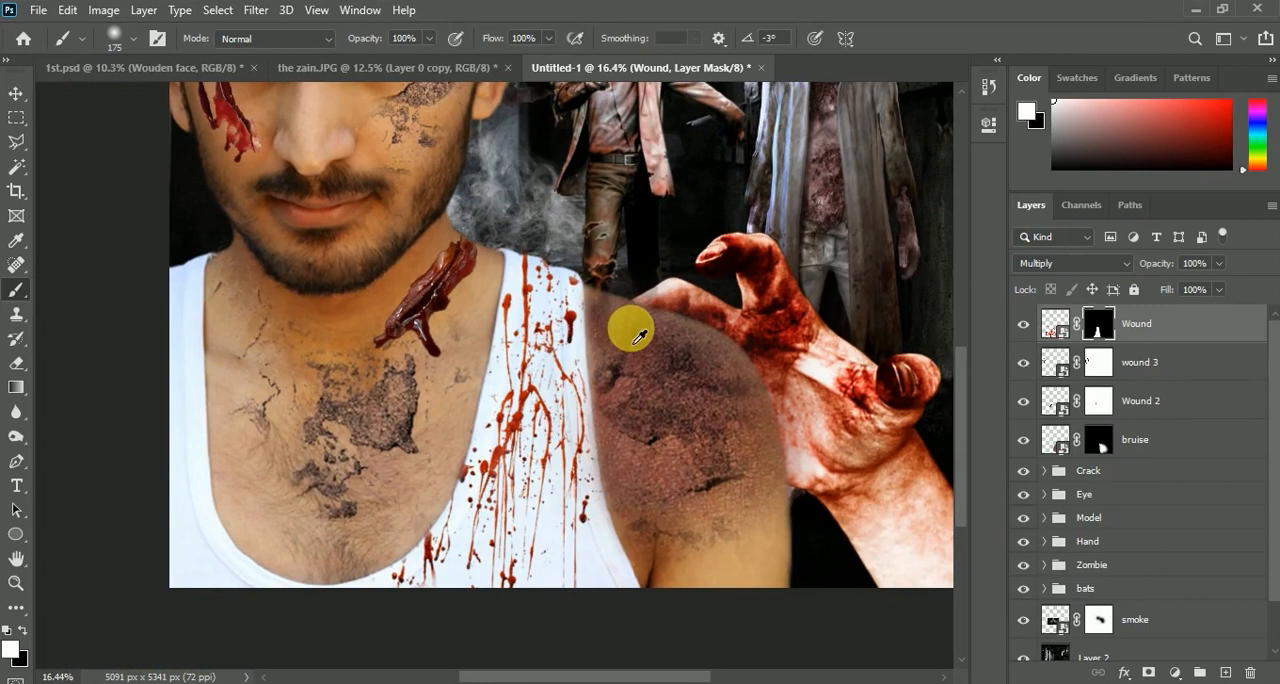
# Add a Hue/Saturation adjustment layer above the Wound blood splatter, enable Colorize and clip it to that layer
pyautogui.click(1175, 673)
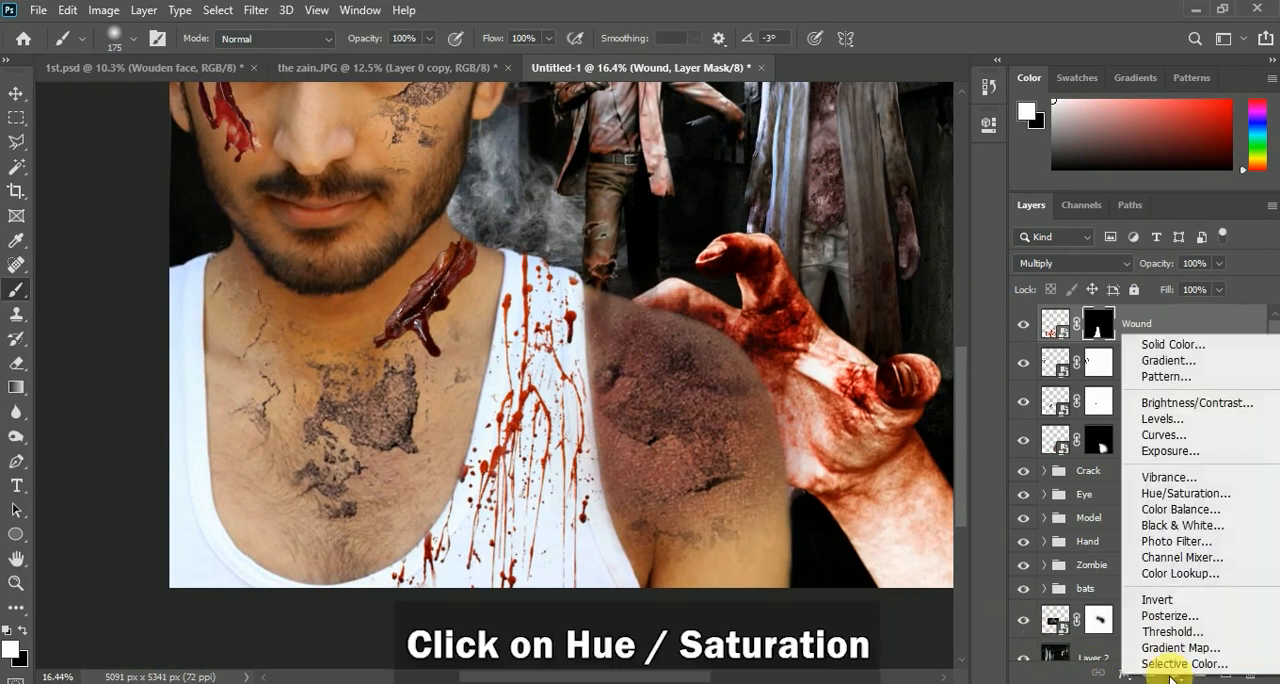
pyautogui.click(1186, 493)
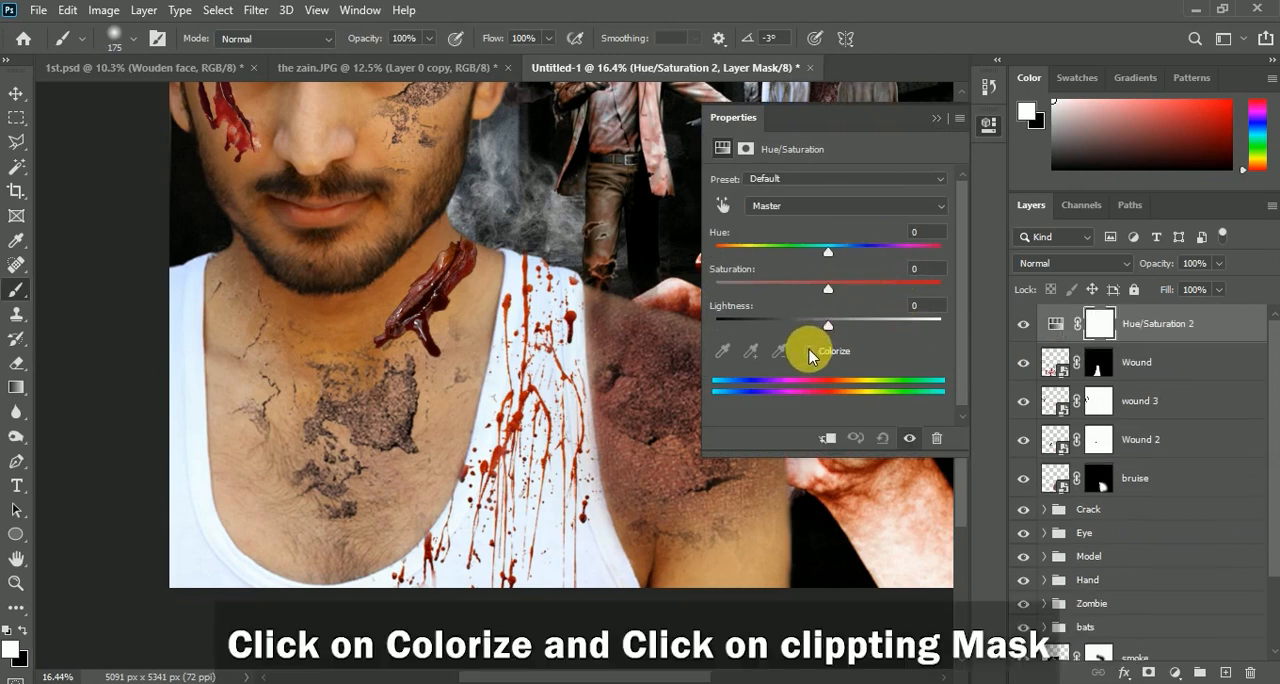
pyautogui.click(810, 351)
pyautogui.click(828, 442)
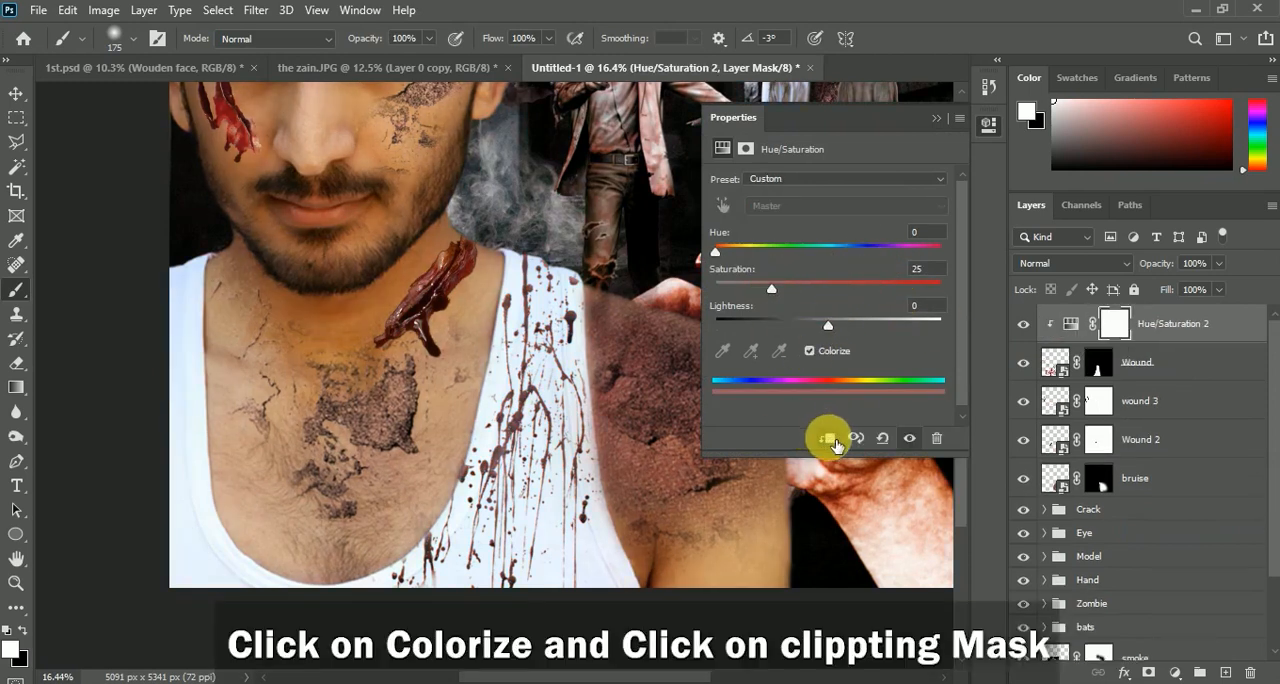
# Set the blood splatter adjustment's saturation to 65 and lightness to +3
pyautogui.moveTo(803, 297); pyautogui.dragTo(813, 297)
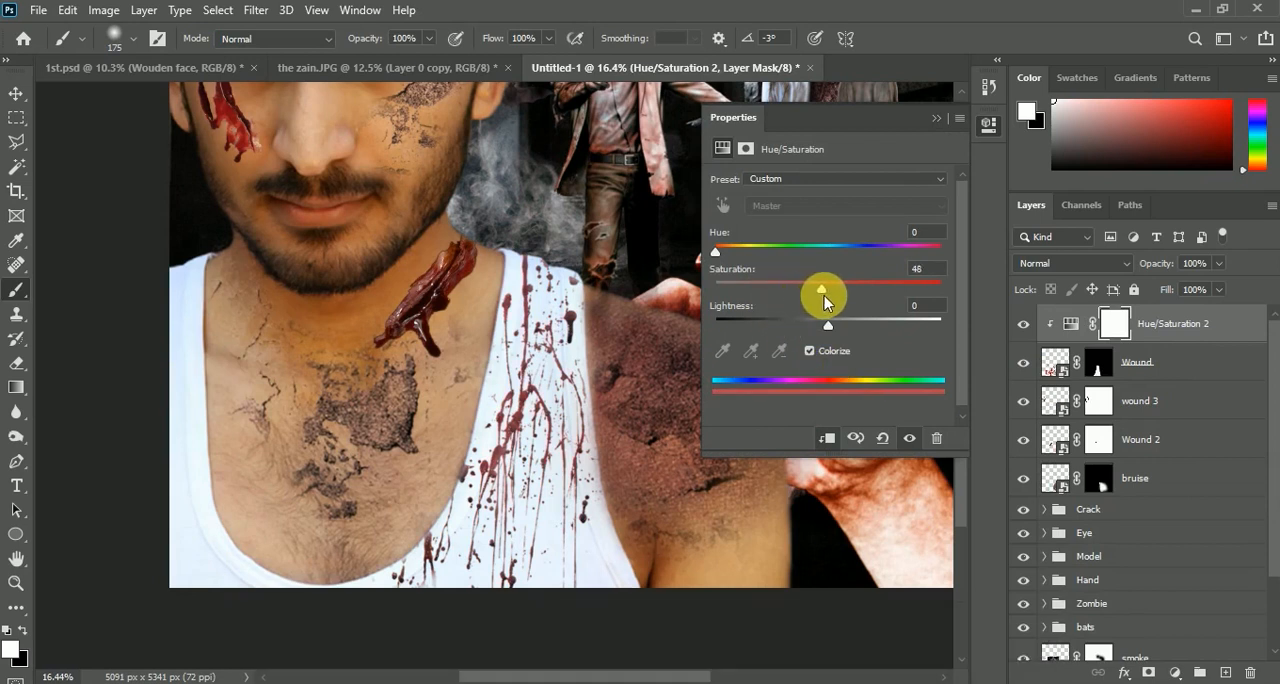
pyautogui.moveTo(848, 292); pyautogui.dragTo(836, 338)
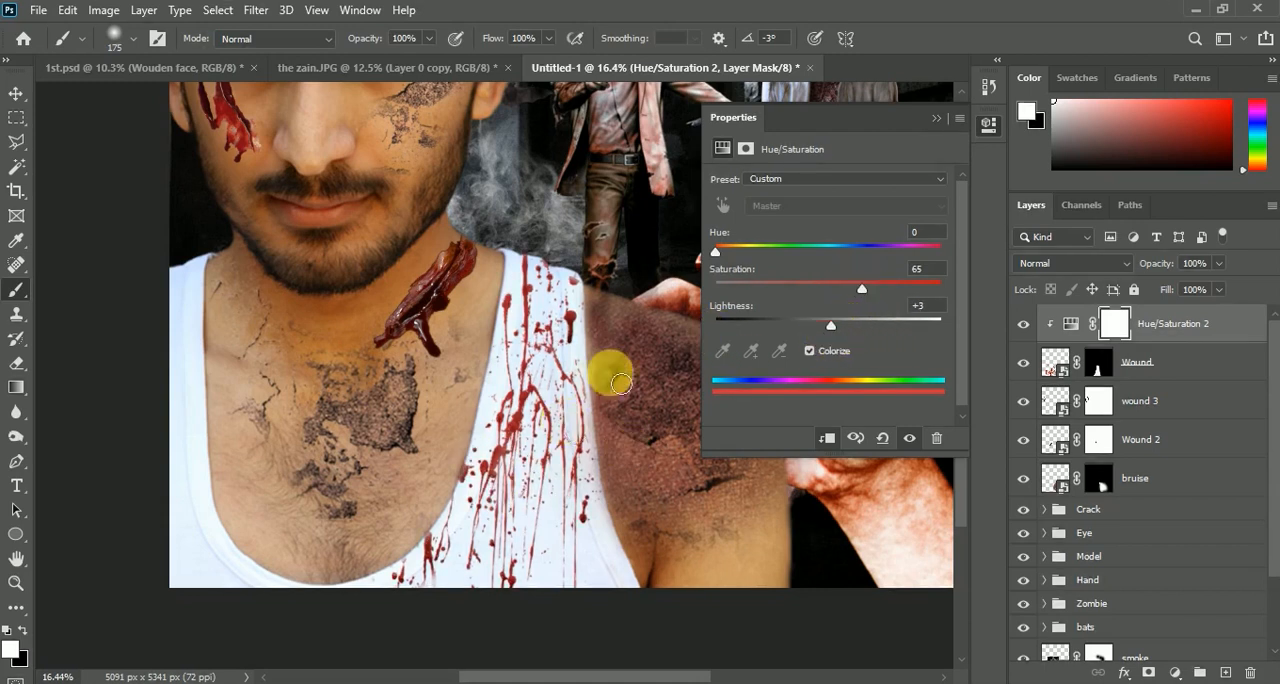
pyautogui.scroll(-1, 621, 384)
pyautogui.click(937, 119)
# Group the Wound blood splatter layer together with its clipped Hue/Saturation adjustment layer
pyautogui.scroll(-2, 593, 392)
pyautogui.moveTo(593, 392); pyautogui.dragTo(493, 514)
pyautogui.scroll(-2, 493, 514)
pyautogui.scroll(1, 493, 512)
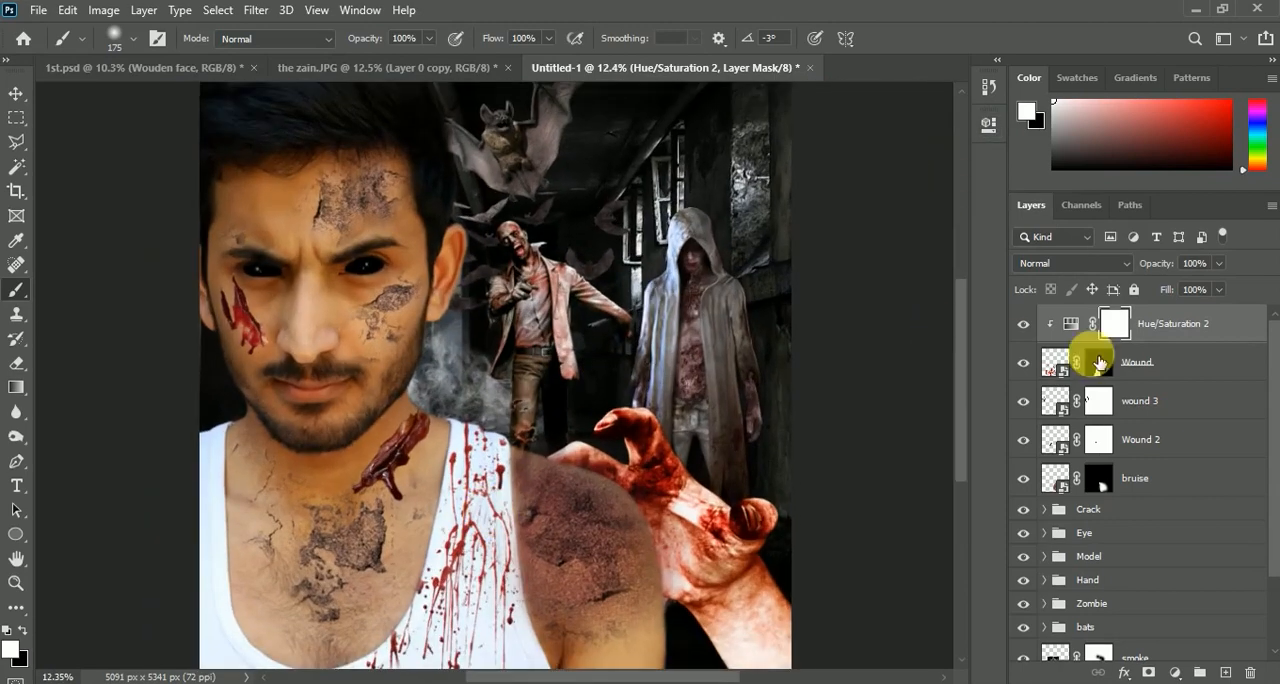
pyautogui.keyDown('shift'); pyautogui.click(1099, 361); pyautogui.keyUp('shift')
pyautogui.hotkey('ctrl', 'g')
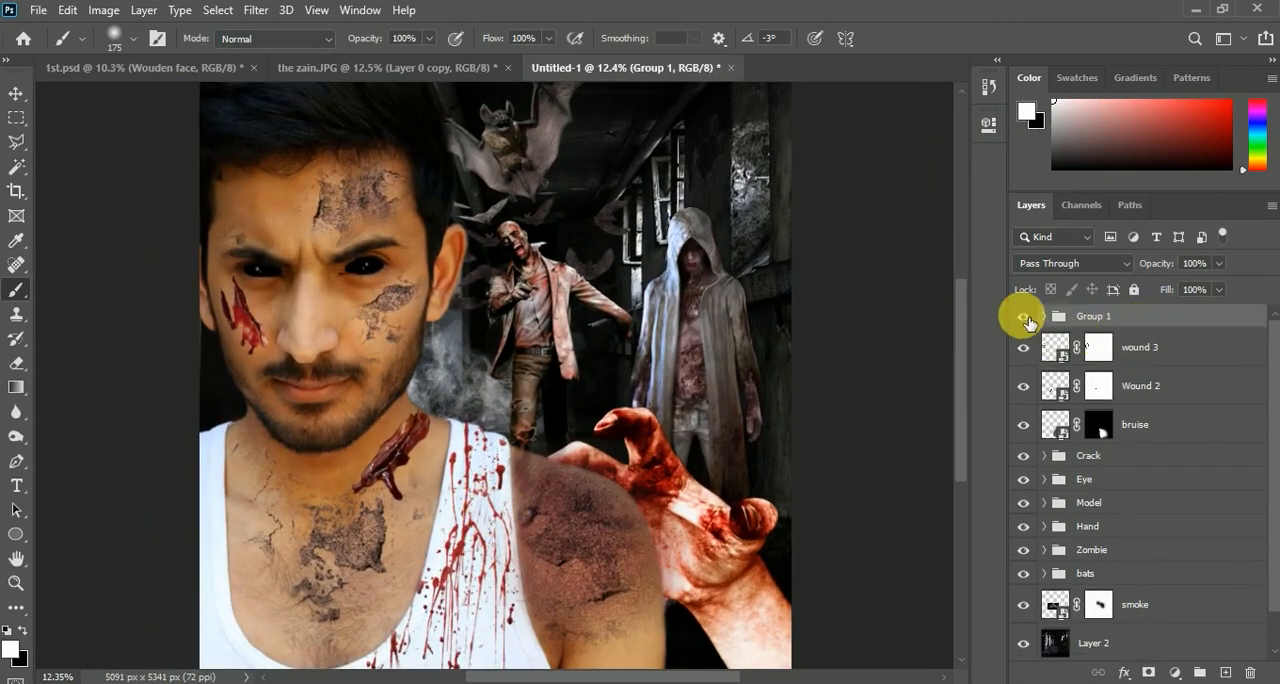
pyautogui.scroll(-2, 657, 363)
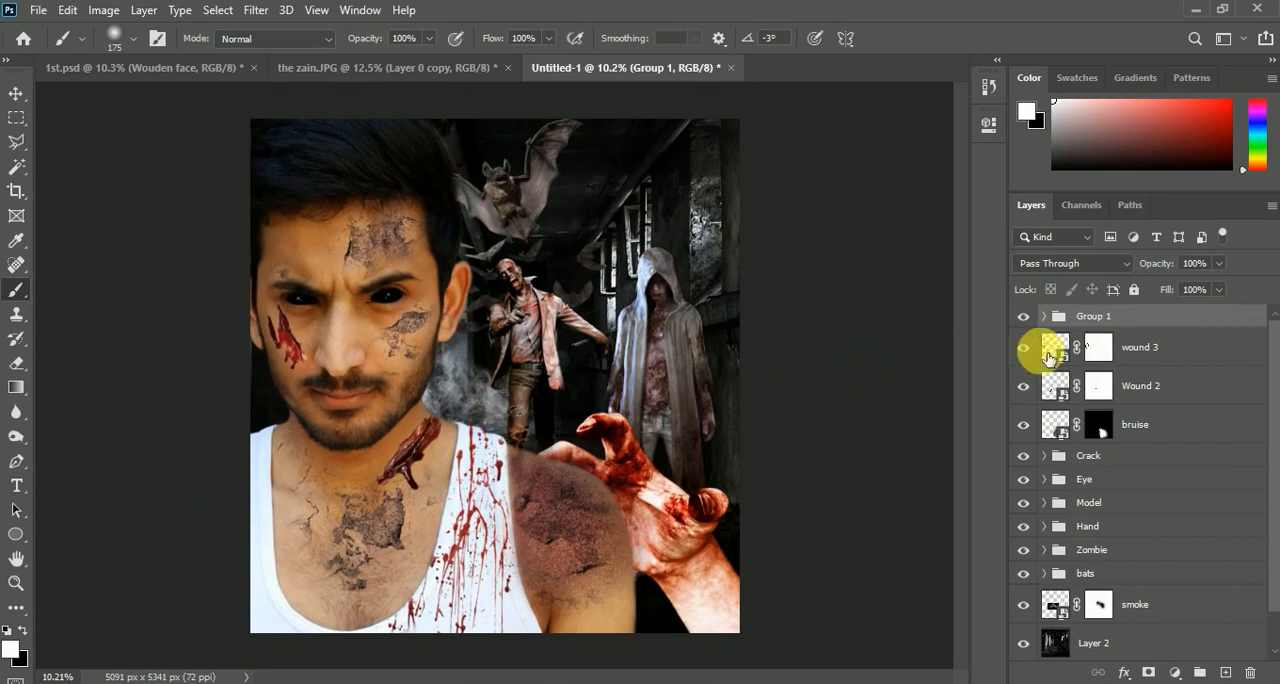
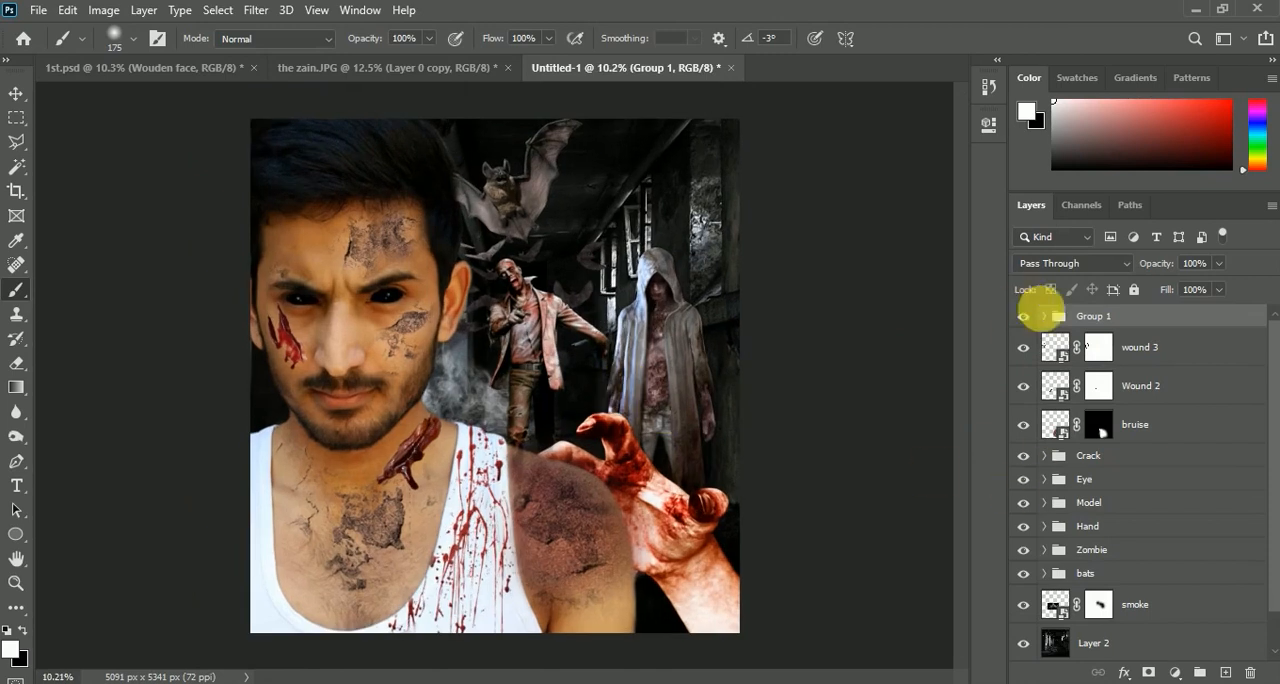
# Convert the man's photo layer in the Model group to a Smart Object
pyautogui.scroll(-1, 1080, 503)
pyautogui.click(1045, 479)
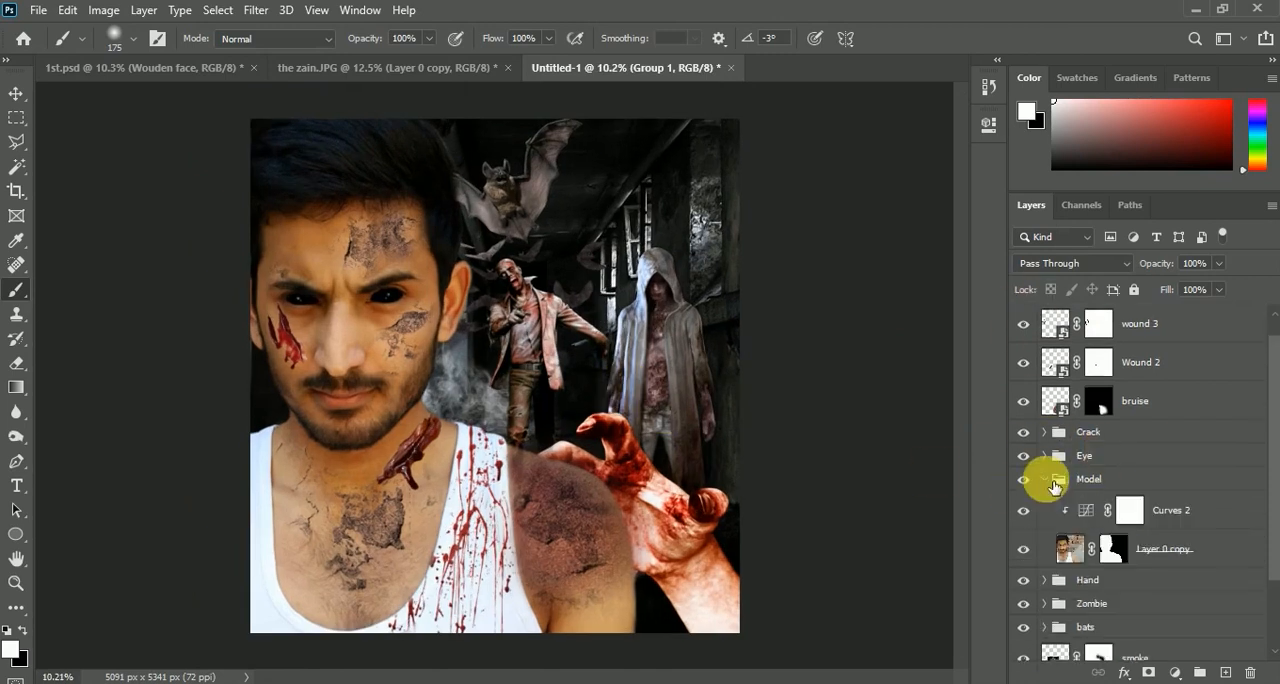
pyautogui.scroll(-1, 1056, 481)
pyautogui.click(1137, 523)
pyautogui.click(1023, 525)
pyautogui.click(1023, 525)
pyautogui.rightClick(1157, 529)
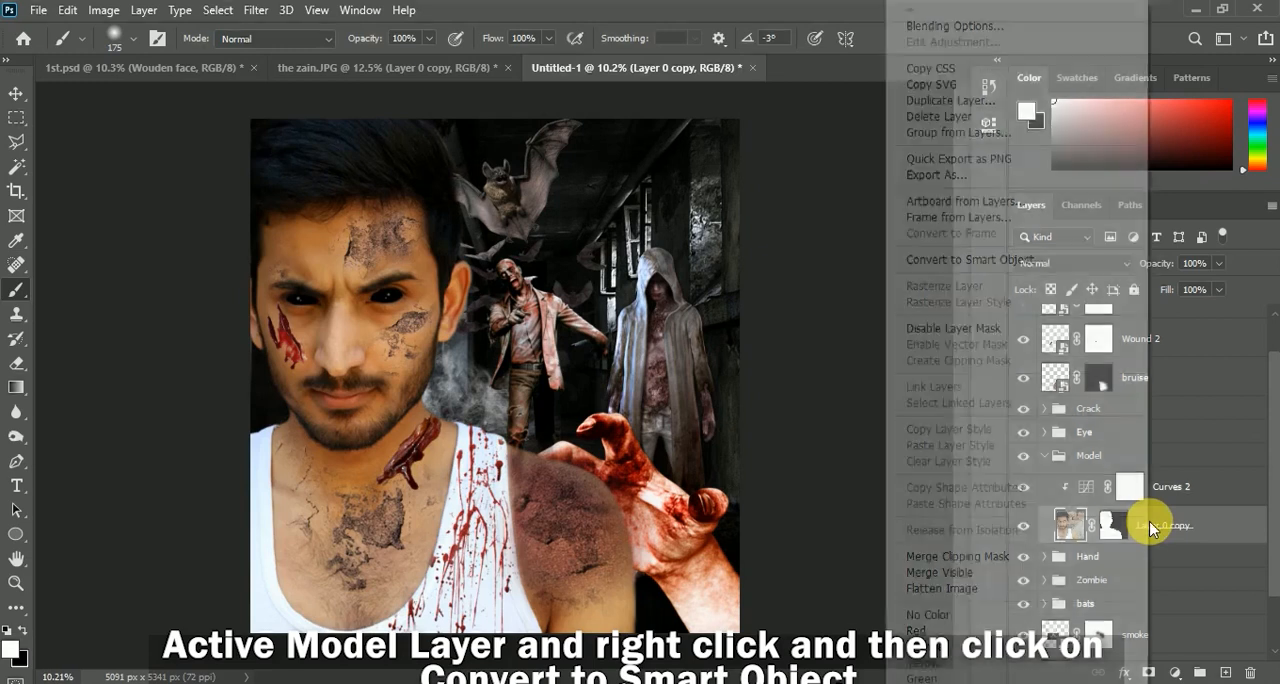
pyautogui.click(955, 261)
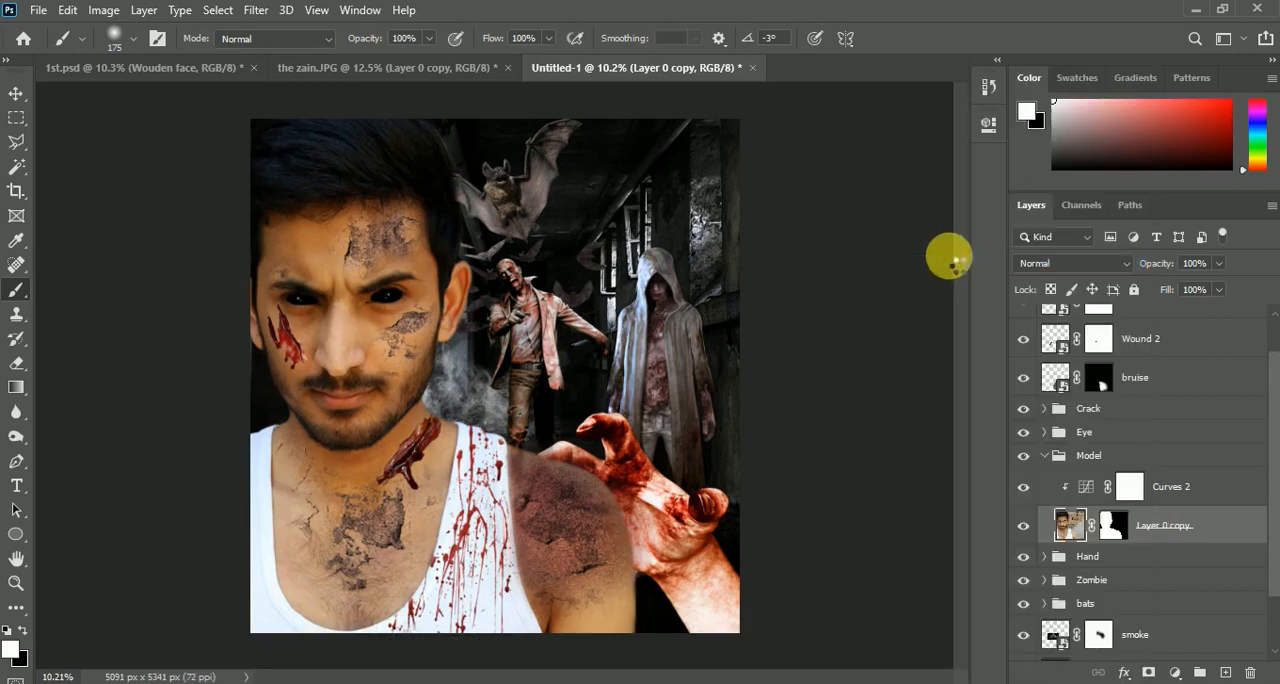
pyautogui.click(1024, 527)
pyautogui.click(1024, 527)
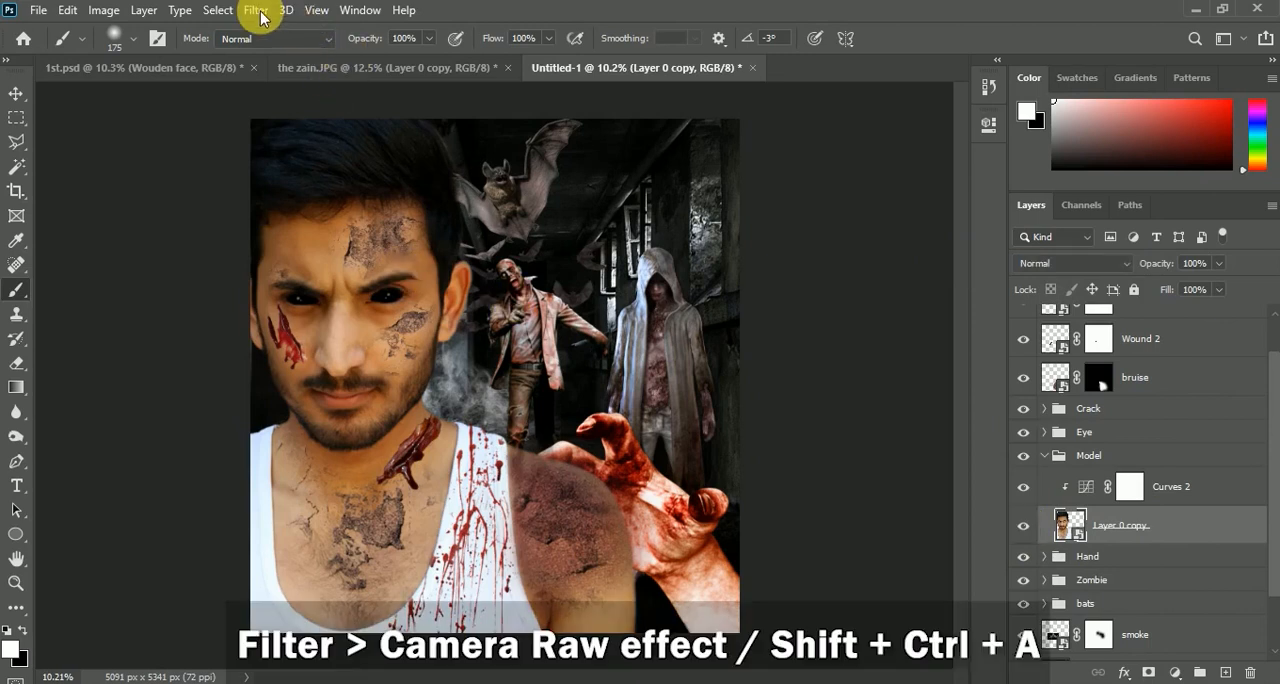
# Open the Camera Raw Filter on the man's layer and set exposure +0.25, highlights +12, shadows -8, texture +84 and clarity +85
pyautogui.click(257, 12)
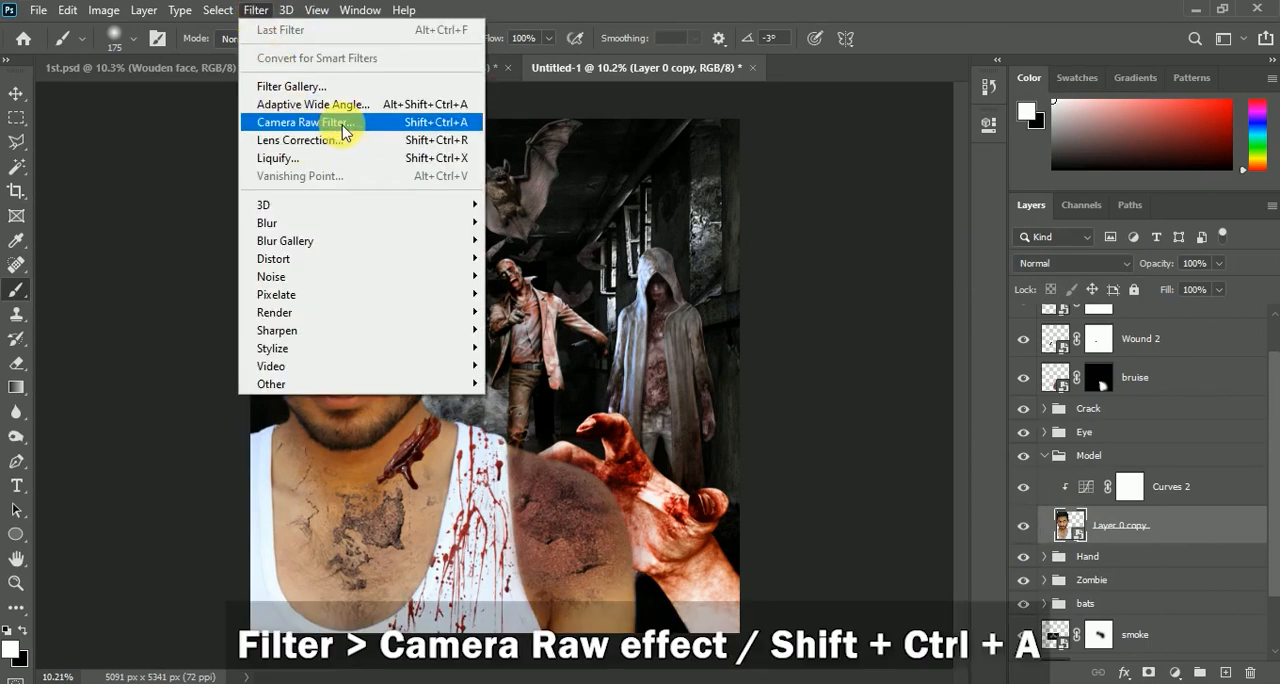
pyautogui.click(346, 131)
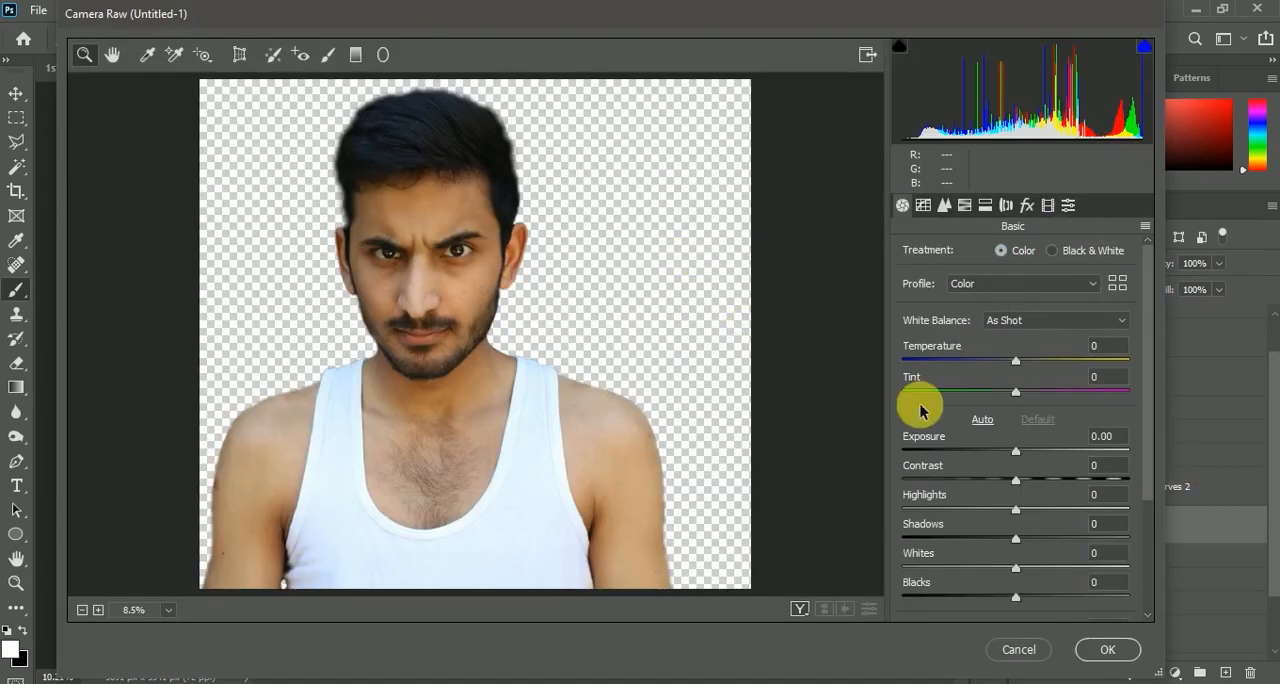
pyautogui.moveTo(1018, 455); pyautogui.dragTo(1021, 450)
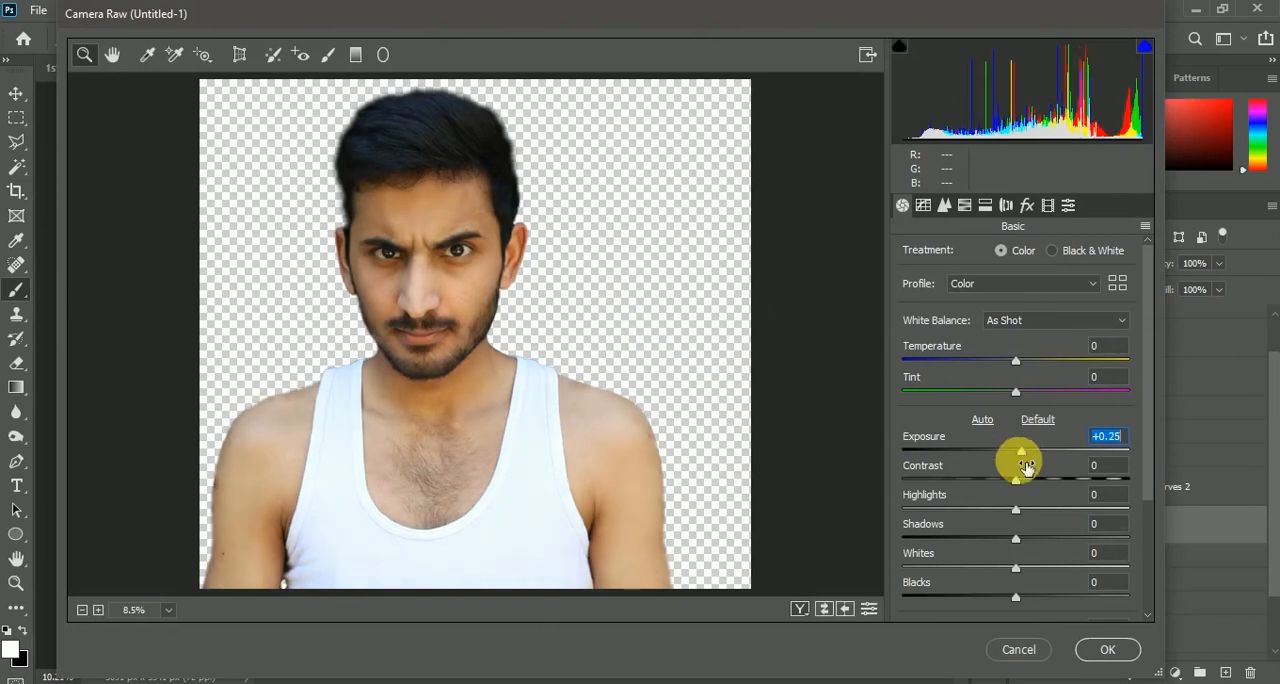
pyautogui.scroll(-3, 1015, 485)
pyautogui.moveTo(1016, 503); pyautogui.dragTo(1121, 504)
pyautogui.click(1090, 476)
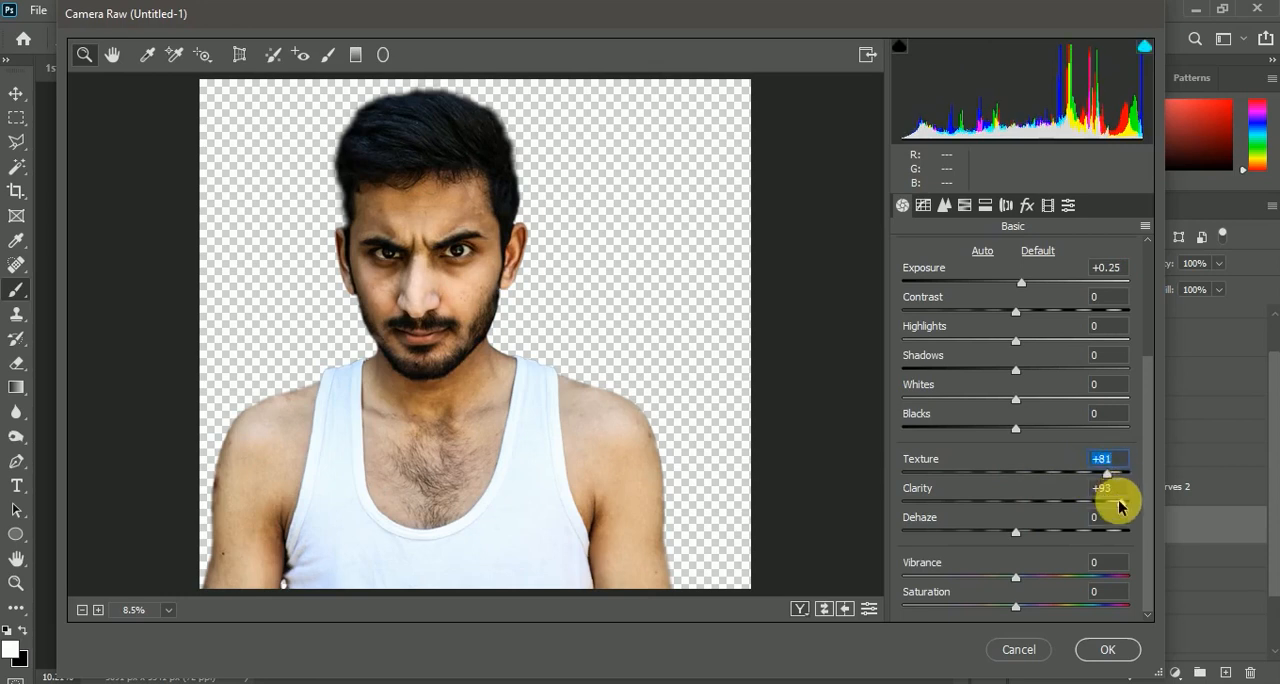
pyautogui.click(1111, 502)
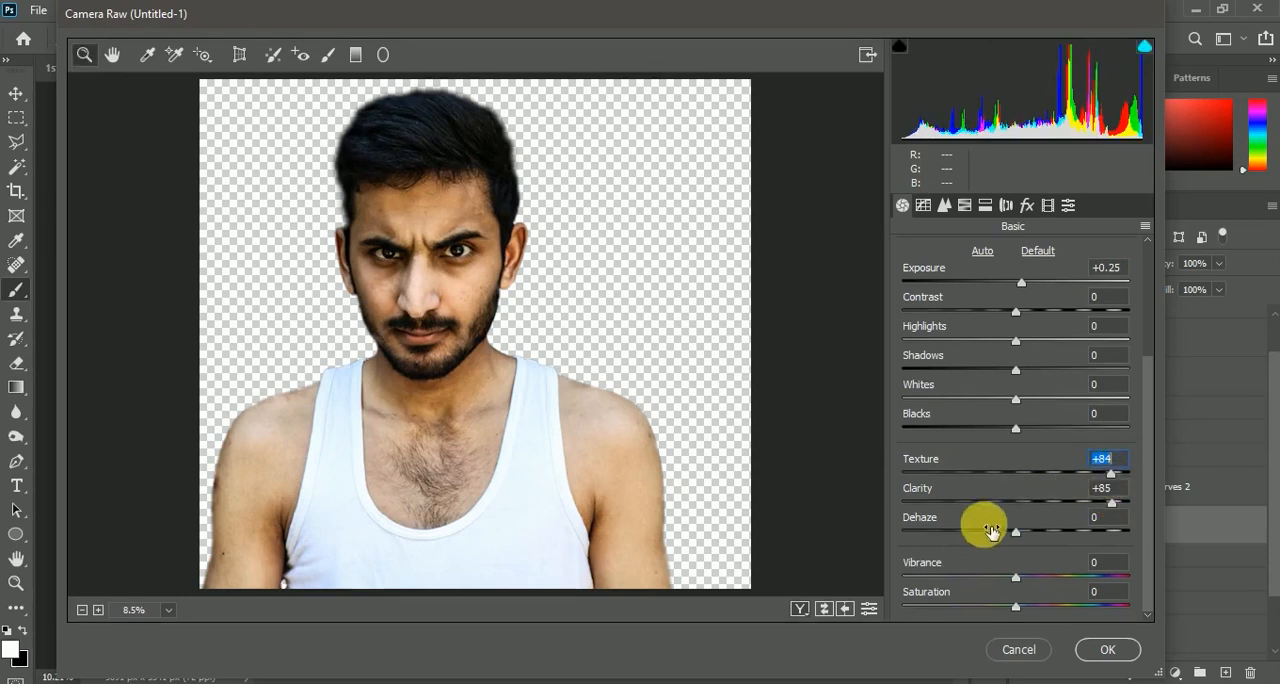
pyautogui.moveTo(1035, 347); pyautogui.dragTo(1010, 386)
pyautogui.click(1003, 370)
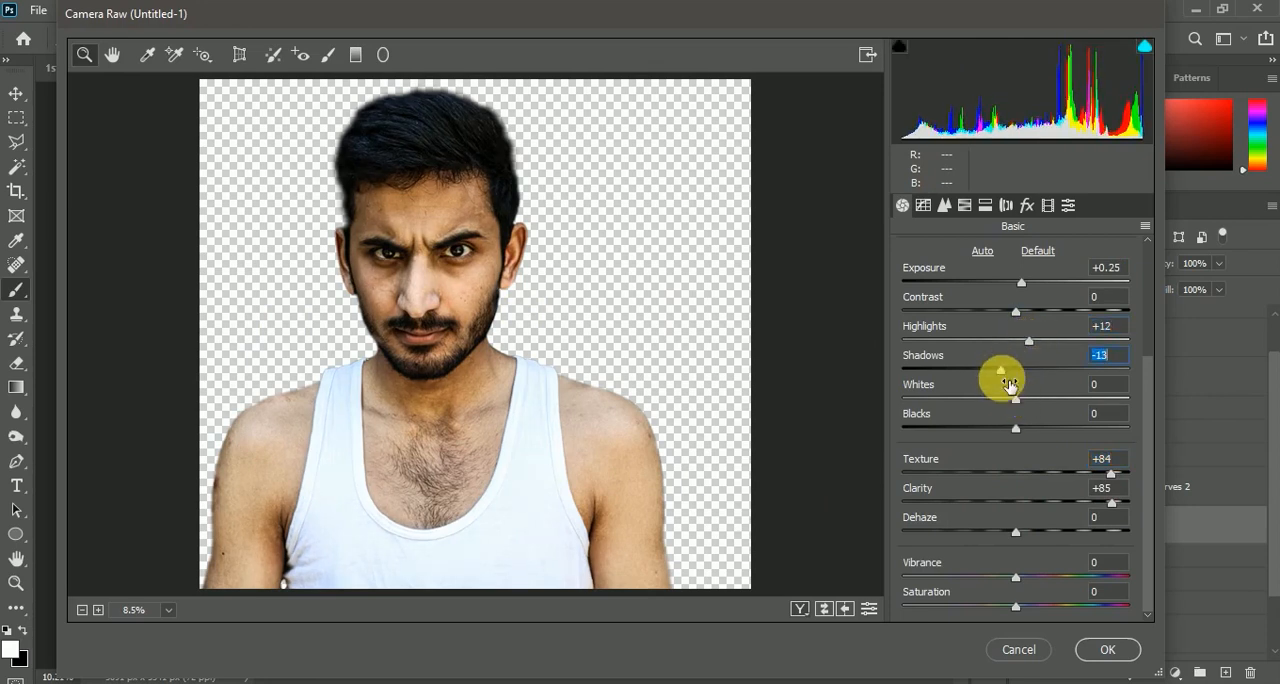
# Set the Oranges luminance to +13 in the HSL adjustments and apply the Camera Raw Filter
pyautogui.click(966, 205)
pyautogui.click(1040, 258)
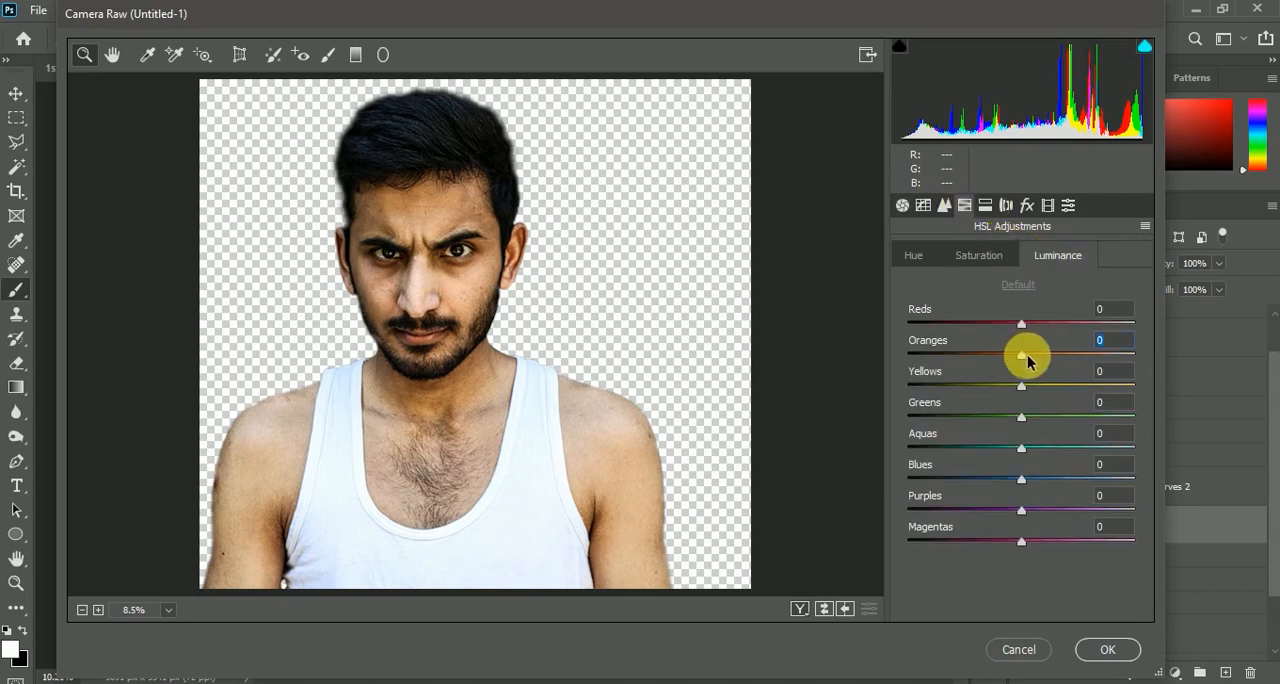
pyautogui.moveTo(1050, 360)
pyautogui.mouseDown()
pyautogui.moveTo(1080, 349)
pyautogui.moveTo(1036, 368)
pyautogui.mouseUp()
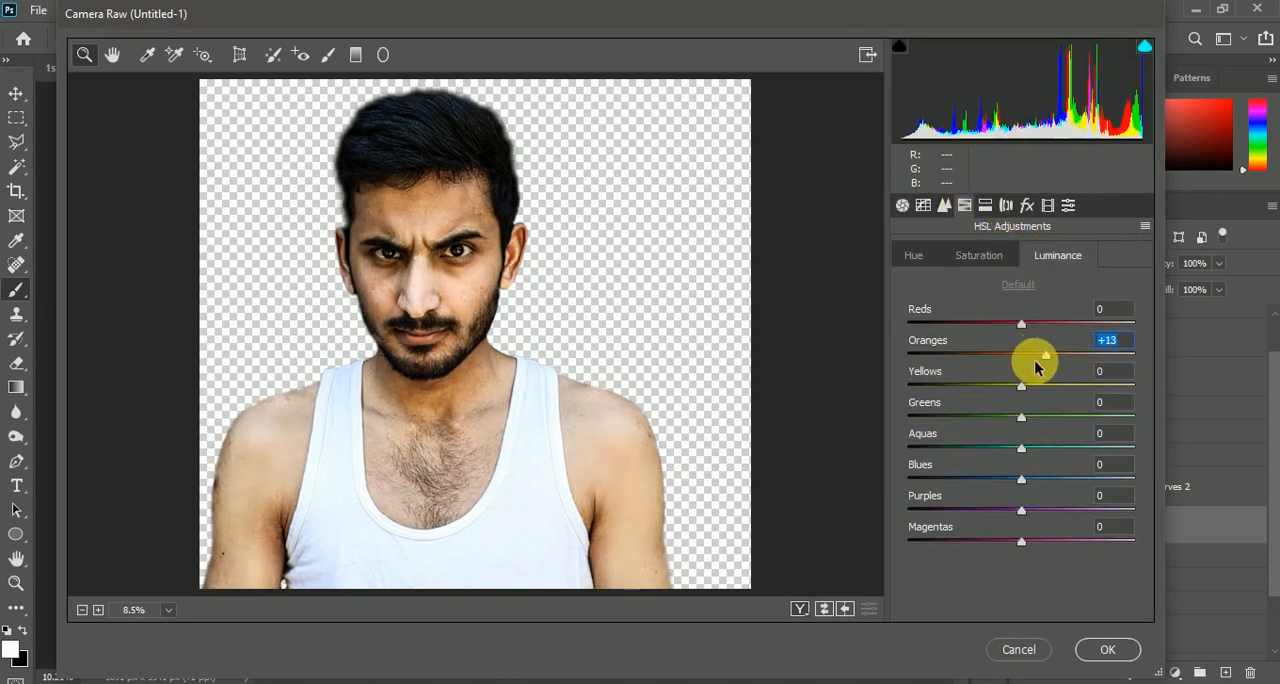
pyautogui.click(976, 256)
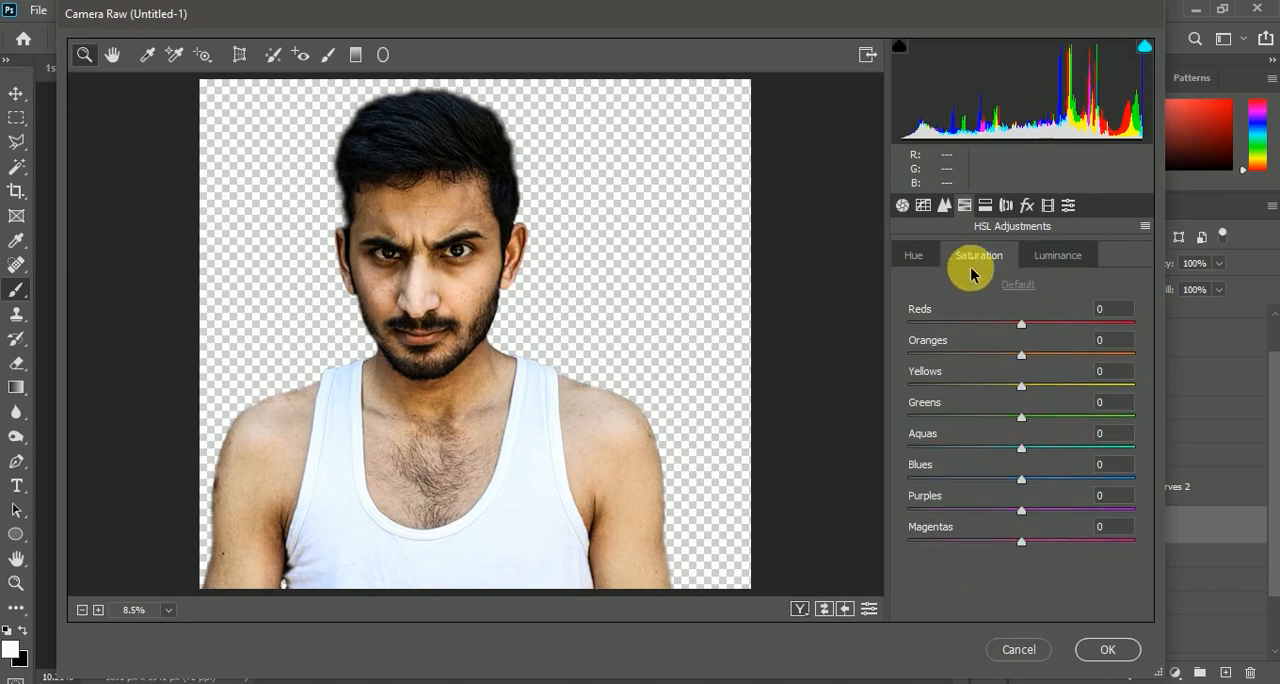
pyautogui.click(1107, 649)
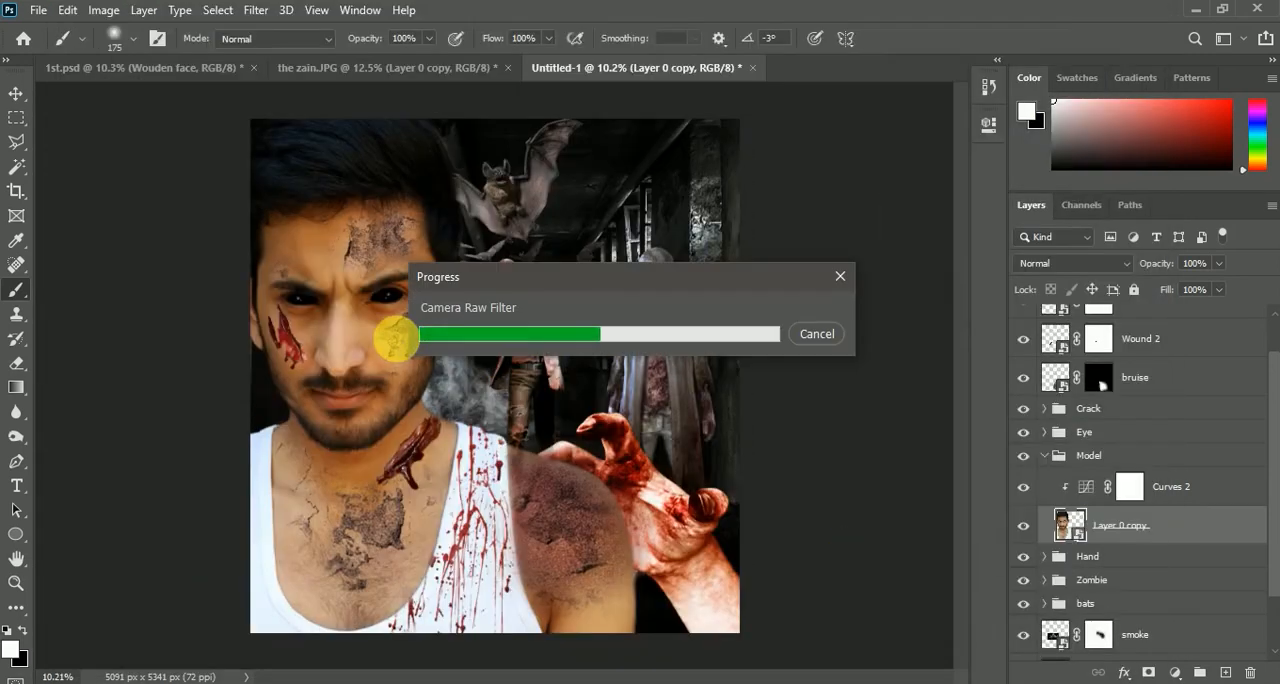
# Compare the man with and without the Camera Raw smart filter, inspect the composite closely and collapse the Model group
pyautogui.click(1077, 562)
pyautogui.click(1077, 562)
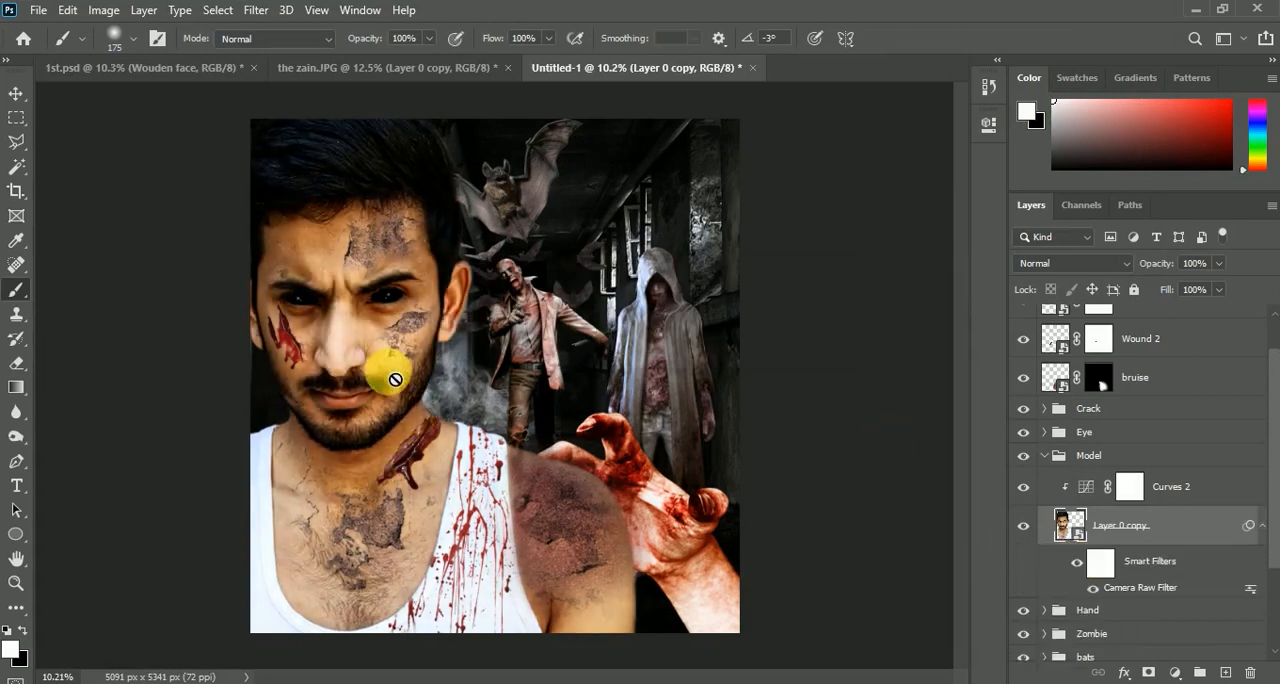
pyautogui.scroll(-2, 395, 379)
pyautogui.scroll(3, 457, 290)
pyautogui.scroll(-2, 461, 406)
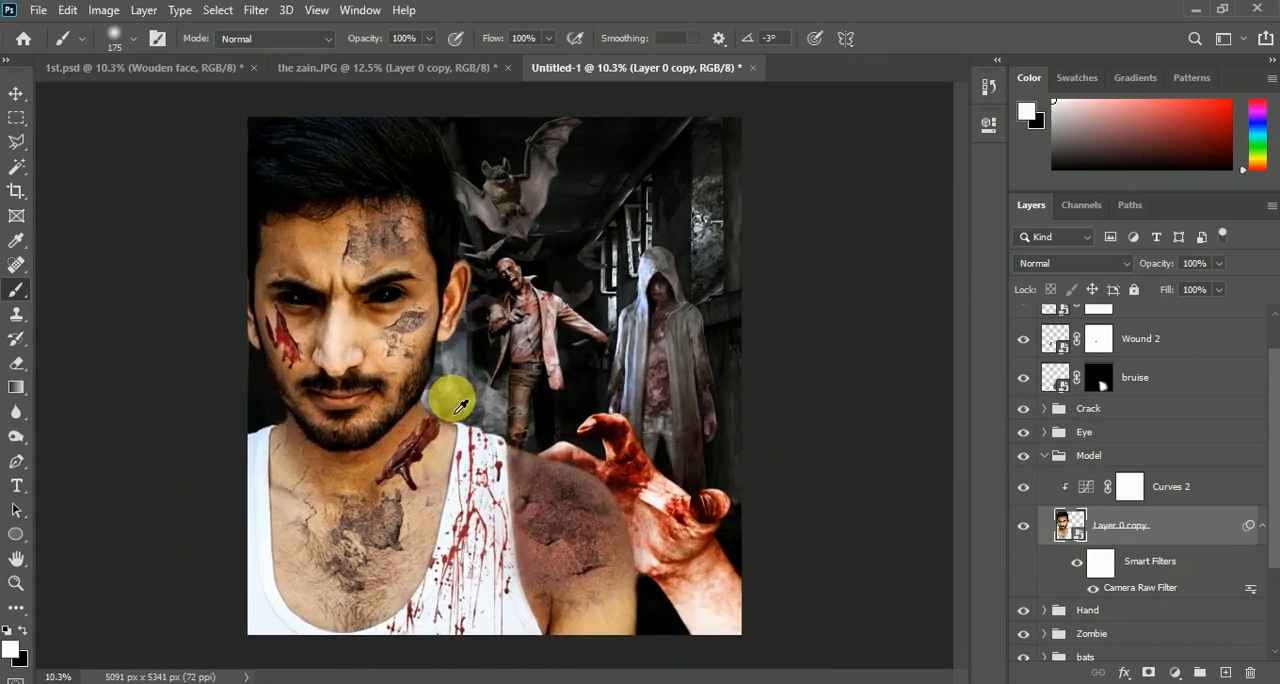
pyautogui.scroll(1, 461, 406)
pyautogui.scroll(1, 1100, 372)
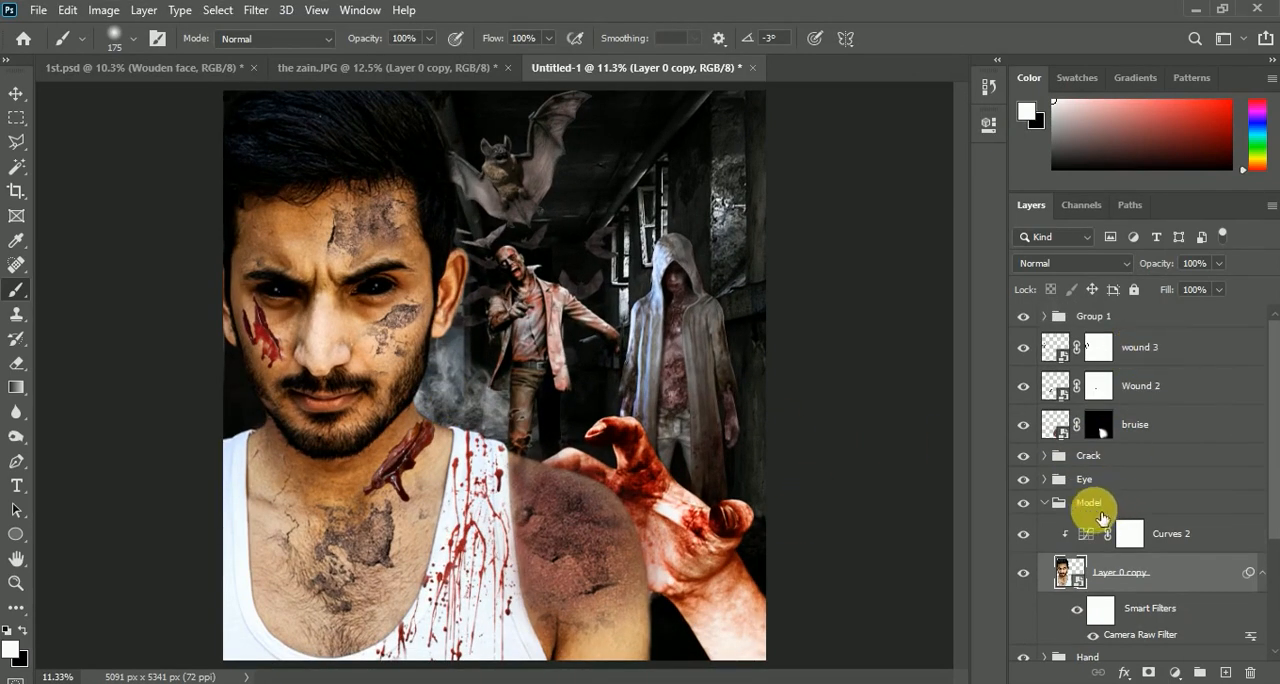
pyautogui.click(1050, 505)
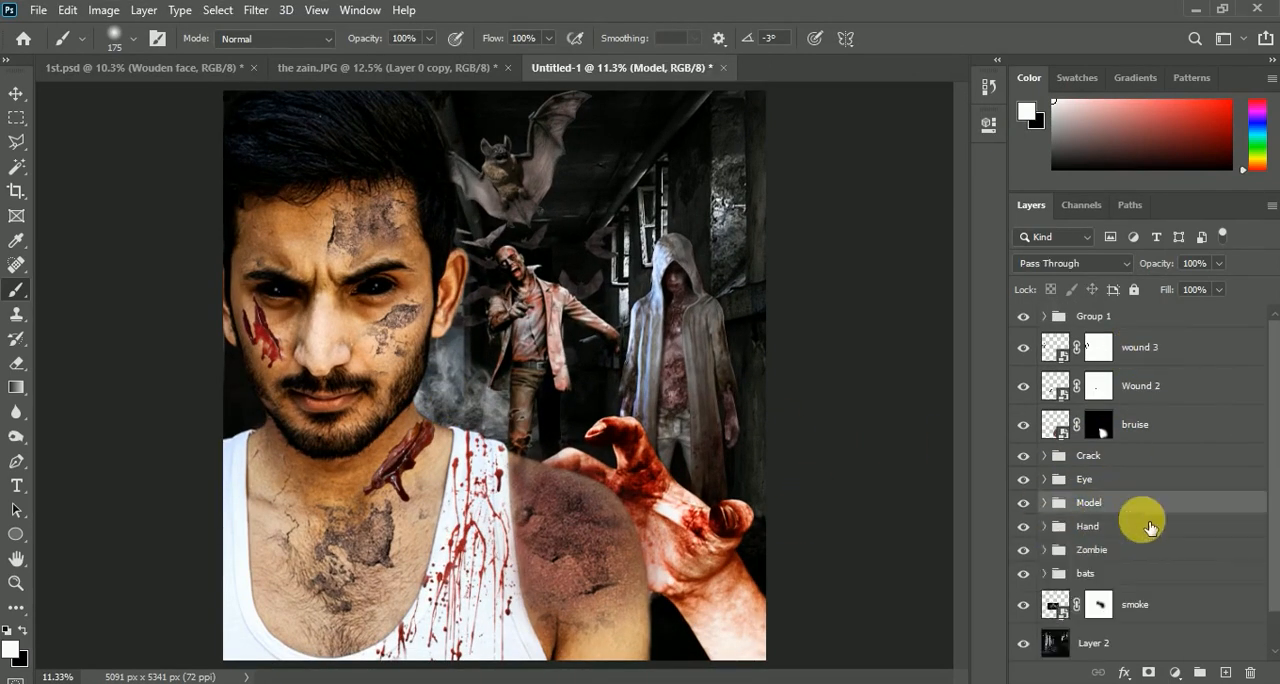
# Add a Gradient Map adjustment layer above Group 1 and choose the Blue_30 preset for it
pyautogui.click(1153, 318)
pyautogui.click(1023, 317)
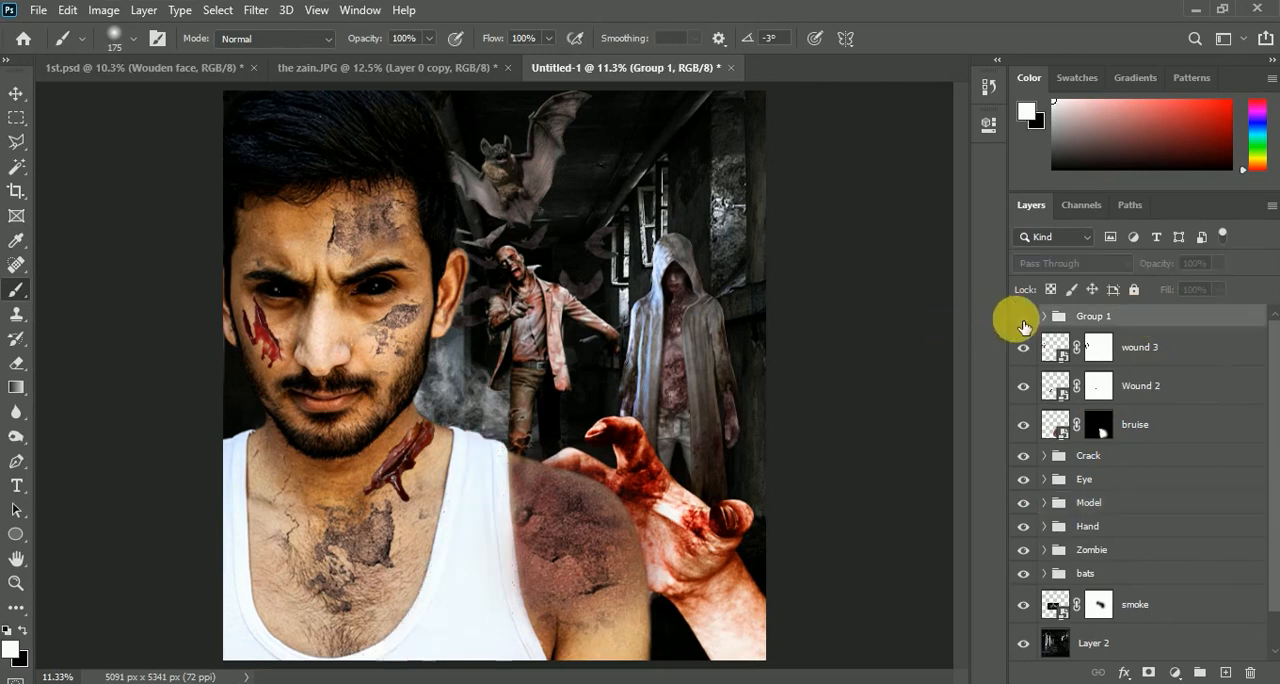
pyautogui.click(1023, 319)
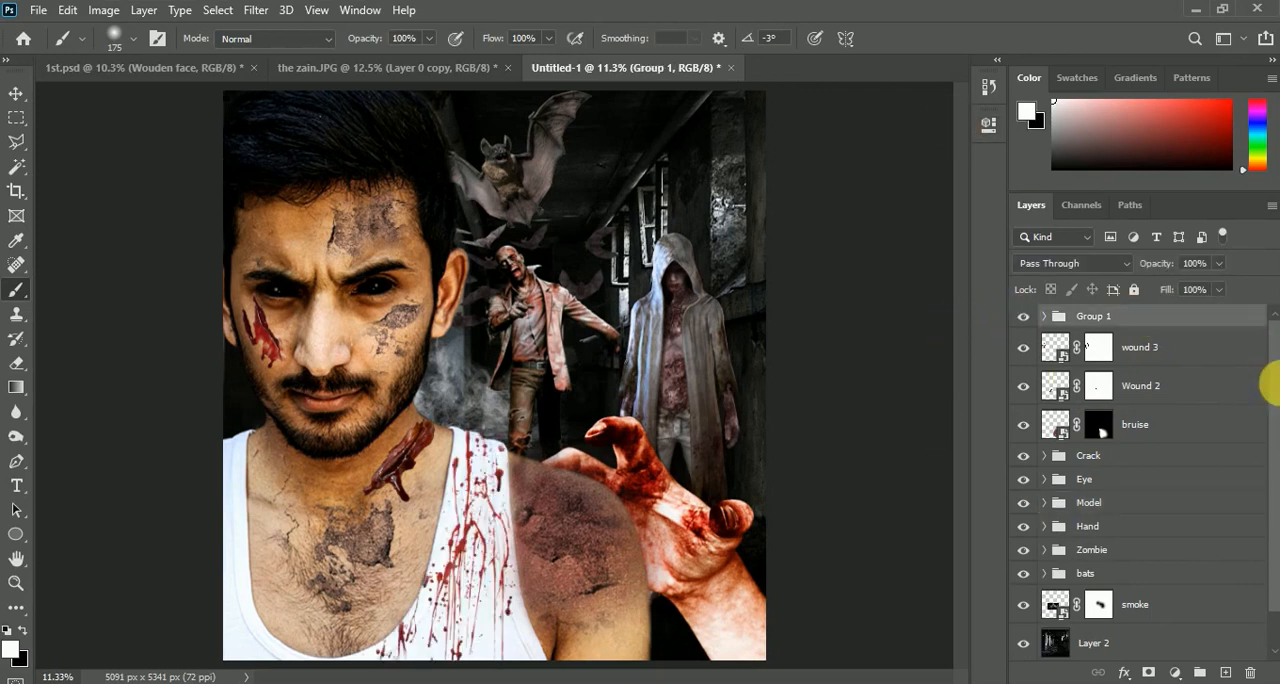
pyautogui.click(1175, 672)
pyautogui.click(1163, 646)
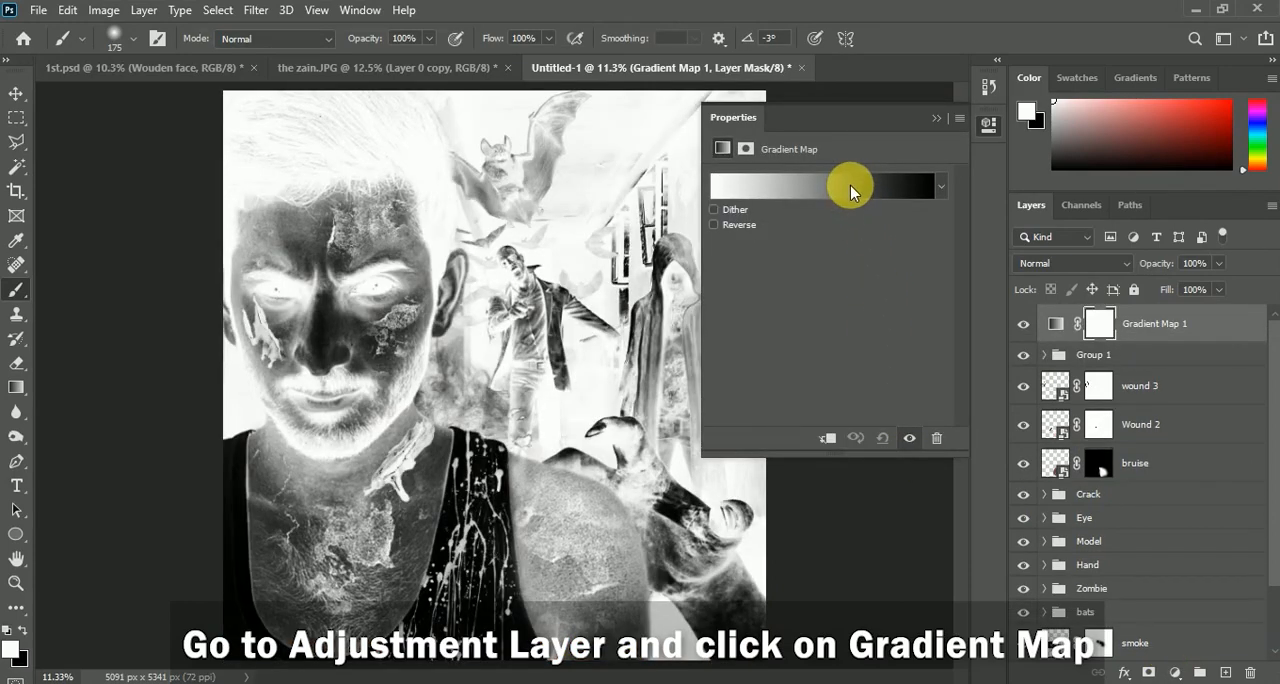
pyautogui.click(850, 188)
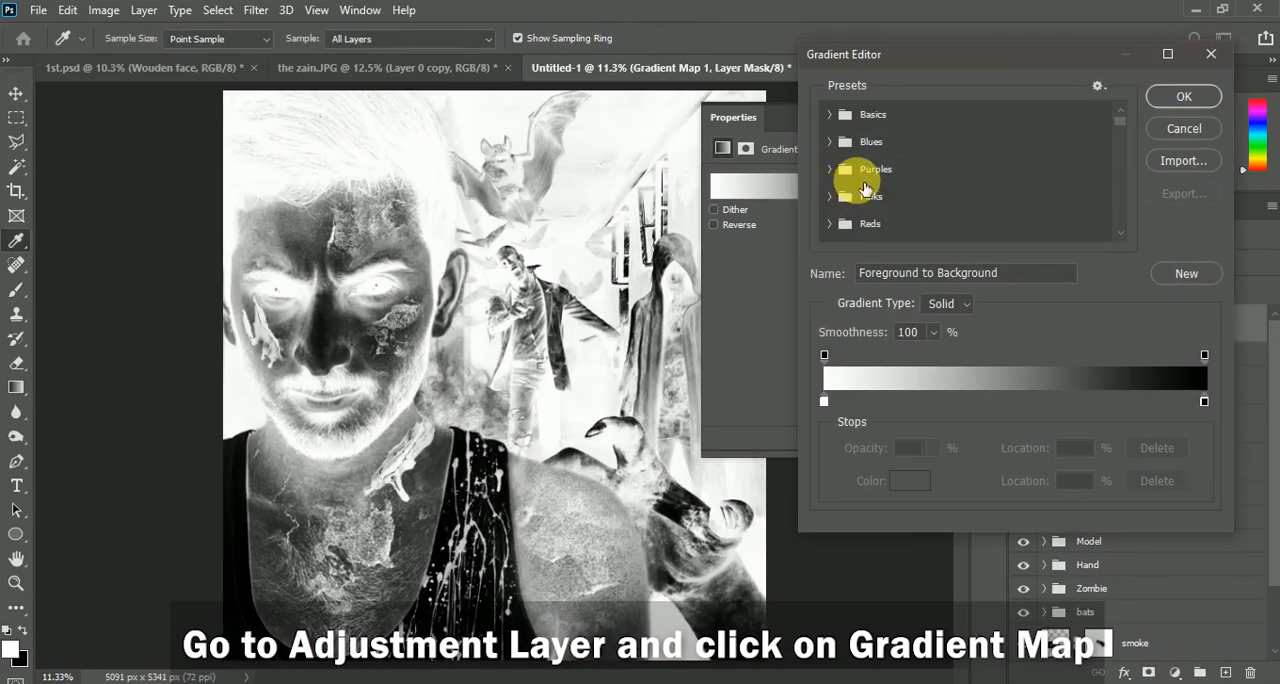
pyautogui.click(843, 148)
pyautogui.scroll(-3, 1010, 190)
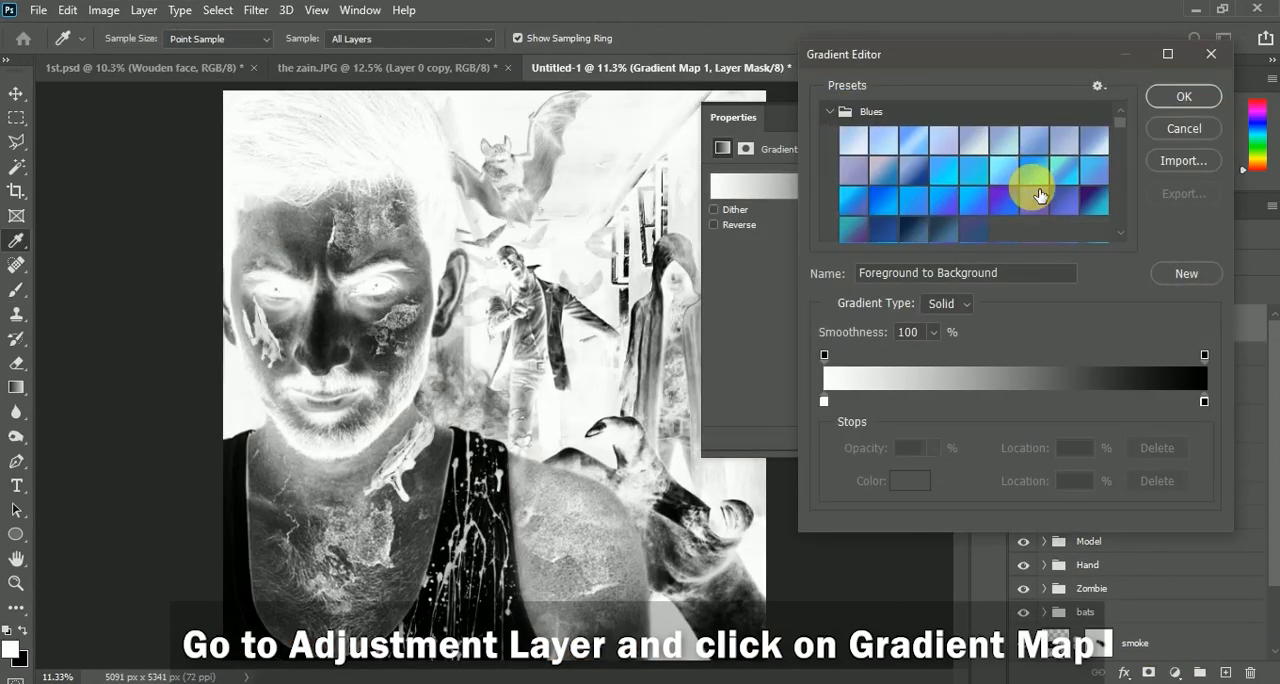
pyautogui.scroll(-1, 1019, 208)
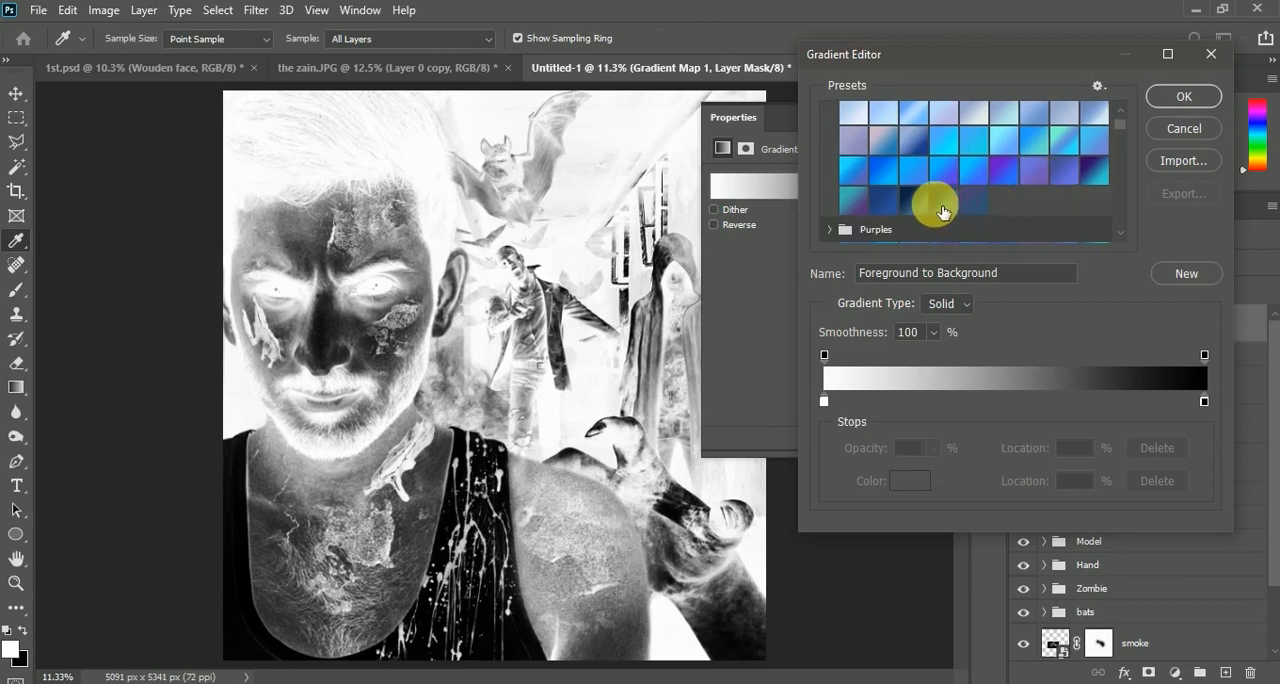
pyautogui.click(913, 200)
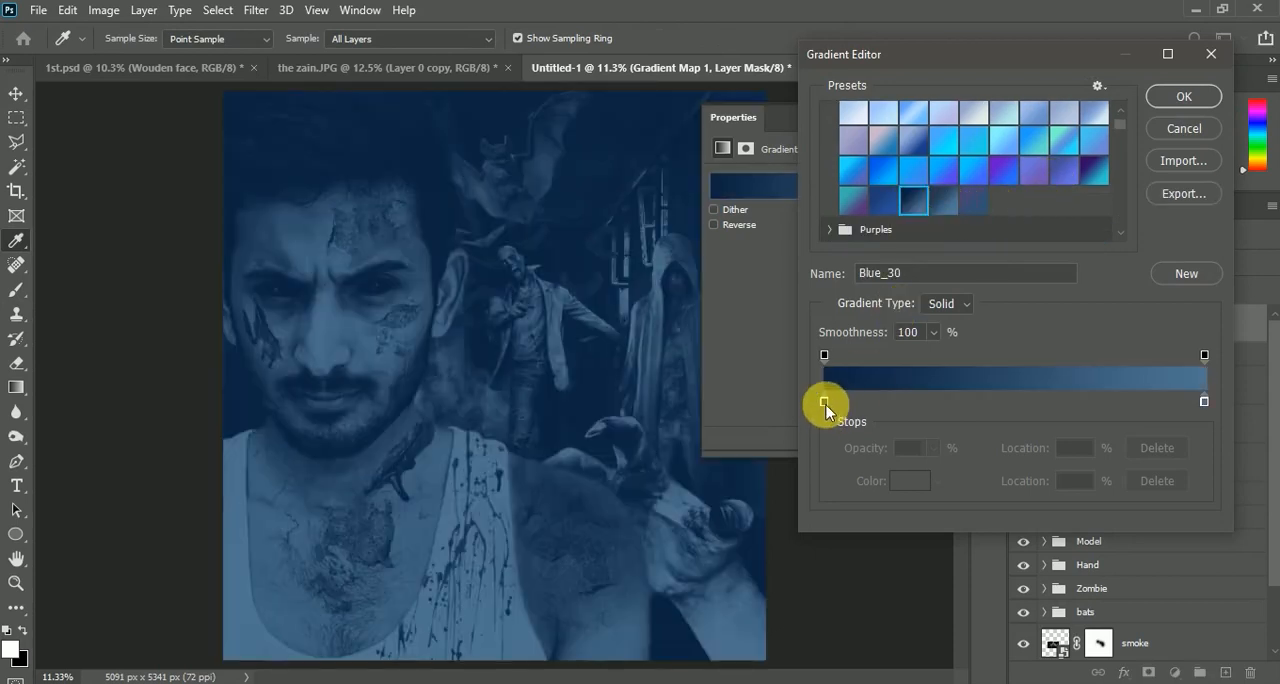
# Use #0c2442 and #4f7492 as the gradient's stop colors, move its midpoint to 68% and accept the gradient
pyautogui.click(824, 403)
pyautogui.click(909, 481)
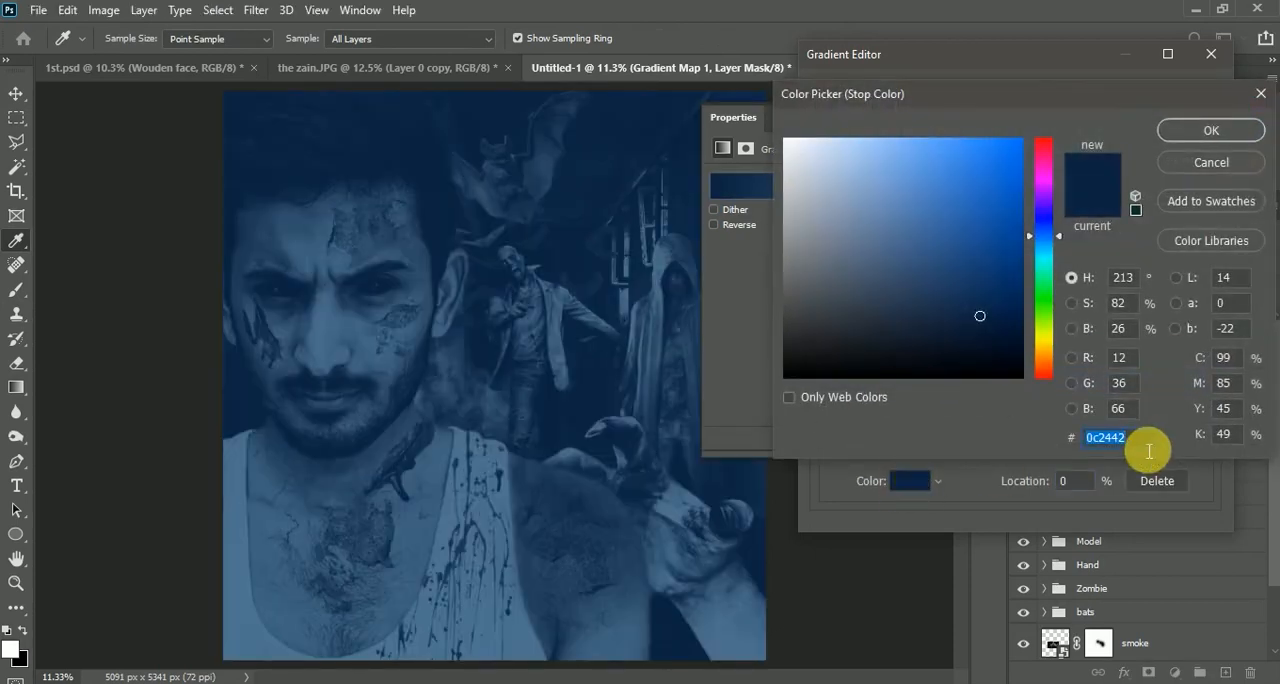
pyautogui.click(1211, 131)
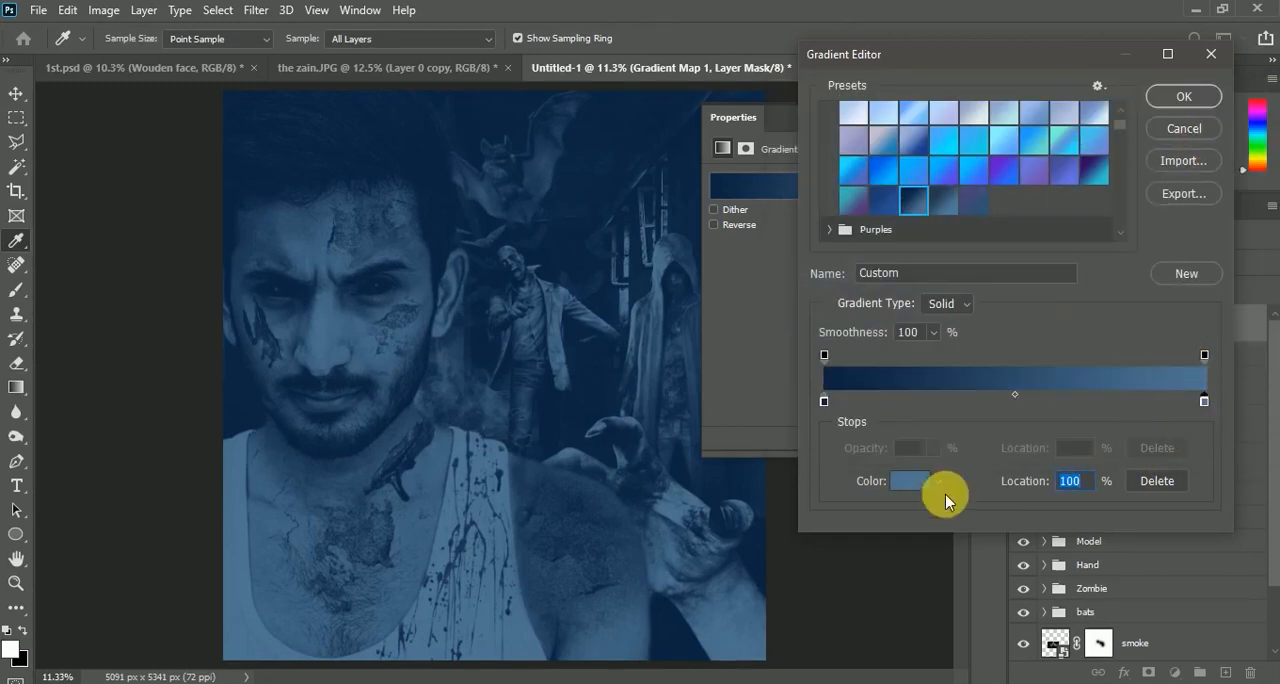
pyautogui.click(912, 482)
pyautogui.moveTo(1142, 445); pyautogui.dragTo(992, 451)
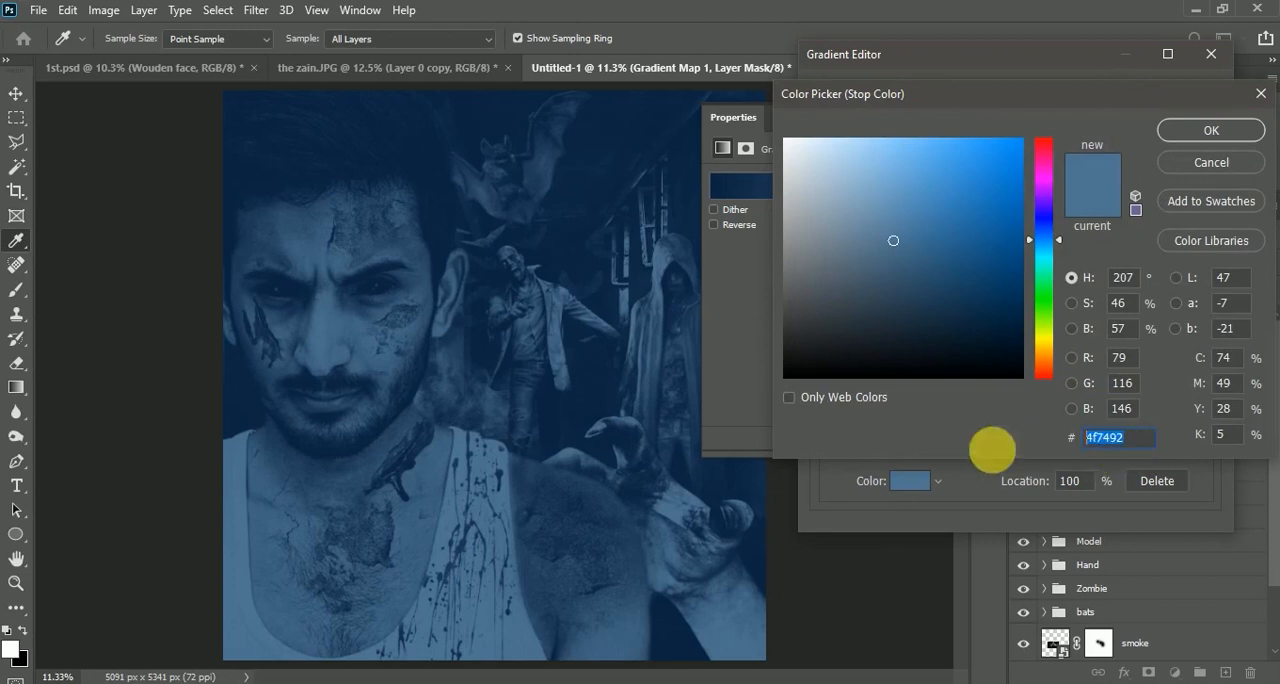
pyautogui.click(1211, 131)
pyautogui.moveTo(1018, 392); pyautogui.dragTo(1111, 401)
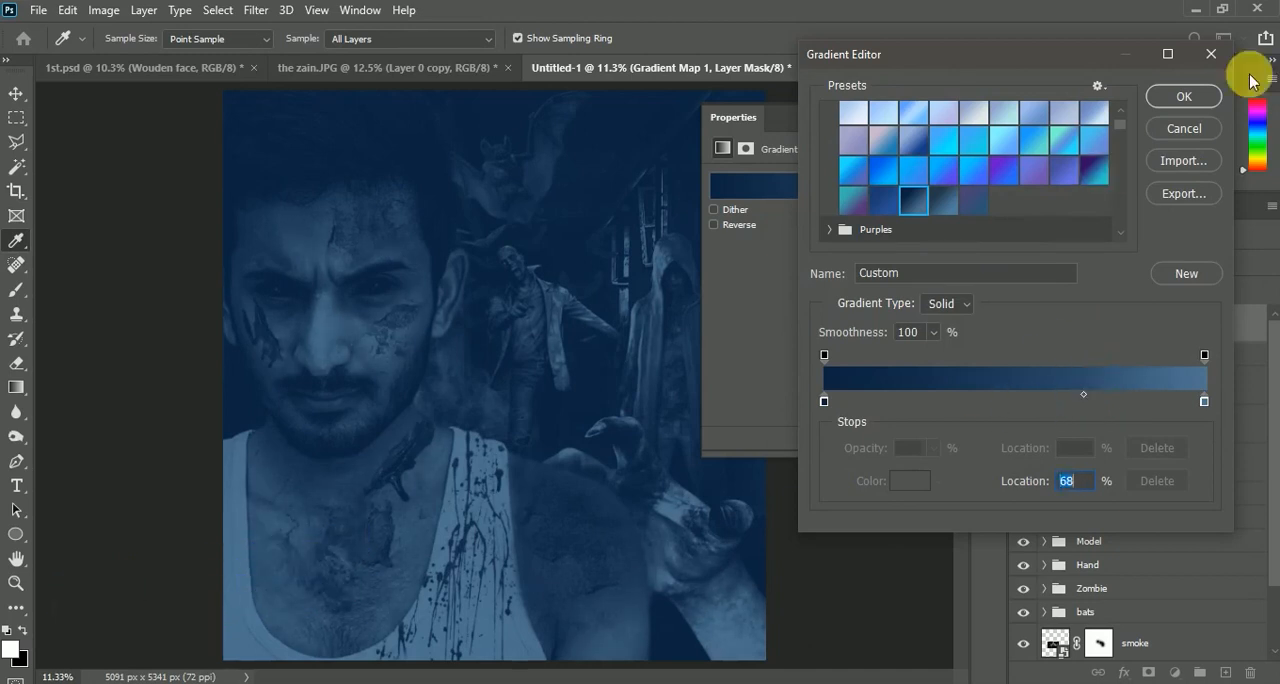
pyautogui.click(1183, 96)
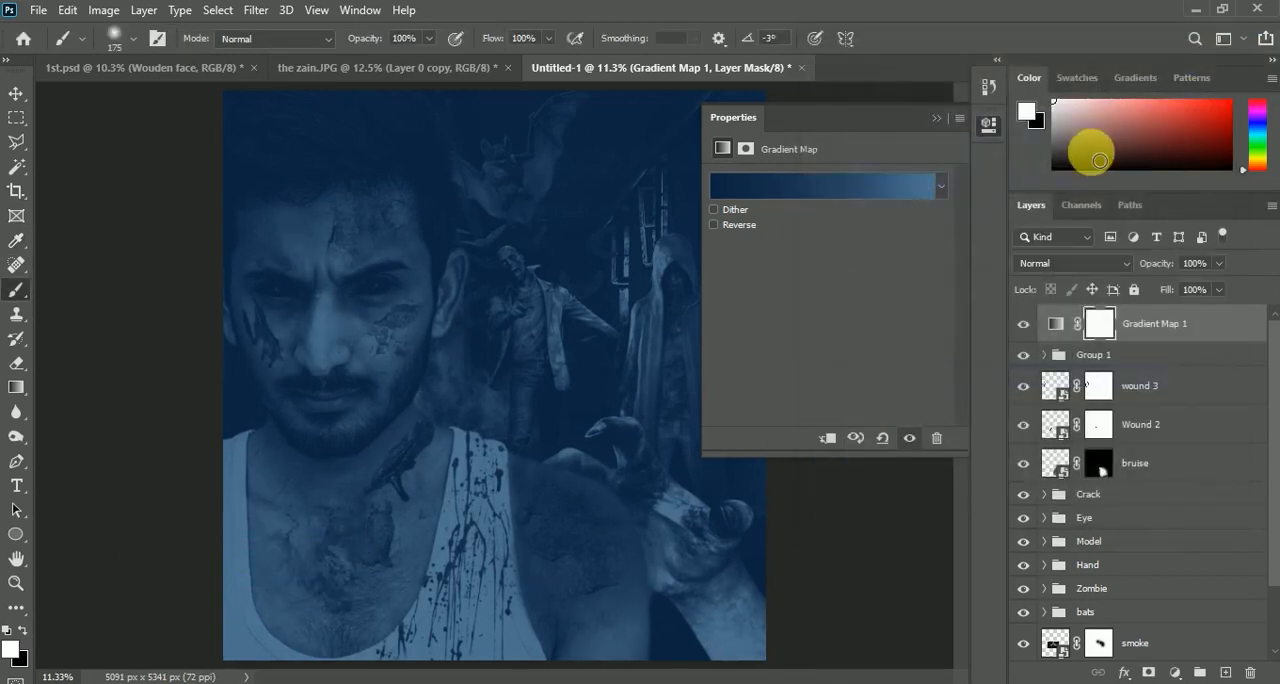
# Set the Gradient Map layer's blend mode to Soft Light
pyautogui.click(938, 120)
pyautogui.click(1081, 263)
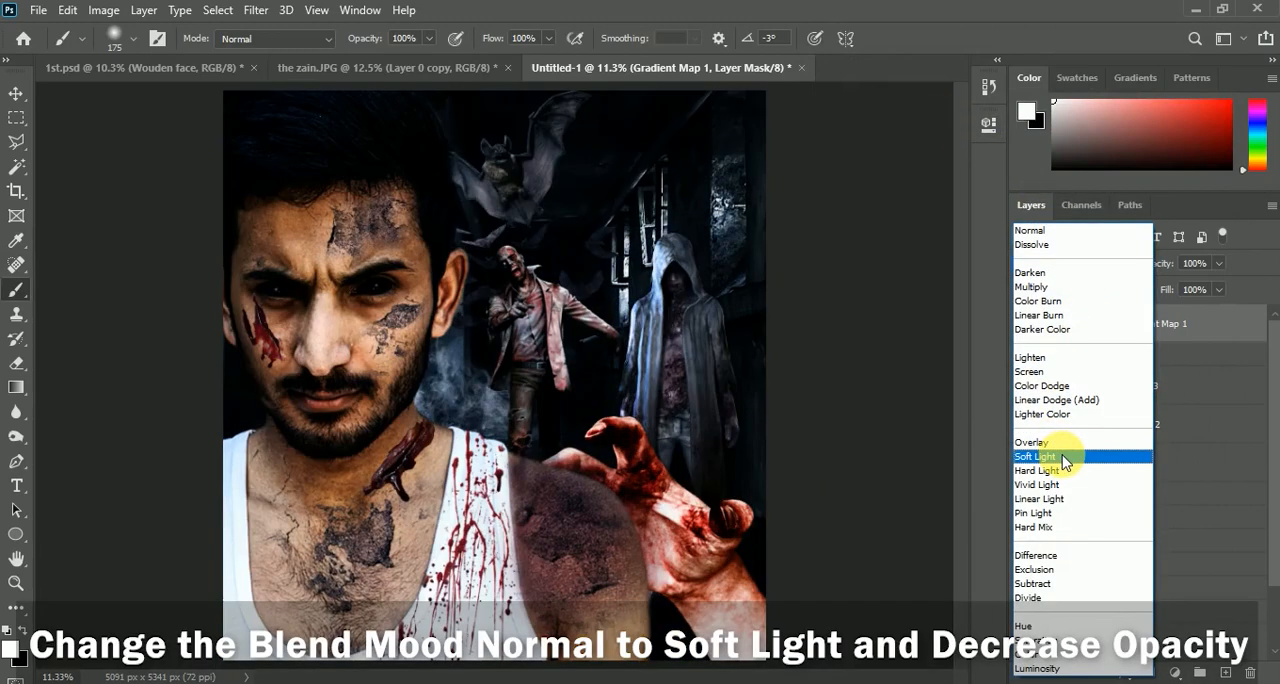
pyautogui.click(1063, 458)
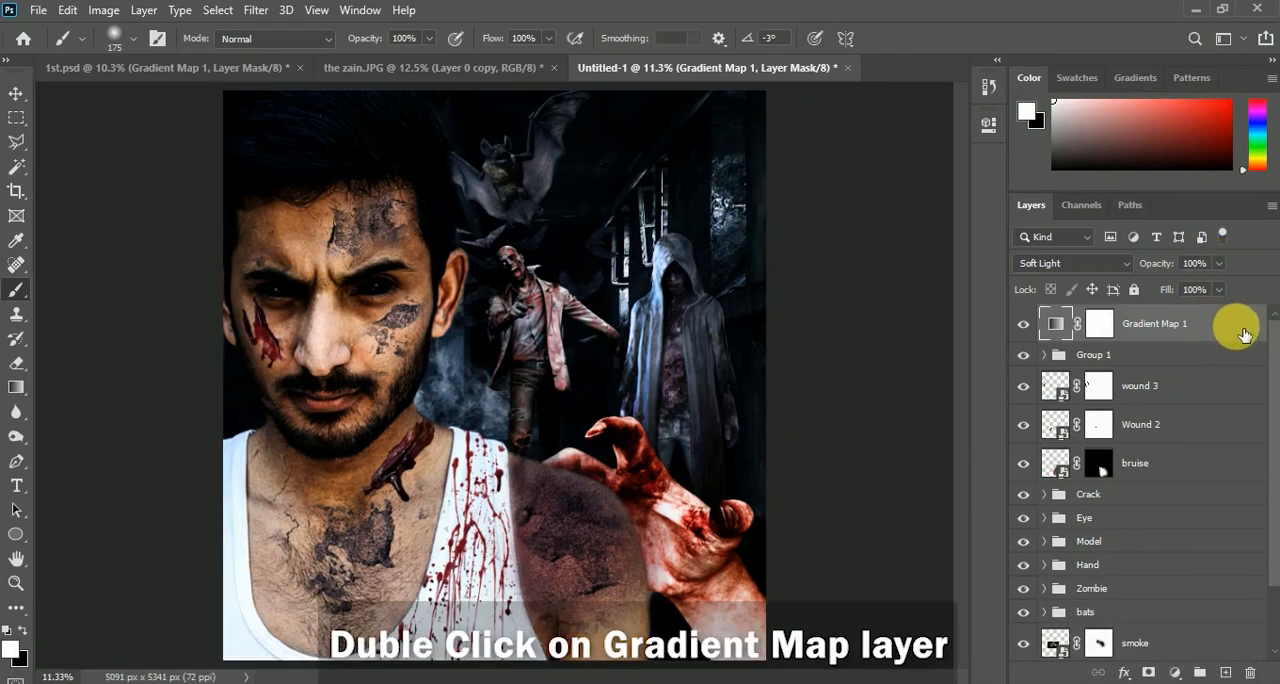
# Split the Gradient Map layer's Blend If sliders for the underlying layer to 13/100 in the blacks and 249/255 in the whites
pyautogui.doubleClick(1245, 333)
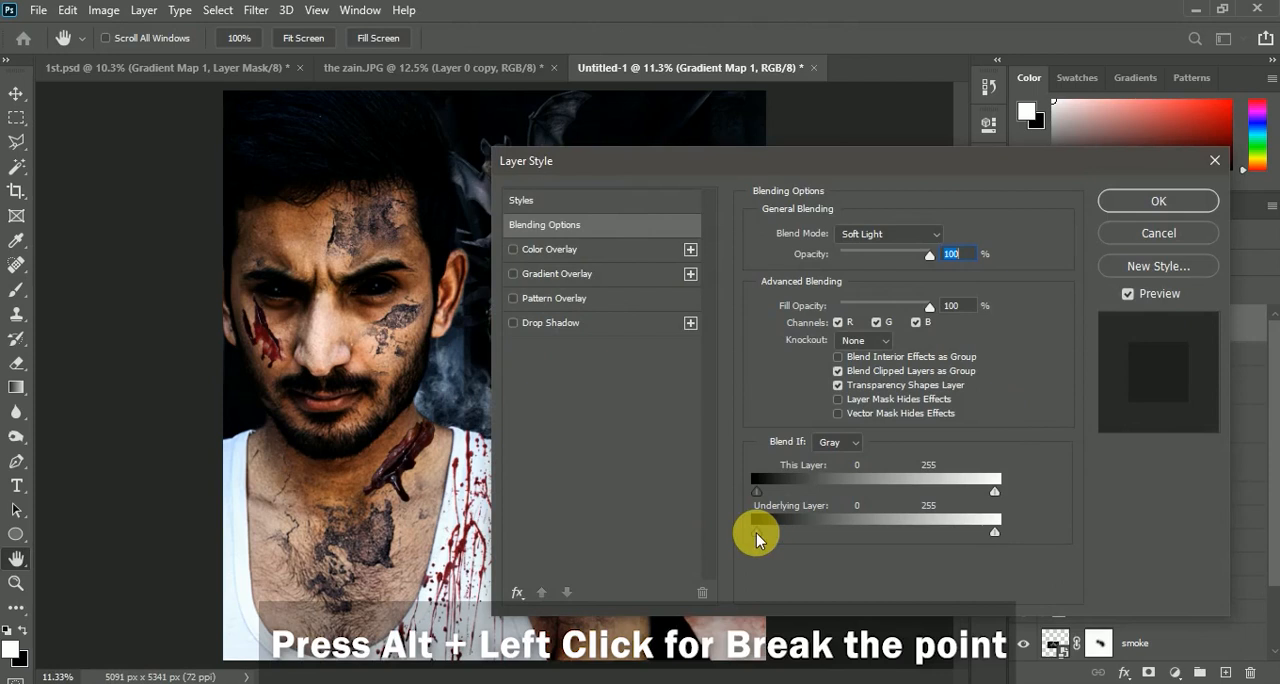
pyautogui.moveTo(757, 531); pyautogui.dragTo(762, 531)
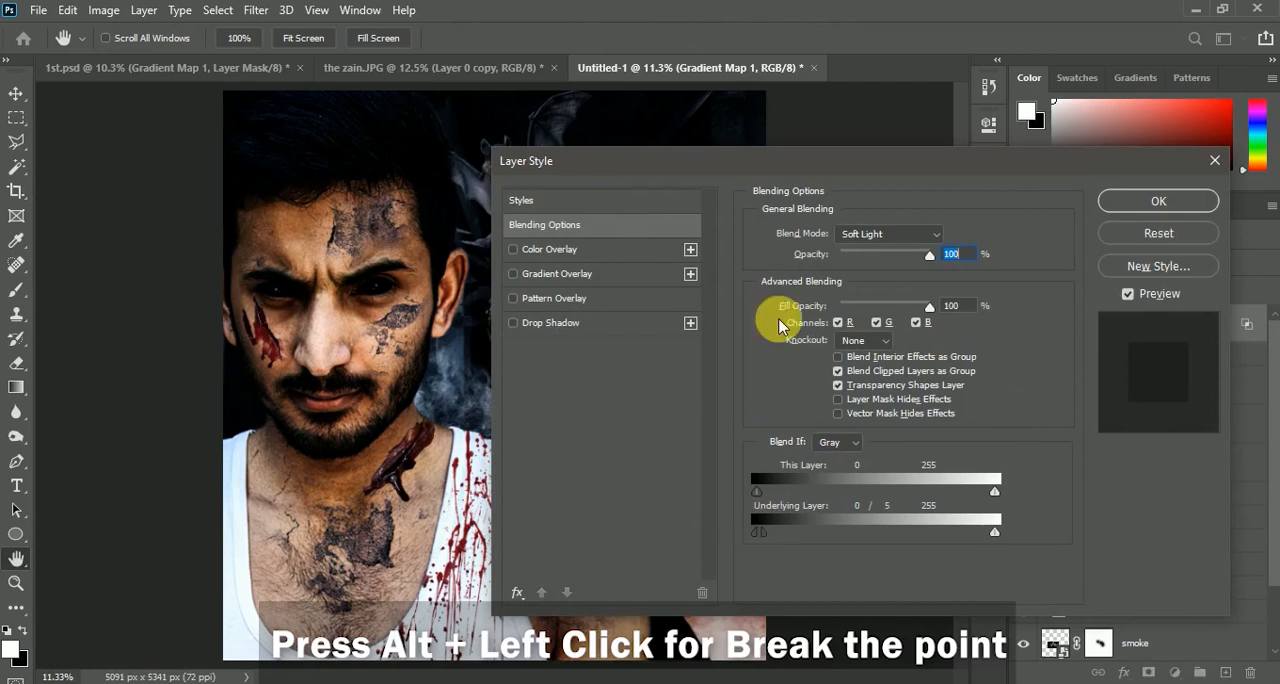
pyautogui.moveTo(672, 160); pyautogui.dragTo(800, 153)
pyautogui.moveTo(888, 525); pyautogui.dragTo(951, 533)
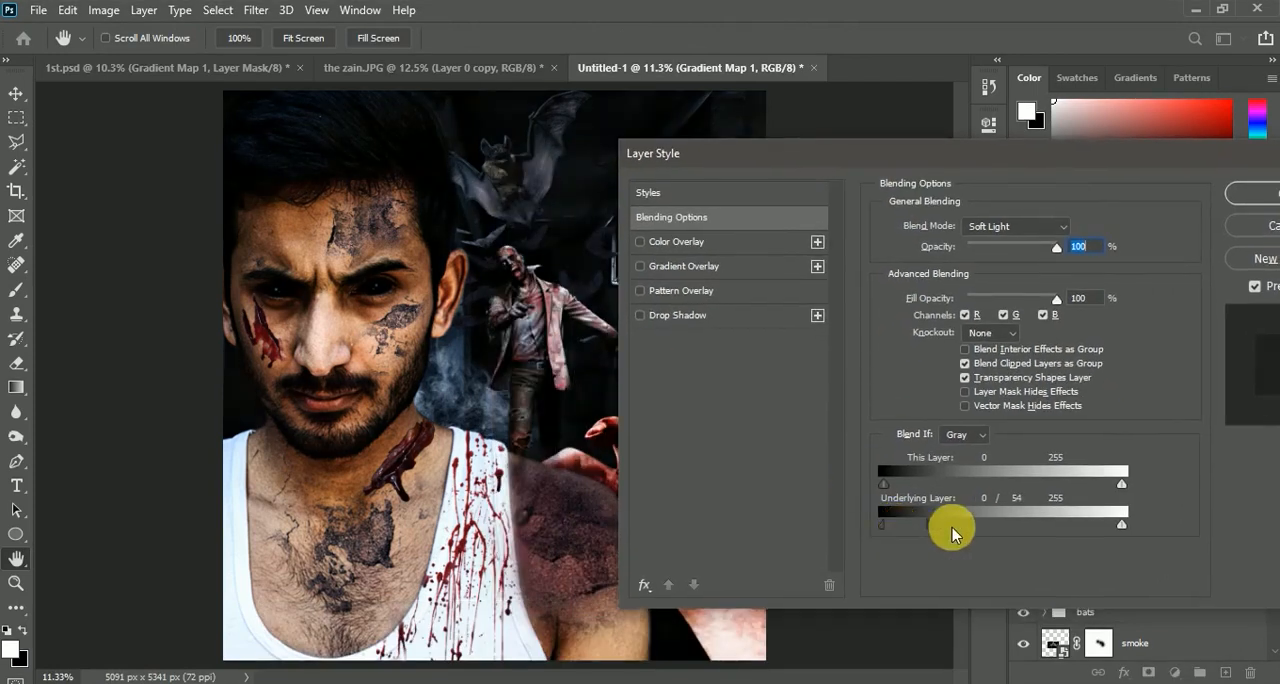
pyautogui.moveTo(1090, 533); pyautogui.dragTo(1116, 527)
pyautogui.moveTo(980, 526); pyautogui.dragTo(977, 542)
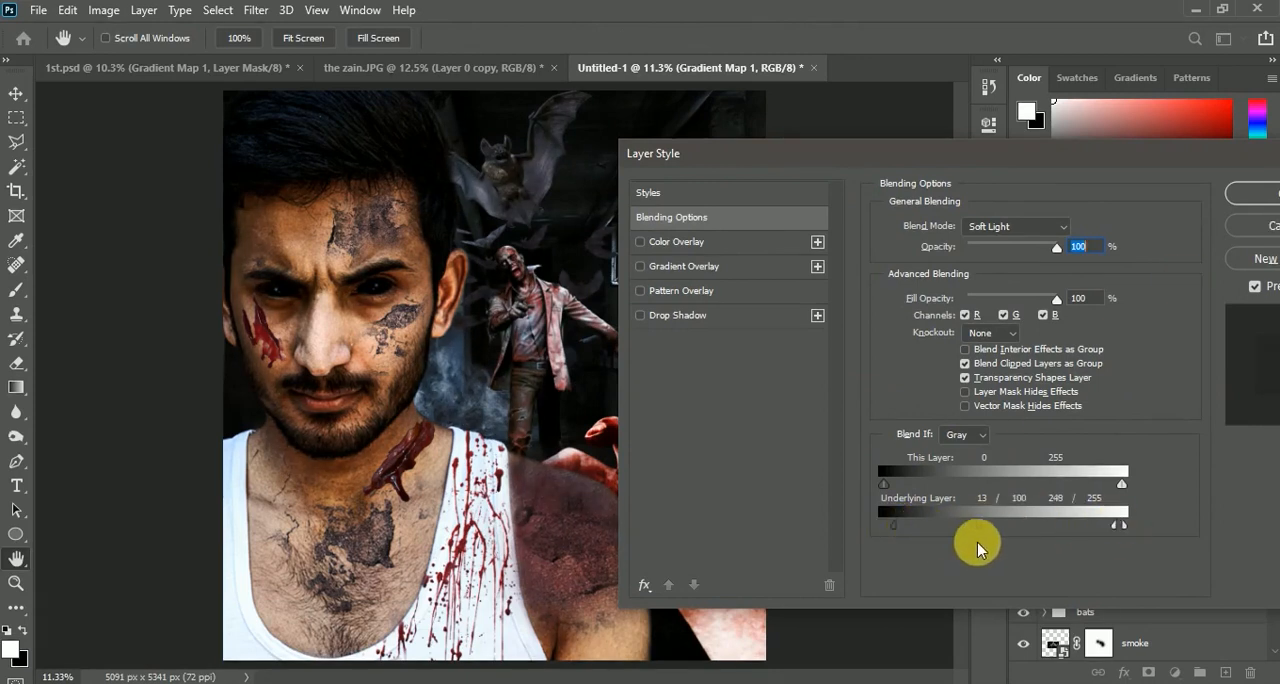
pyautogui.click(1250, 192)
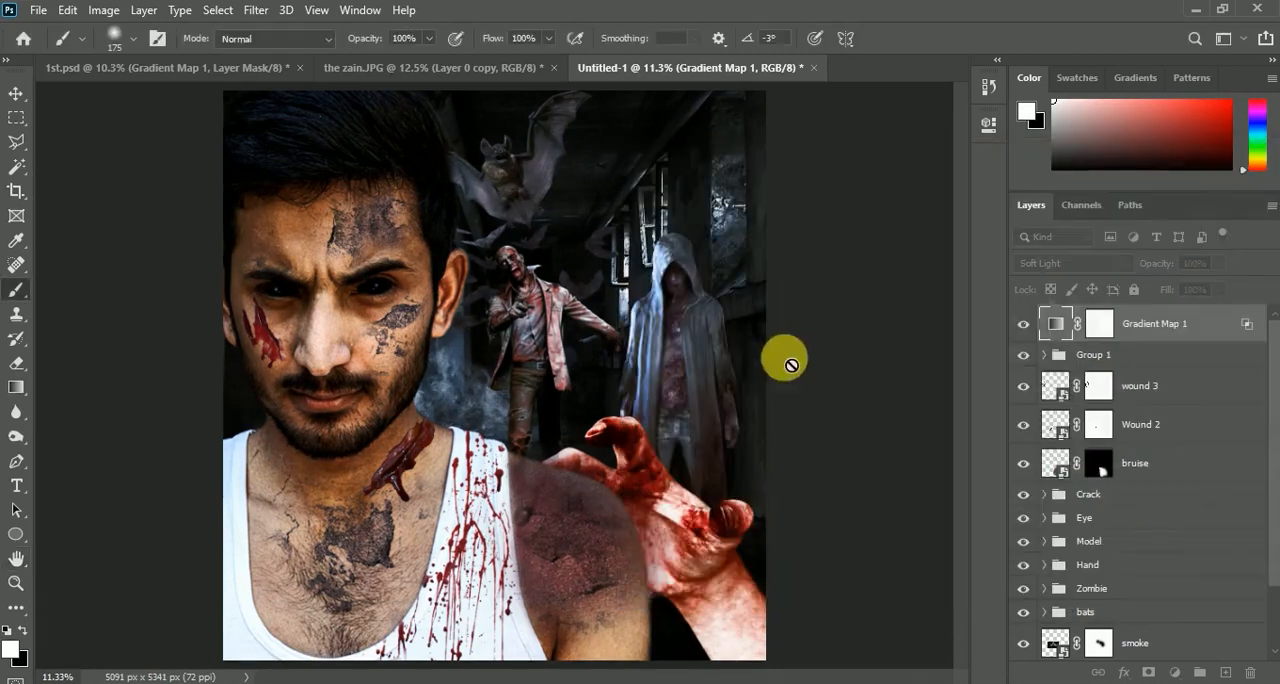
# Reduce the Gradient Map layer's opacity to 87% and compare the composite with and without the layer
pyautogui.click(1024, 325)
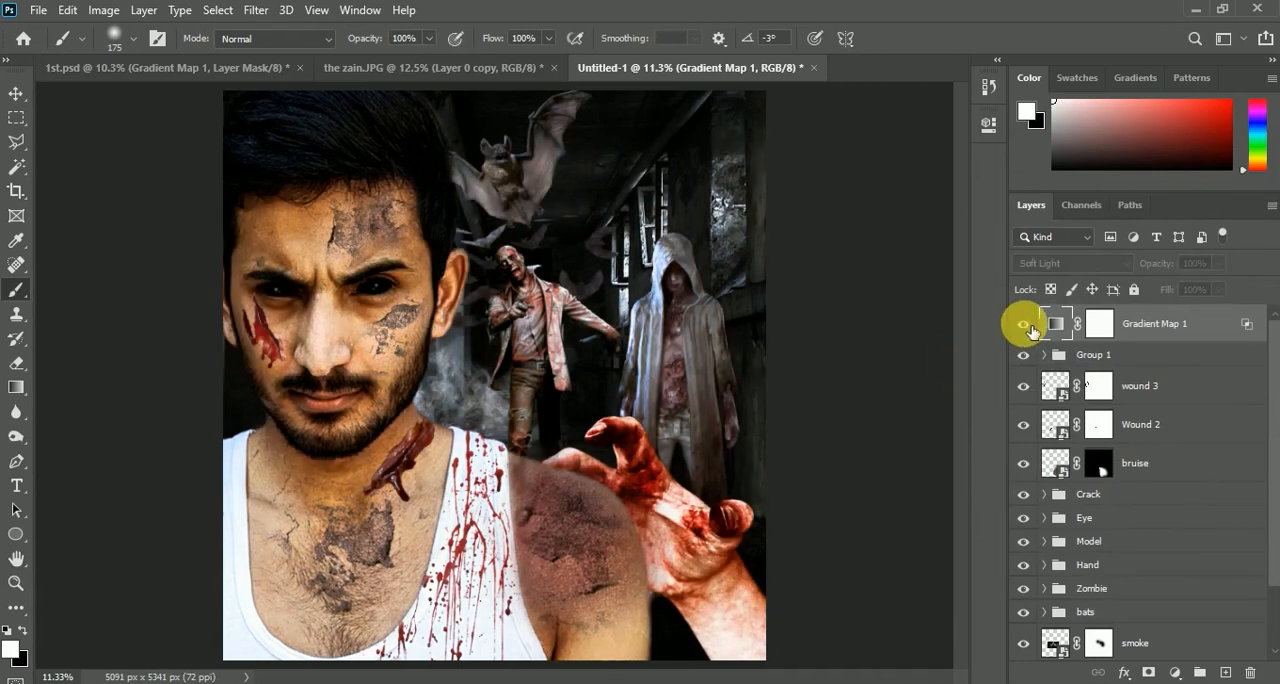
pyautogui.click(1024, 325)
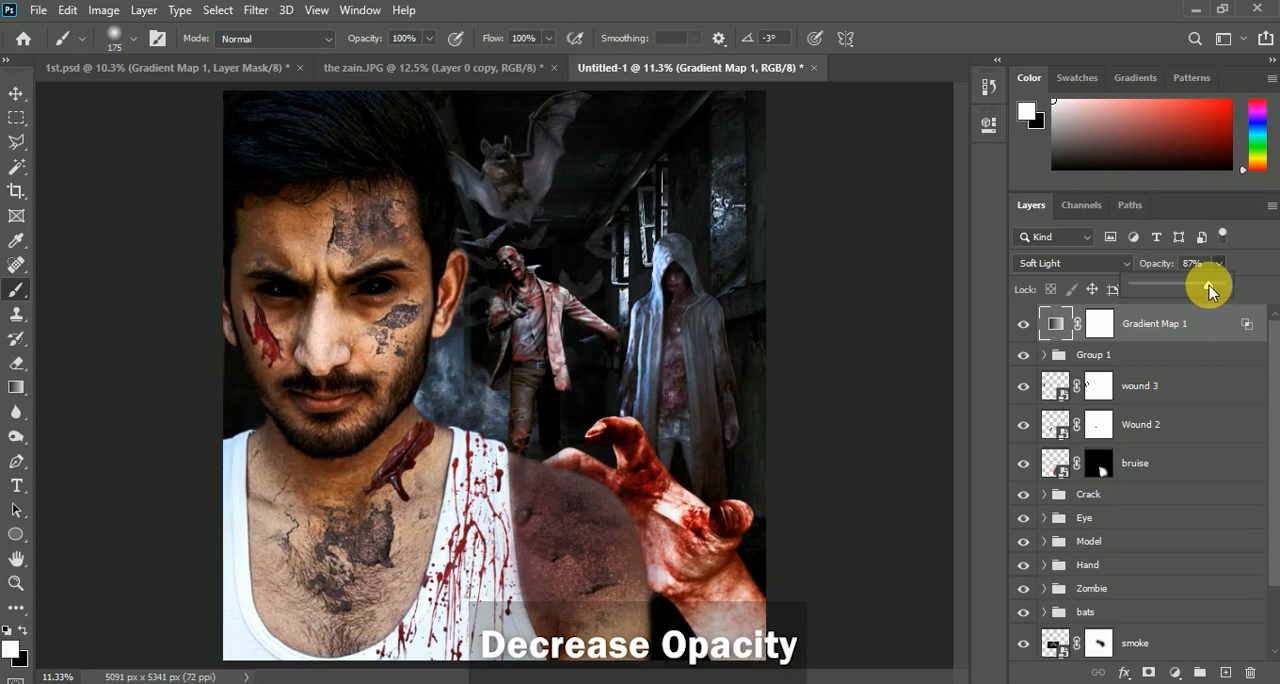
pyautogui.click(1022, 324)
pyautogui.click(1022, 324)
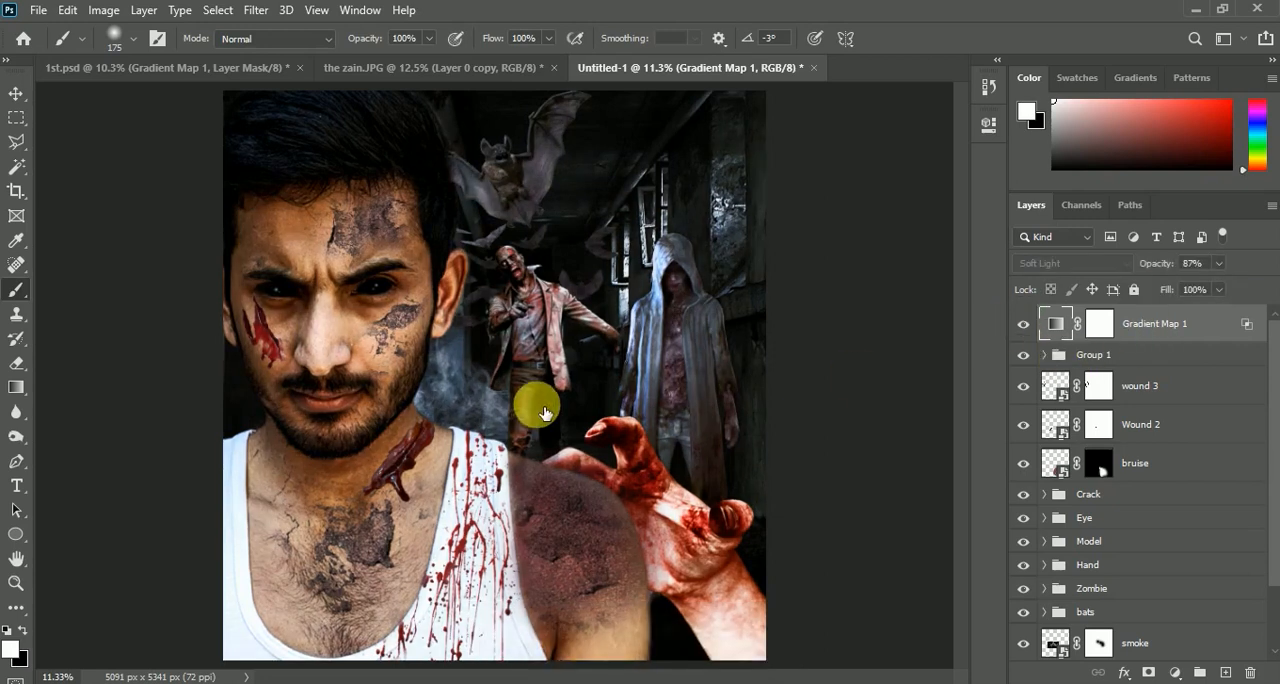
pyautogui.scroll(-3, 542, 412)
pyautogui.scroll(3, 517, 356)
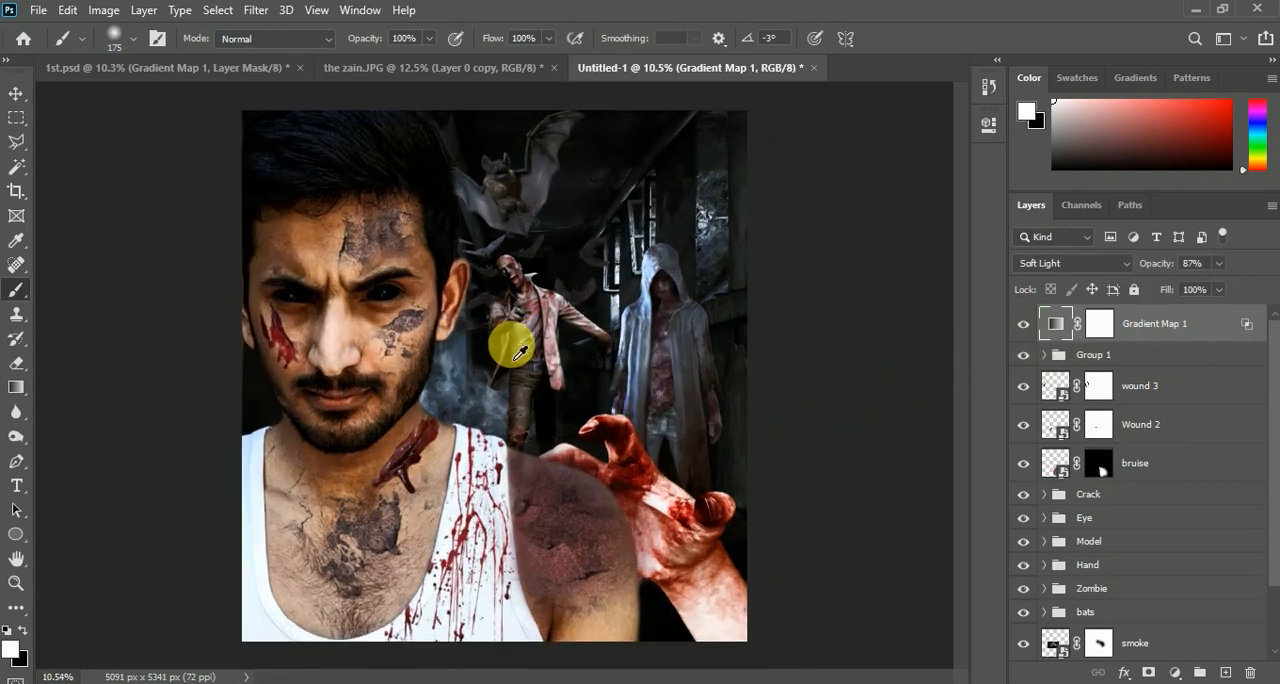
pyautogui.click(1026, 325)
pyautogui.click(1023, 324)
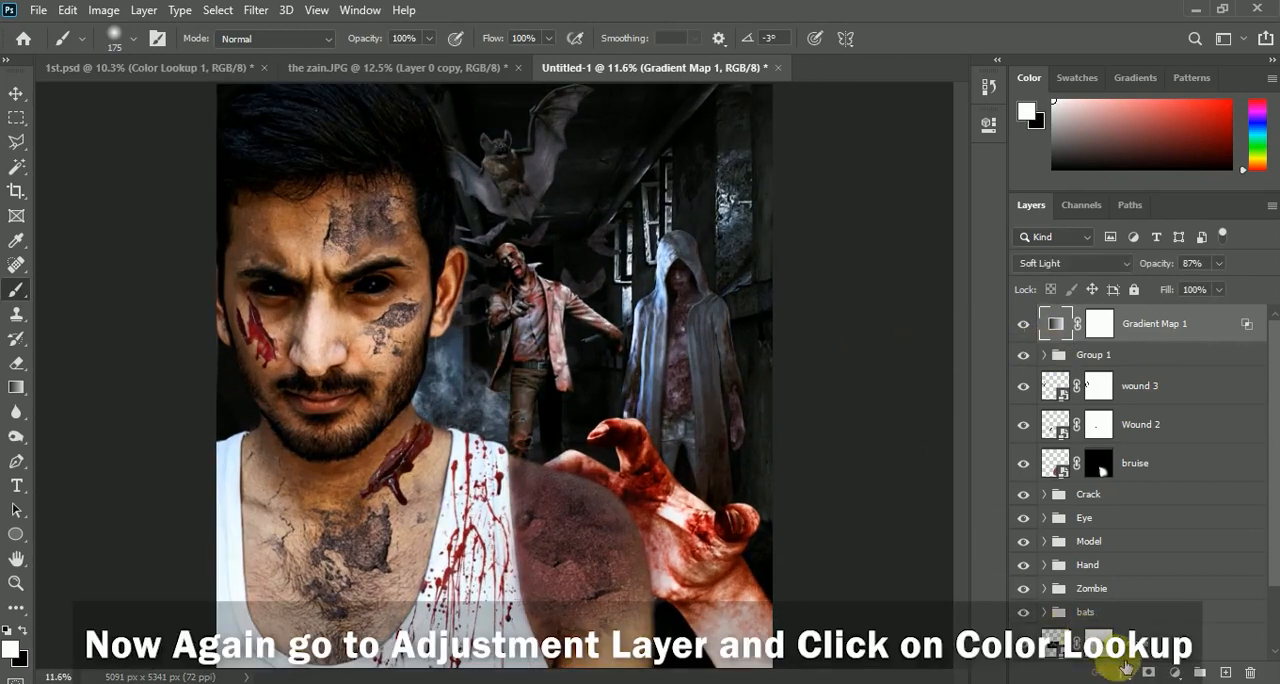
# Add a Color Lookup adjustment layer above the Gradient Map layer and load the FuturisticBleak.3DL 3D LUT
pyautogui.click(1178, 674)
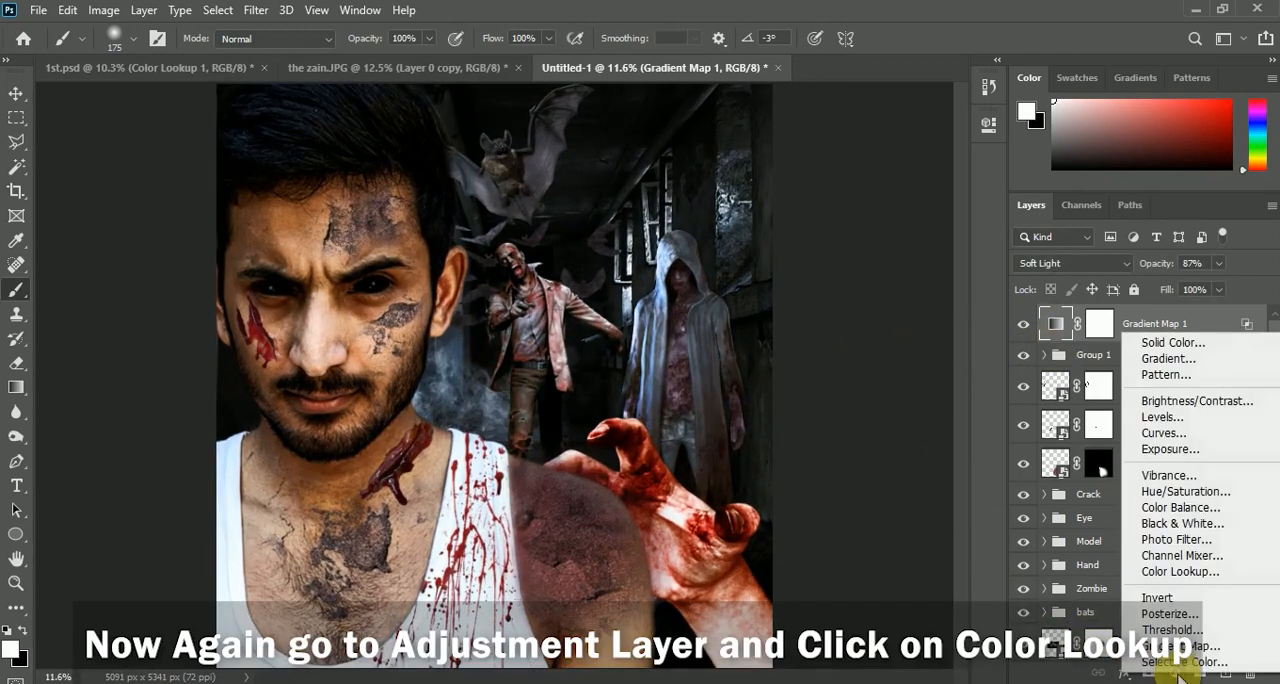
pyautogui.click(1174, 572)
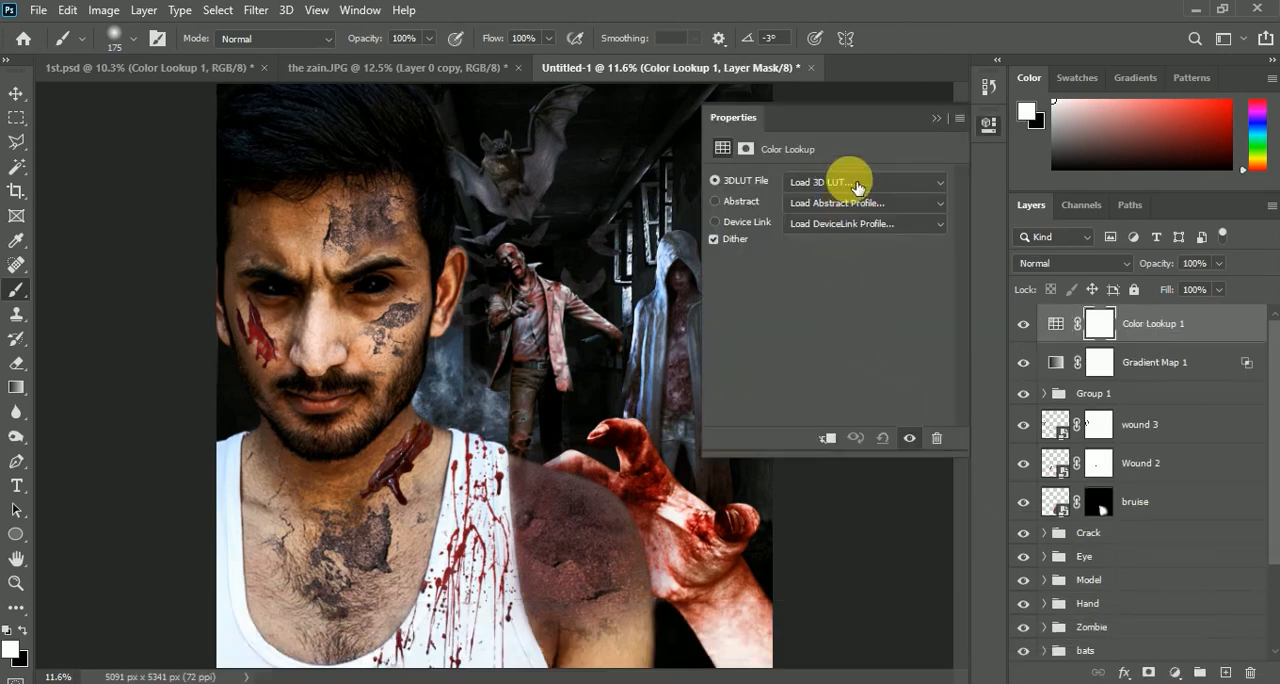
pyautogui.click(851, 179)
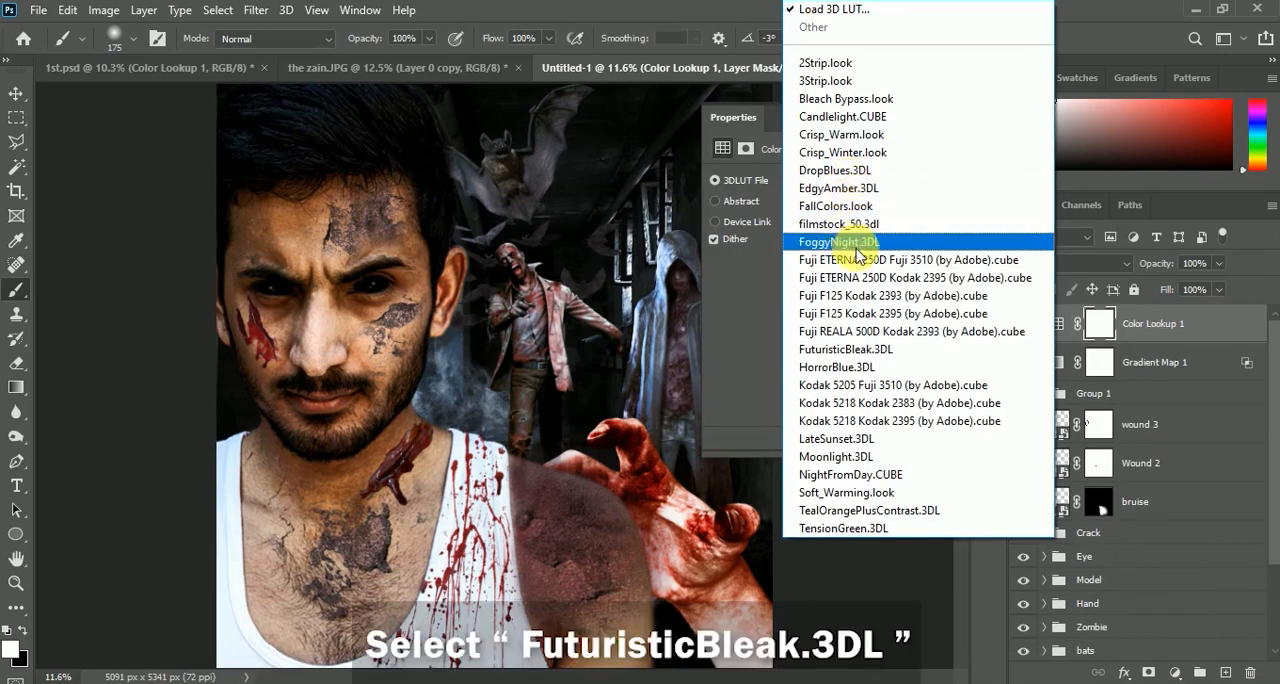
pyautogui.click(895, 349)
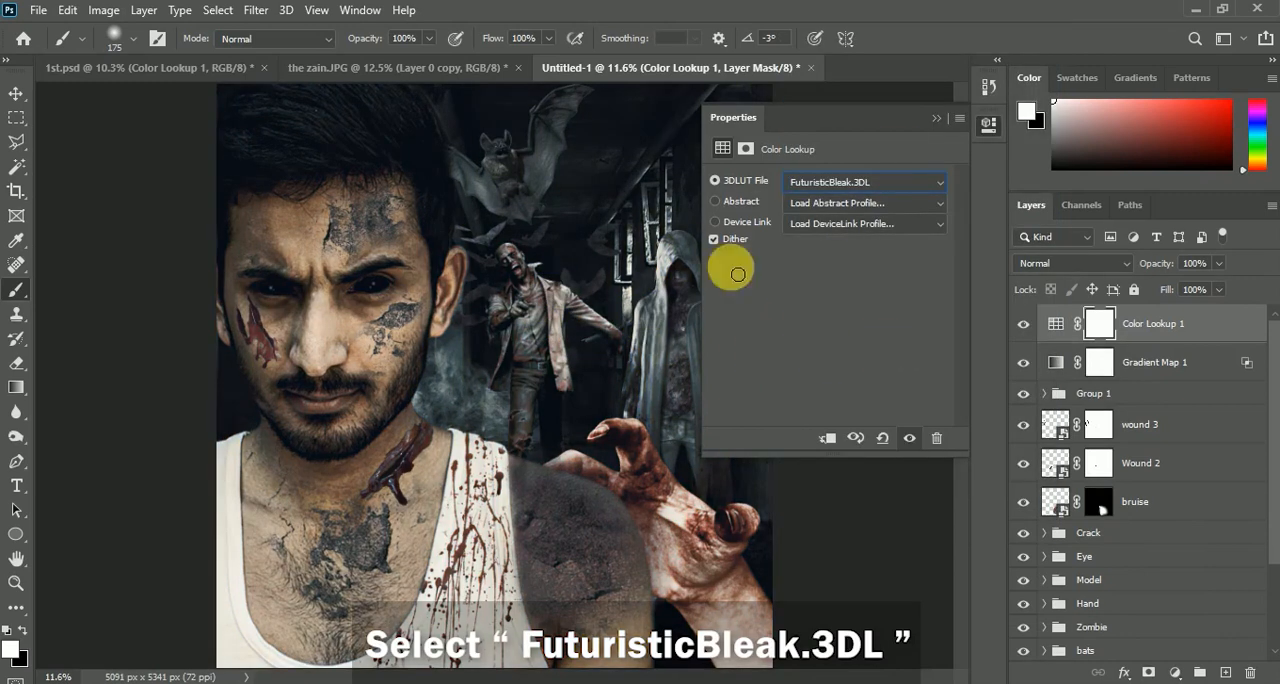
pyautogui.click(935, 120)
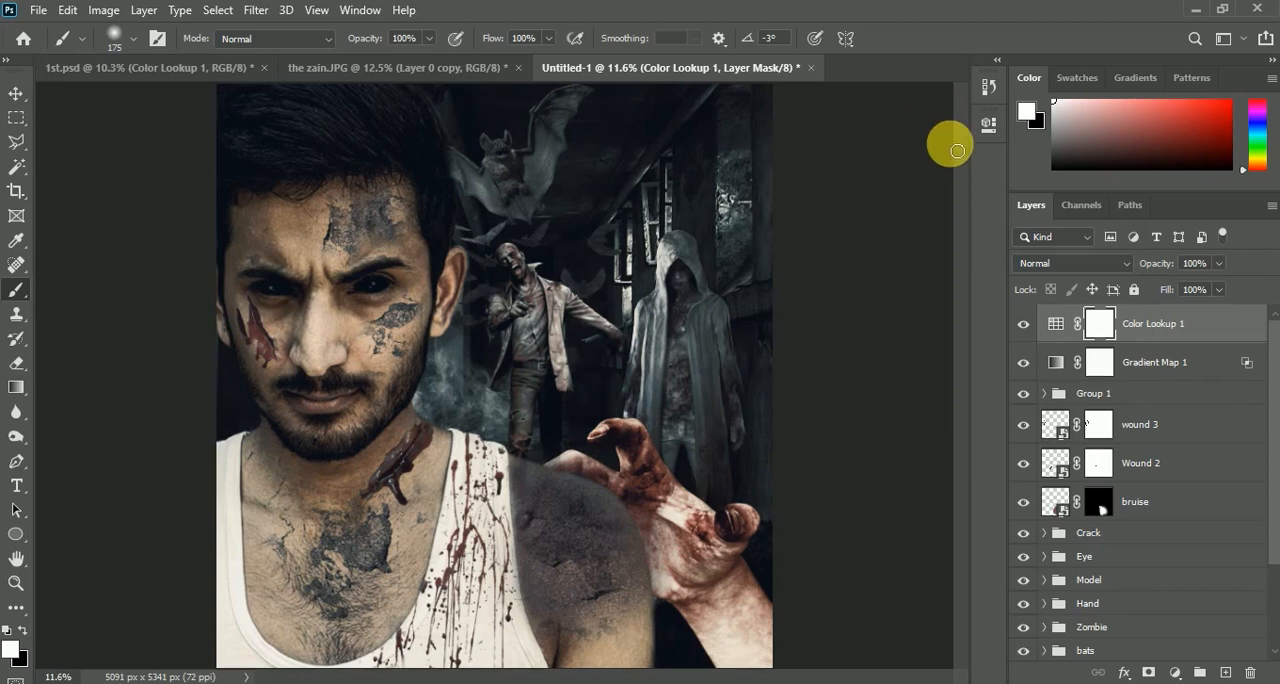
# Lower the Color Lookup layer to 47% opacity and 71% fill, and compare the composite with and without it
pyautogui.click(1221, 264)
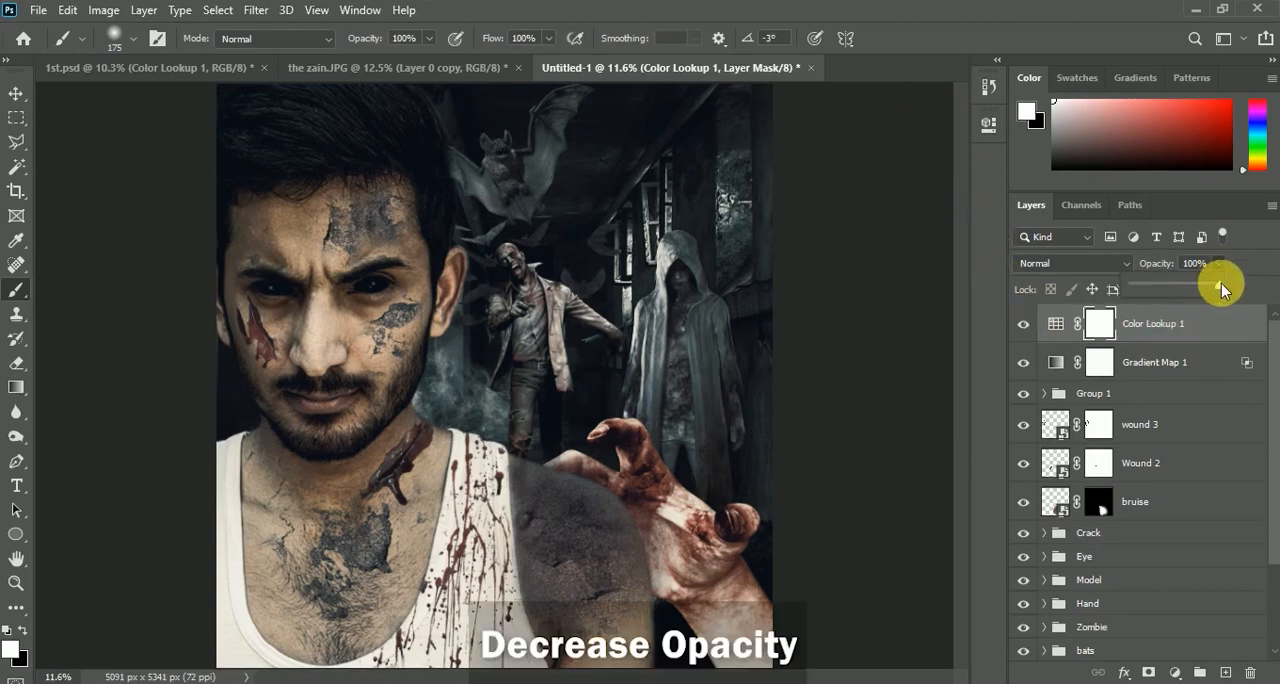
pyautogui.moveTo(1171, 285); pyautogui.dragTo(1185, 318)
pyautogui.click(1250, 277)
pyautogui.click(1221, 288)
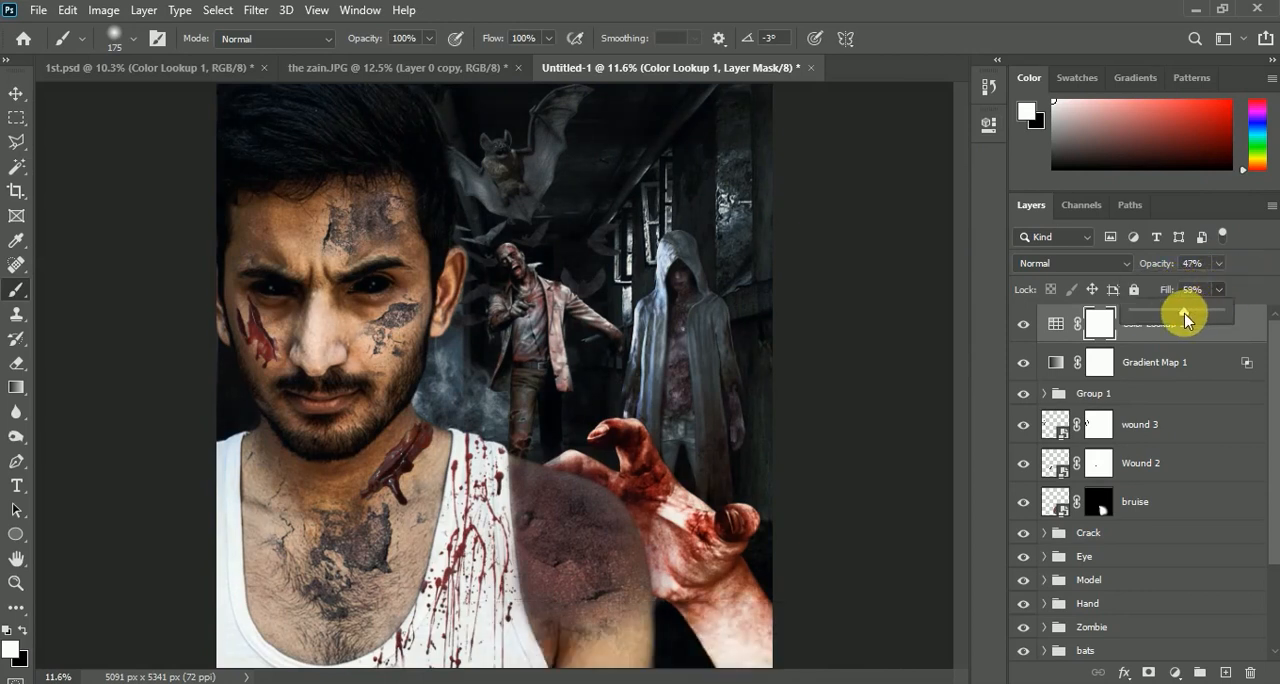
pyautogui.click(1029, 318)
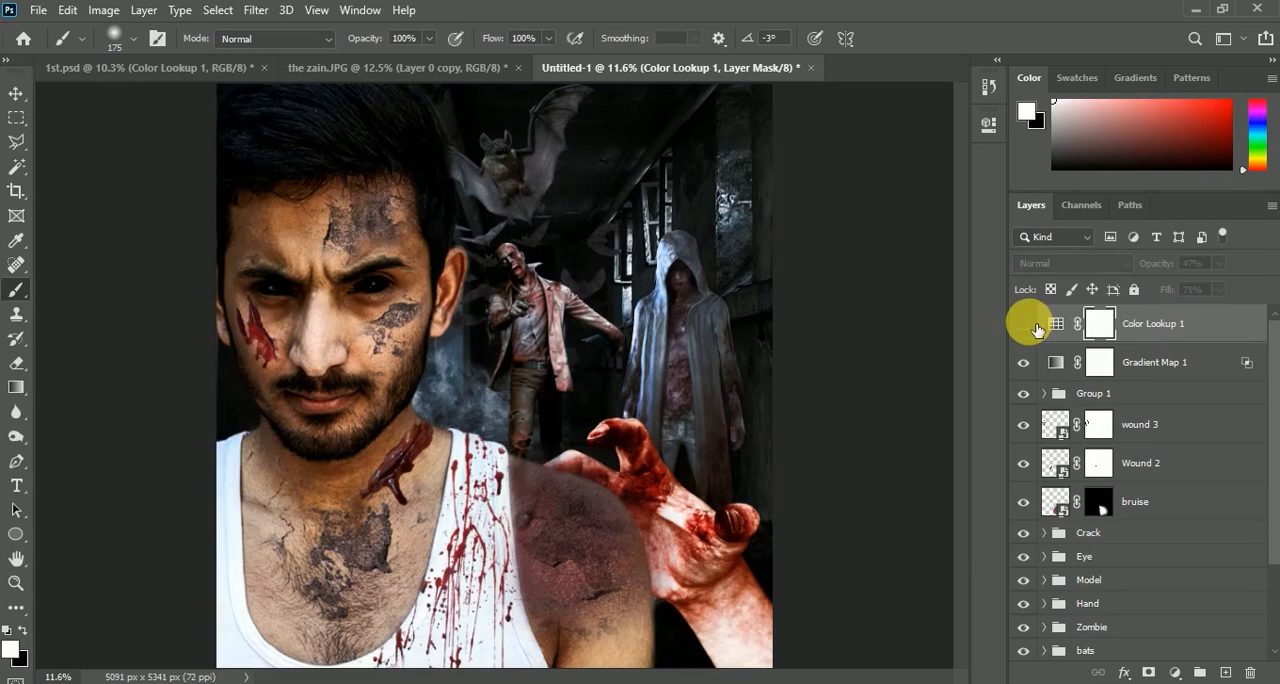
pyautogui.scroll(-1, 525, 357)
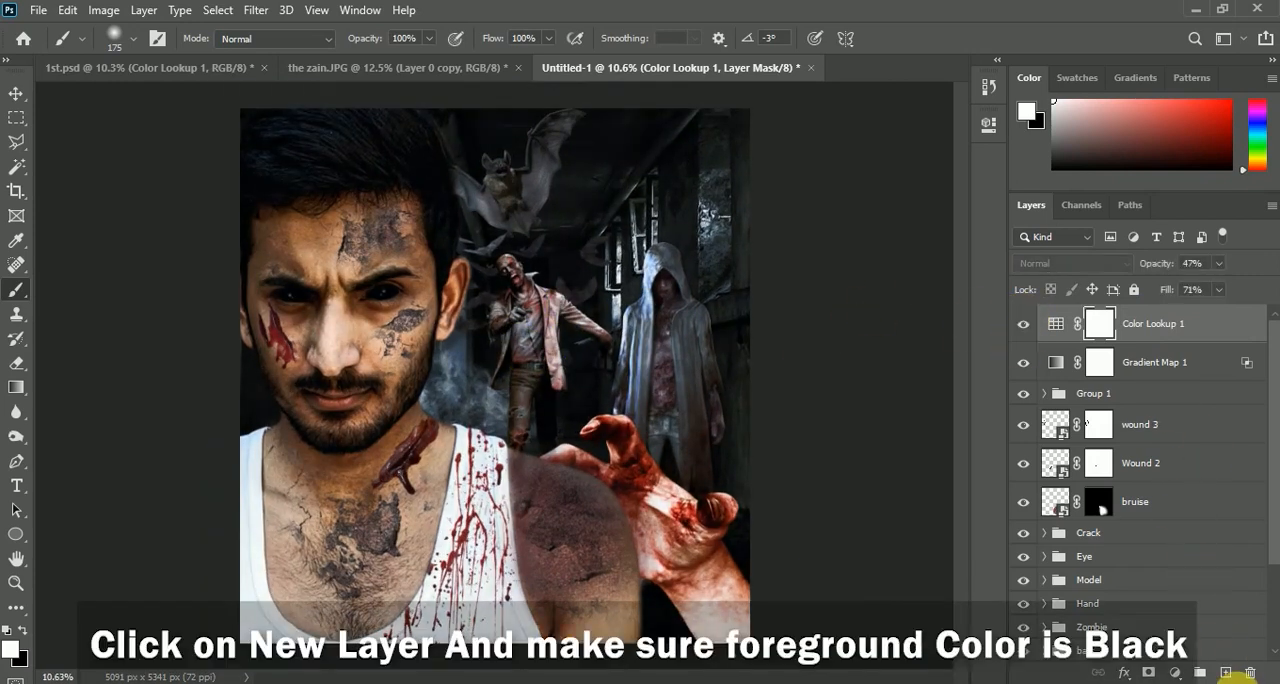
# Add a new layer above the Color Lookup layer and fill it with black
pyautogui.click(1228, 672)
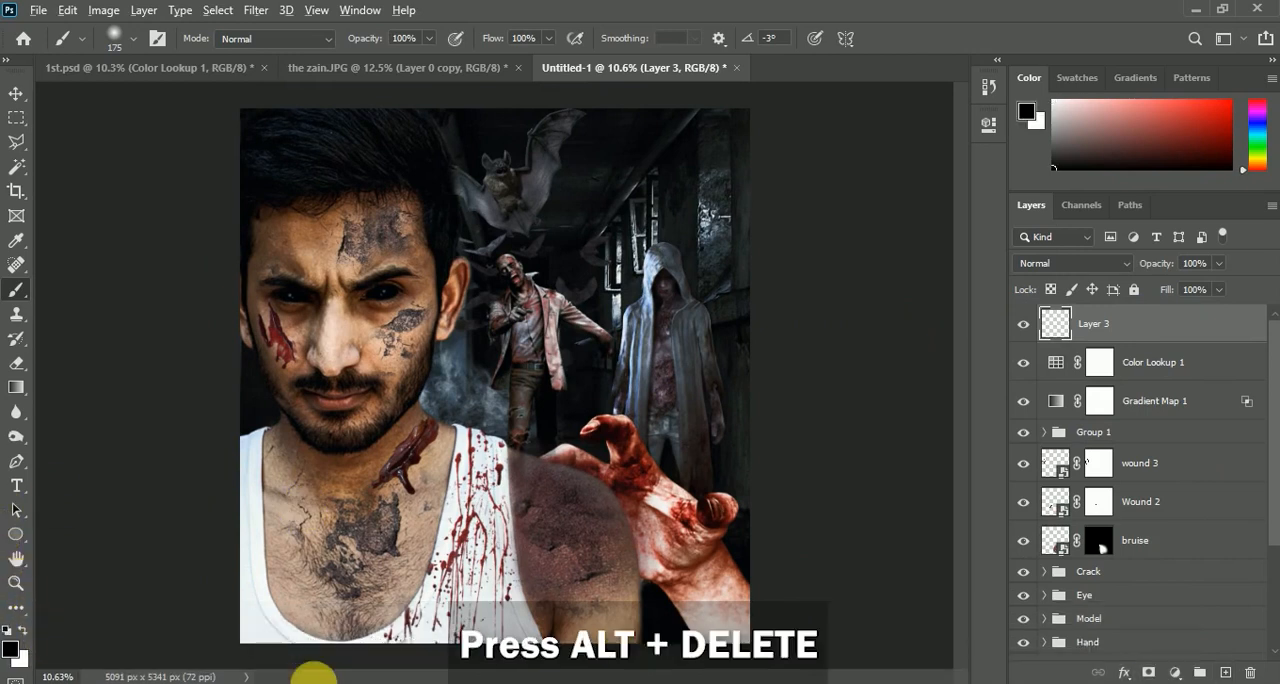
pyautogui.hotkey('alt', 'Delete')
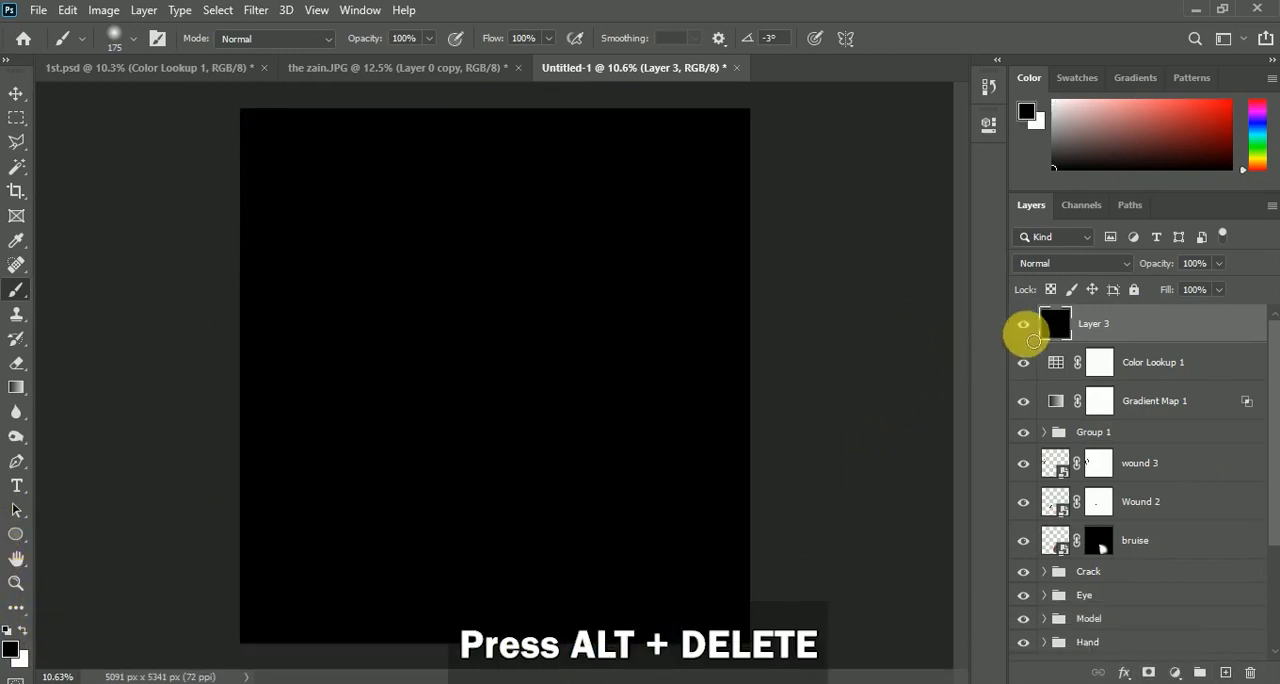
pyautogui.click(1024, 325)
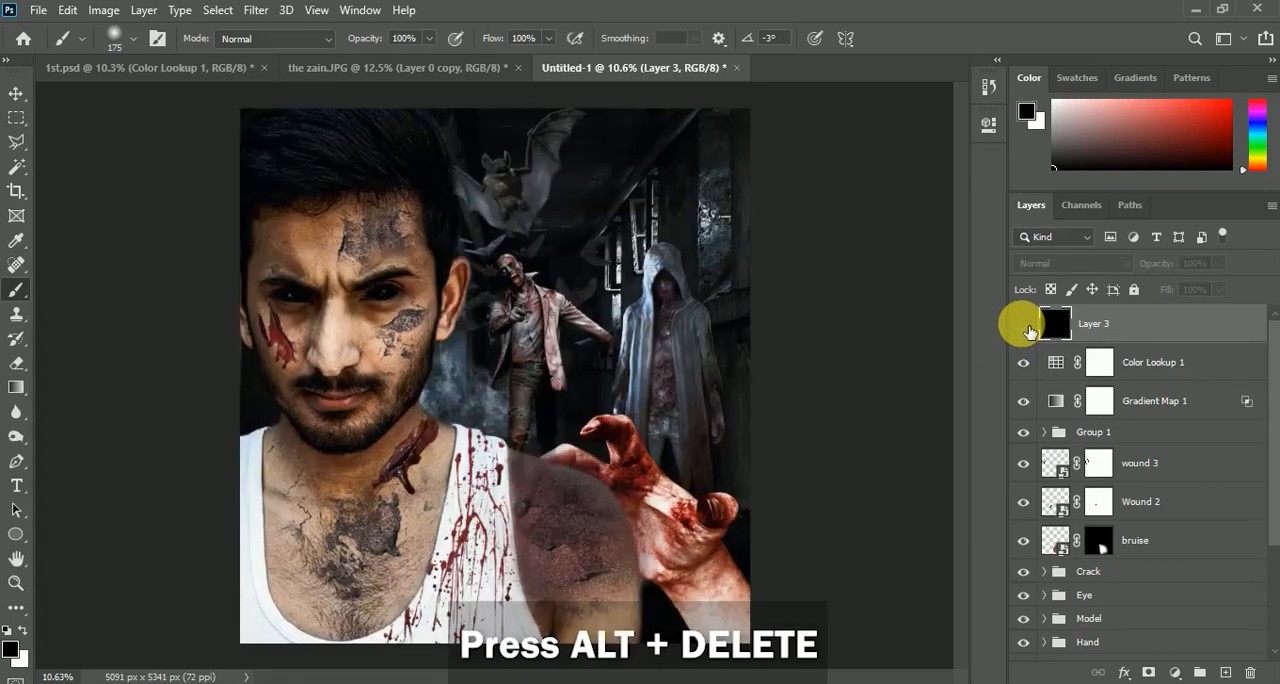
pyautogui.click(1024, 325)
# Render a 105mm Prime lens flare at 125% brightness on the black layer, centered near the image's upper-right corner
pyautogui.click(255, 12)
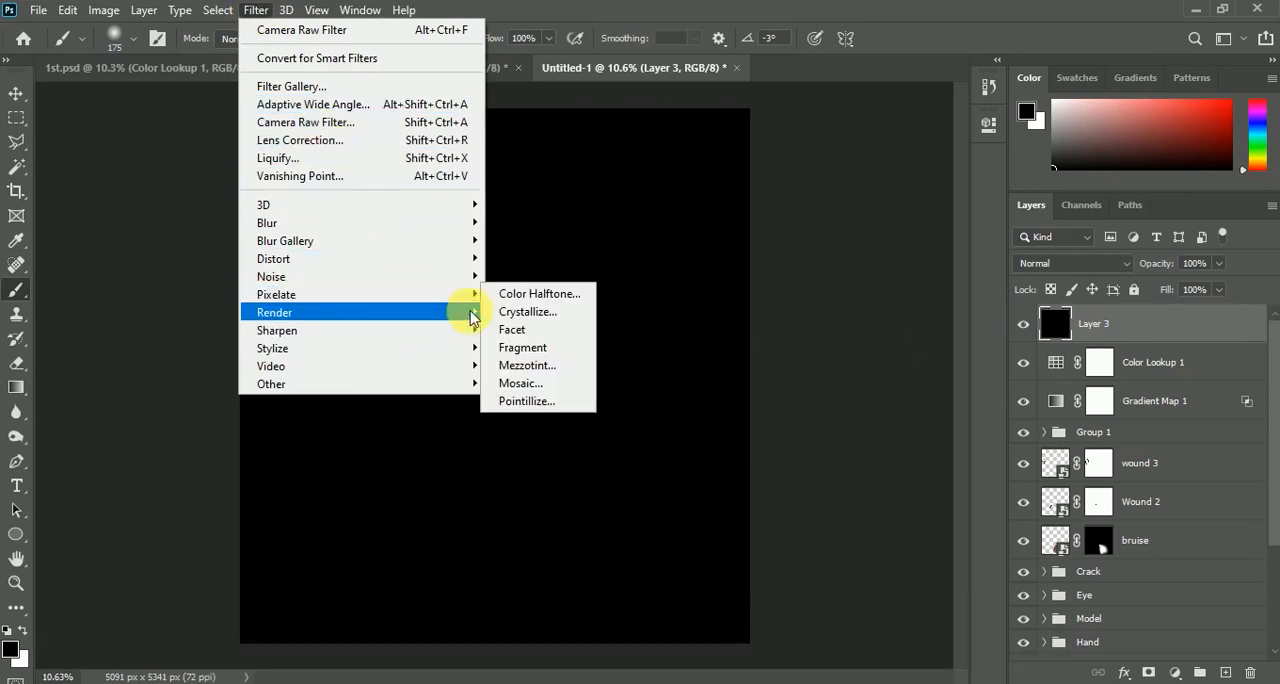
pyautogui.moveTo(476, 316)
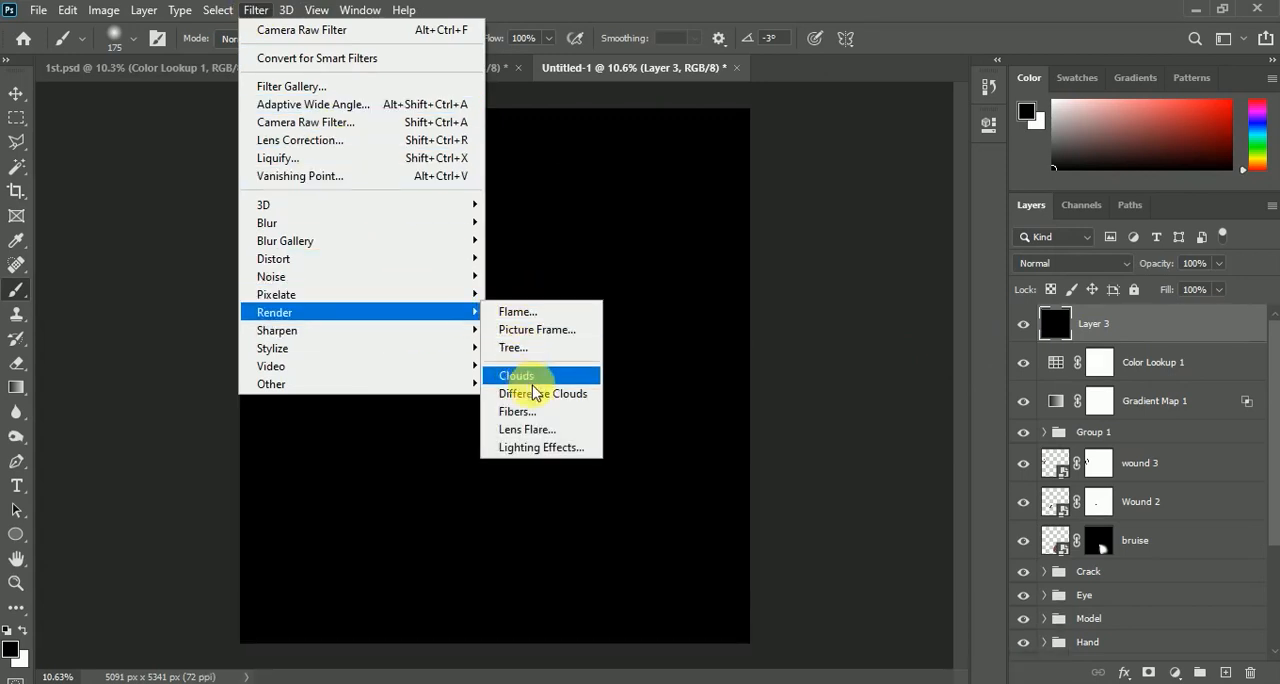
pyautogui.click(576, 436)
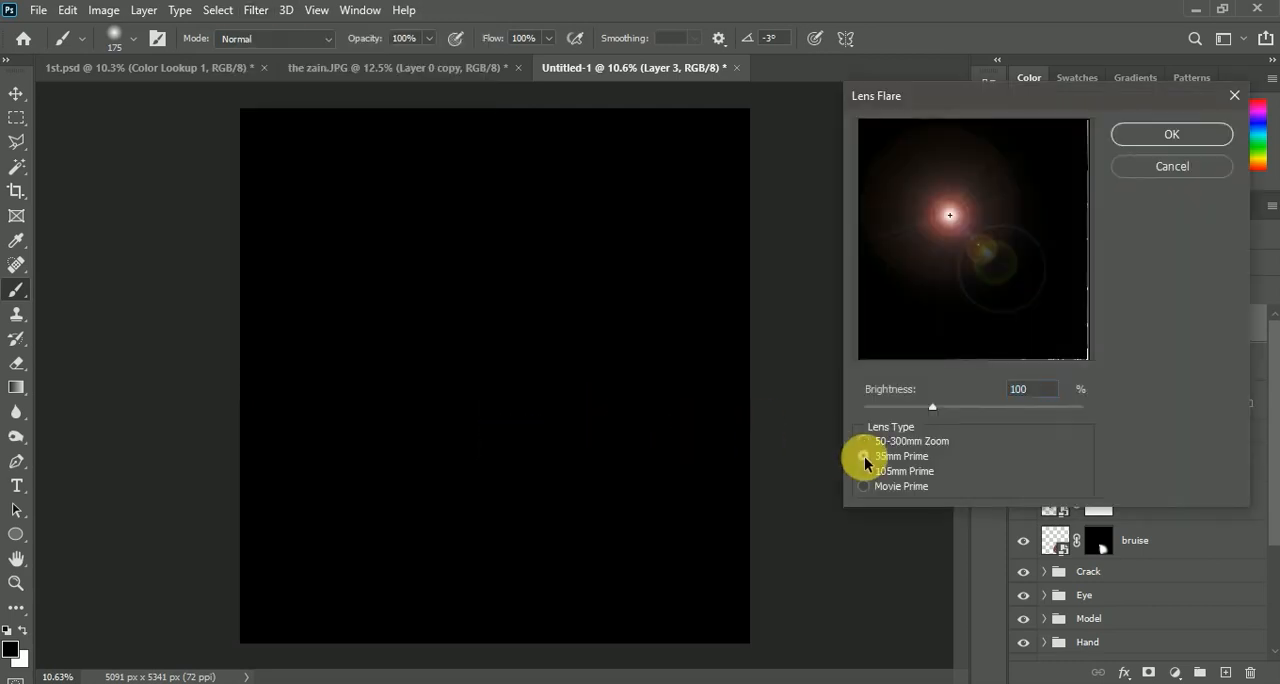
pyautogui.click(864, 457)
pyautogui.click(862, 474)
pyautogui.moveTo(950, 240); pyautogui.dragTo(1054, 140)
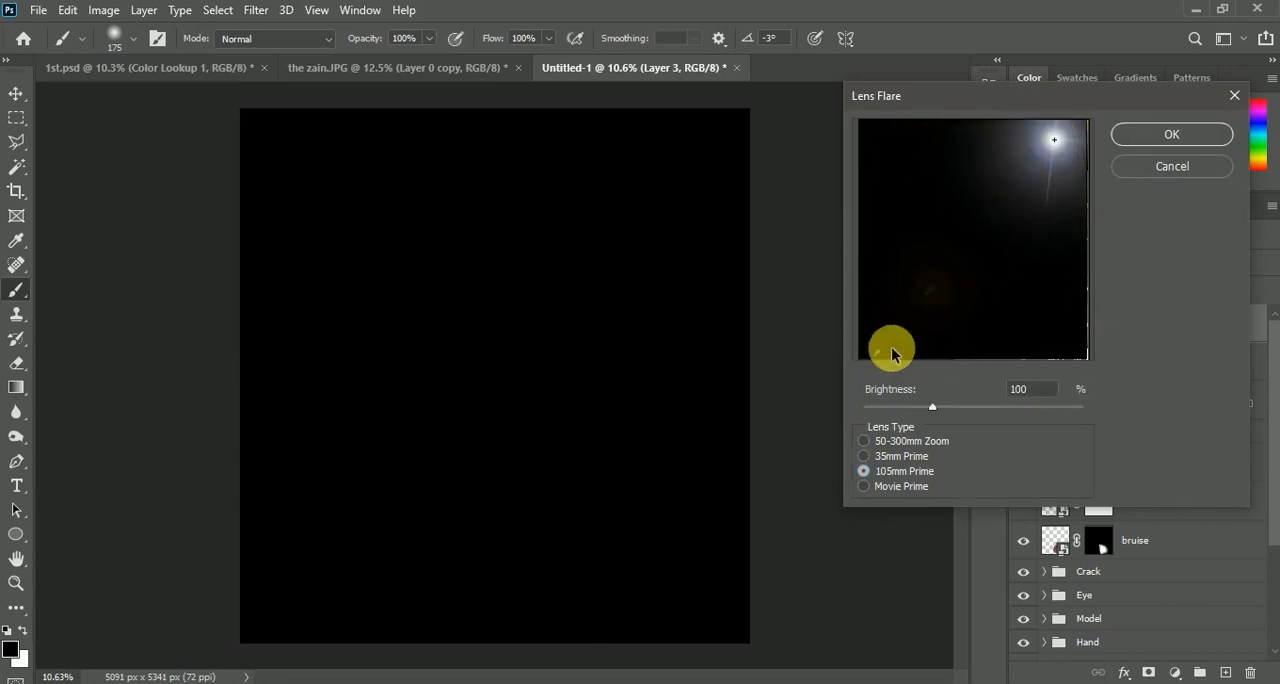
pyautogui.moveTo(938, 407); pyautogui.dragTo(951, 406)
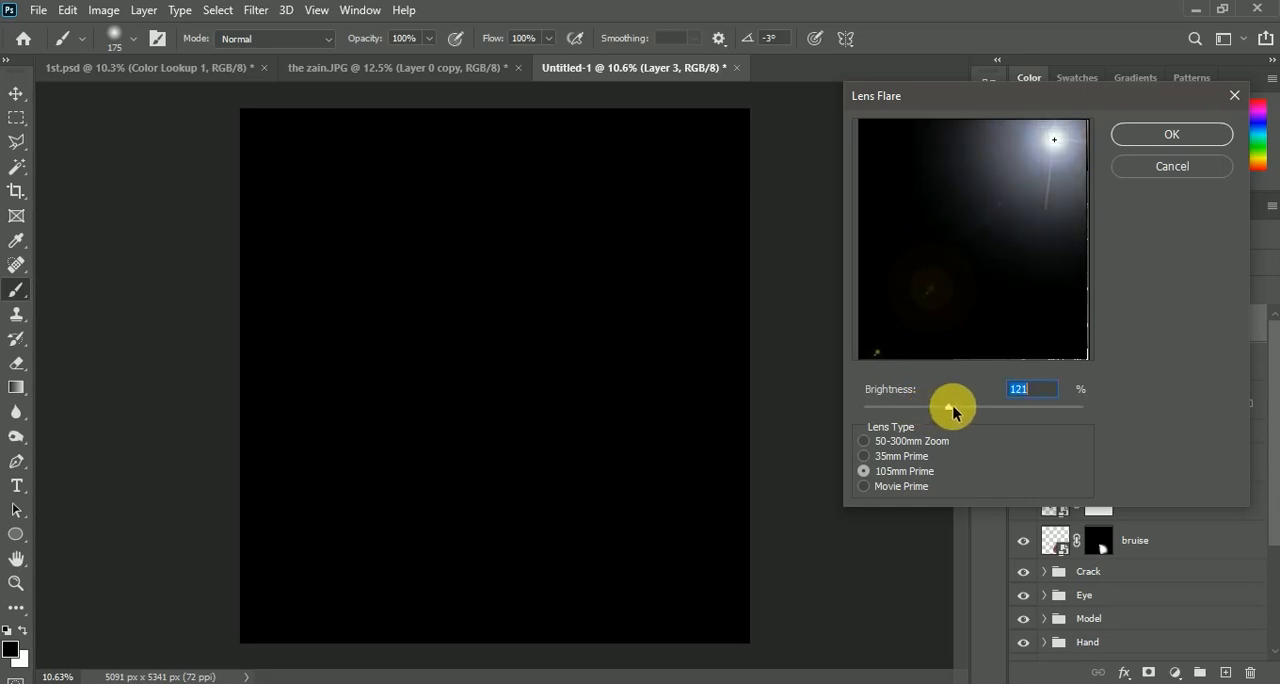
pyautogui.moveTo(891, 350); pyautogui.dragTo(1082, 131)
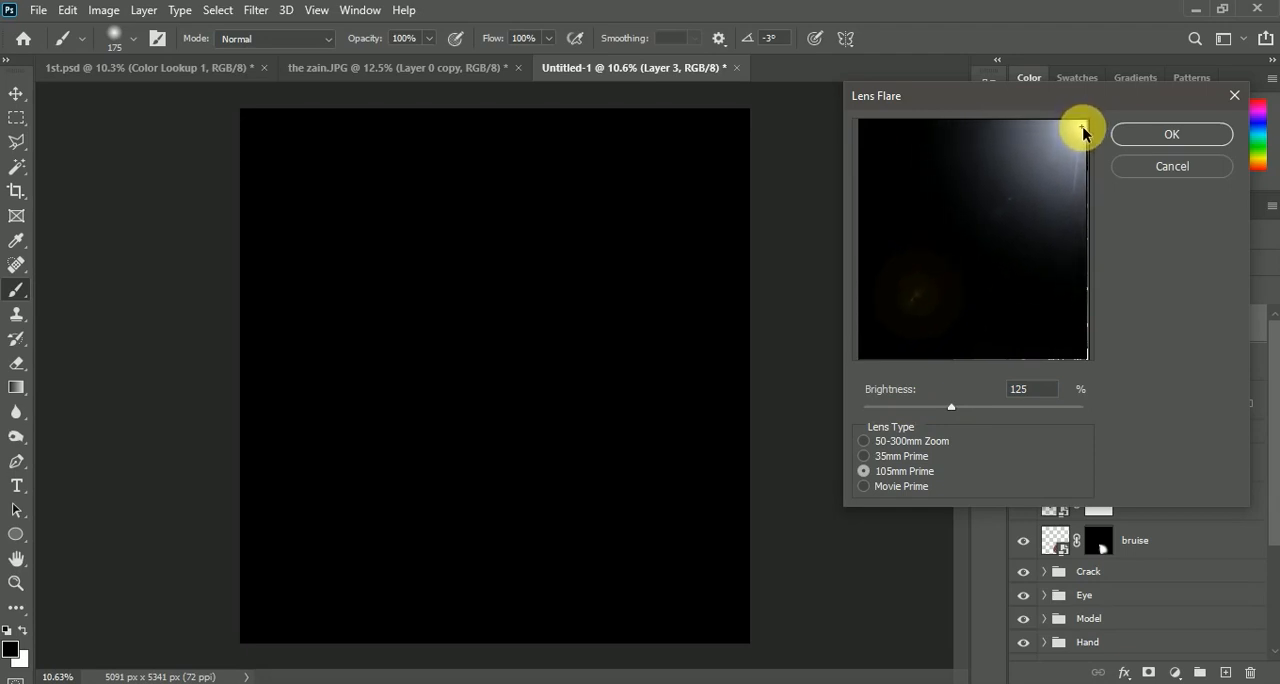
pyautogui.click(1120, 136)
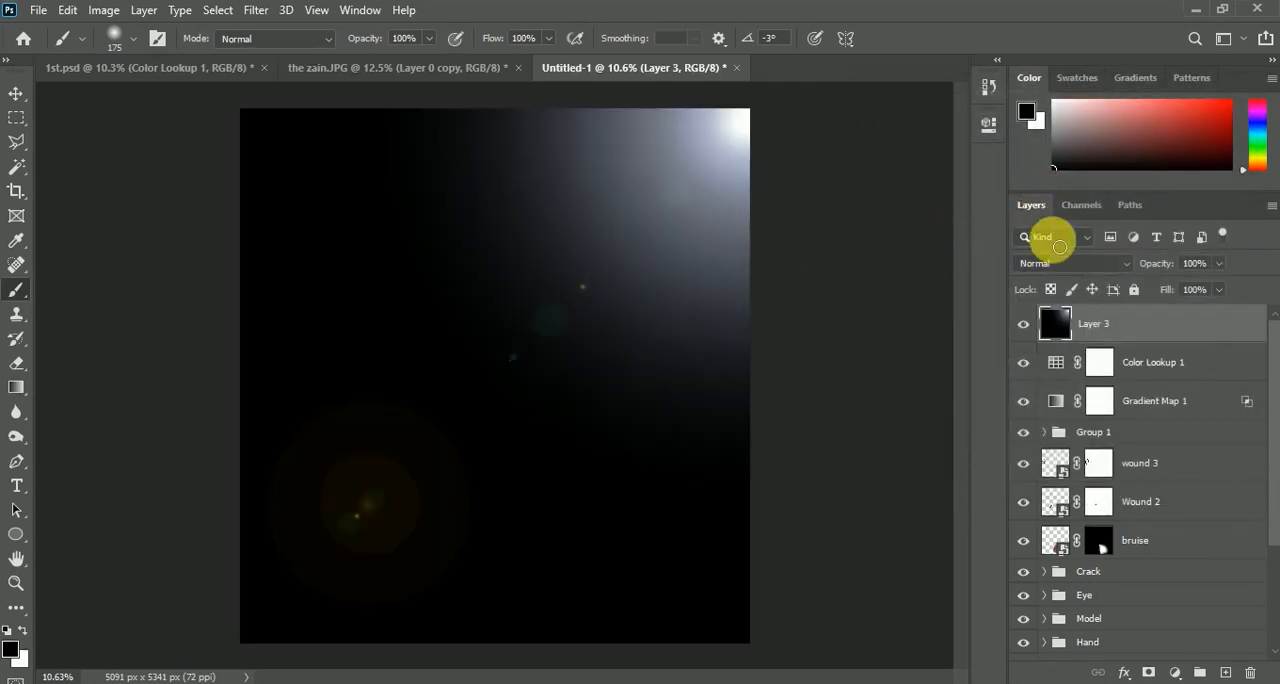
# Set the lens flare layer's blend mode to Screen and transform it so the glow sits at the image's upper-right corner
pyautogui.click(1063, 263)
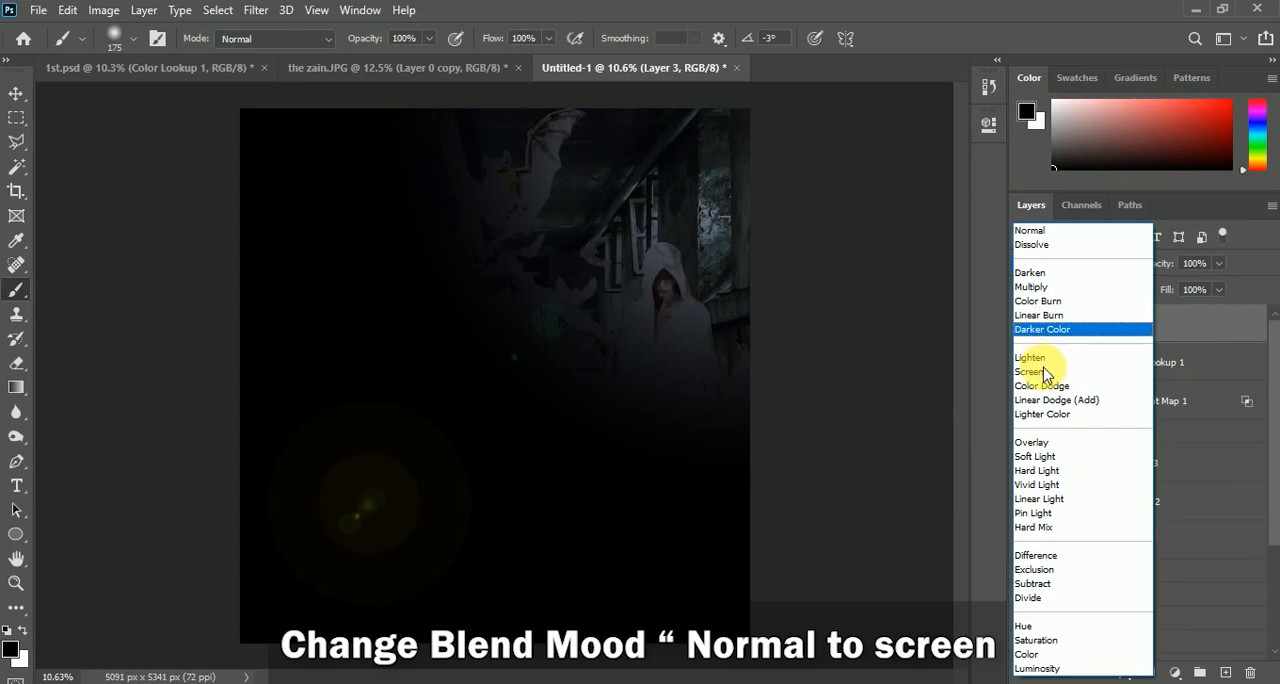
pyautogui.click(1045, 372)
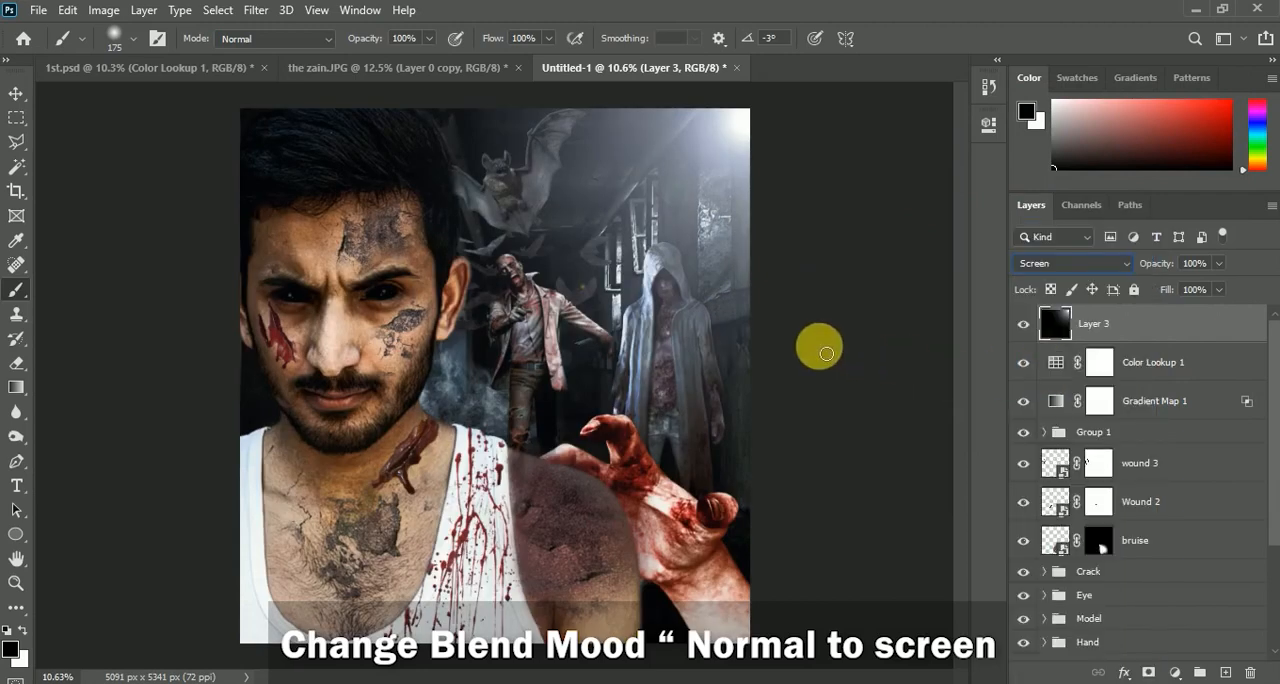
pyautogui.hotkey('ctrl', 't')
pyautogui.hotkey('ctrl', '-')
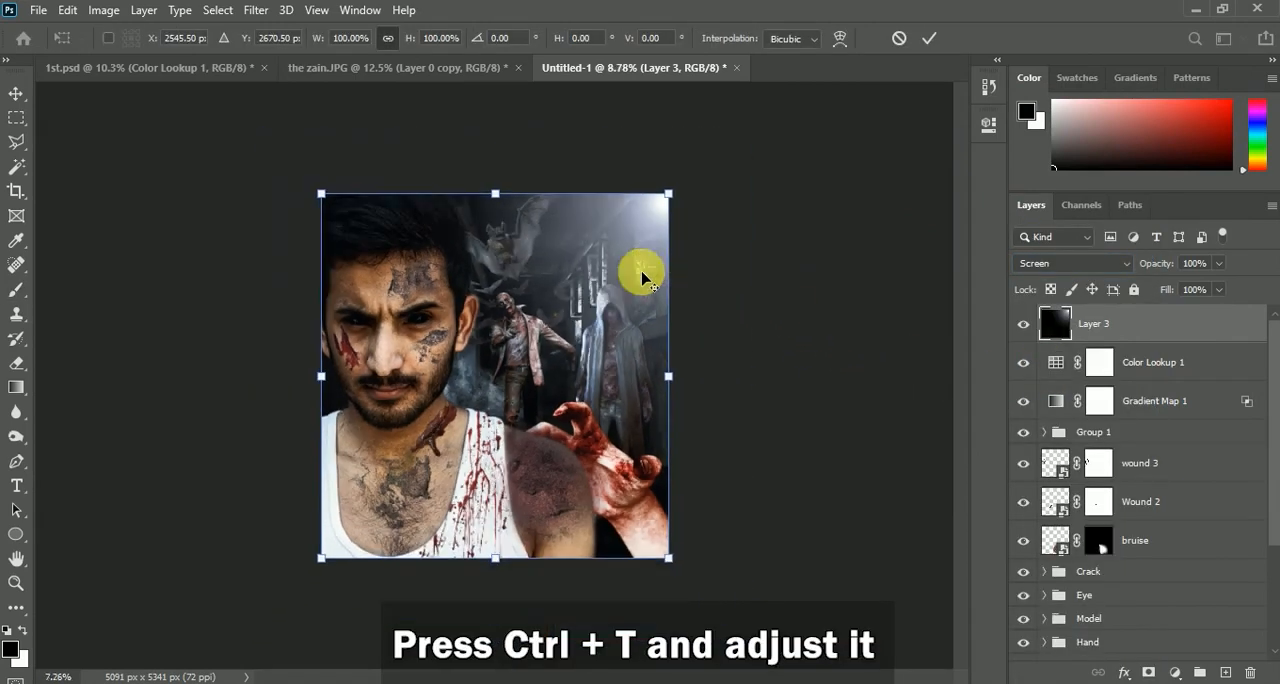
pyautogui.moveTo(662, 204)
pyautogui.mouseDown()
pyautogui.moveTo(677, 194)
pyautogui.moveTo(686, 206)
pyautogui.mouseUp()
pyautogui.moveTo(651, 252); pyautogui.dragTo(655, 262)
pyautogui.click(929, 38)
pyautogui.press('b')
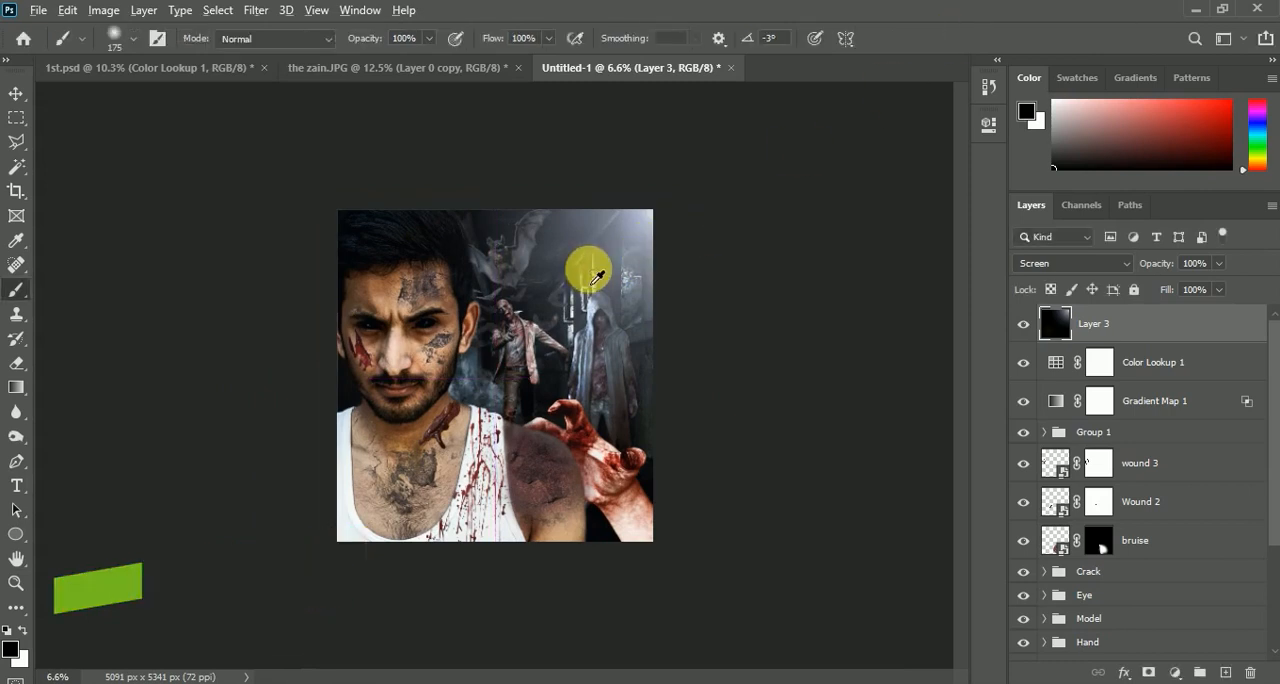
pyautogui.scroll(3, 596, 277)
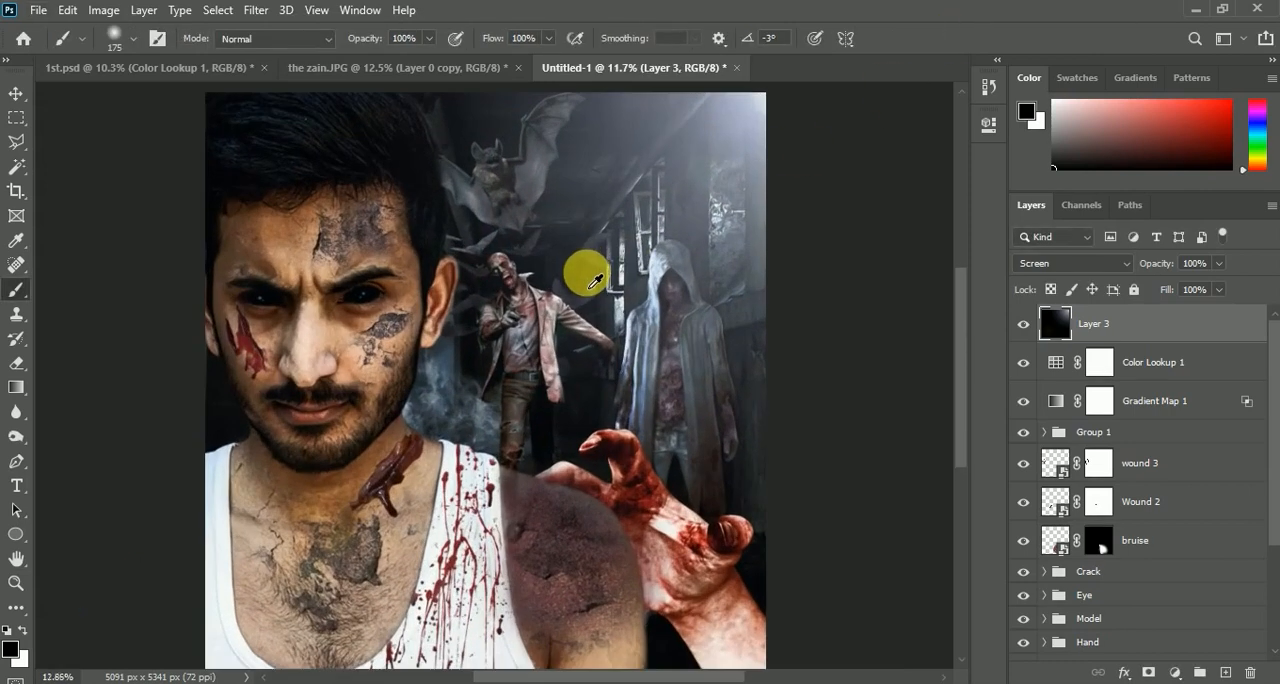
pyautogui.scroll(-2, 596, 280)
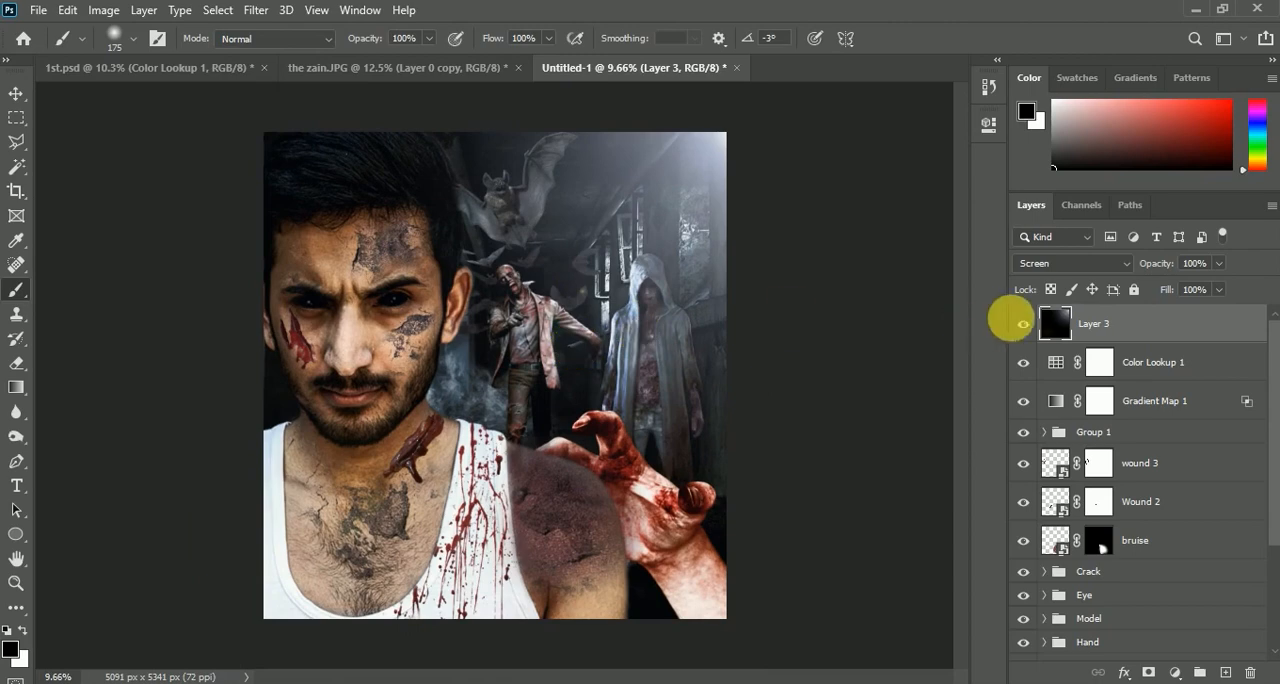
pyautogui.click(1022, 323)
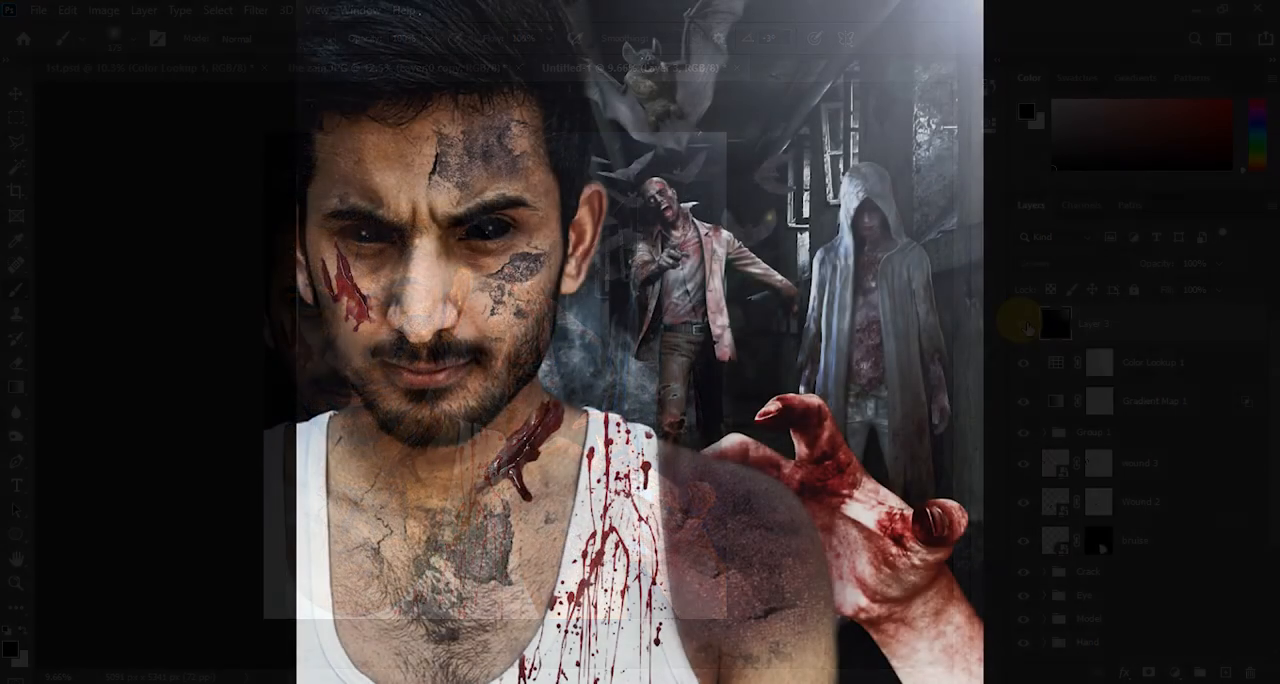